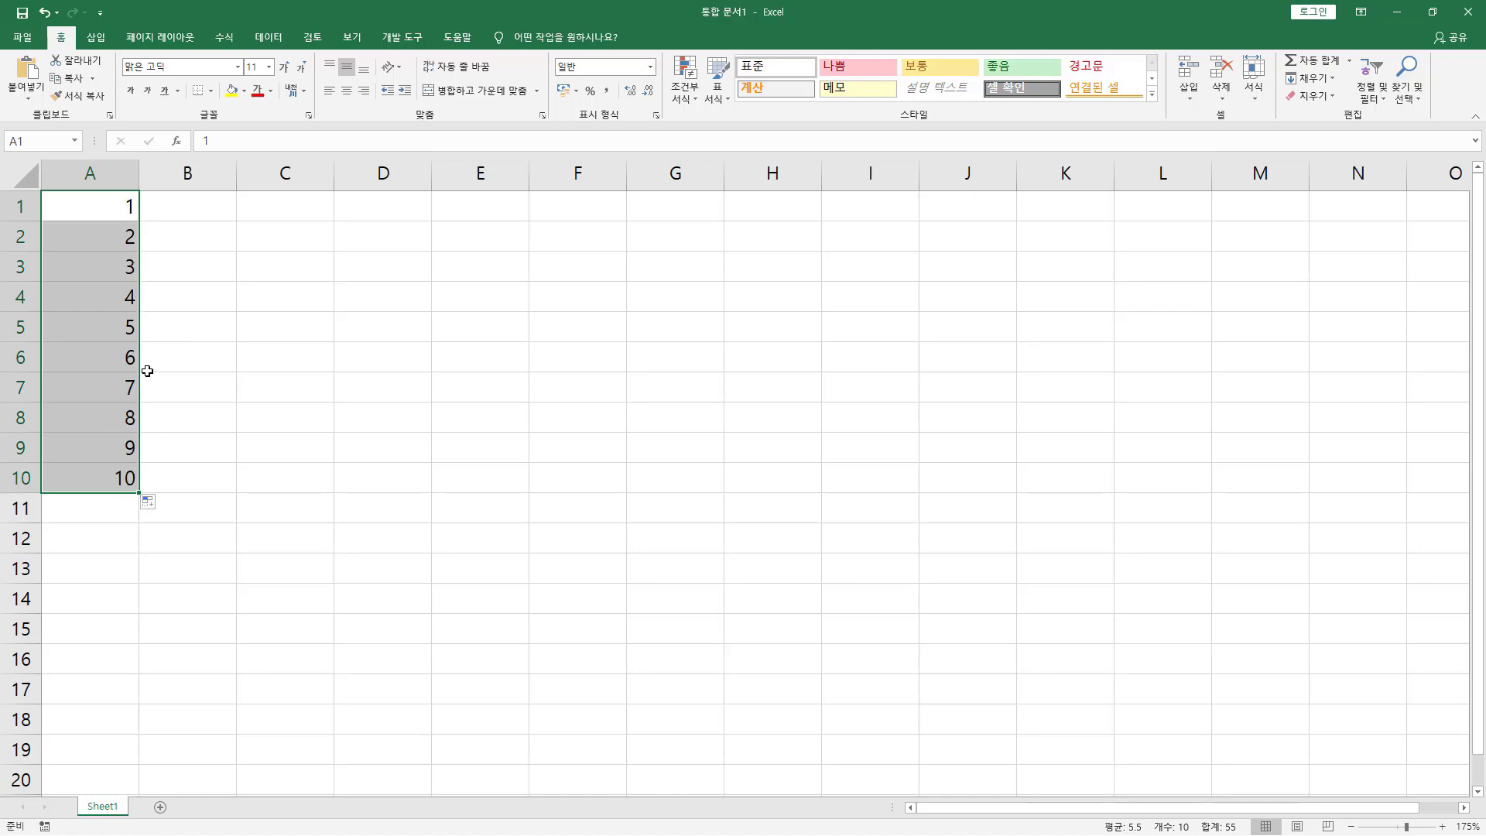
Enter 갑 in cell B1 and autofill the series down to B10.
{"action": "left_click", "coordinate": [188, 207]}
{"action": "type", "text": "갑"}
{"action": "key", "text": "Return"}
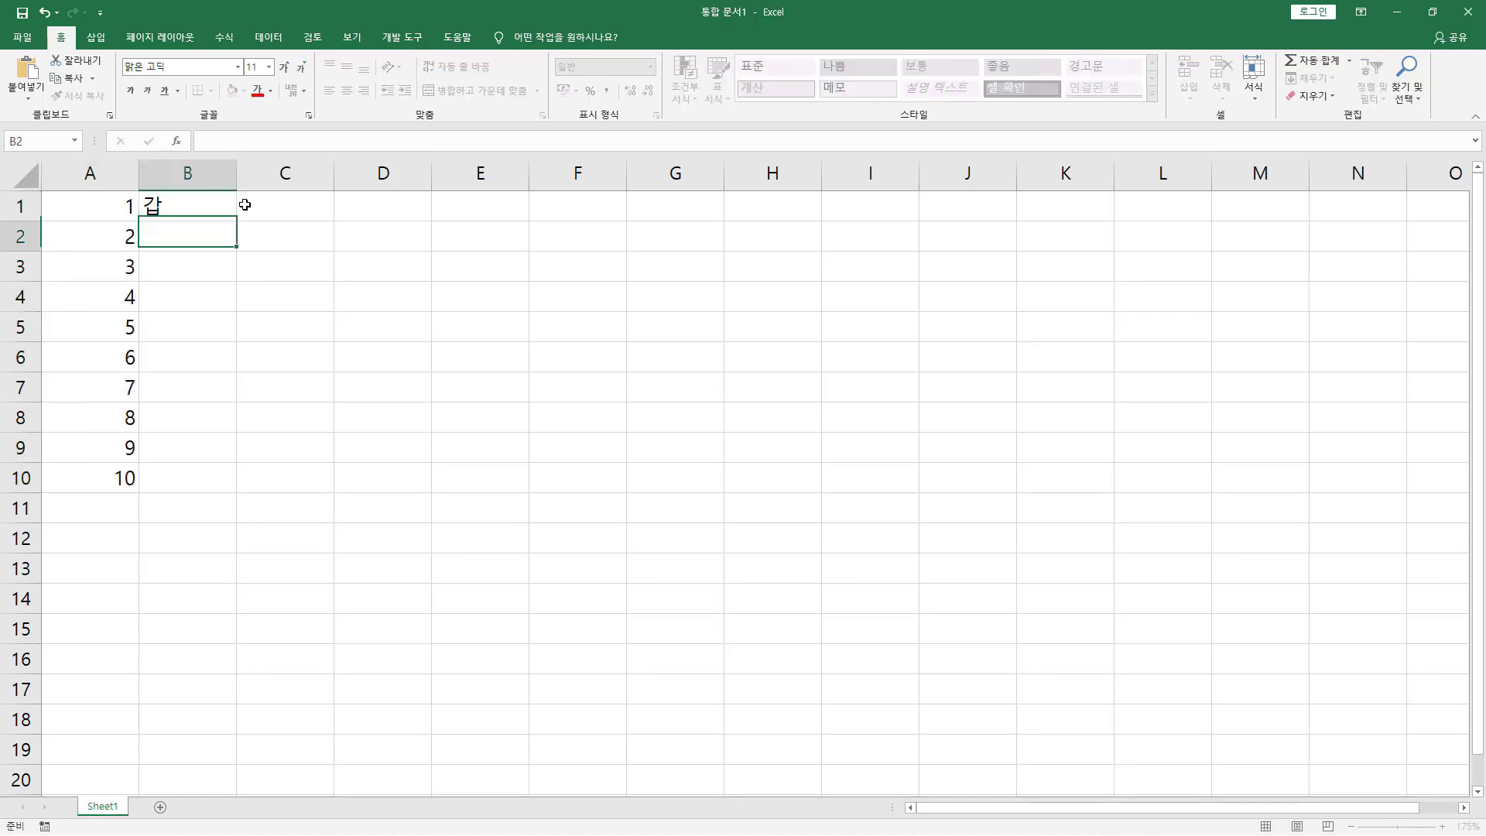
{"action": "left_click", "coordinate": [189, 216]}
{"action": "left_click_drag", "start_coordinate": [238, 223], "coordinate": [249, 490]}
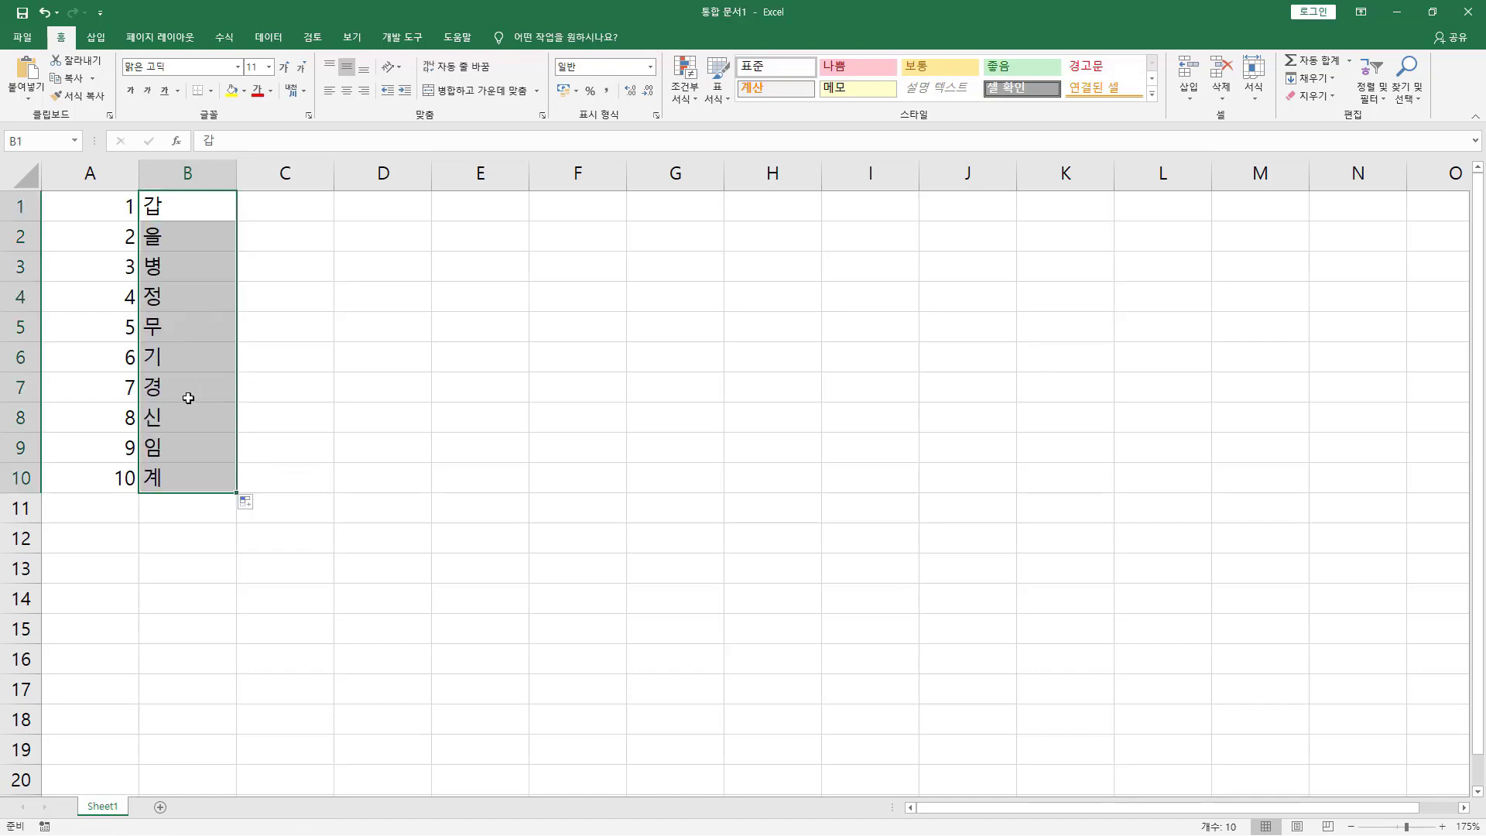
Enter 1월 in cell C1 and autofill the month series down to C10.
{"action": "left_click", "coordinate": [286, 207]}
{"action": "type", "text": "1월"}
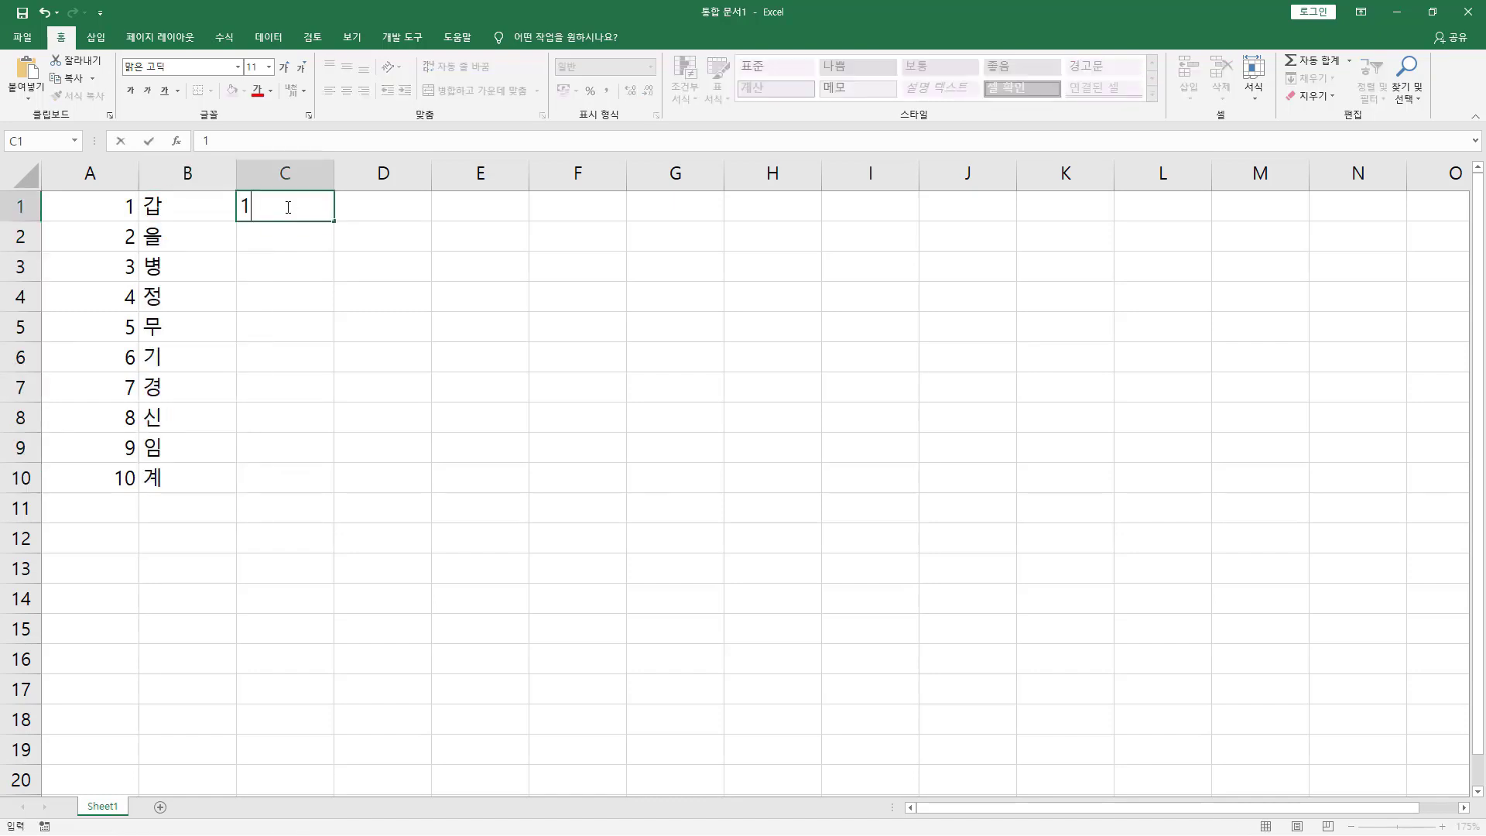
{"action": "key", "text": "Return"}
{"action": "left_click", "coordinate": [287, 207]}
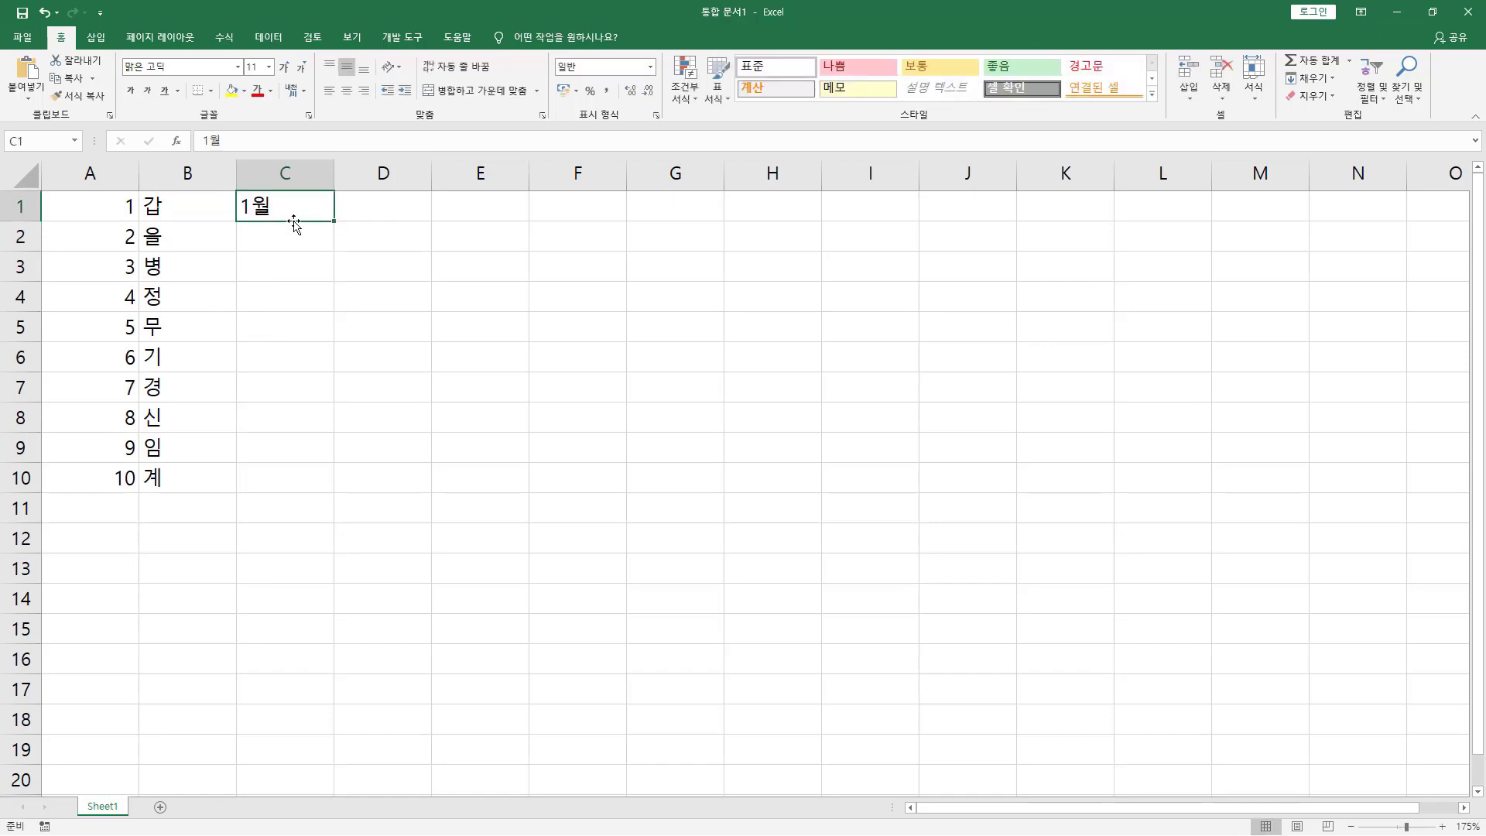
{"action": "left_click_drag", "start_coordinate": [334, 222], "coordinate": [292, 487]}
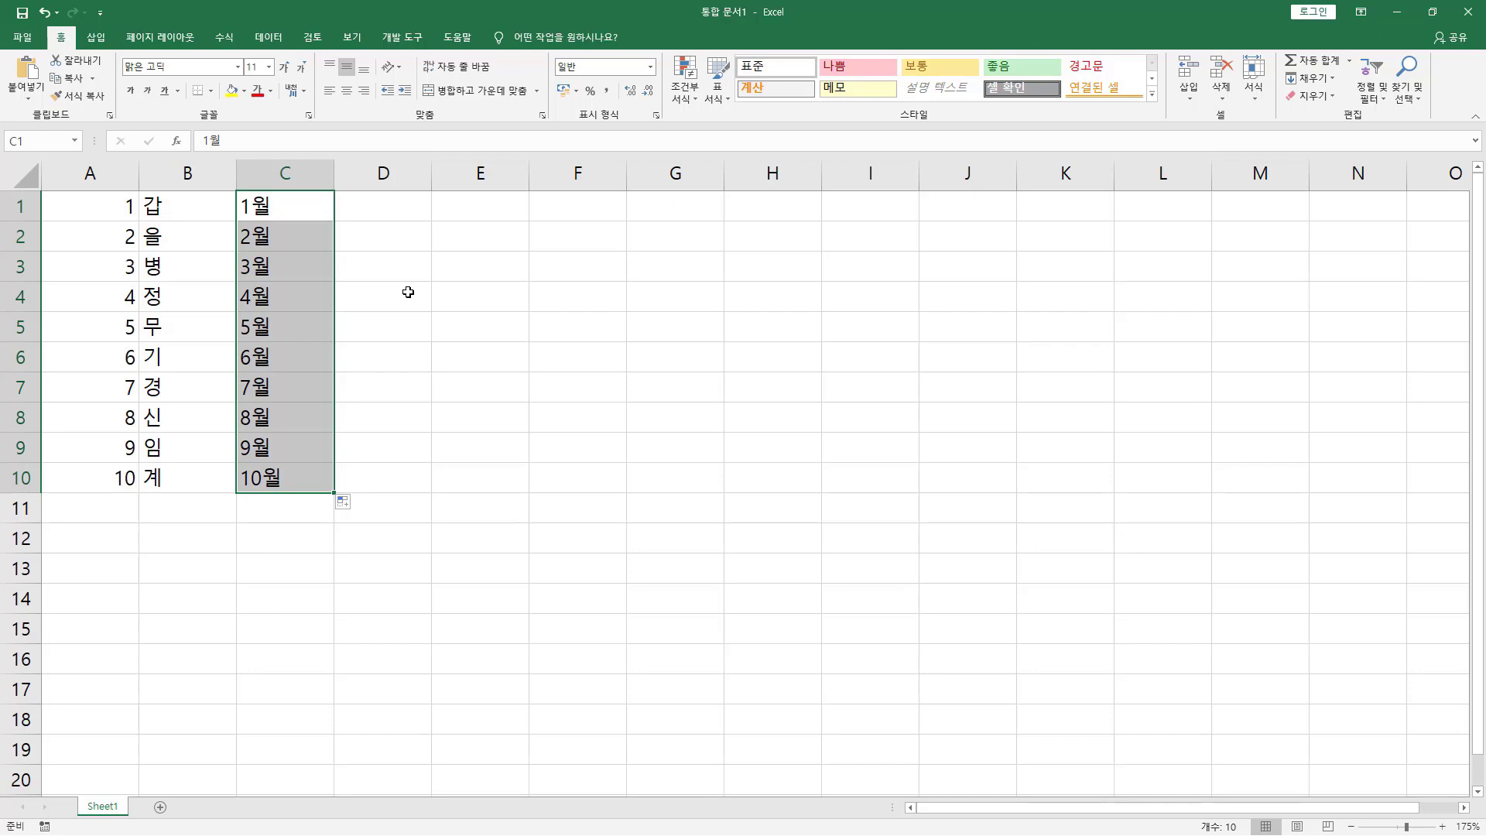
Enter the relative reference =A1 in cell E4 and make the sheet show formulas instead of results.
{"action": "left_click", "coordinate": [479, 291]}
{"action": "type", "text": "="}
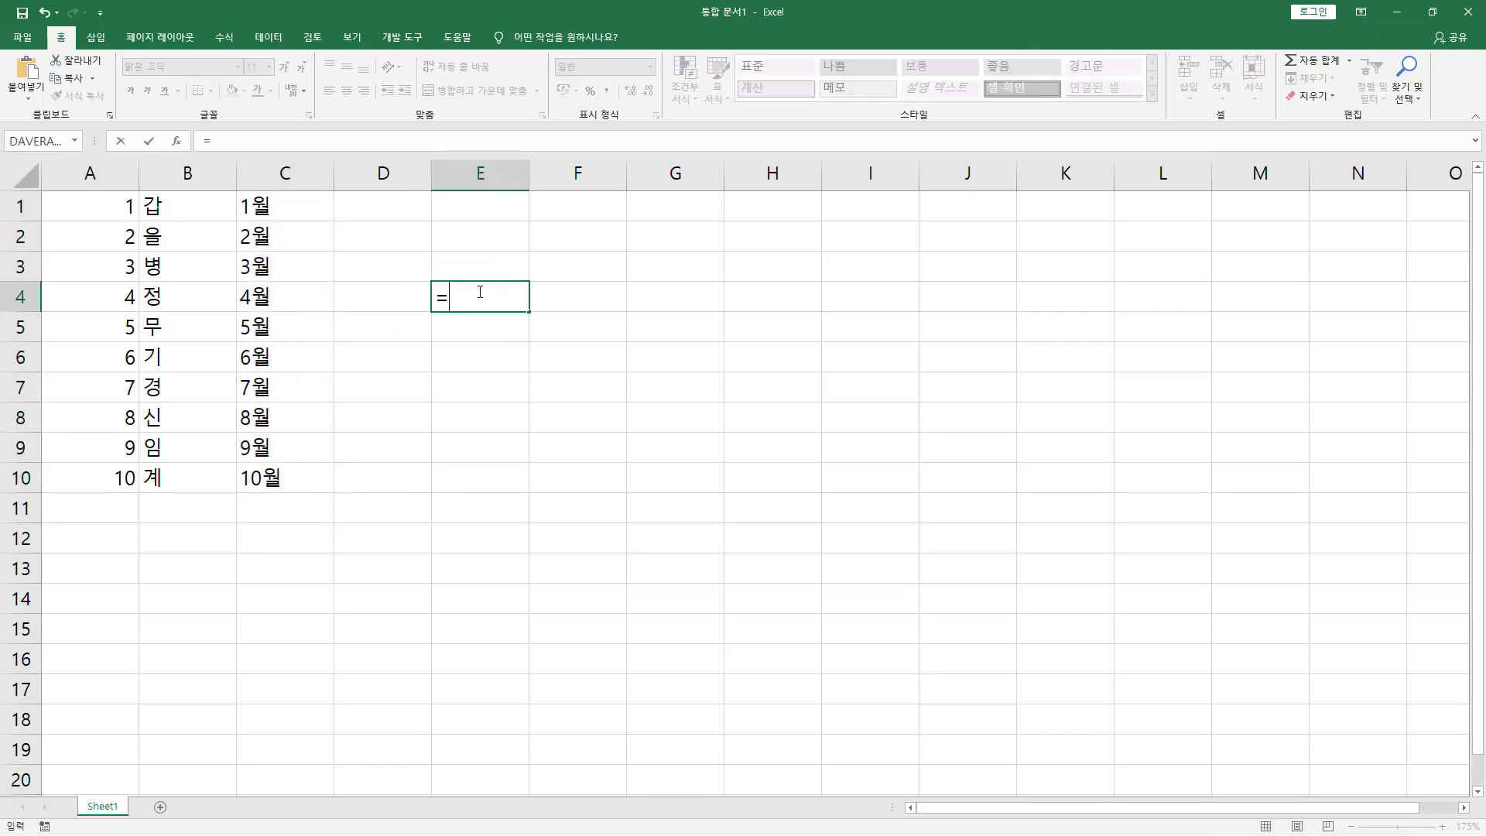
{"action": "type", "text": "1ㅁ1"}
{"action": "key", "text": "BackSpace"}
{"action": "key", "text": "Hangul"}
{"action": "type", "text": "a1"}
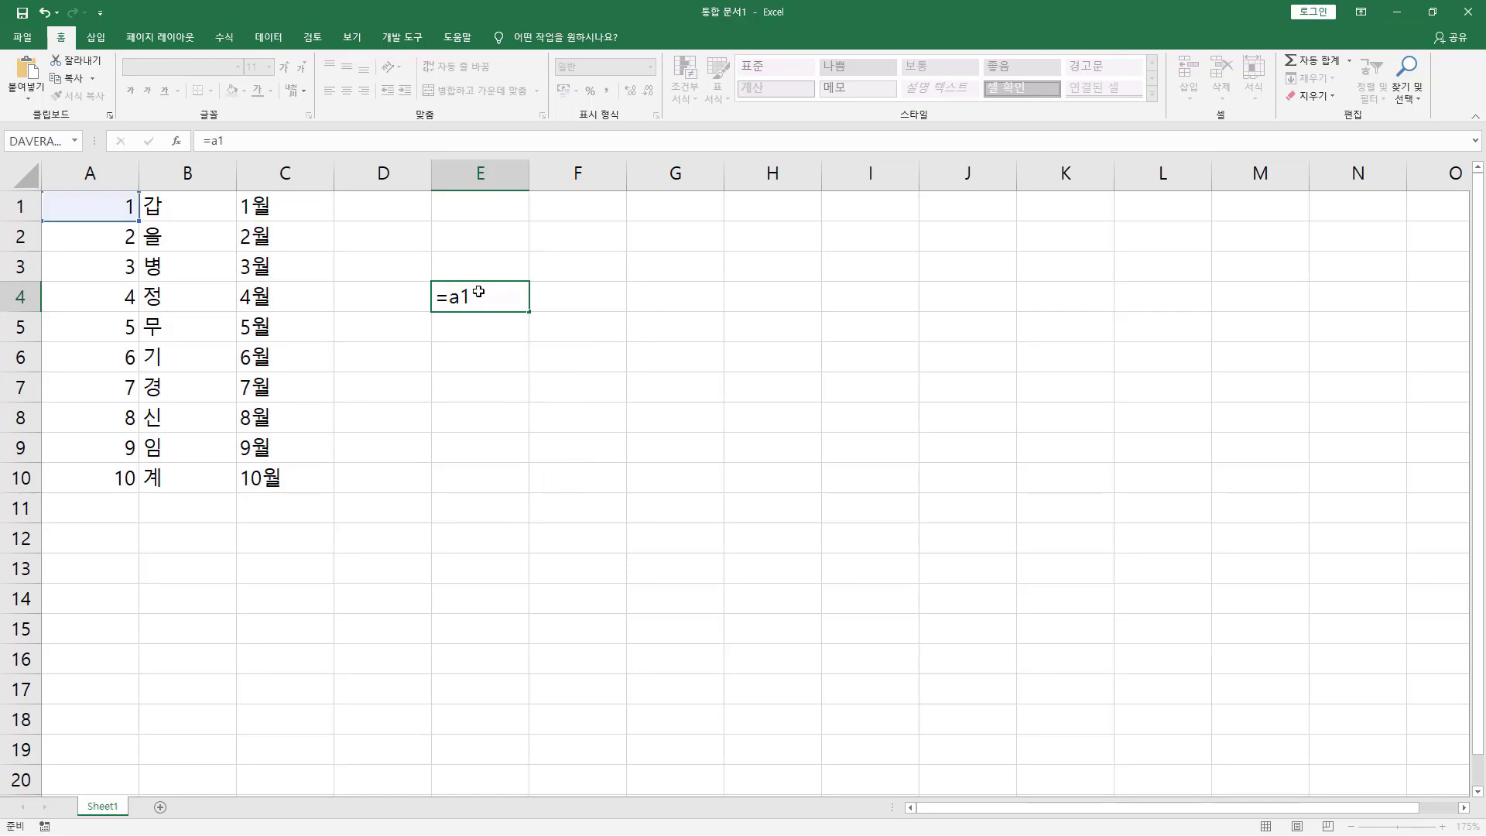
{"action": "key", "text": "Return"}
{"action": "left_click", "coordinate": [489, 298]}
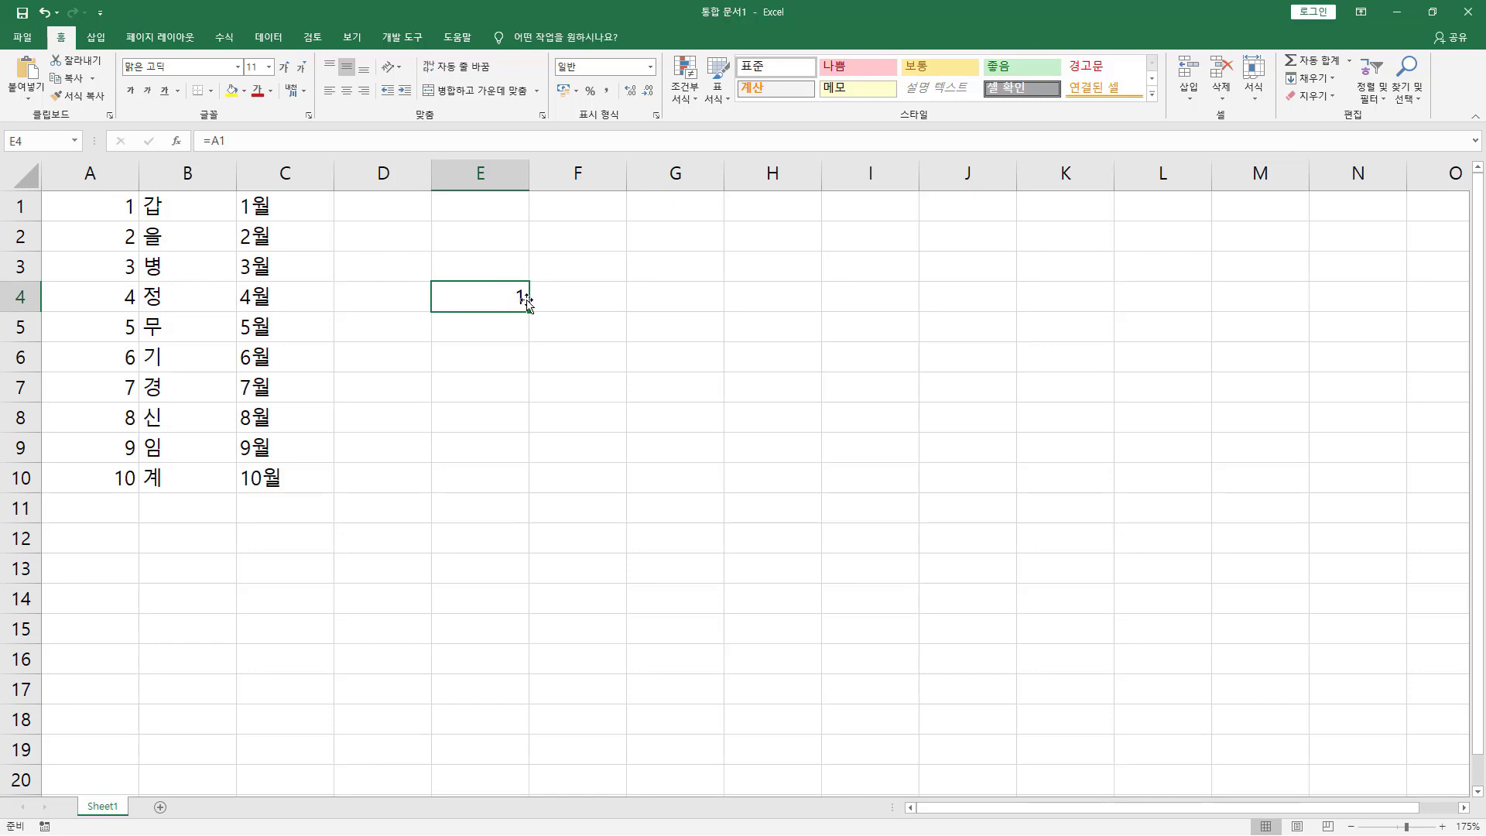
{"action": "key", "text": "ctrl+grave"}
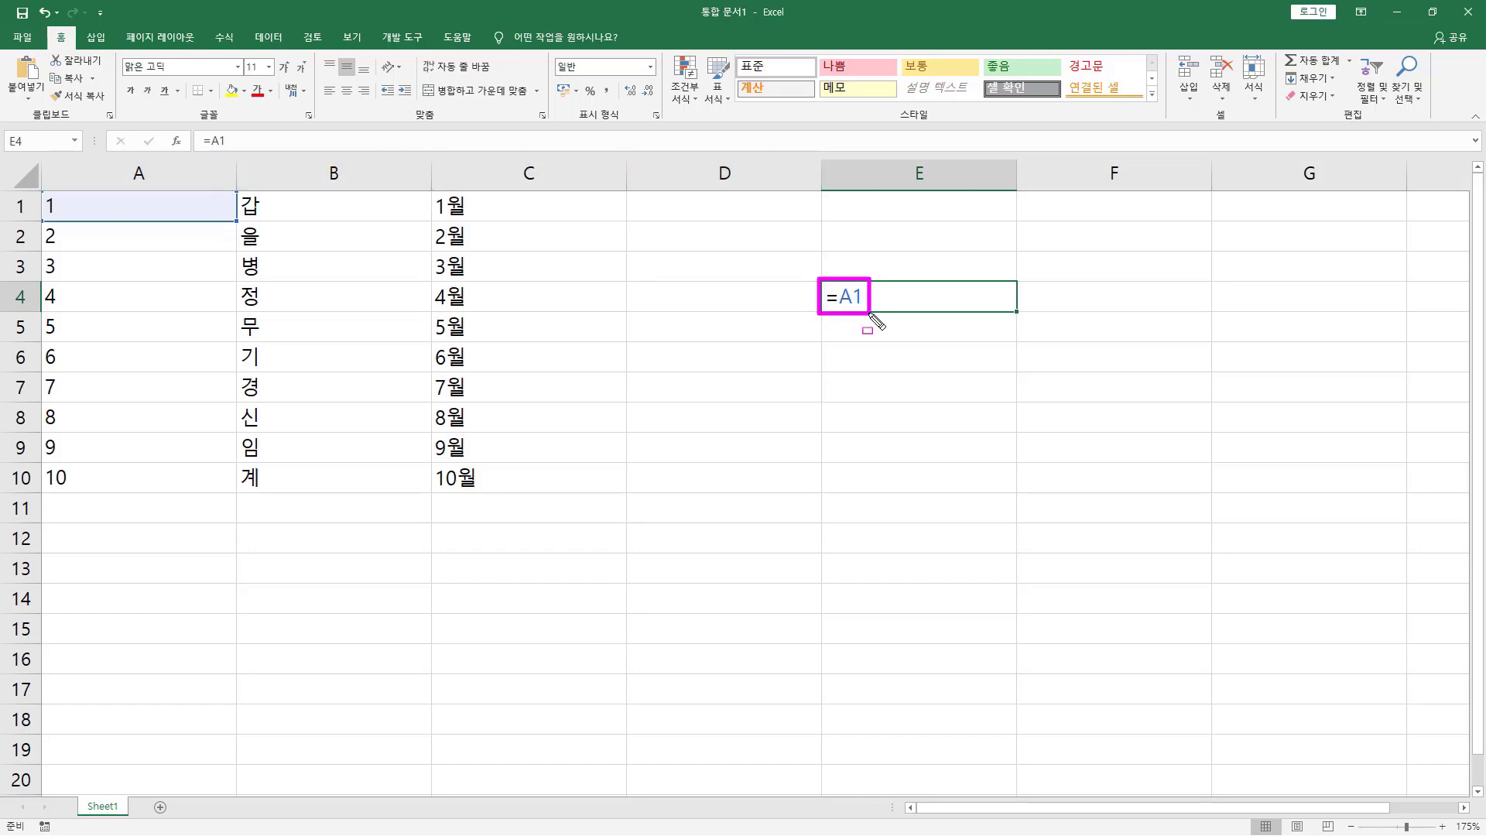
{"action": "key", "text": "Escape"}
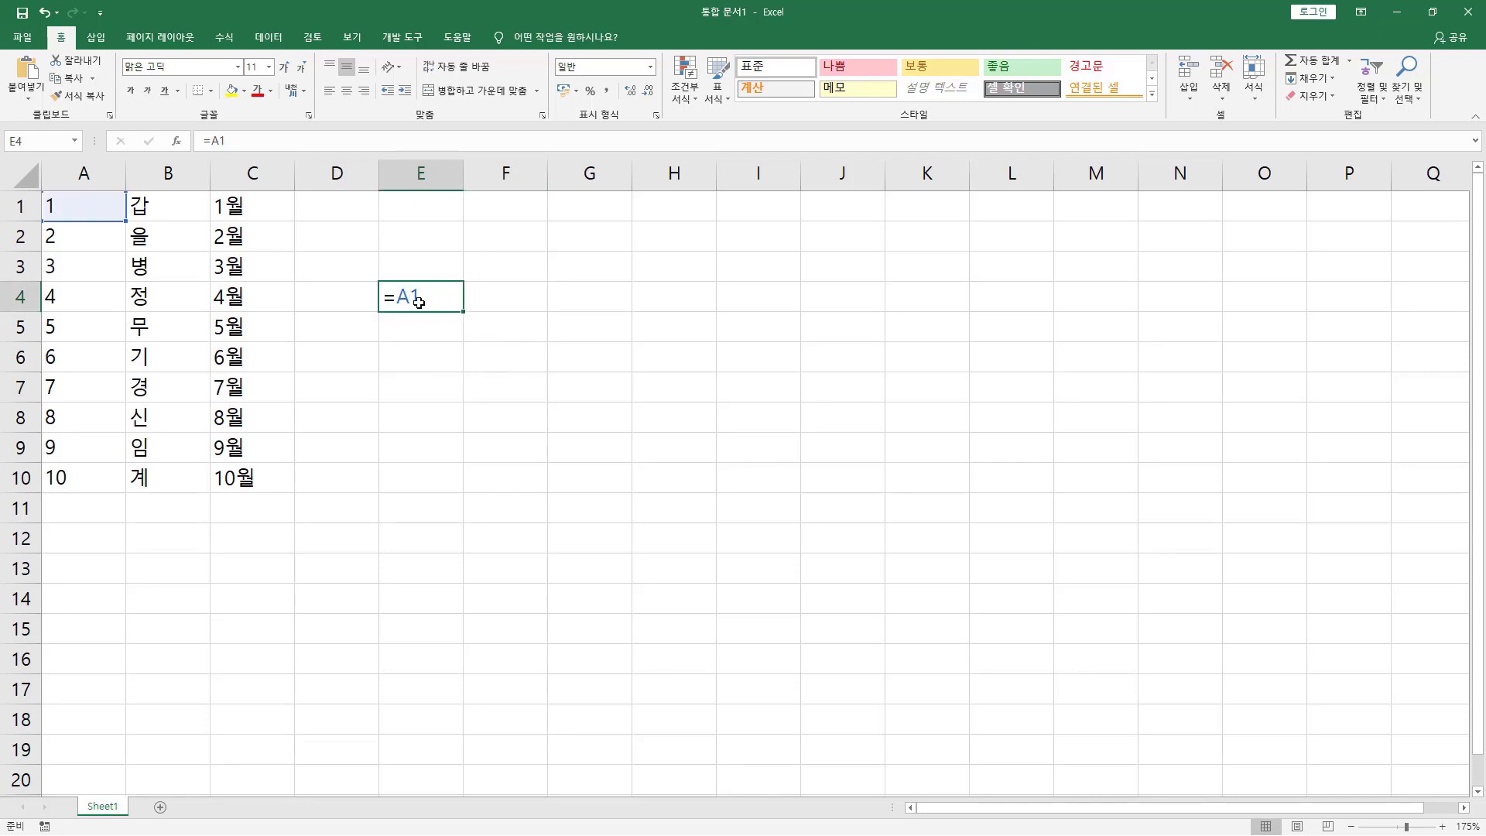
Fill the relative reference in E4 down to E14.
{"action": "key", "text": "ctrl+2"}
{"action": "mouse_move", "coordinate": [456, 303]}
{"action": "left_mouse_down"}
{"action": "mouse_move", "coordinate": [473, 321]}
{"action": "mouse_move", "coordinate": [447, 581]}
{"action": "mouse_move", "coordinate": [467, 617]}
{"action": "left_mouse_up"}
{"action": "key", "text": "Escape"}
{"action": "left_click", "coordinate": [458, 309]}
{"action": "key", "text": "ctrl+2"}
{"action": "mouse_move", "coordinate": [391, 304]}
{"action": "left_mouse_down"}
{"action": "mouse_move", "coordinate": [422, 304]}
{"action": "mouse_move", "coordinate": [420, 490]}
{"action": "left_mouse_up"}
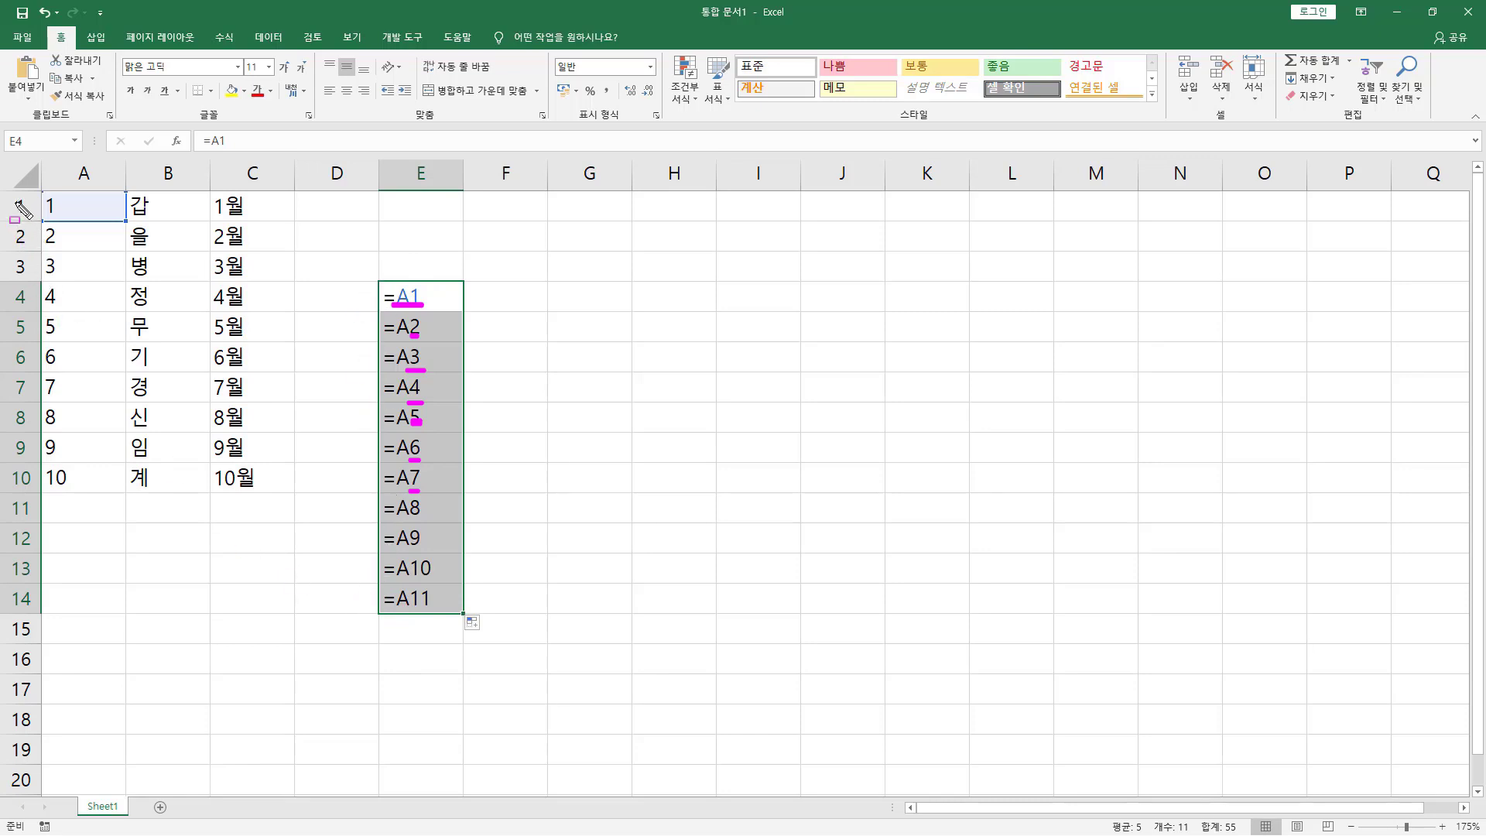
{"action": "left_click_drag", "start_coordinate": [12, 195], "coordinate": [38, 733]}
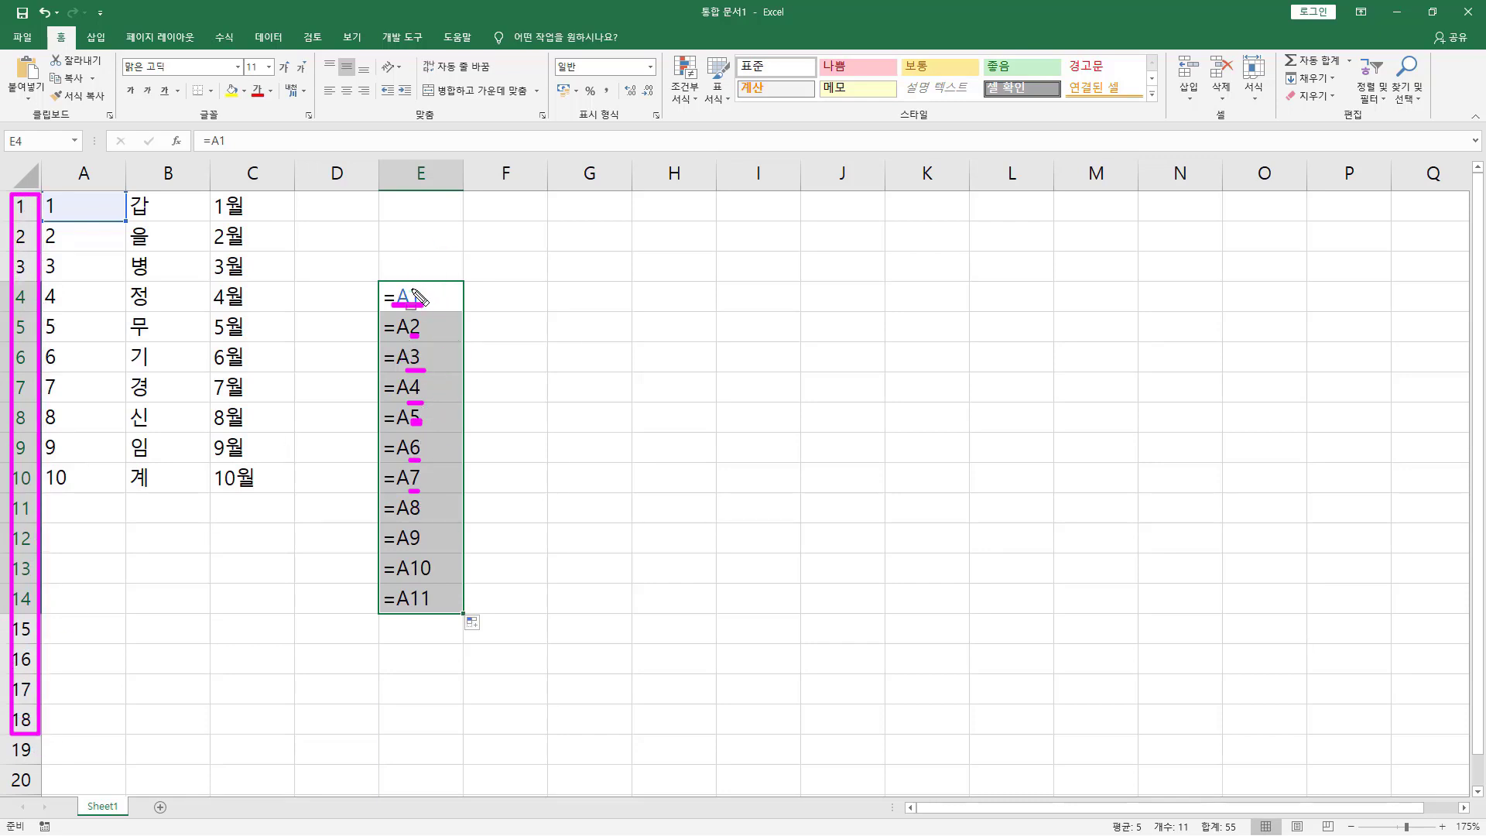
{"action": "mouse_move", "coordinate": [389, 282]}
{"action": "left_mouse_down"}
{"action": "mouse_move", "coordinate": [422, 304]}
{"action": "mouse_move", "coordinate": [1211, 306]}
{"action": "left_mouse_up"}
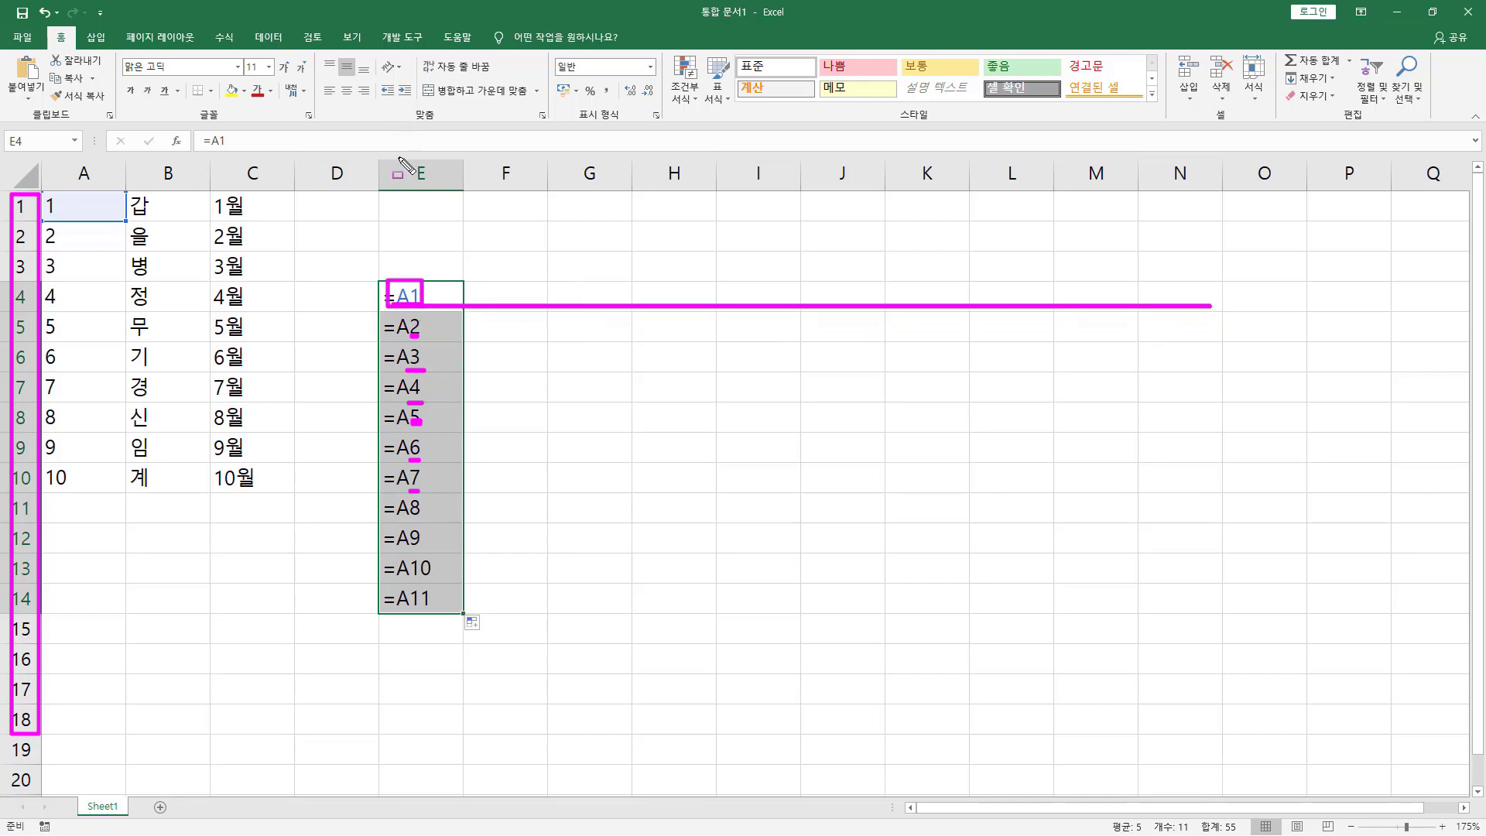
{"action": "mouse_move", "coordinate": [408, 161]}
{"action": "left_mouse_down"}
{"action": "mouse_move", "coordinate": [538, 189]}
{"action": "mouse_move", "coordinate": [1196, 193]}
{"action": "left_mouse_up"}
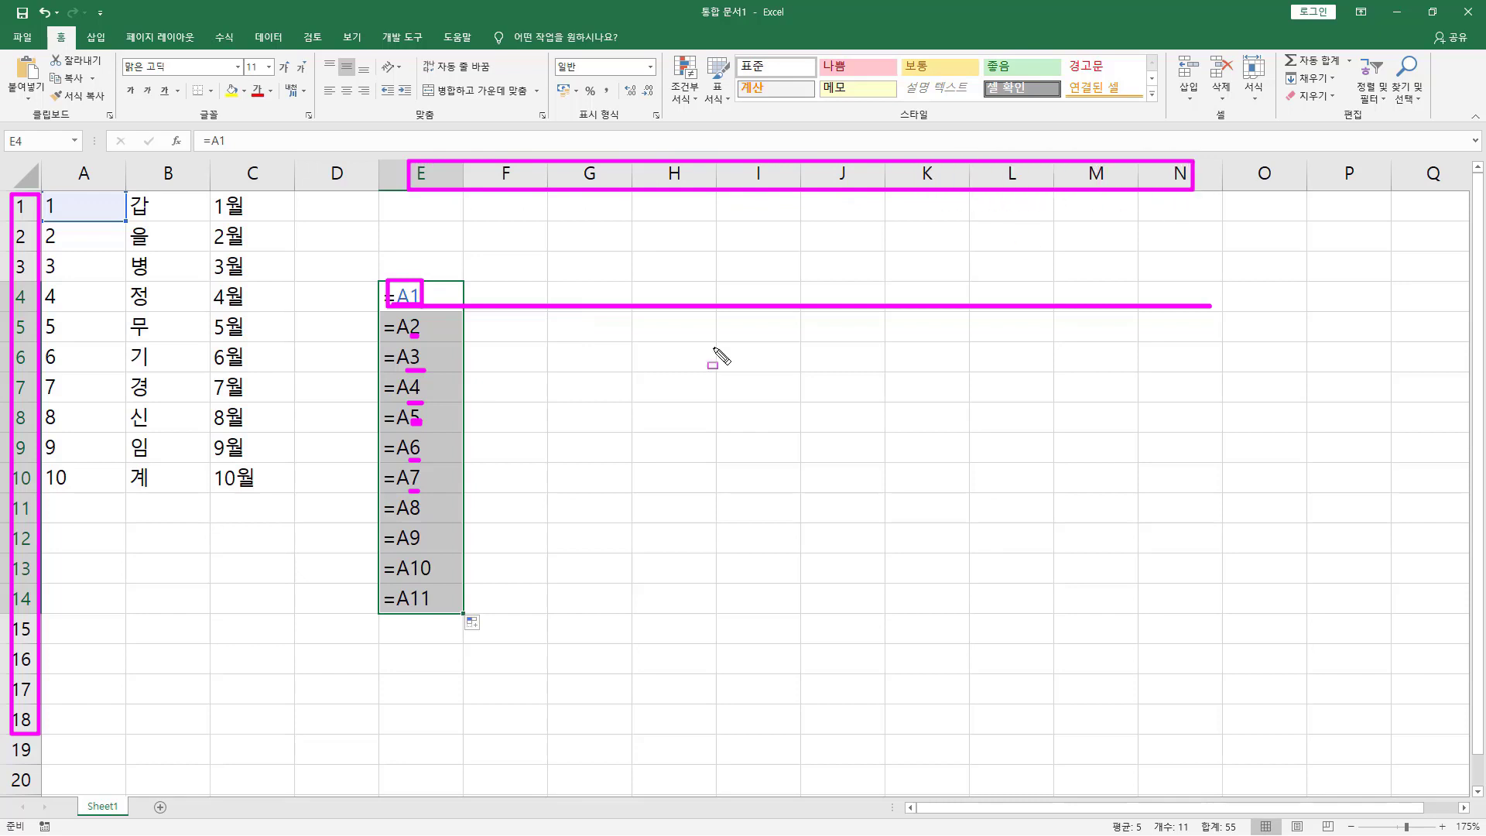
{"action": "key", "text": "Escape"}
Fill the relative reference in E4 across row 4 to M4.
{"action": "left_click", "coordinate": [422, 300]}
{"action": "left_click", "coordinate": [427, 294]}
{"action": "left_click_drag", "start_coordinate": [465, 309], "coordinate": [1142, 310]}
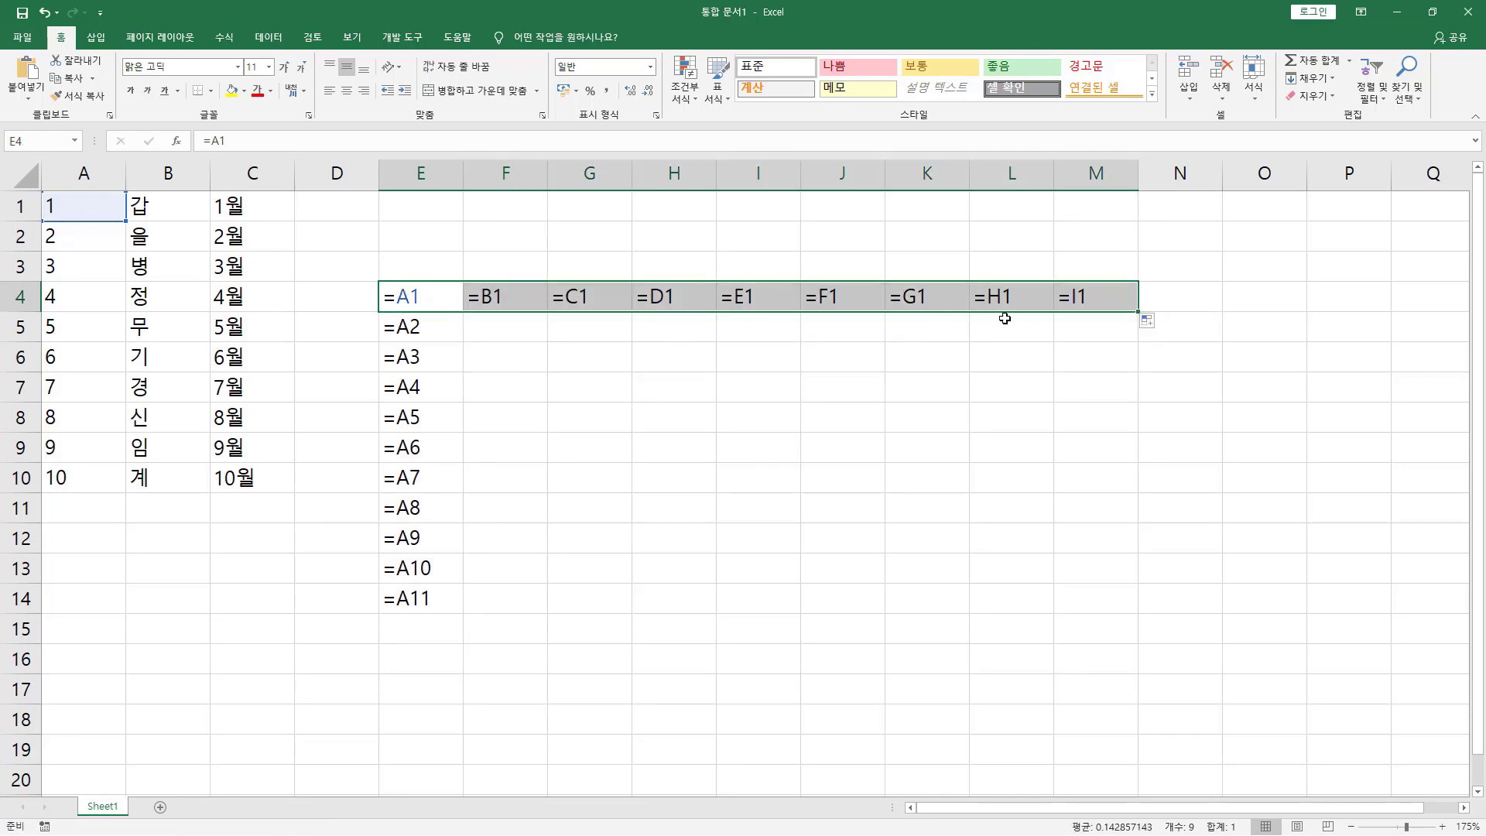
{"action": "left_click_drag", "start_coordinate": [391, 307], "coordinate": [828, 303]}
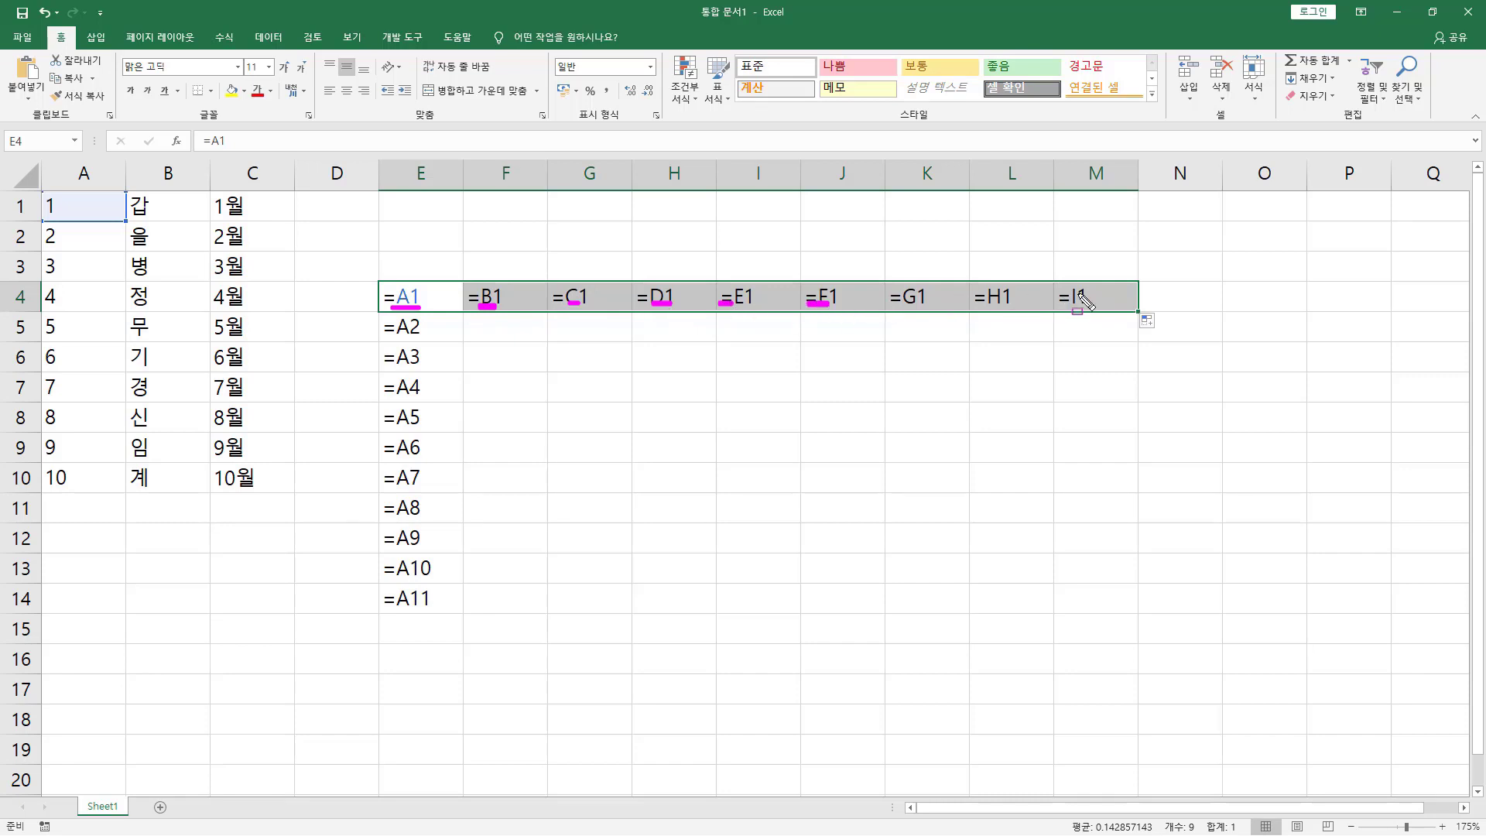
{"action": "key", "text": "Escape"}
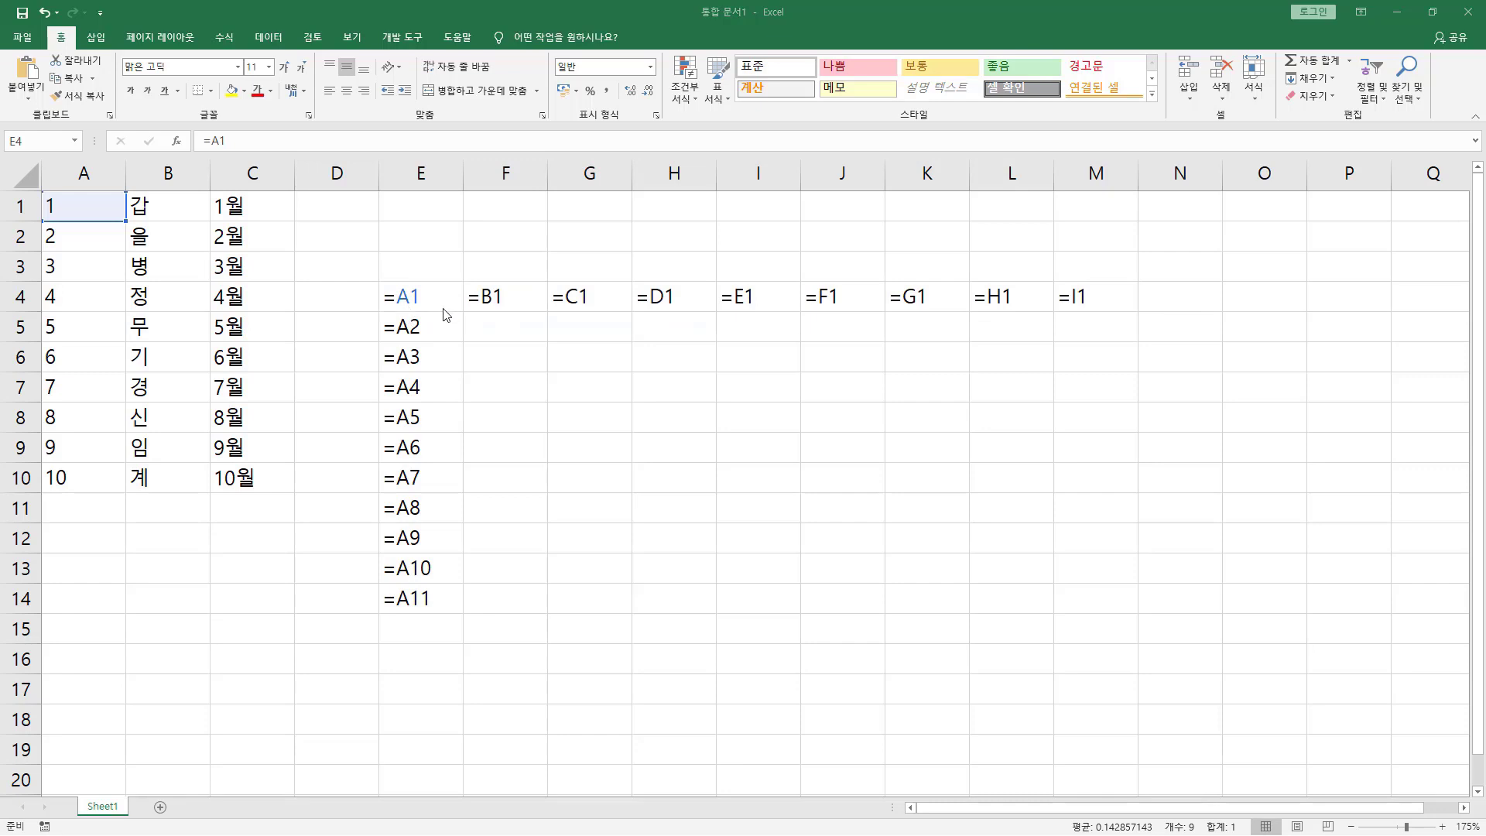
{"action": "key", "text": "ctrl+shift+Right"}
Enter the absolute reference =$A$1 in cell F5.
{"action": "left_click", "coordinate": [481, 333]}
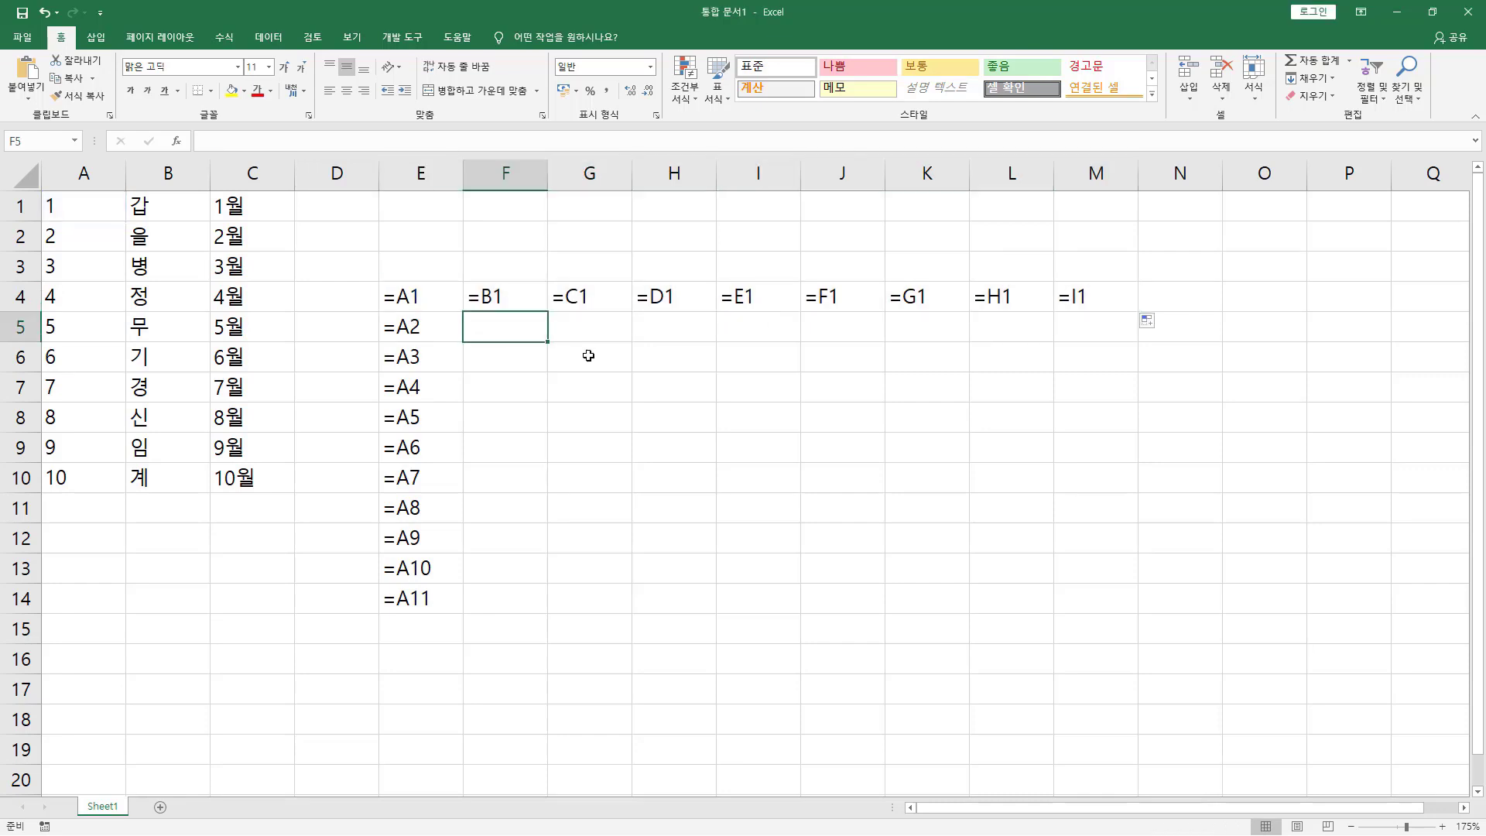
{"action": "type", "text": "=a1"}
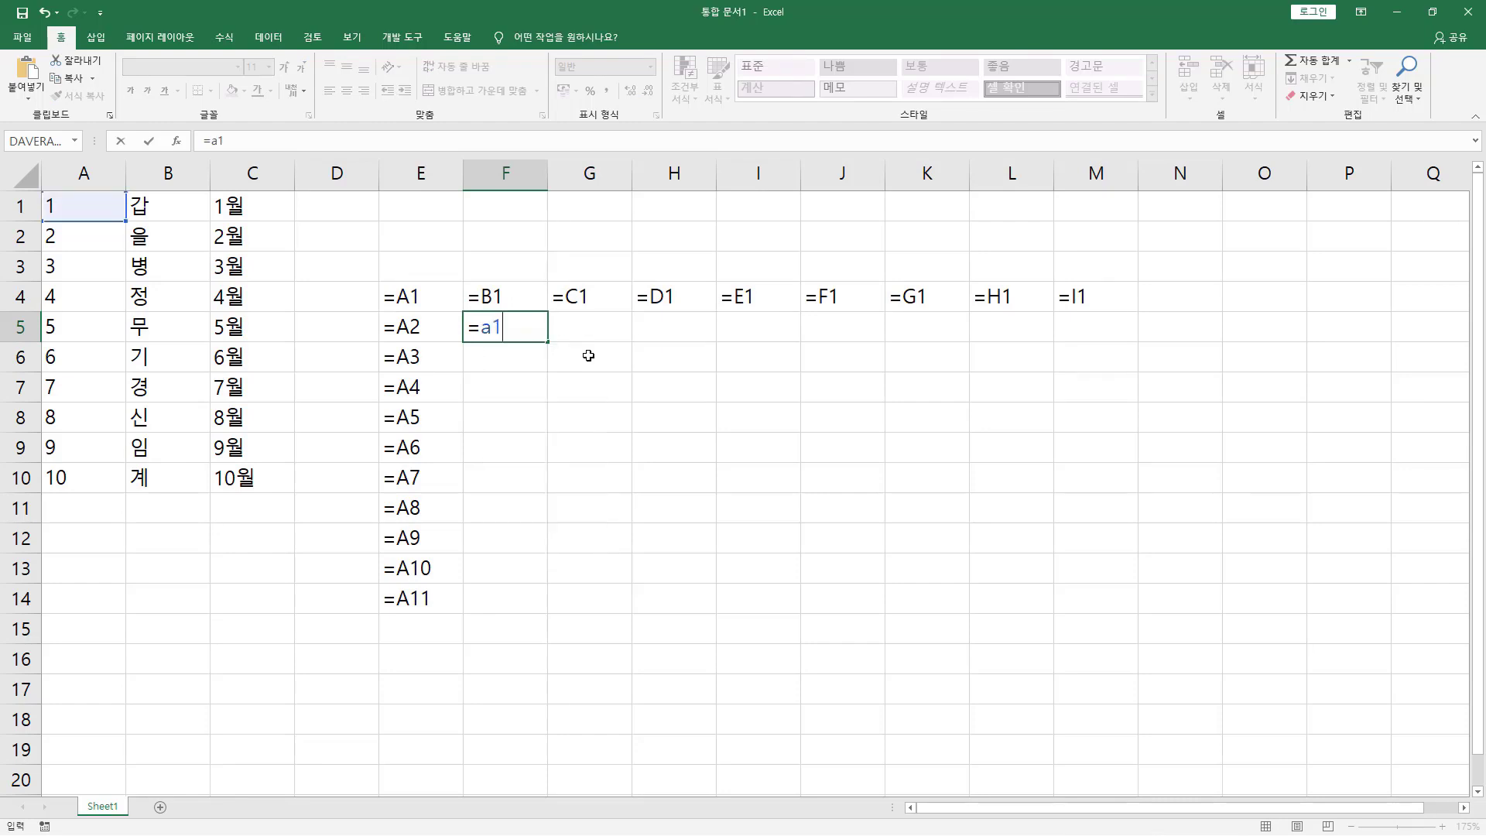
{"action": "key", "text": "F4"}
{"action": "key", "text": "Return"}
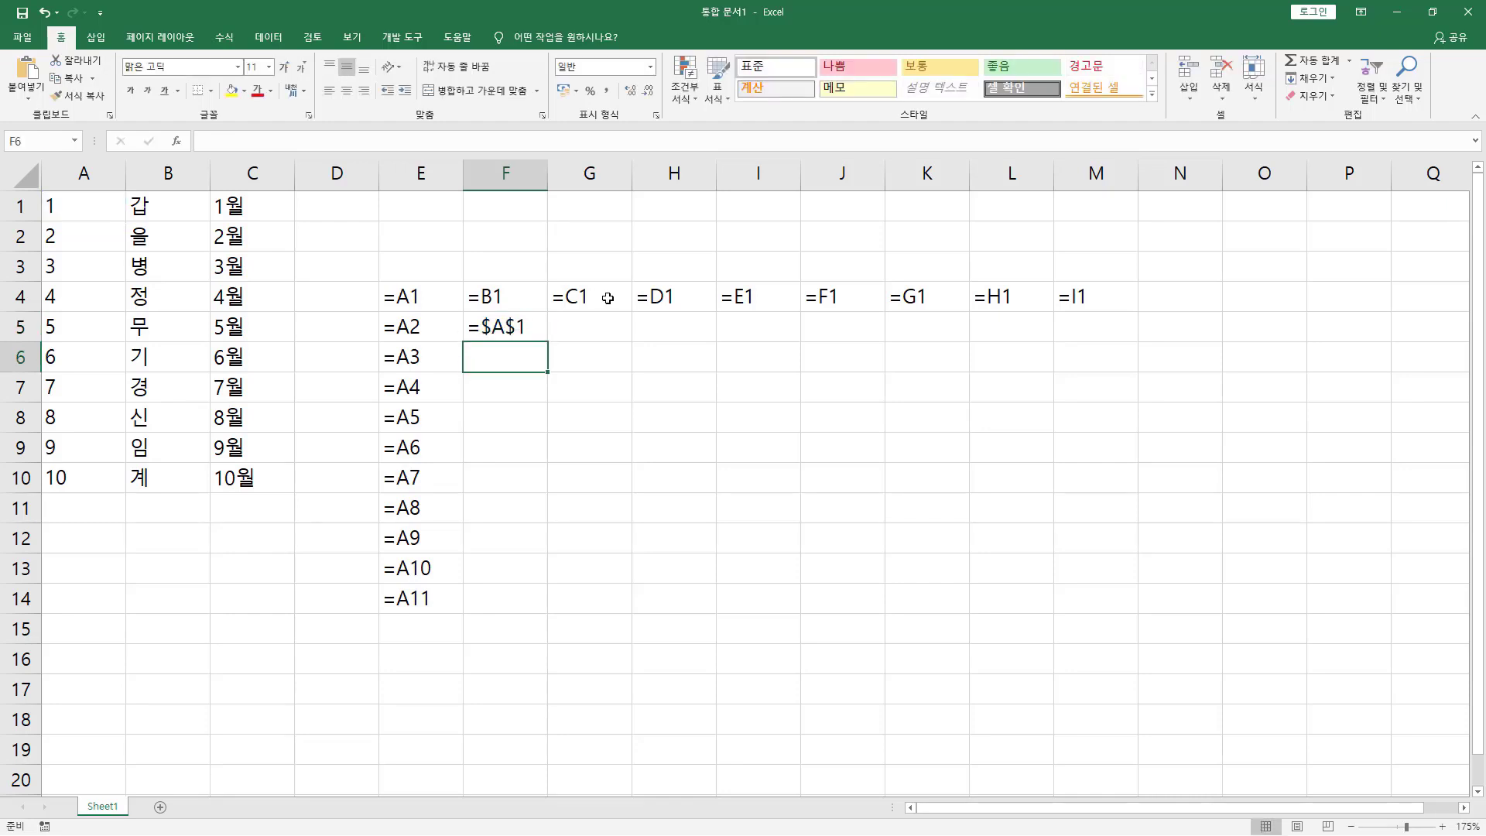
Fill the absolute reference in F5 down to F14.
{"action": "left_click", "coordinate": [526, 329]}
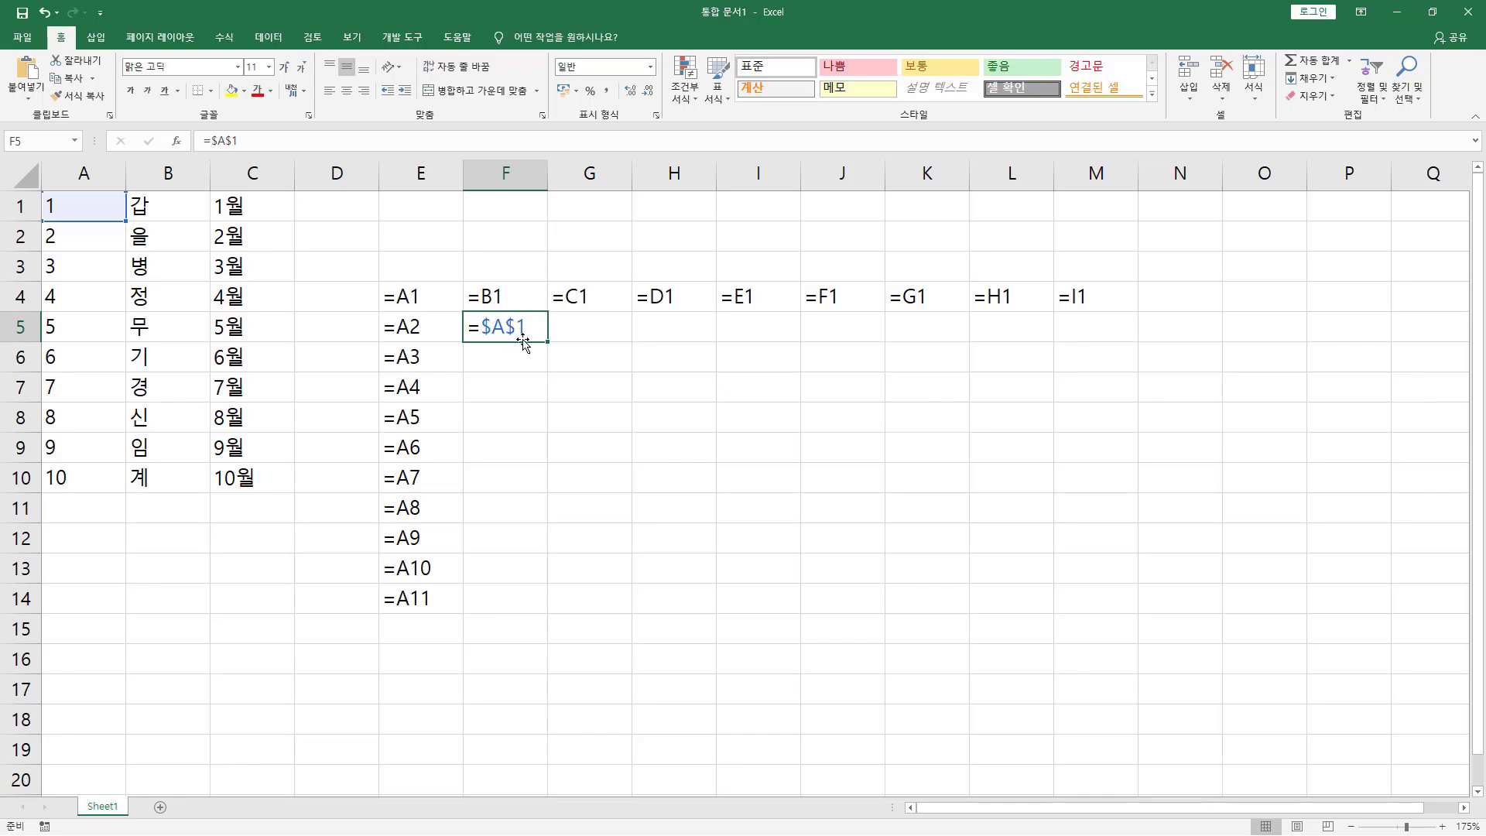
{"action": "left_click_drag", "start_coordinate": [548, 340], "coordinate": [543, 613]}
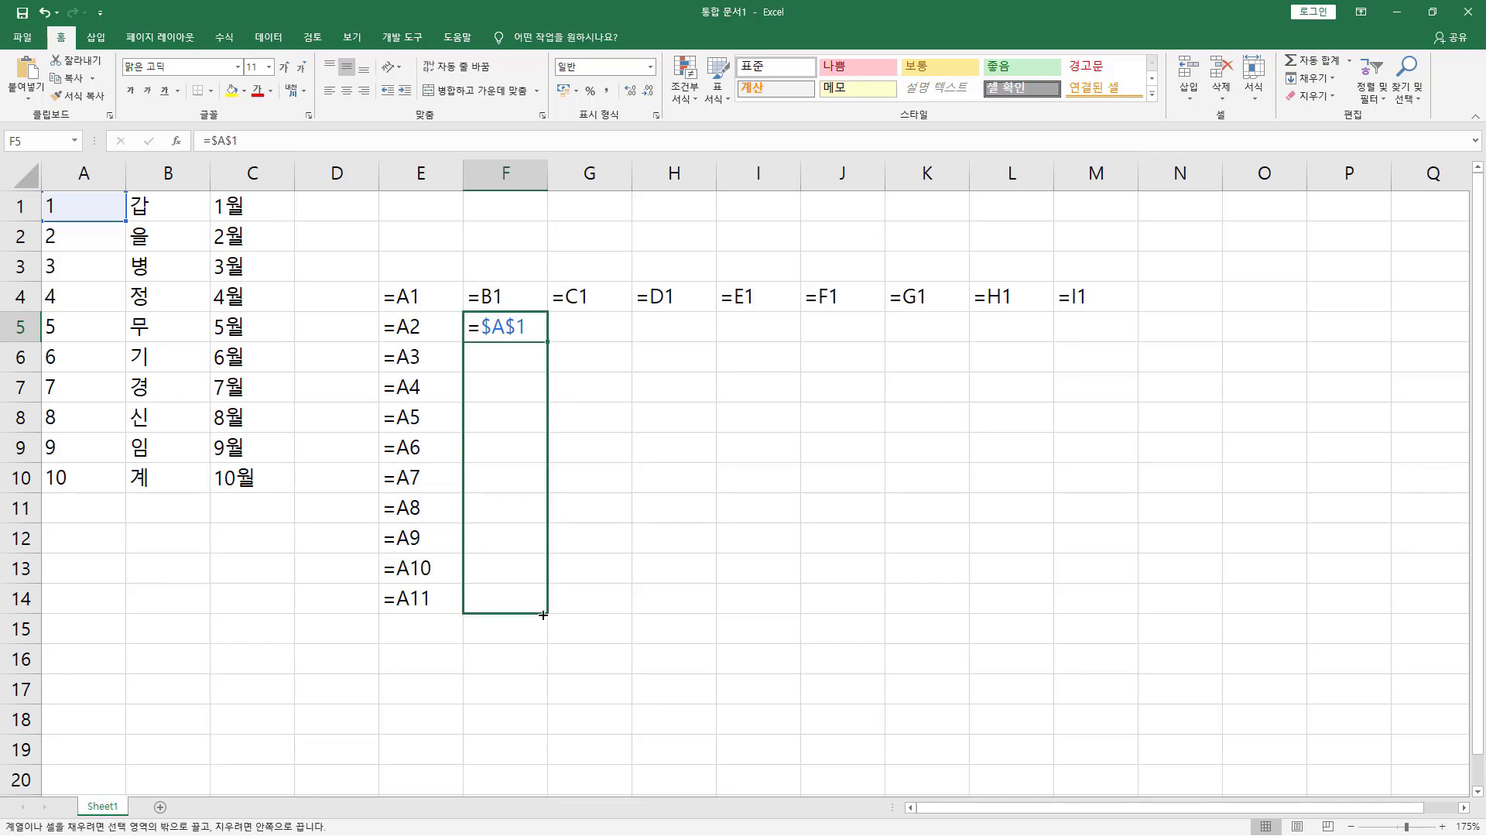
{"action": "left_click_drag", "start_coordinate": [542, 614], "coordinate": [542, 614]}
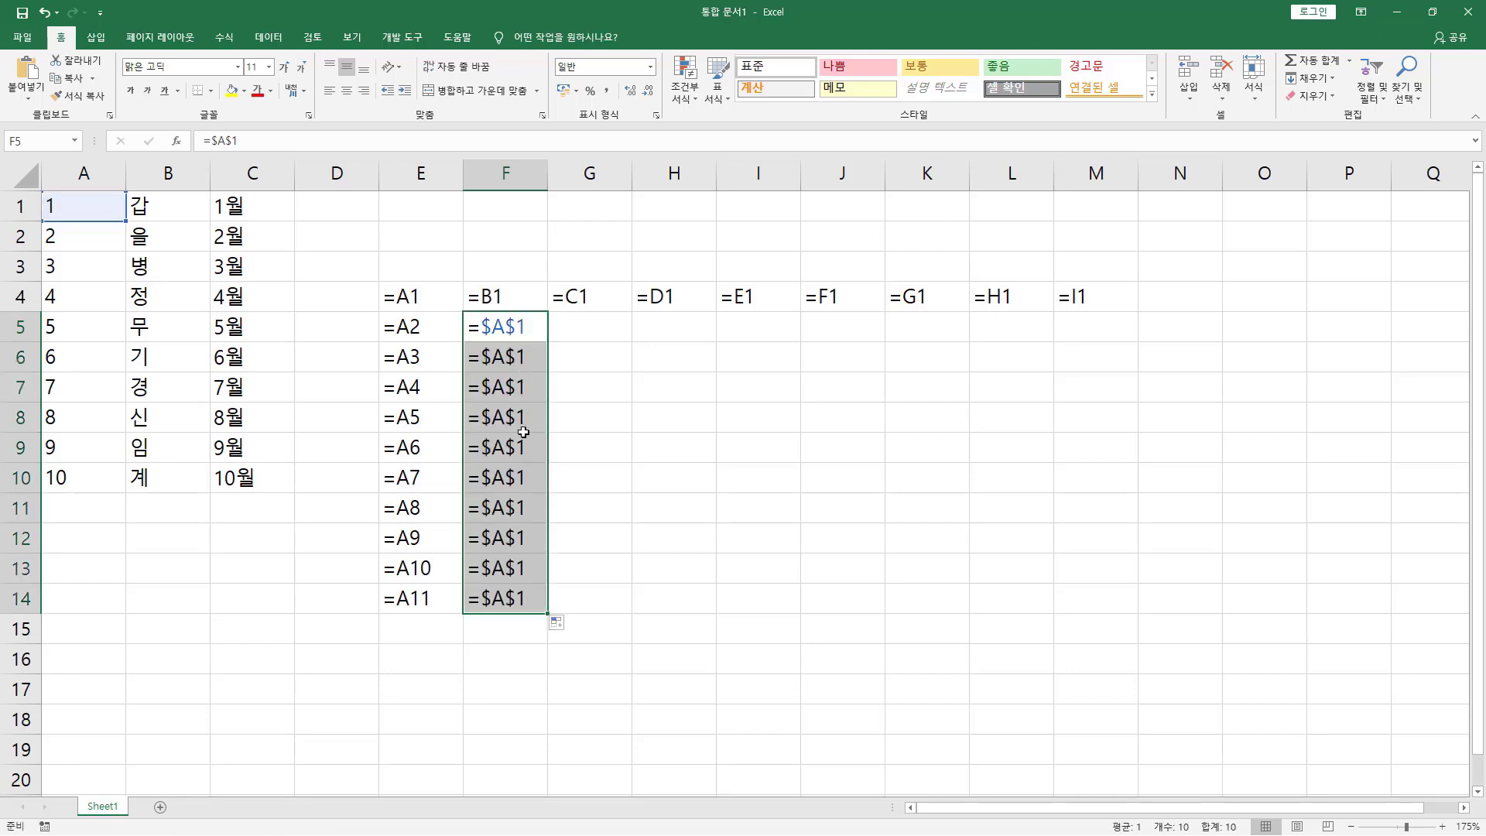
Fill the absolute reference in F5 across row 5 to M5.
{"action": "left_click", "coordinate": [510, 328]}
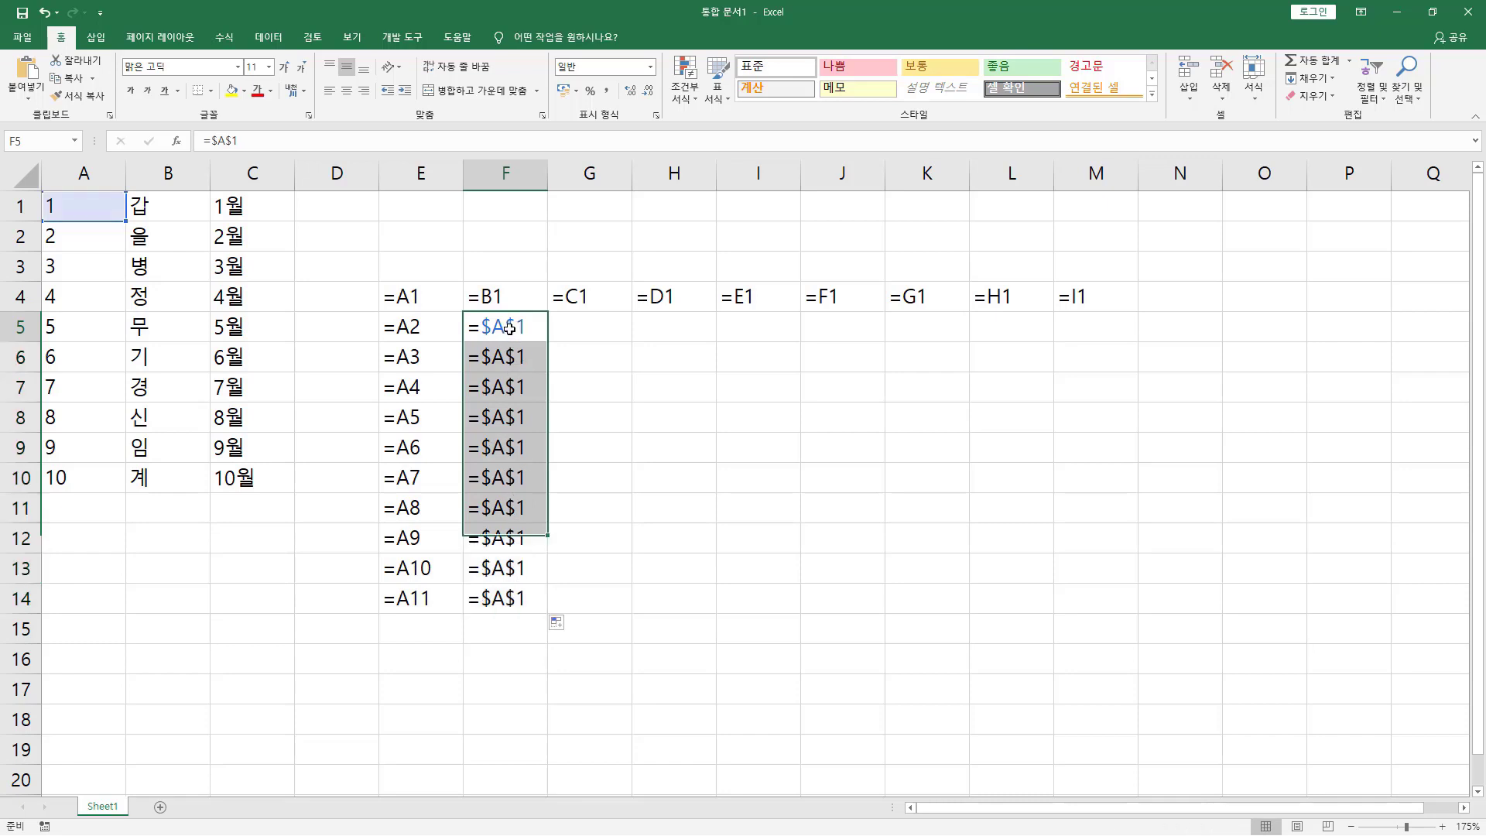
{"action": "left_click_drag", "start_coordinate": [548, 341], "coordinate": [1131, 336]}
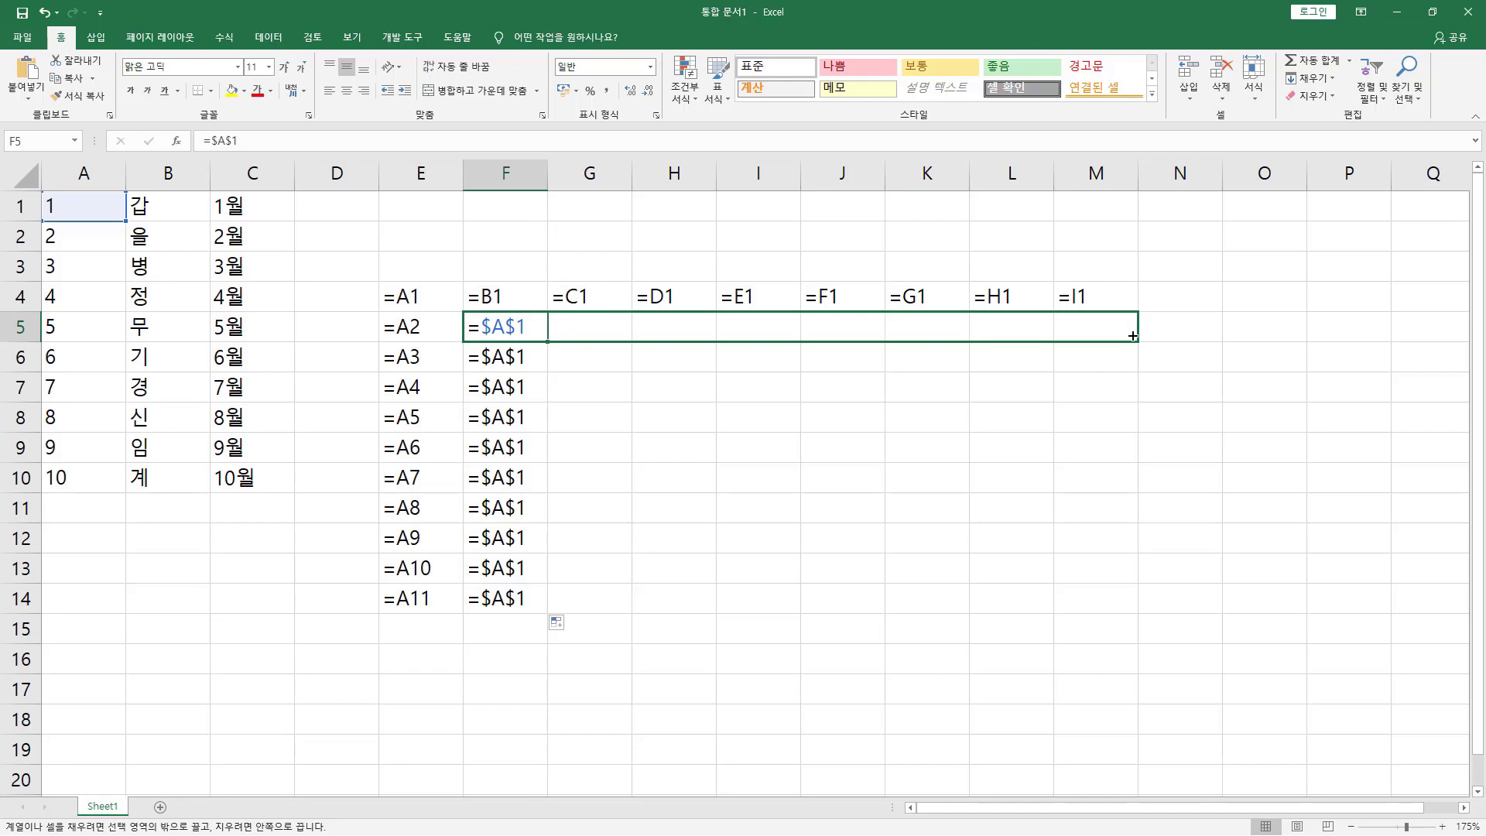
{"action": "left_click_drag", "start_coordinate": [1133, 336], "coordinate": [1134, 337]}
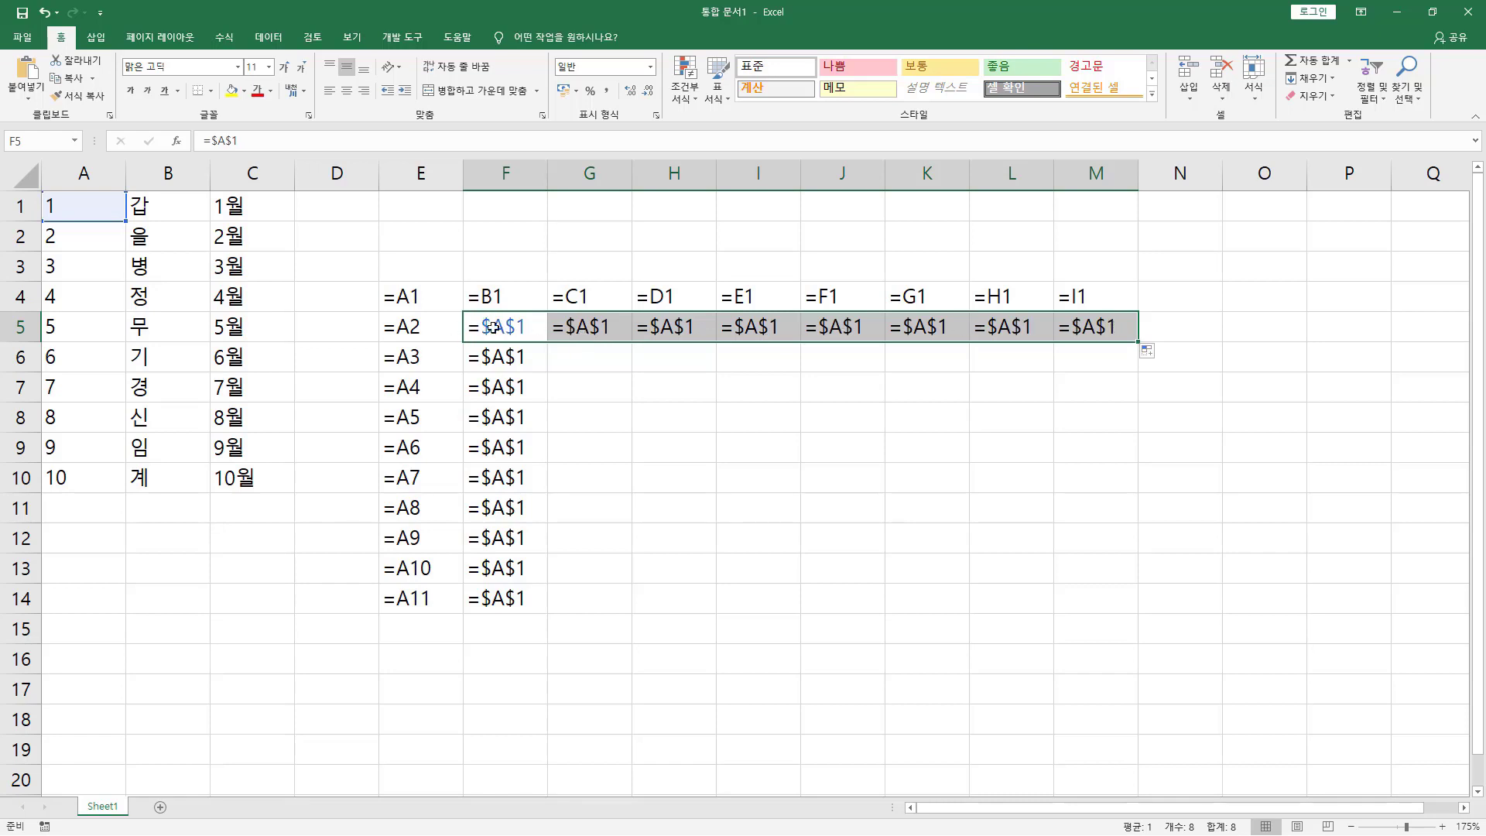
Enter the mixed reference =A$1, with only the row locked, in cell G6.
{"action": "left_click", "coordinate": [581, 363]}
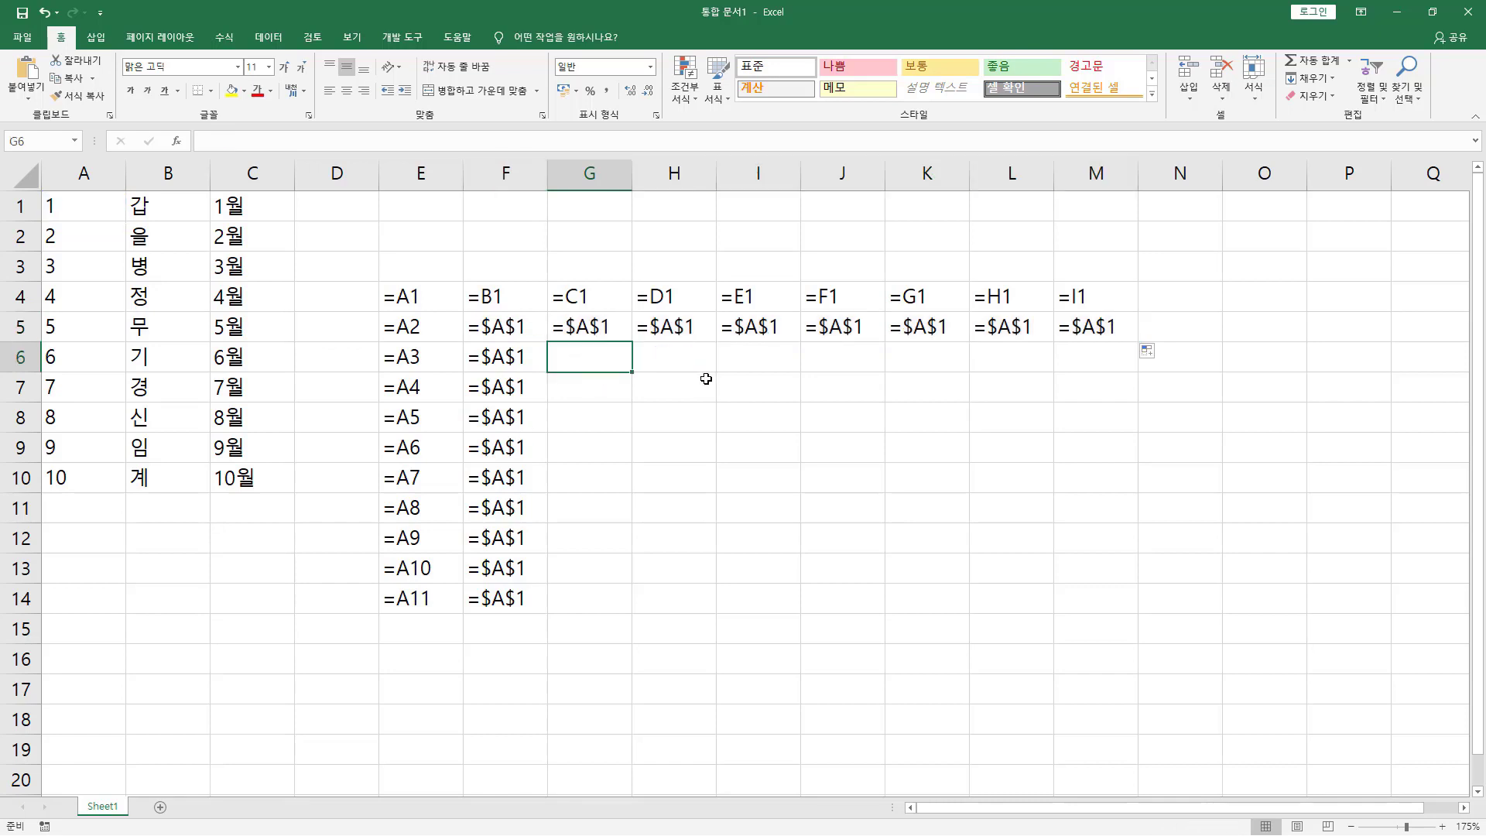
{"action": "type", "text": "=a1"}
{"action": "key", "text": "F4"}
{"action": "key", "text": "F4"}
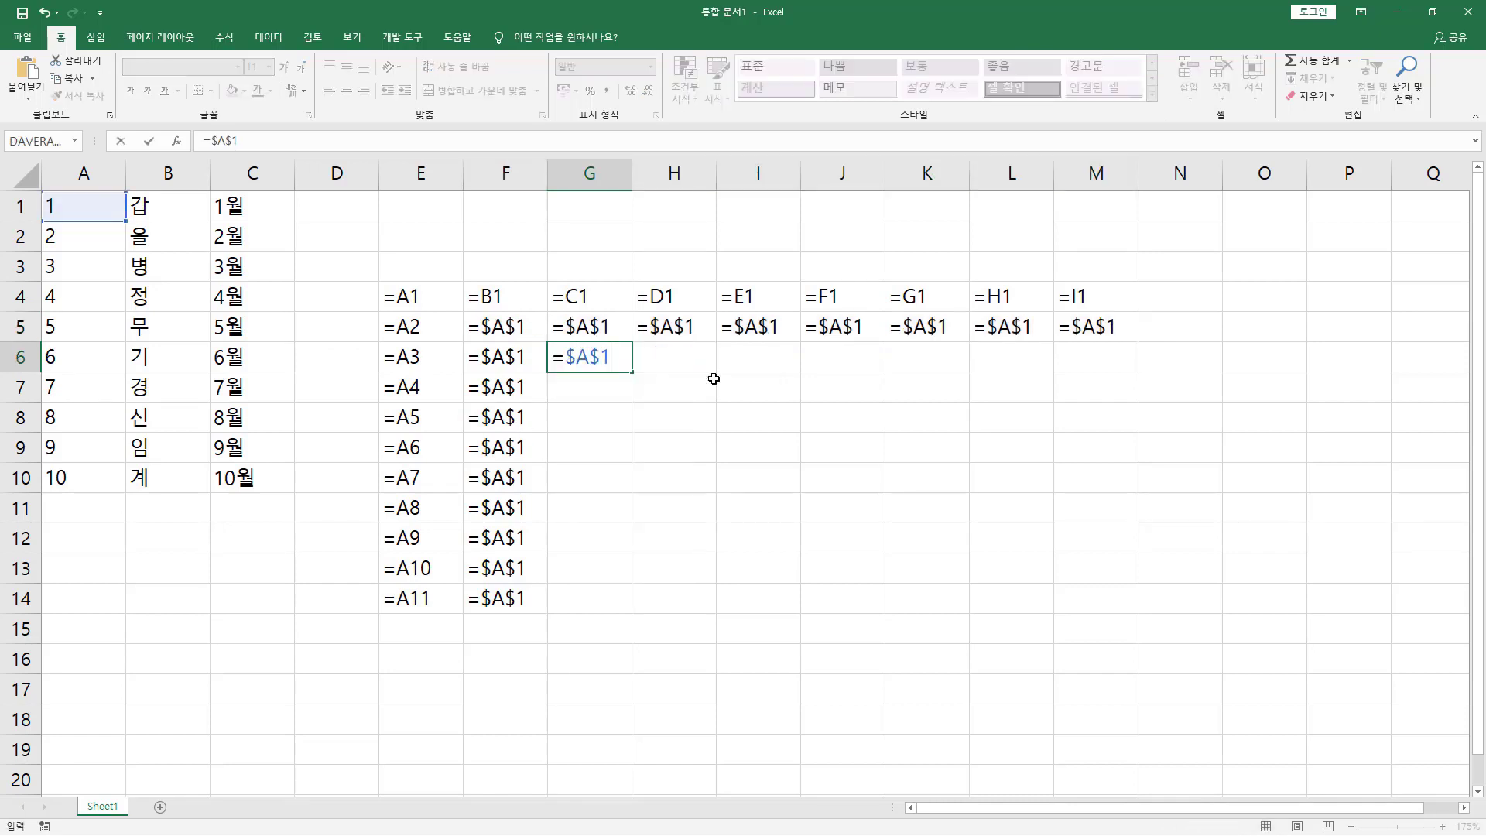
{"action": "key", "text": "Return"}
Fill the row-locked reference in G6 down to G14.
{"action": "left_click", "coordinate": [619, 361]}
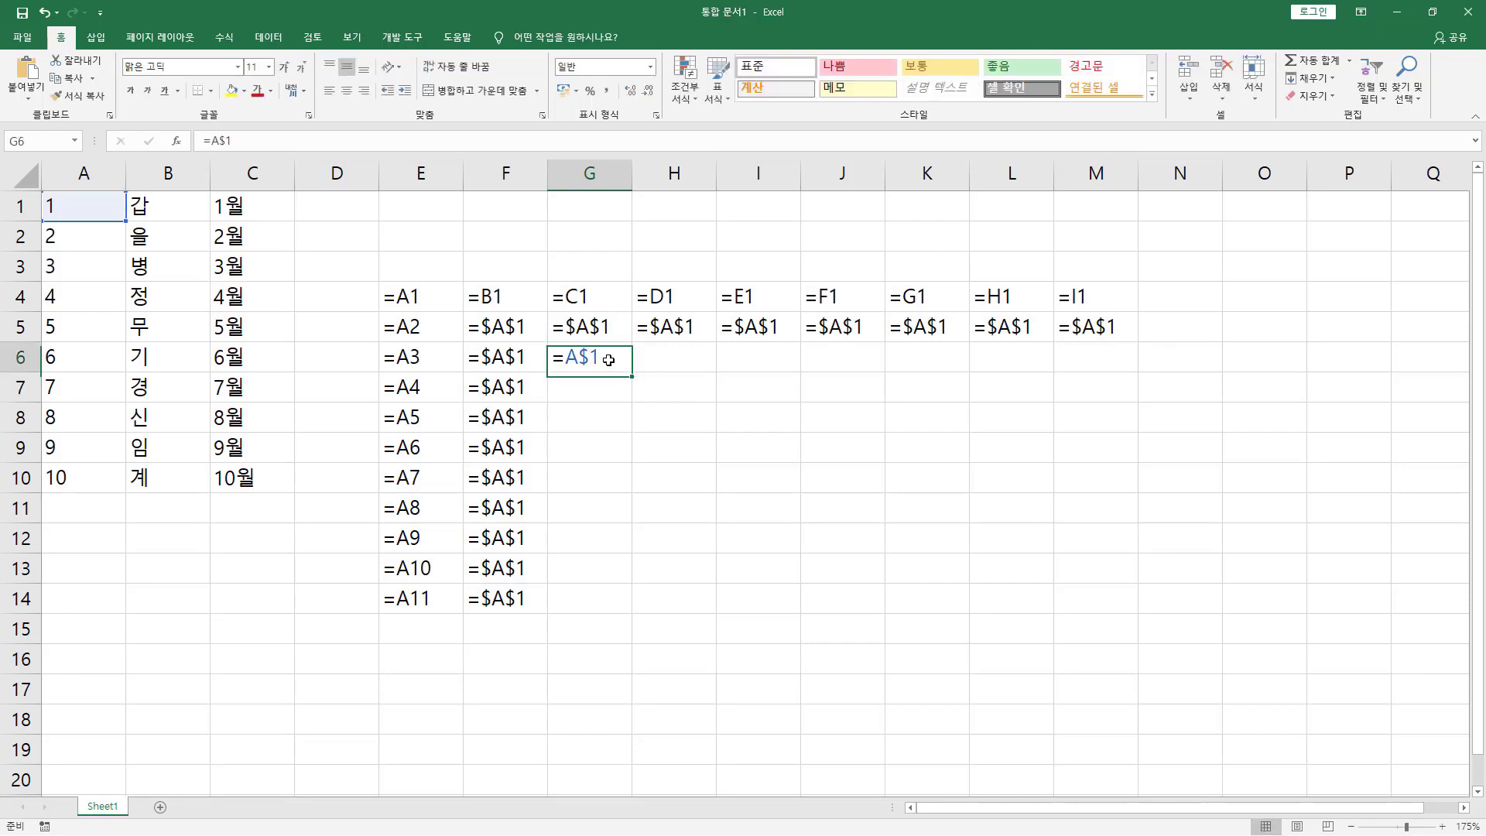
{"action": "left_click_drag", "start_coordinate": [635, 370], "coordinate": [649, 615]}
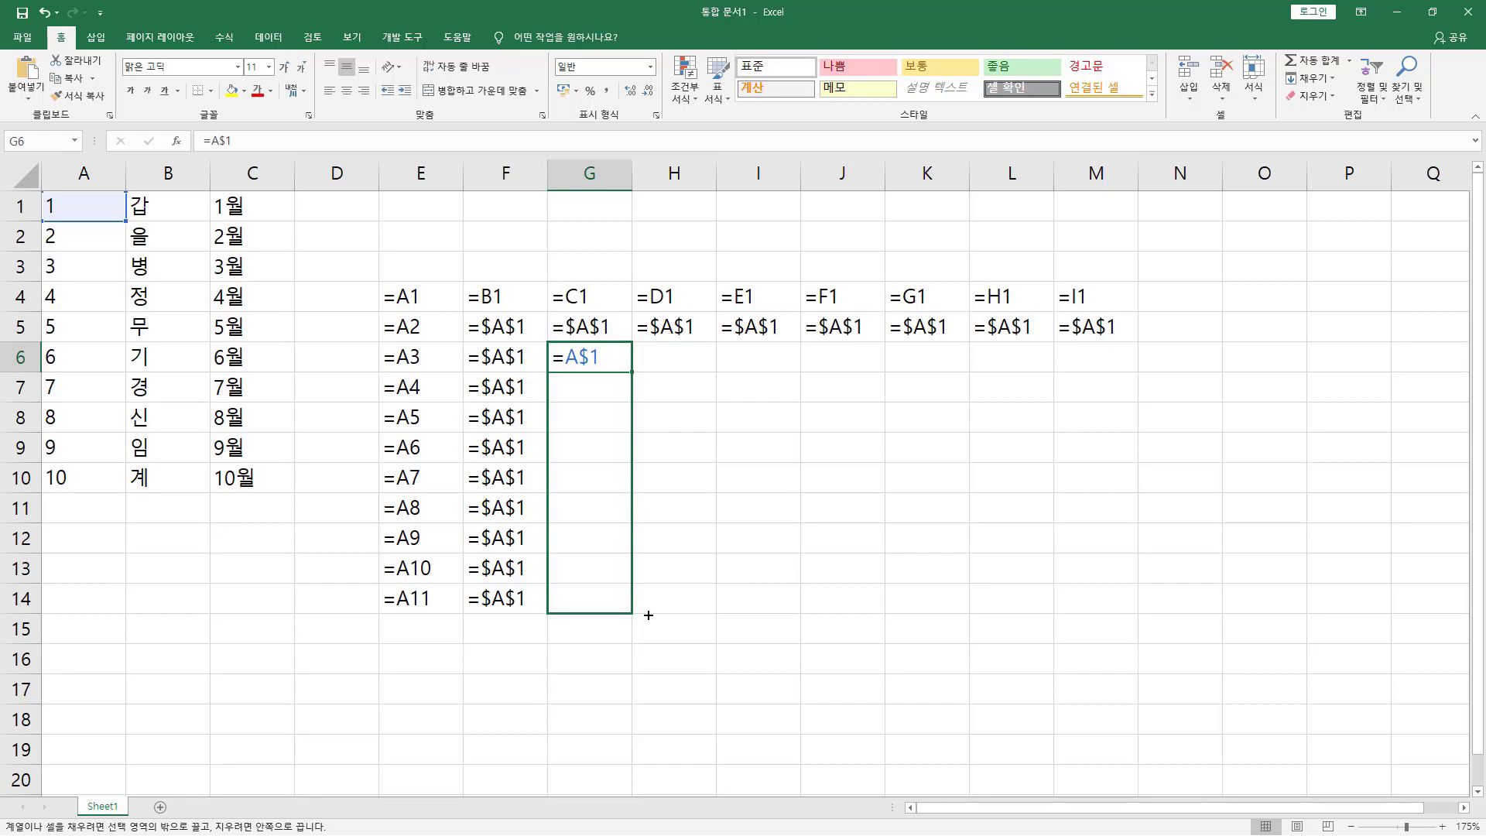
{"action": "left_click_drag", "start_coordinate": [649, 615], "coordinate": [647, 614]}
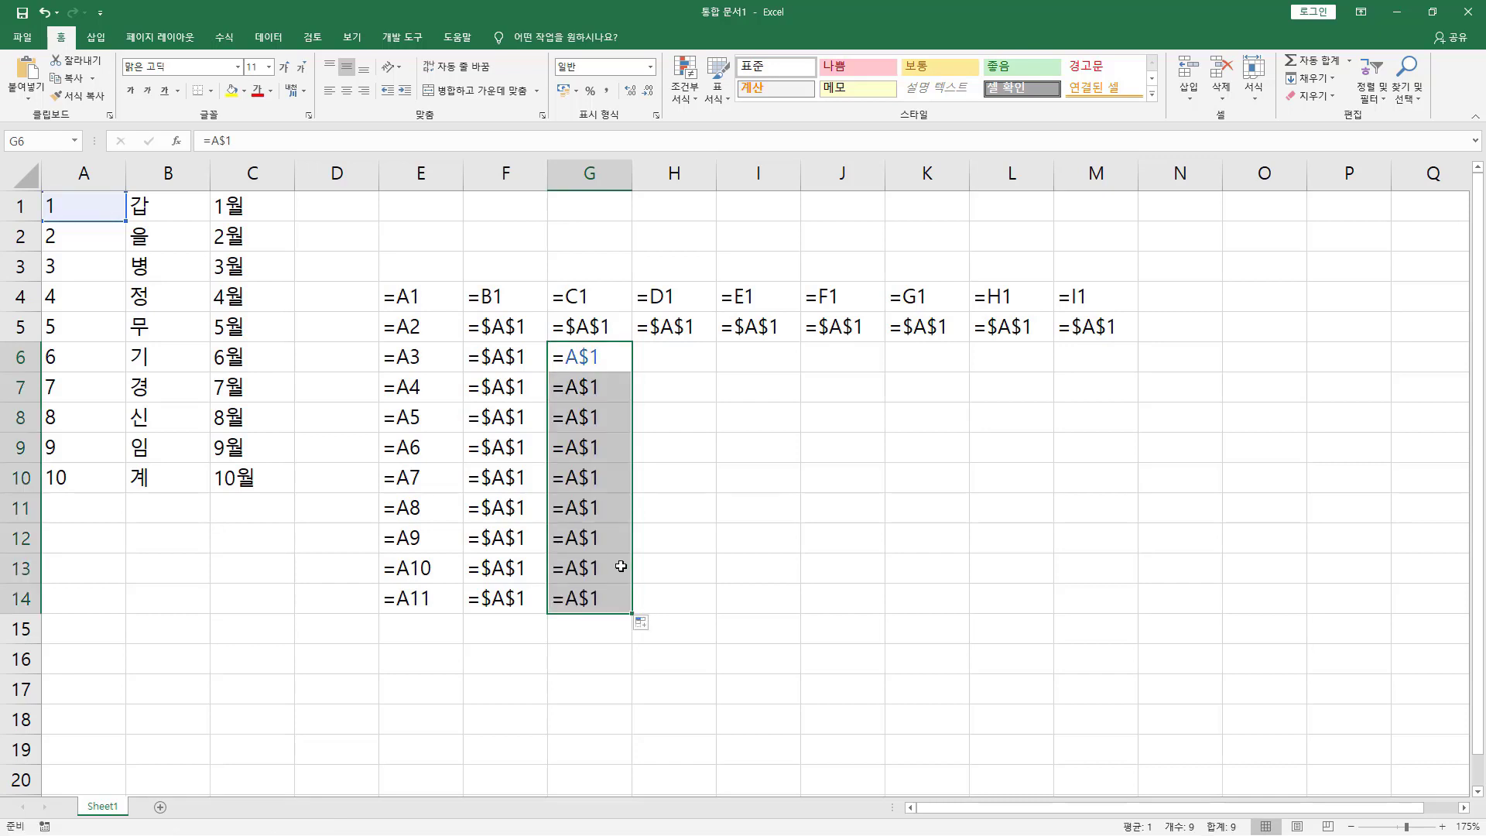
Fill the row-locked reference in G6 across row 6 to M6.
{"action": "left_click", "coordinate": [602, 358]}
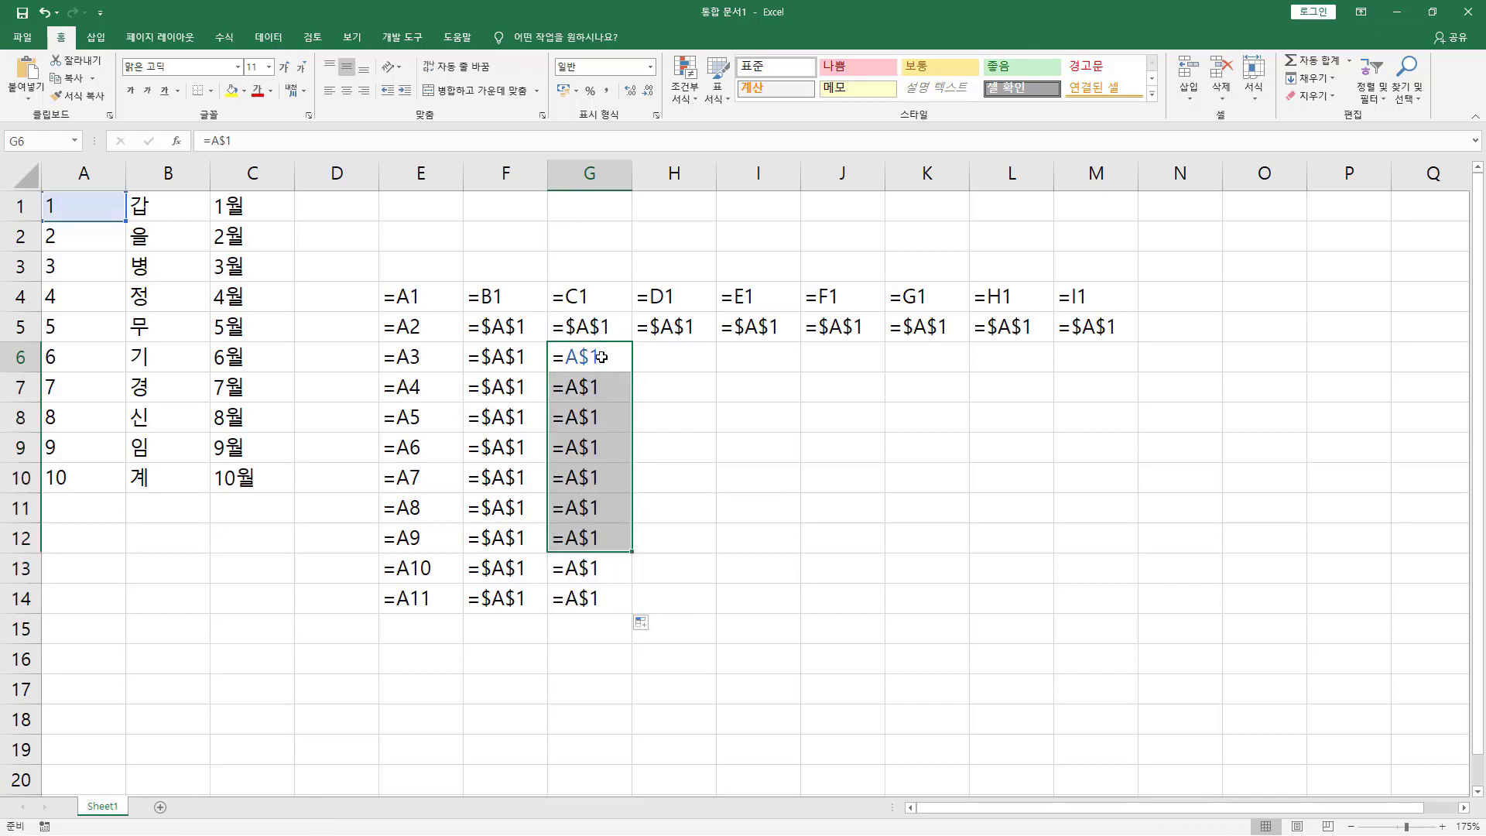
{"action": "left_click_drag", "start_coordinate": [635, 373], "coordinate": [1129, 375]}
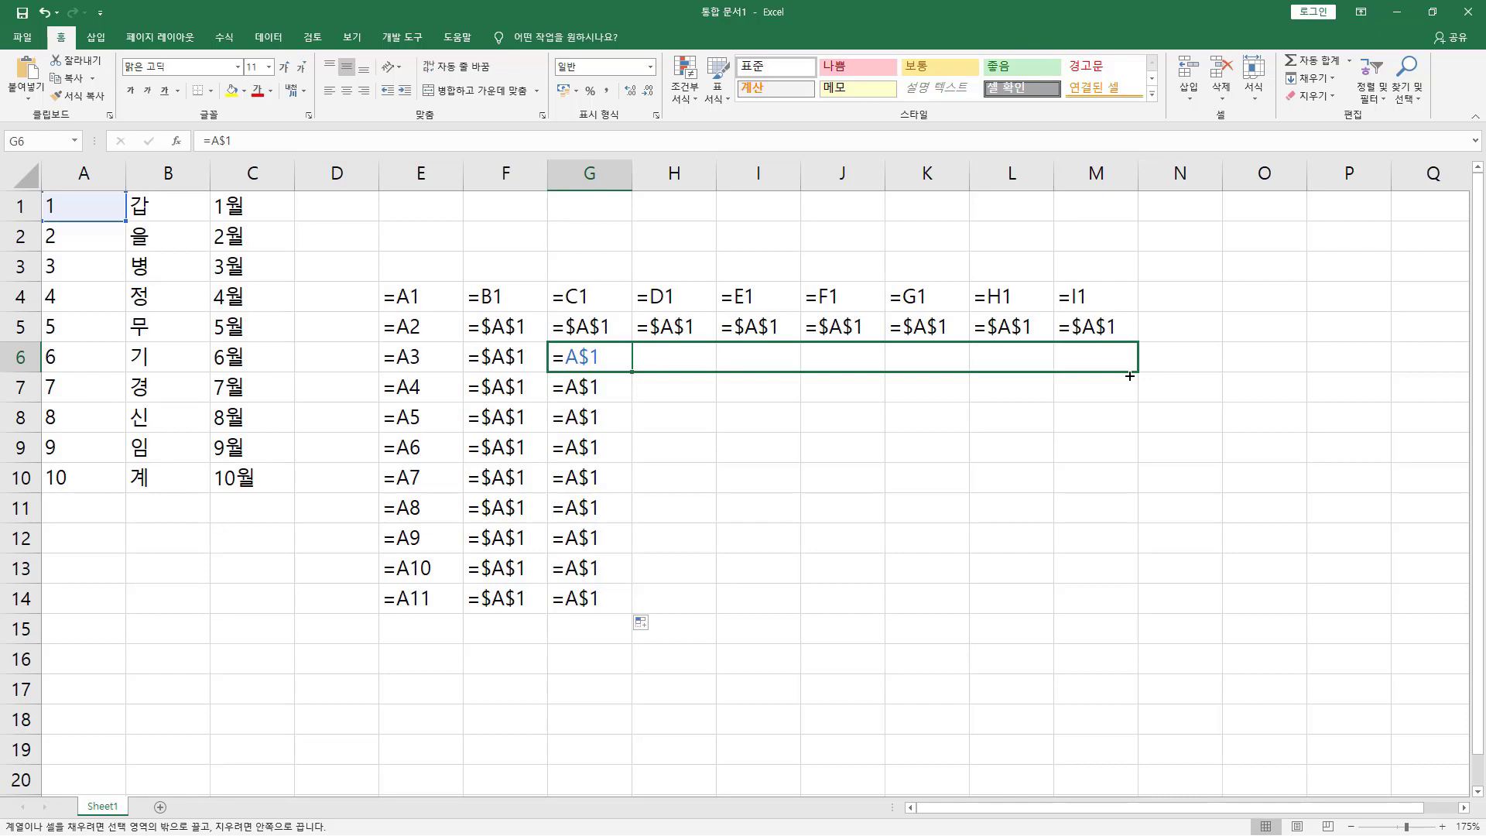
{"action": "left_click_drag", "start_coordinate": [1129, 375], "coordinate": [1131, 373]}
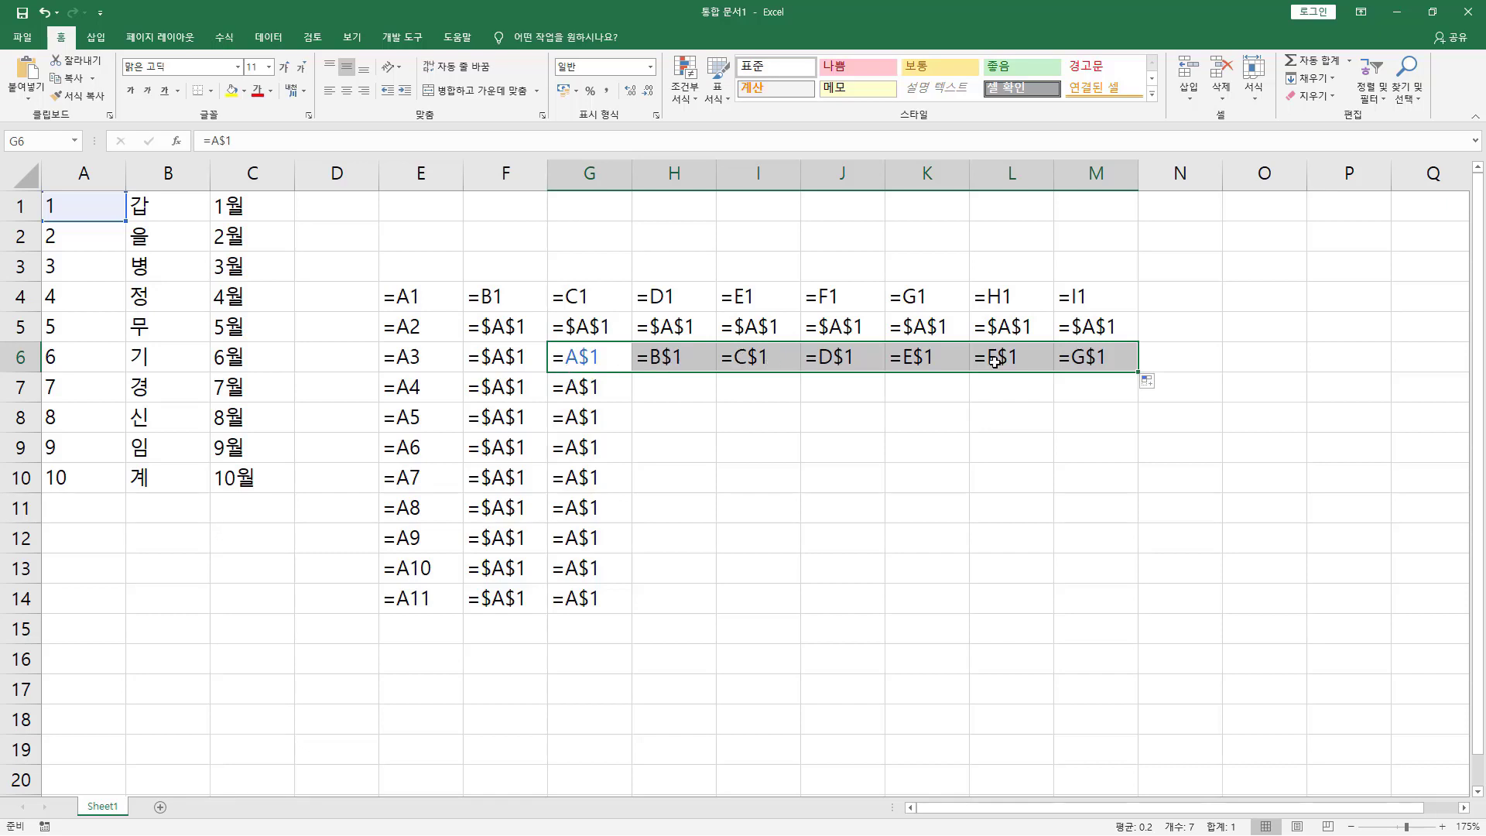
Enter the mixed reference =$A1, with only the column locked, in cell H7.
{"action": "left_click", "coordinate": [675, 391]}
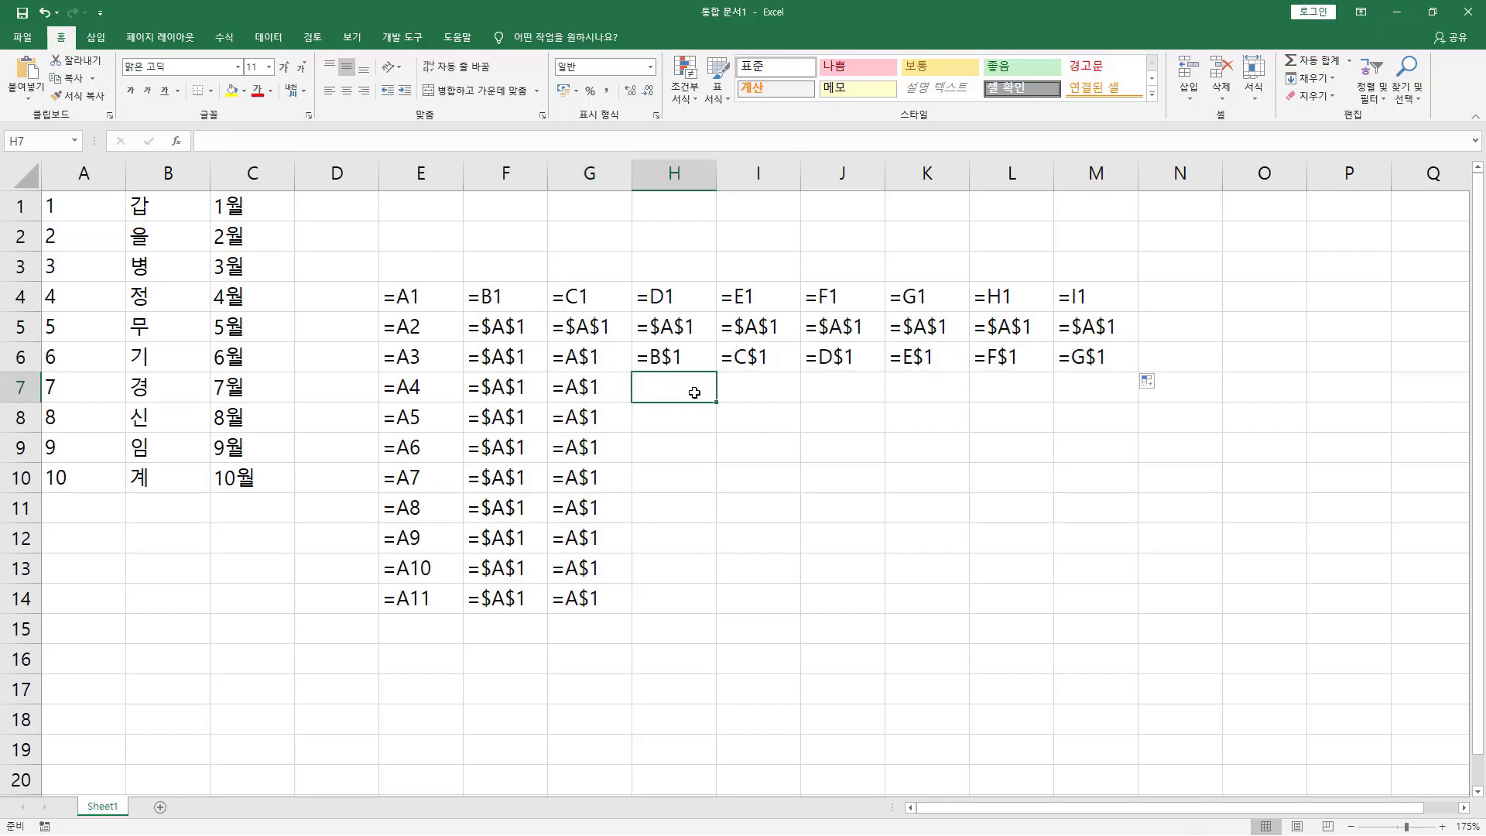
{"action": "type", "text": "=a1"}
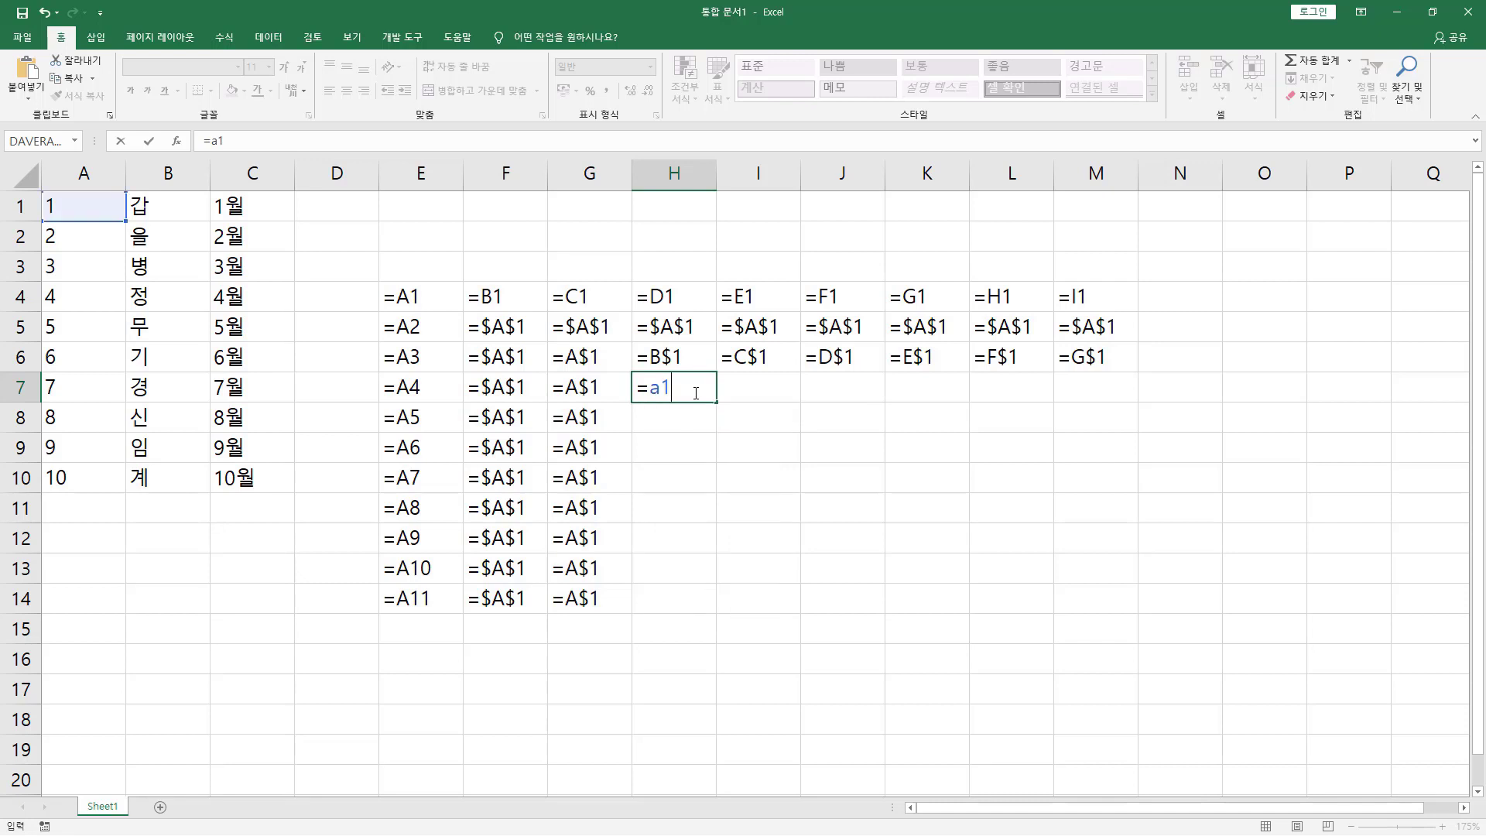
{"action": "key", "text": "F4"}
{"action": "key", "text": "F4"}
{"action": "key", "text": "F4"}
{"action": "key", "text": "ctrl+Return"}
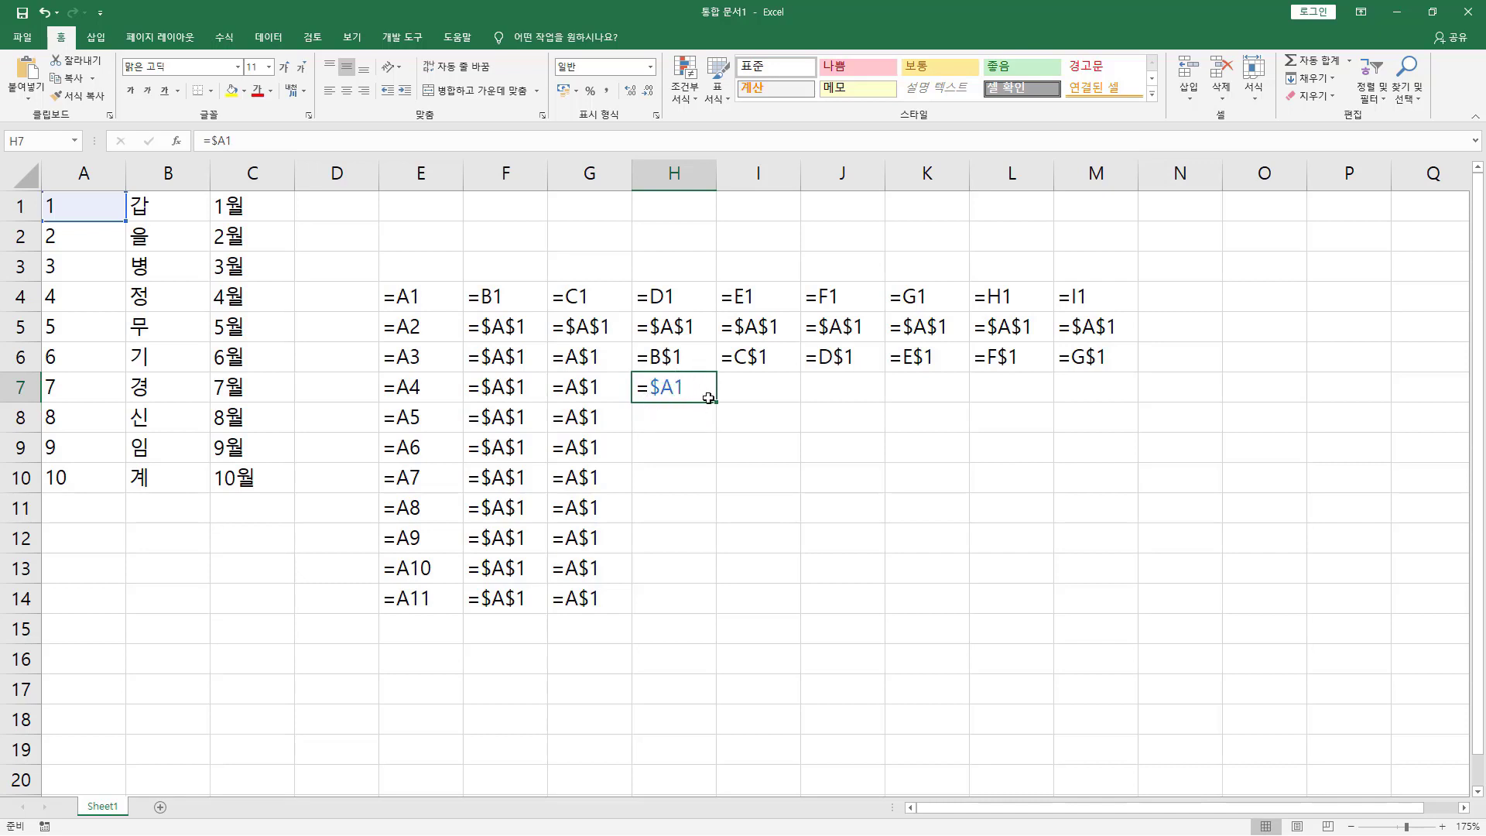
Fill the column-locked reference in H7 down to H14 and across row 7 to M7.
{"action": "left_click_drag", "start_coordinate": [715, 402], "coordinate": [698, 620]}
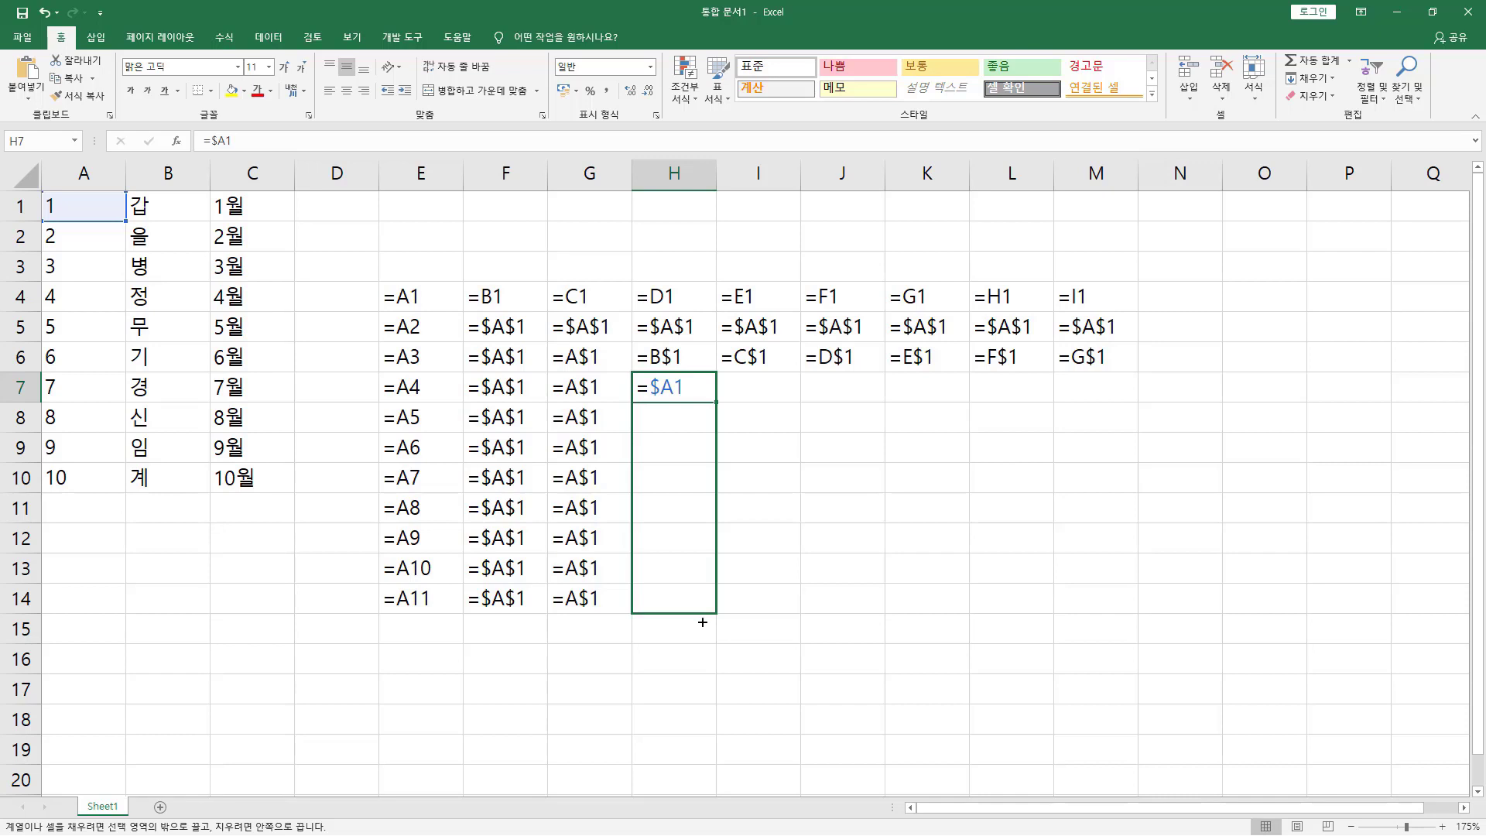
{"action": "left_click_drag", "start_coordinate": [702, 622], "coordinate": [706, 619]}
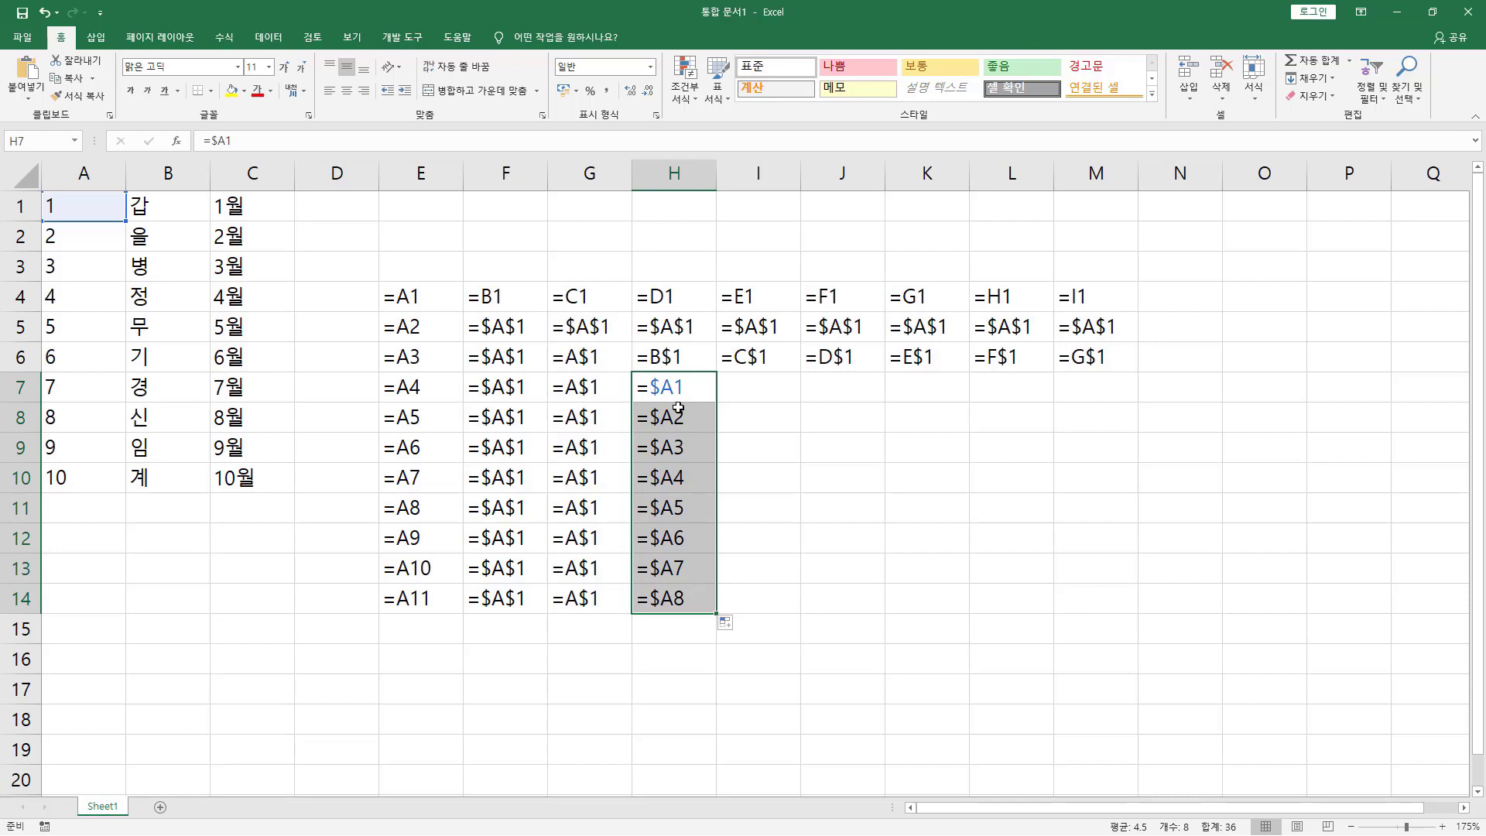
{"action": "left_click", "coordinate": [674, 396]}
{"action": "left_click_drag", "start_coordinate": [716, 400], "coordinate": [1111, 407]}
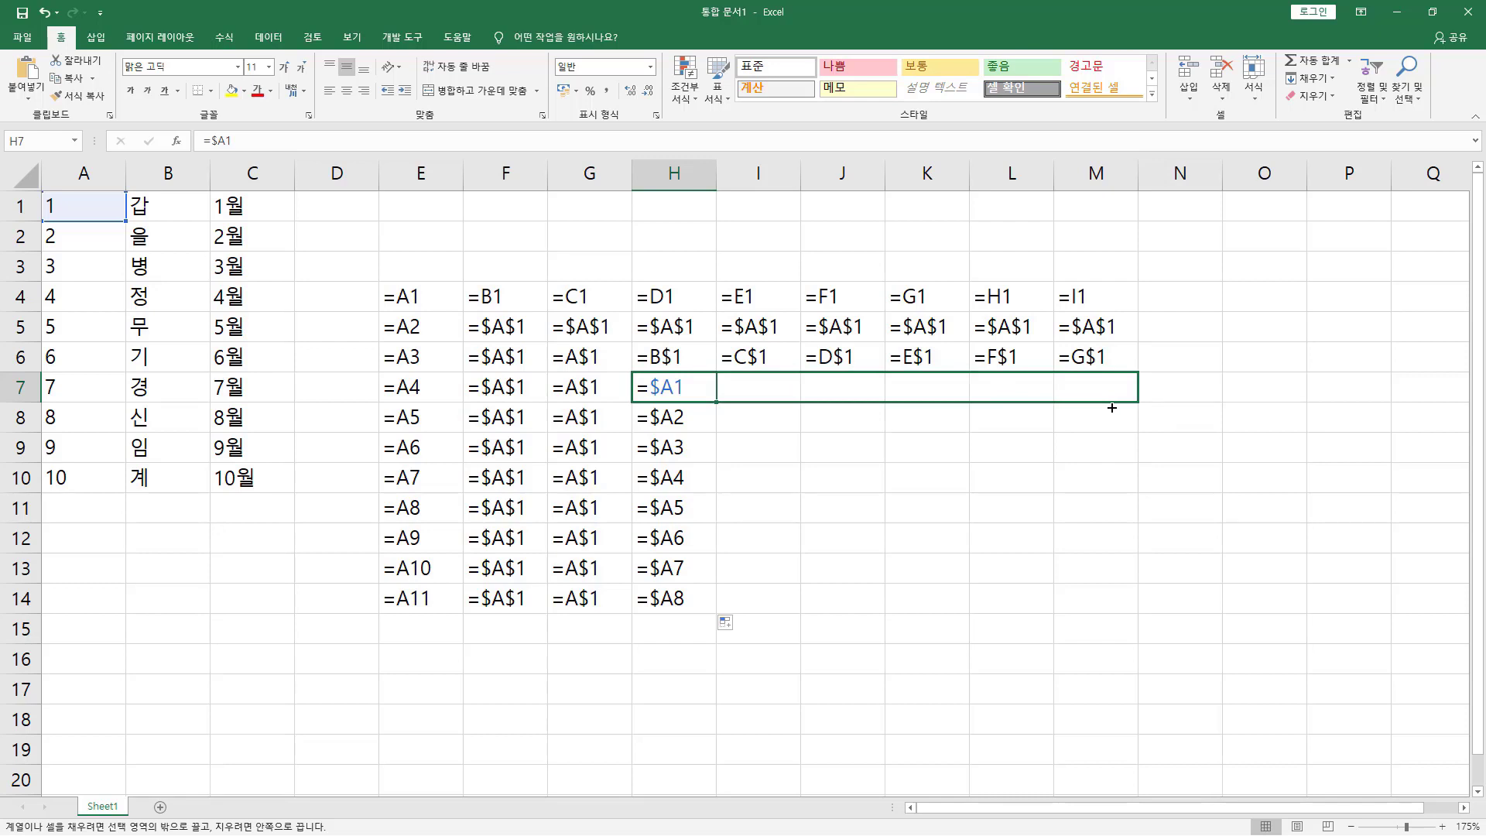
{"action": "left_click_drag", "start_coordinate": [1111, 407], "coordinate": [1111, 405]}
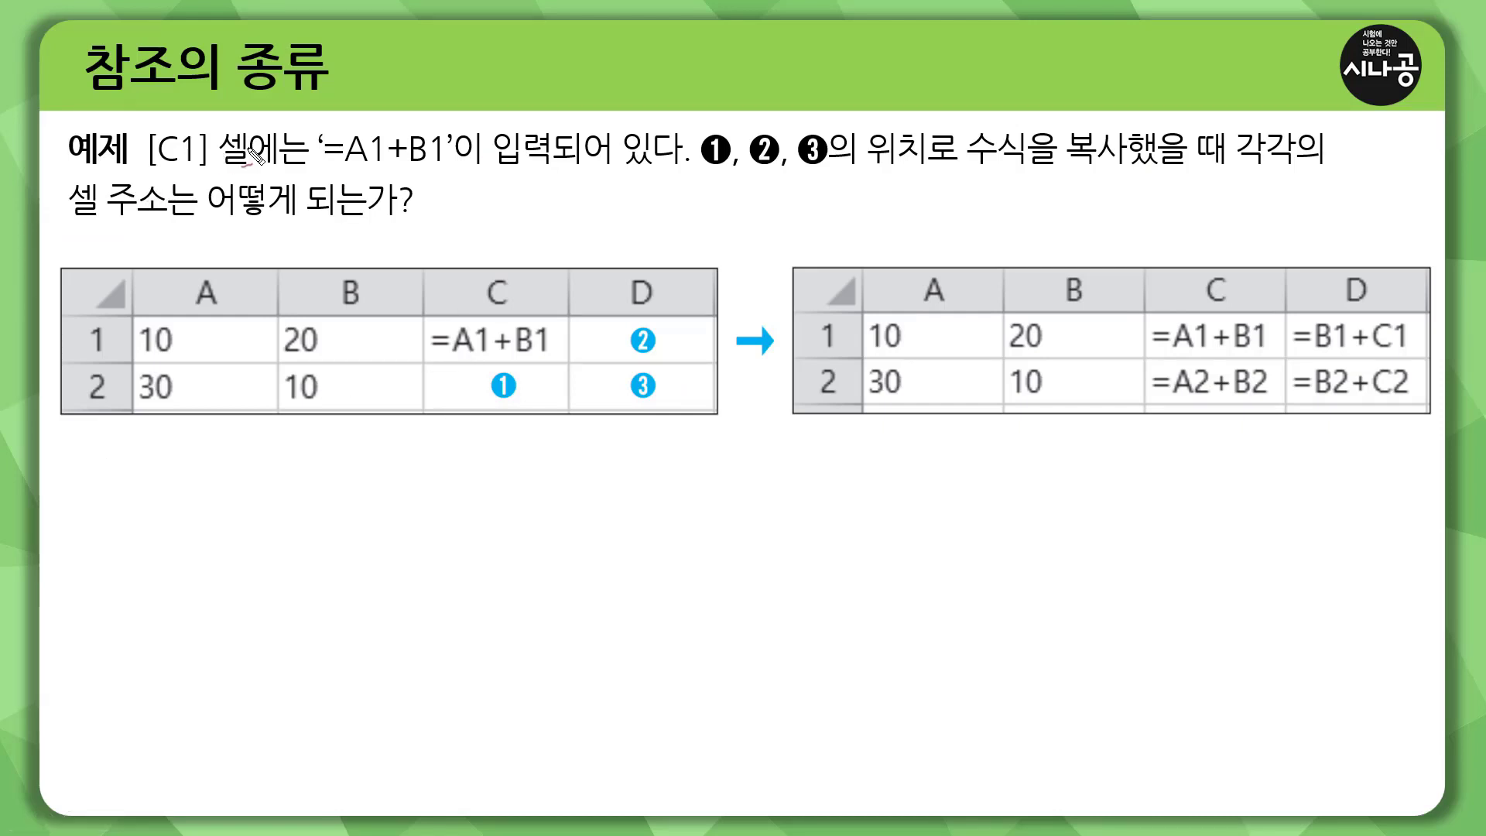
{"action": "left_click_drag", "start_coordinate": [144, 166], "coordinate": [203, 165]}
{"action": "left_click_drag", "start_coordinate": [319, 167], "coordinate": [450, 166]}
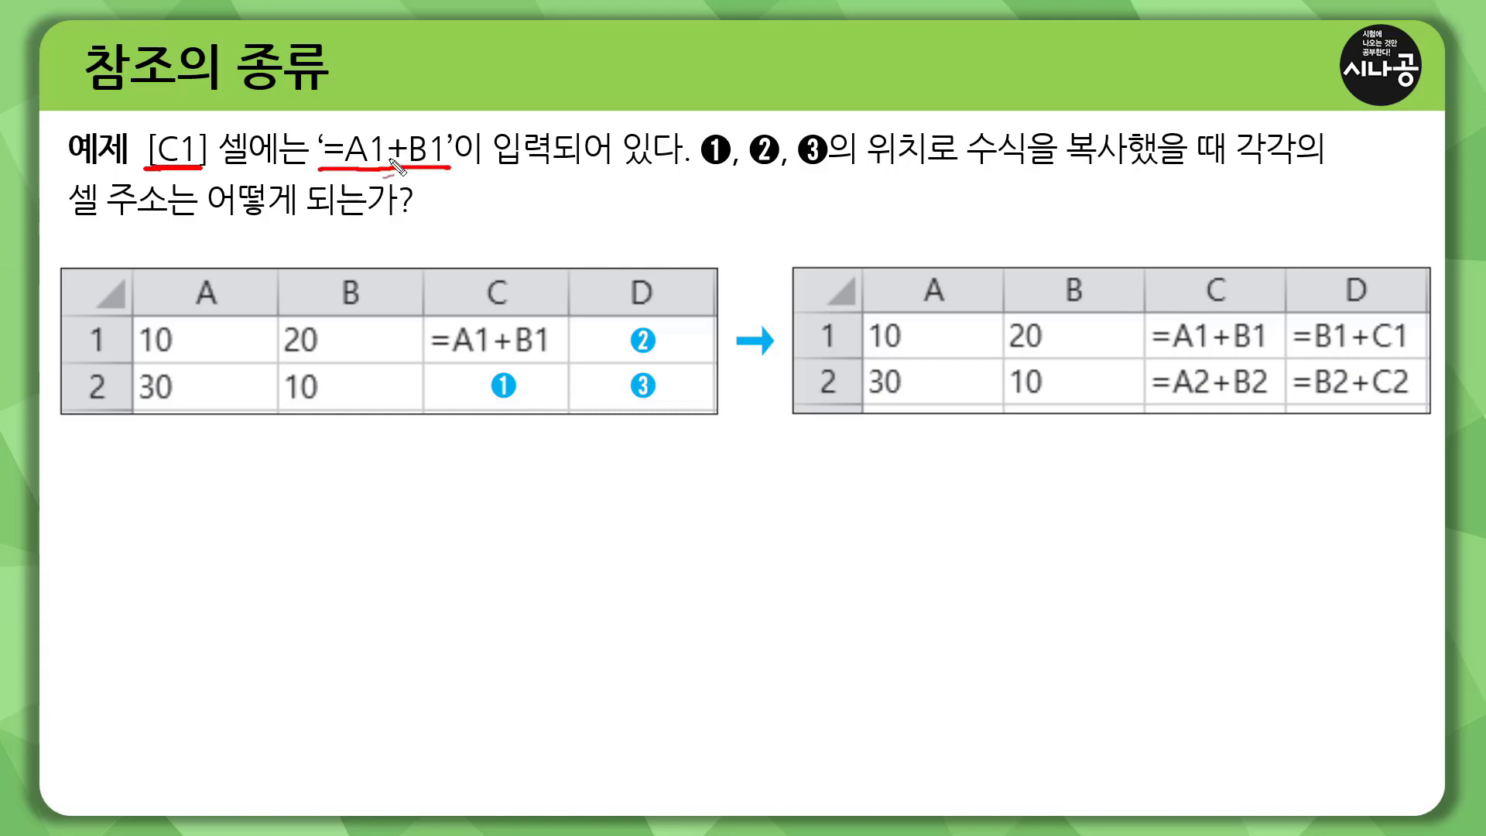
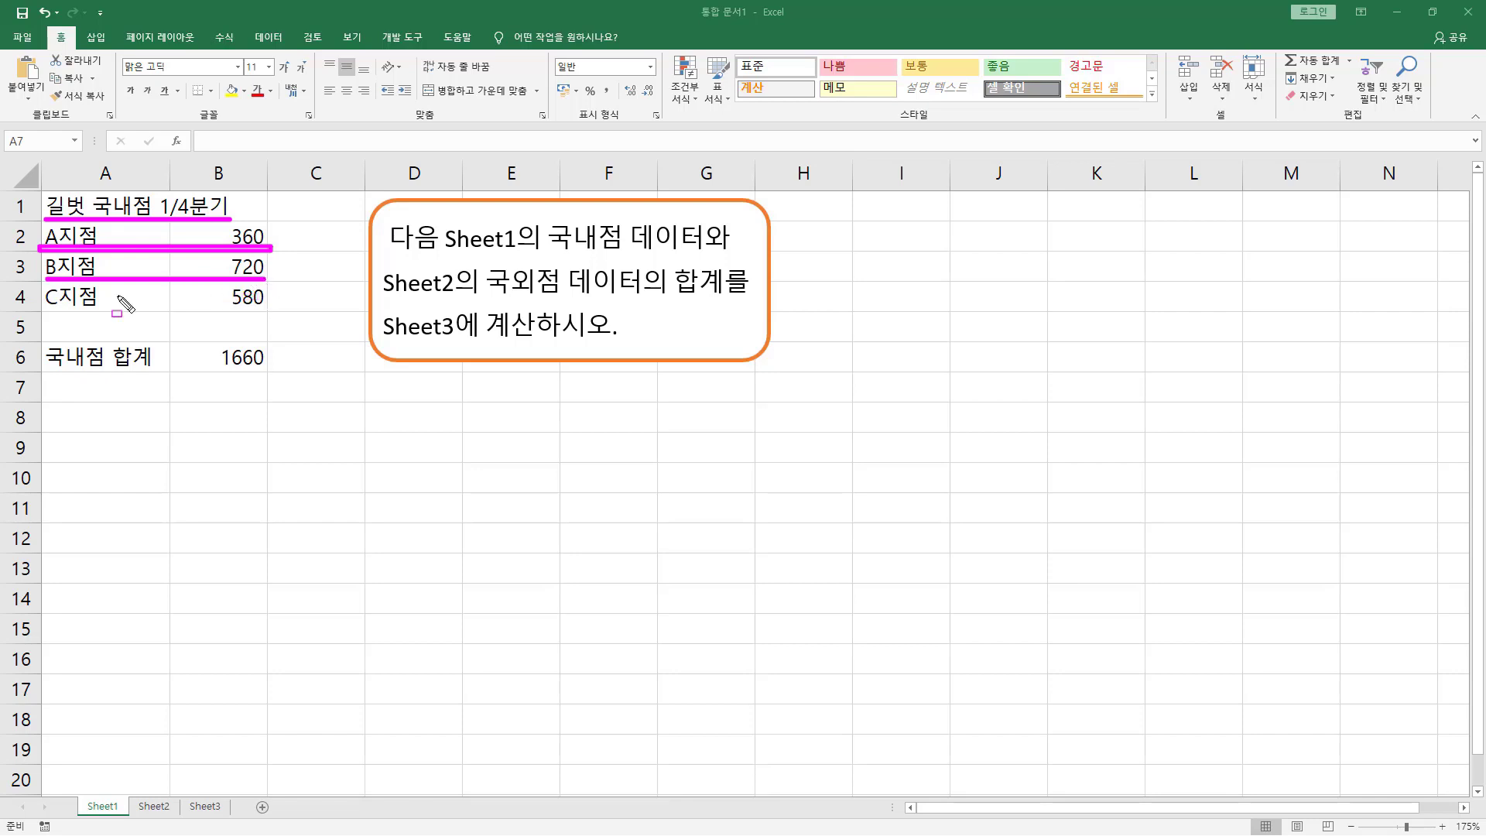
Examine the domestic branch figures and total on Sheet1, and the overseas branch figures and total on Sheet2.
{"action": "left_click_drag", "start_coordinate": [42, 307], "coordinate": [278, 308]}
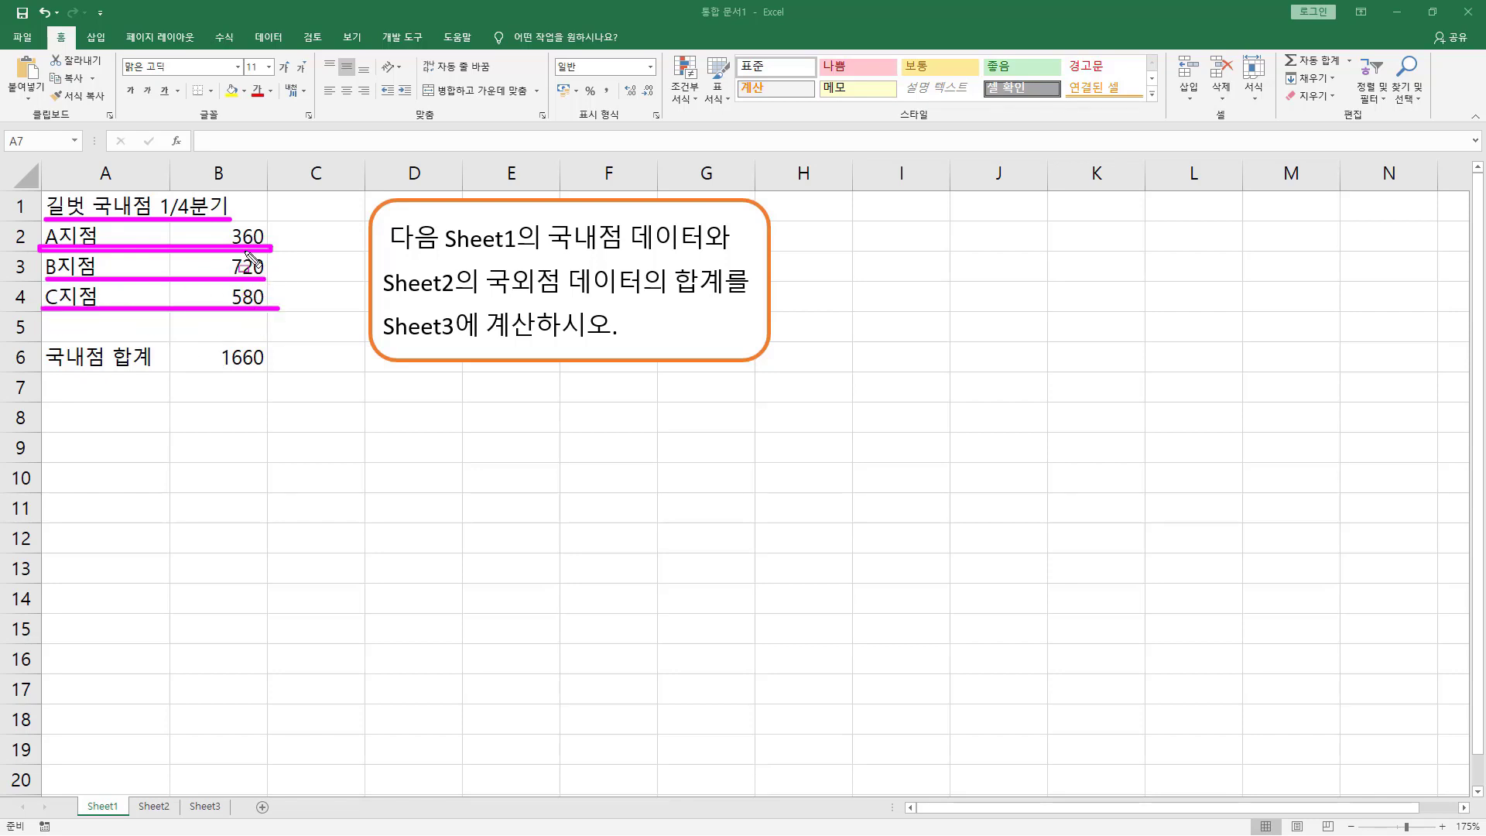
{"action": "left_click_drag", "start_coordinate": [210, 345], "coordinate": [275, 374]}
{"action": "key", "text": "Escape"}
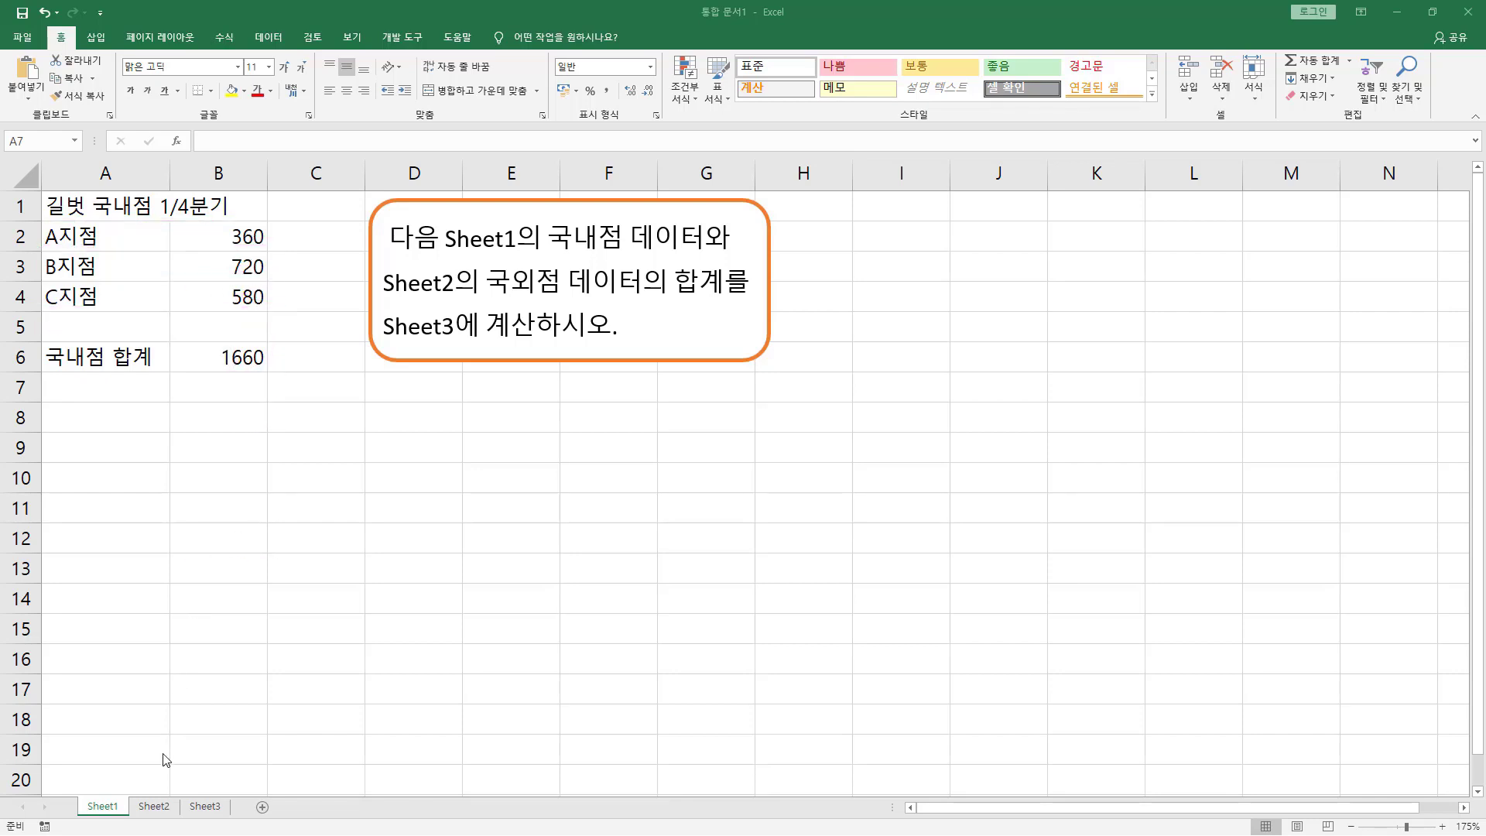
{"action": "left_click", "coordinate": [155, 807]}
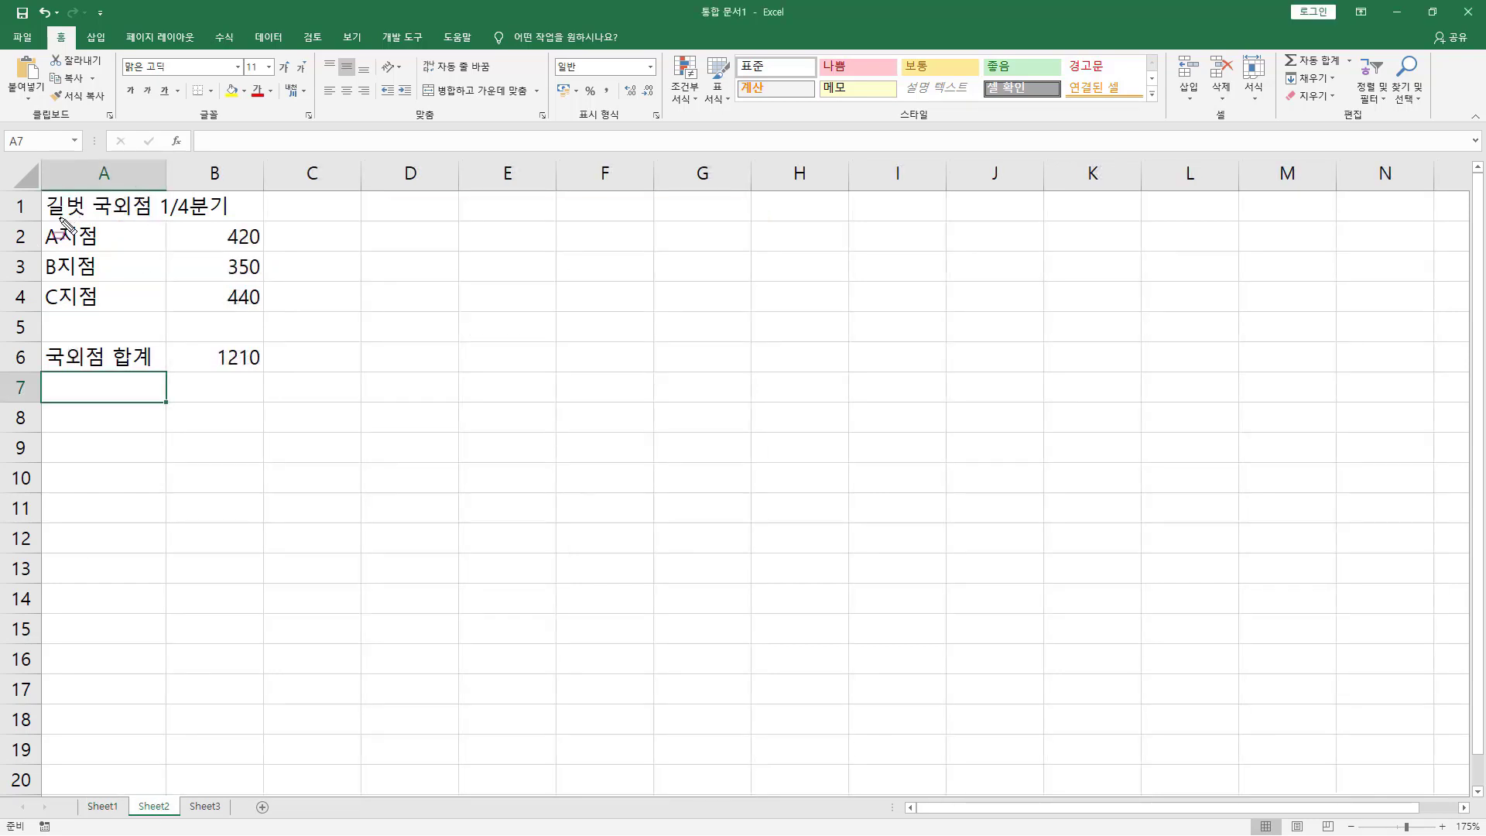
{"action": "left_click_drag", "start_coordinate": [45, 219], "coordinate": [230, 220]}
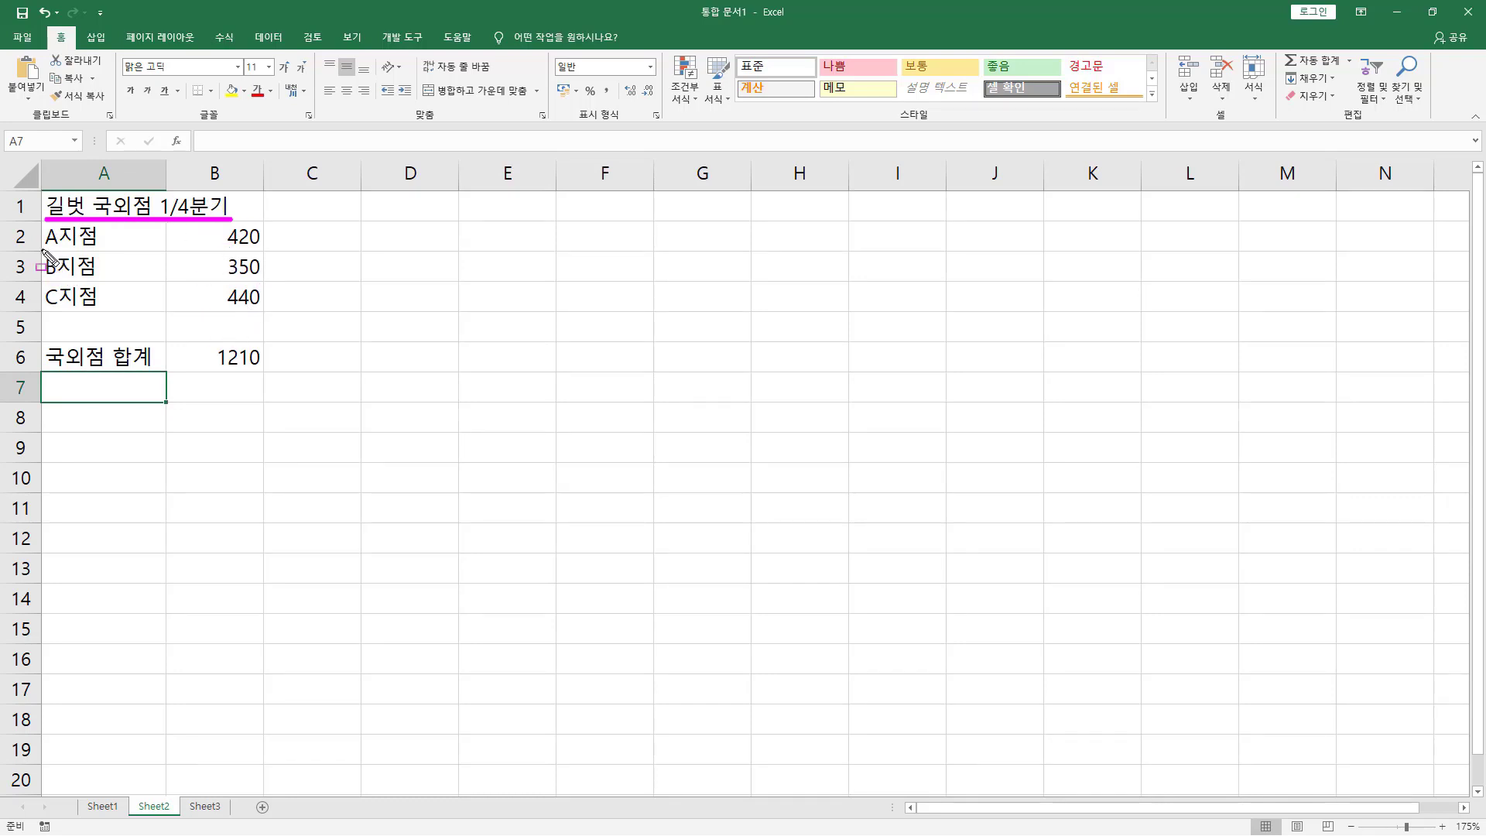
{"action": "left_click_drag", "start_coordinate": [40, 249], "coordinate": [269, 250]}
{"action": "left_click_drag", "start_coordinate": [48, 283], "coordinate": [261, 282]}
{"action": "left_click_drag", "start_coordinate": [65, 313], "coordinate": [302, 314]}
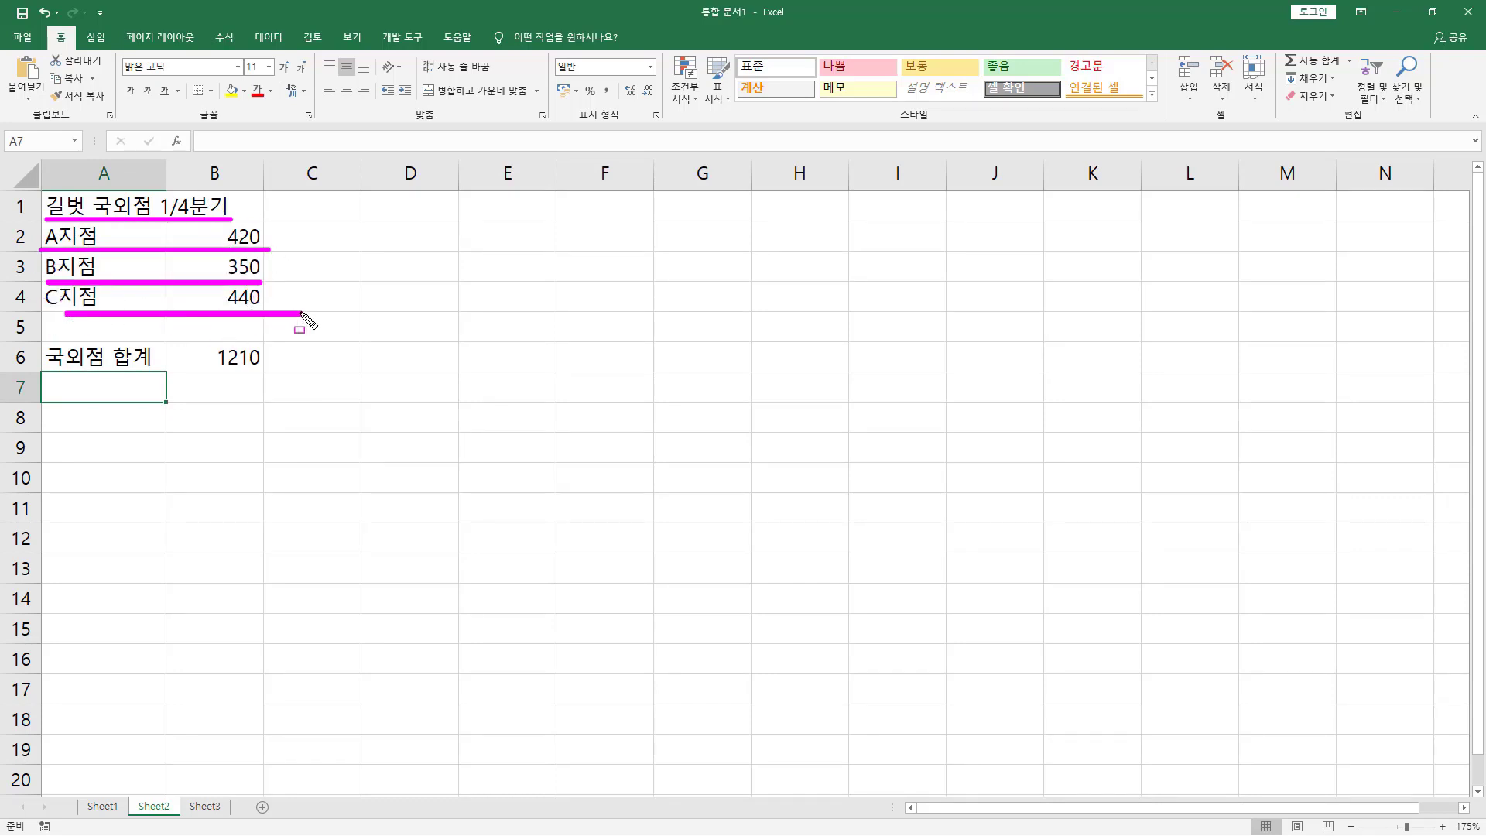
{"action": "left_click_drag", "start_coordinate": [44, 372], "coordinate": [263, 374]}
{"action": "key", "text": "Escape"}
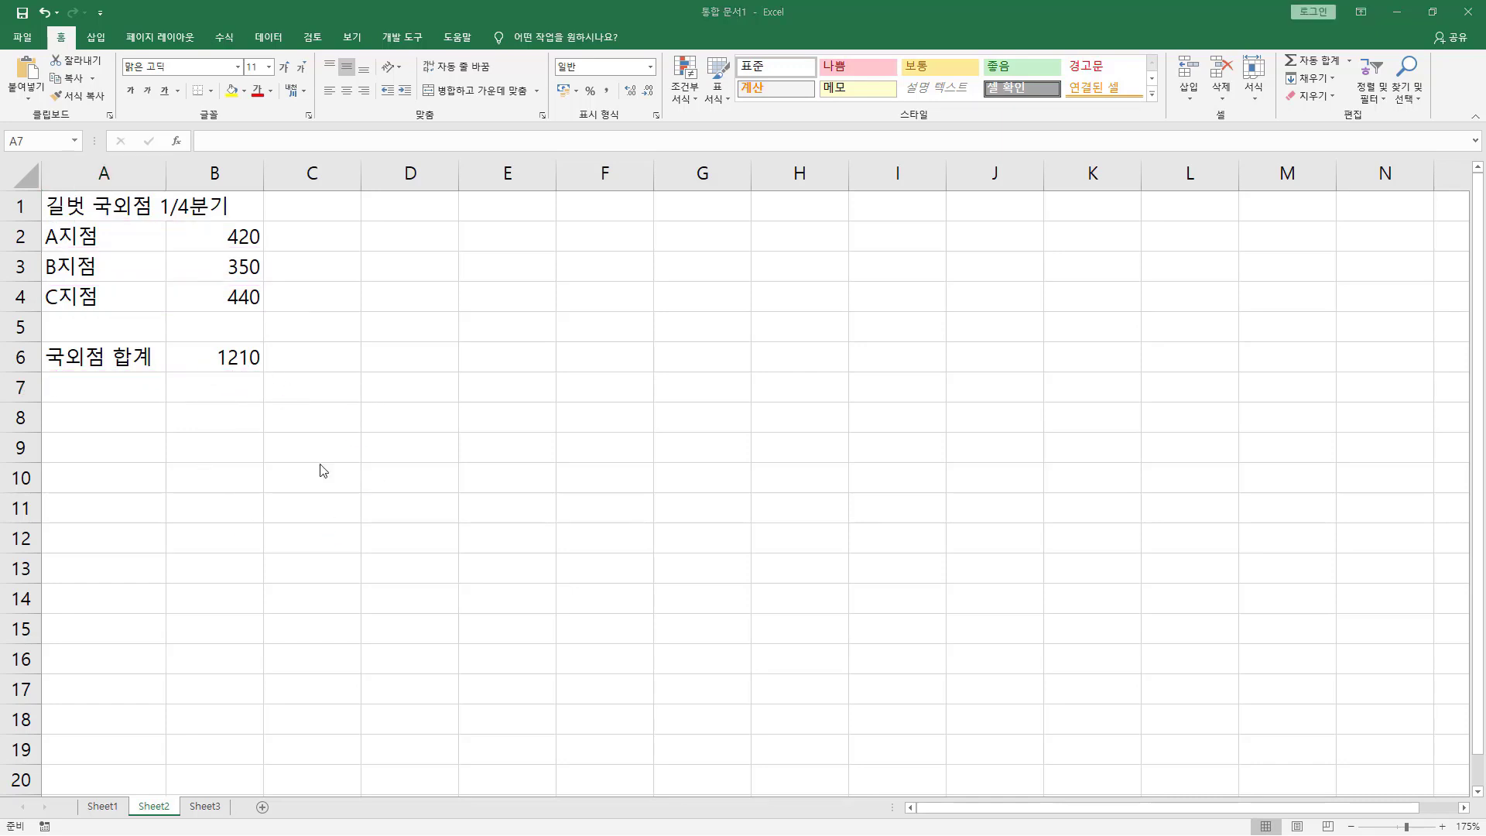
On Sheet3, enter the formula =Sheet1!B2+Sheet2!B2 in cell B2 for the A지점 total.
{"action": "left_click", "coordinate": [205, 807]}
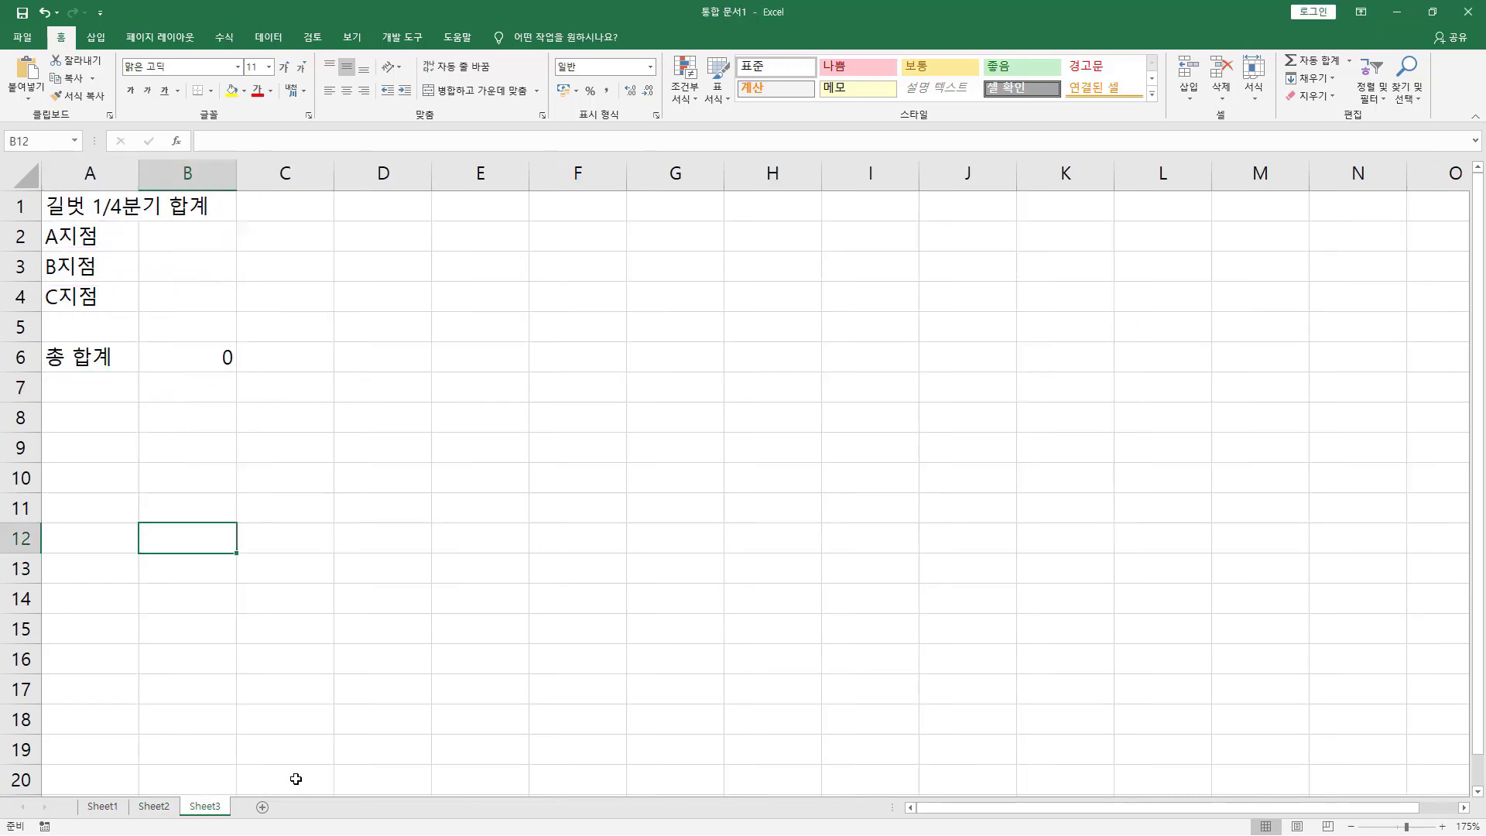
{"action": "key", "text": "ctrl+2"}
{"action": "mouse_move", "coordinate": [142, 224]}
{"action": "left_mouse_down"}
{"action": "mouse_move", "coordinate": [163, 268]}
{"action": "mouse_move", "coordinate": [230, 313]}
{"action": "left_mouse_up"}
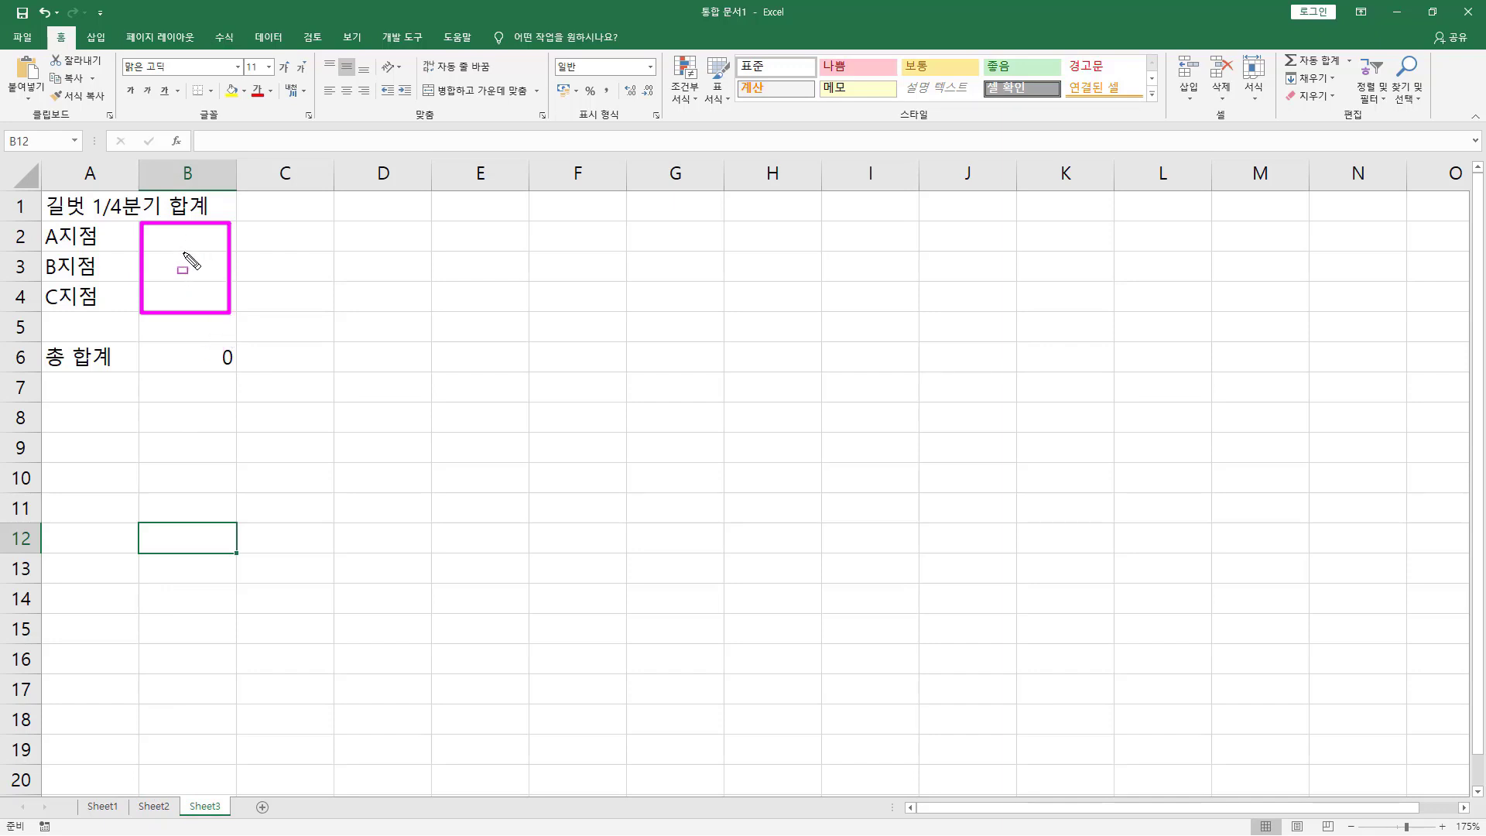
{"action": "key", "text": "Escape"}
{"action": "left_click", "coordinate": [209, 244]}
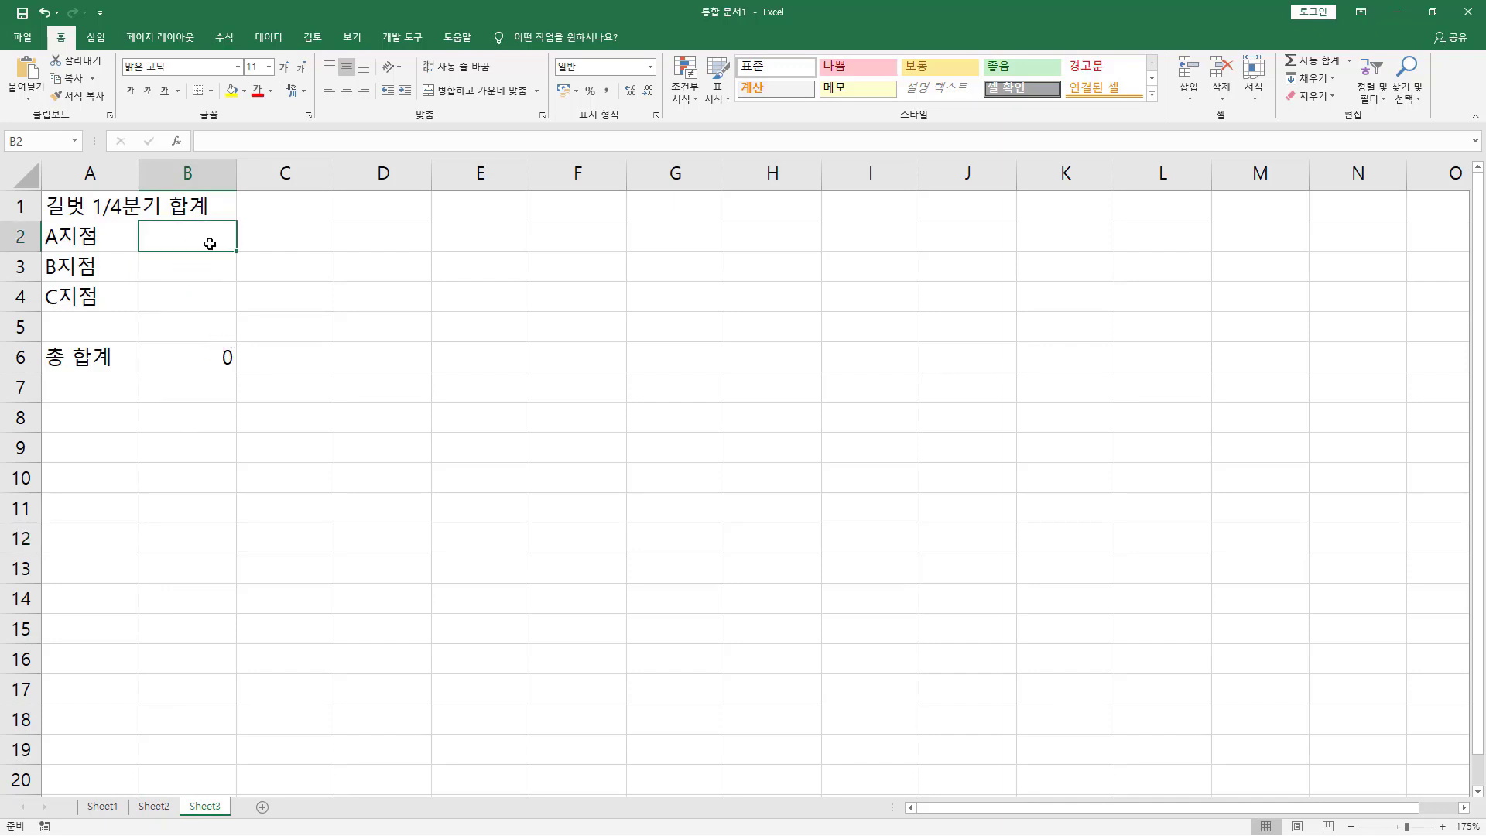
{"action": "type", "text": "="}
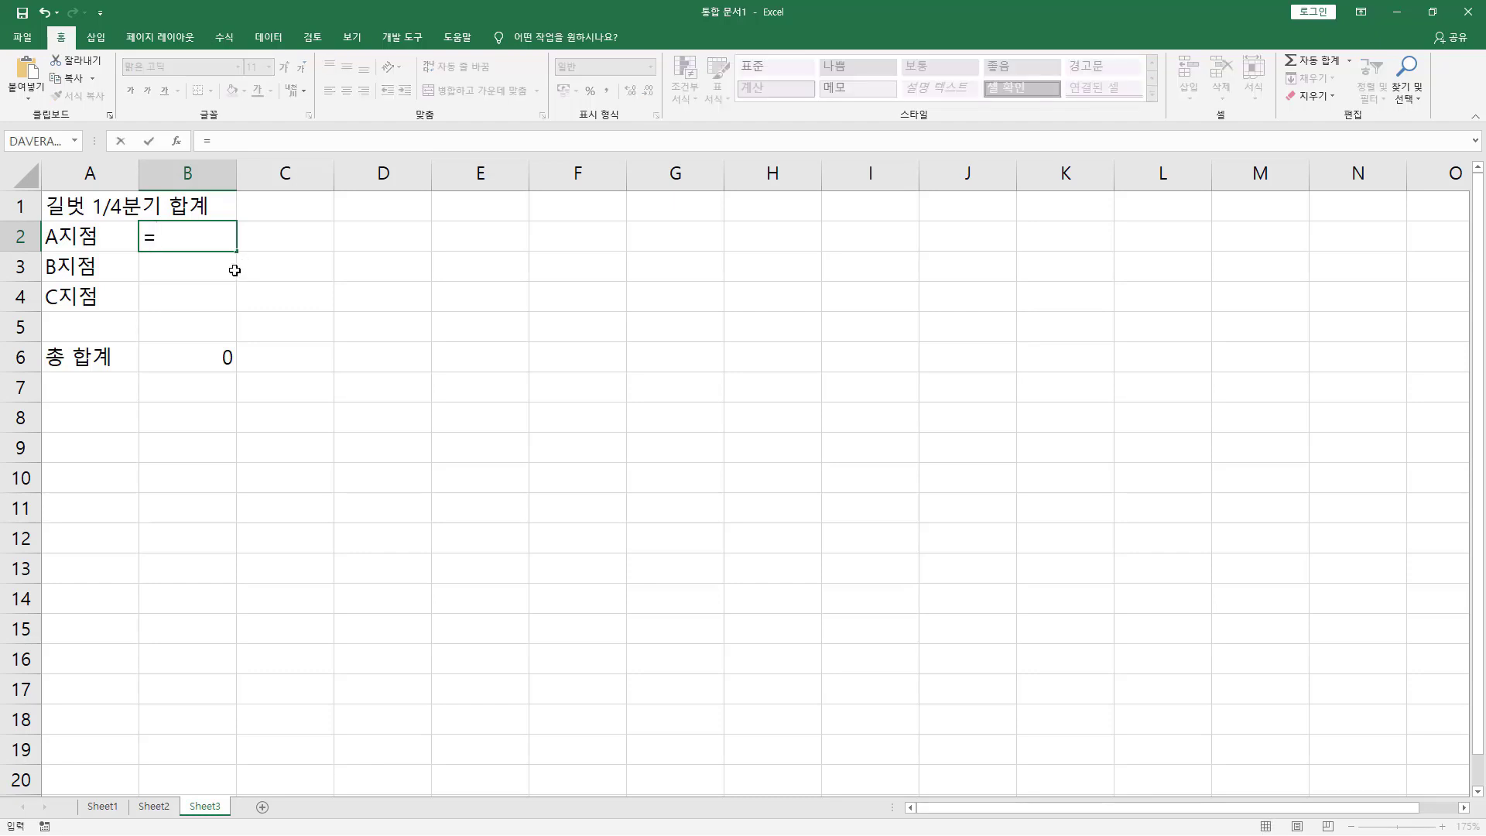
{"action": "left_click", "coordinate": [106, 809]}
{"action": "left_click", "coordinate": [215, 236]}
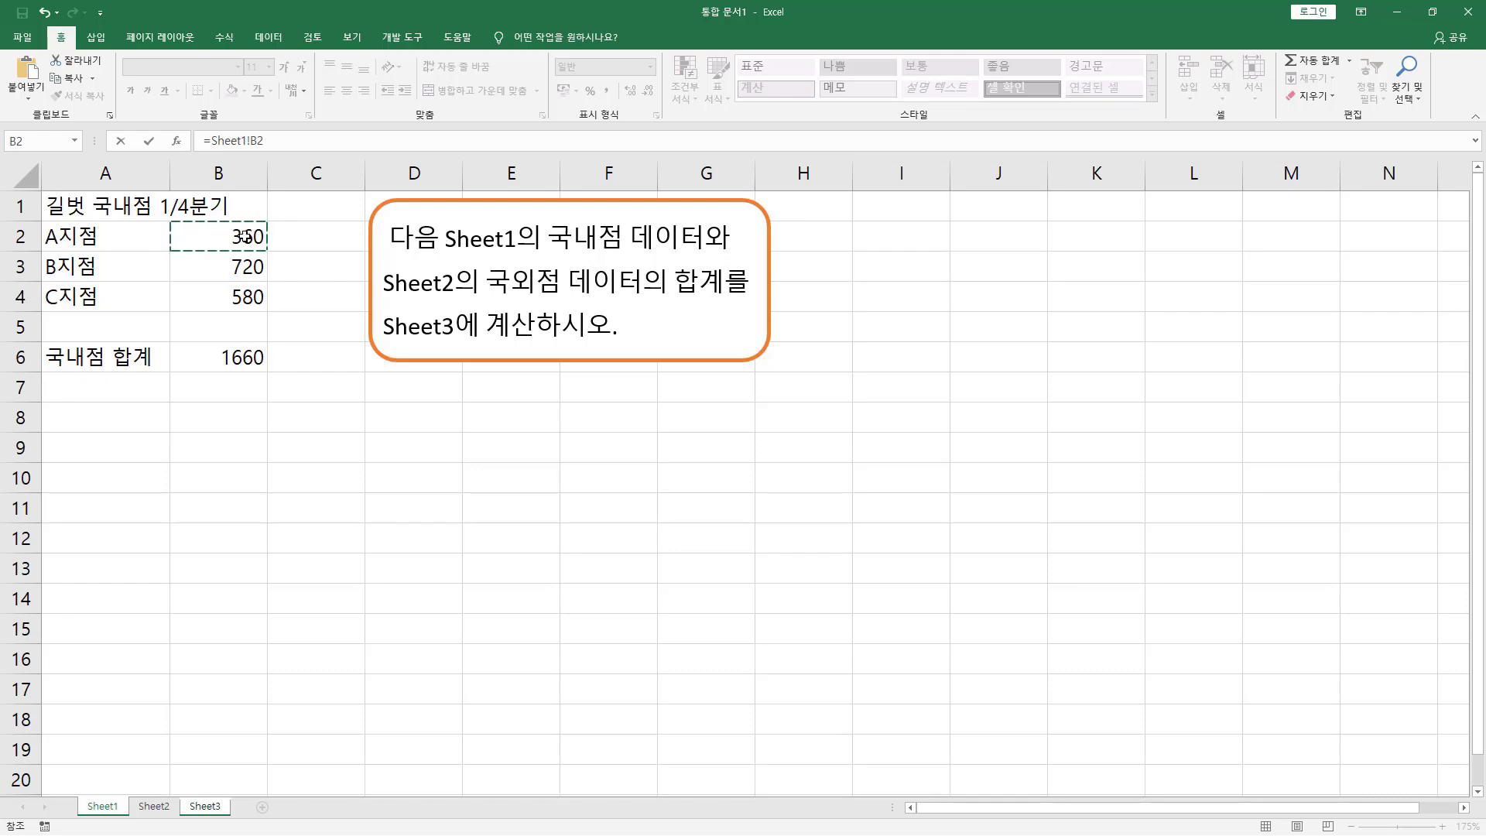
{"action": "type", "text": "+"}
{"action": "left_click", "coordinate": [163, 810]}
{"action": "left_click", "coordinate": [223, 236]}
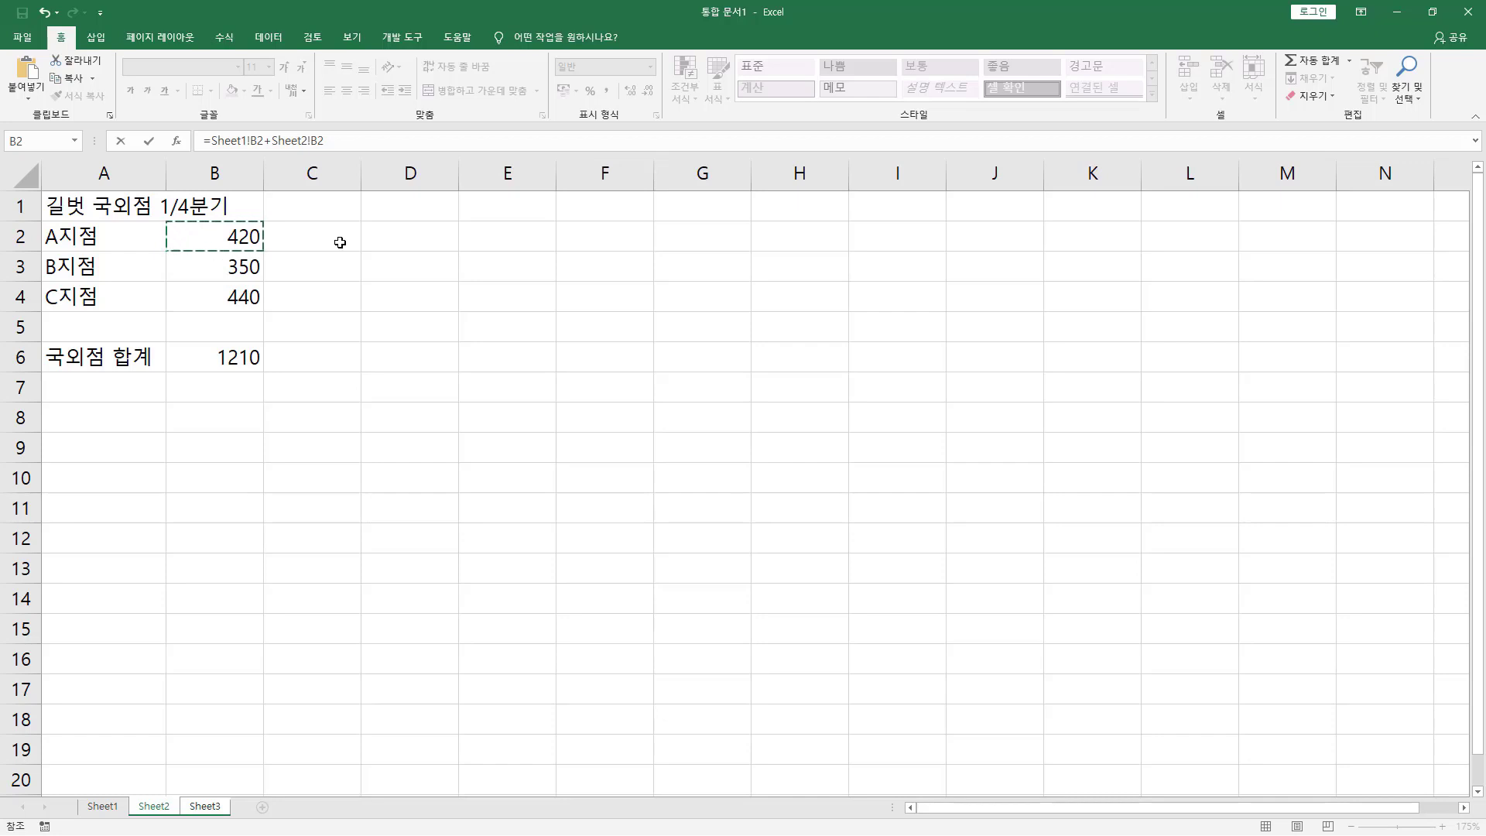
{"action": "key", "text": "Return"}
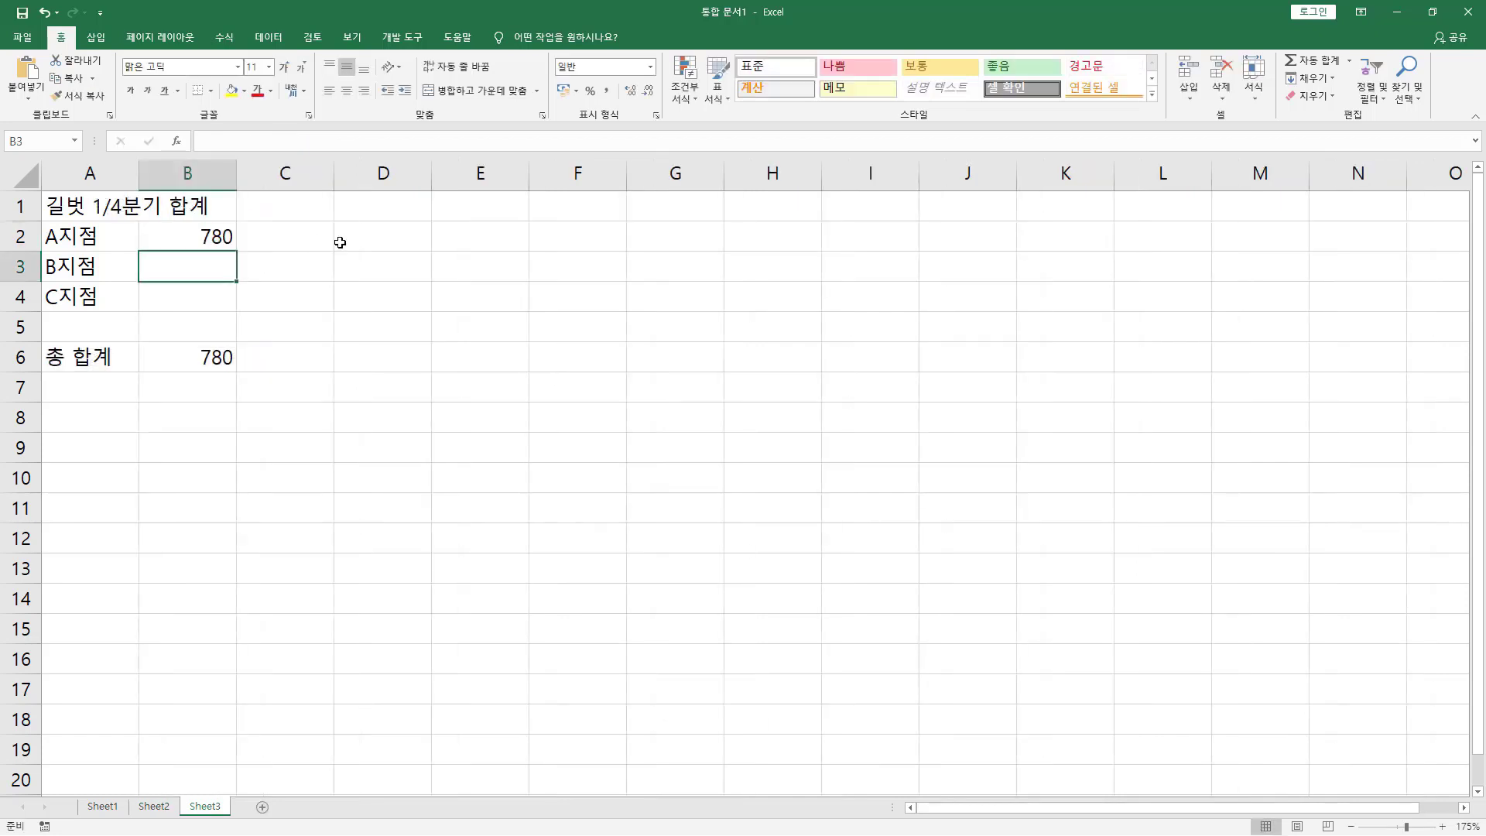
{"action": "left_click", "coordinate": [215, 236]}
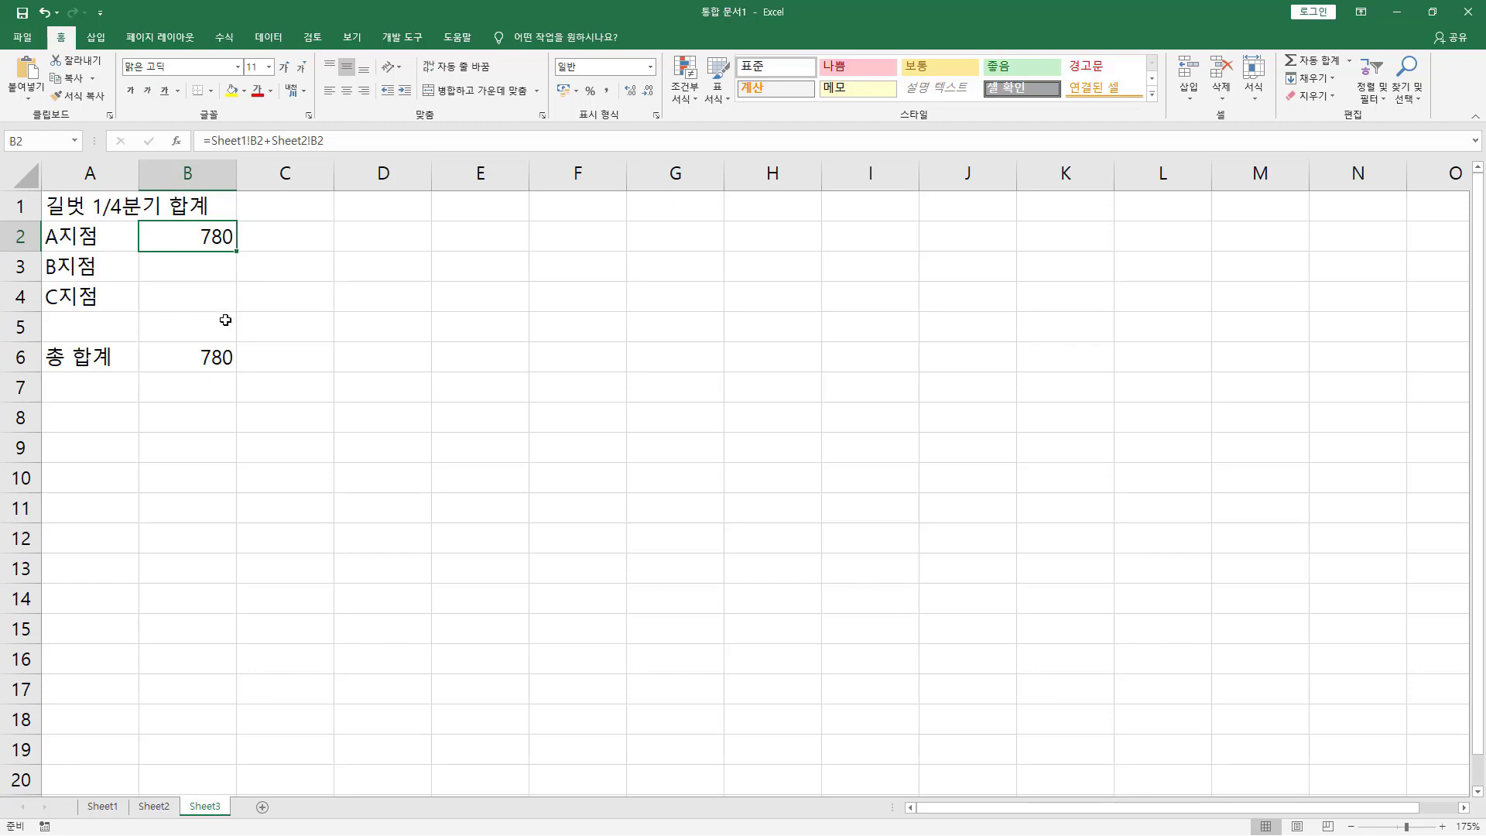
Enter the formula =Sheet1!B3+Sheet2!B3 in cell B3 of Sheet3 for the B지점 total.
{"action": "left_click", "coordinate": [213, 268]}
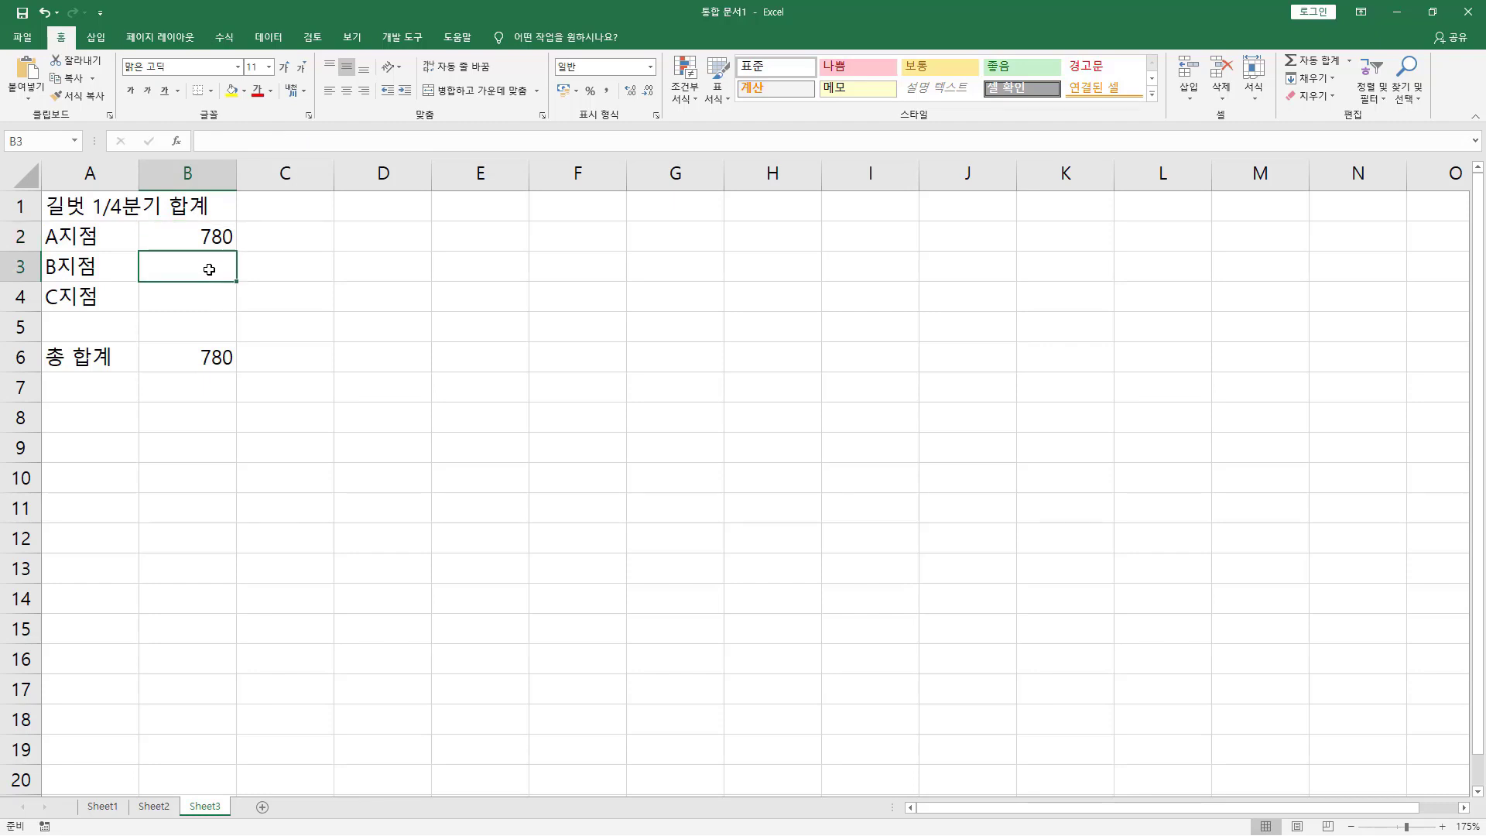
{"action": "type", "text": "="}
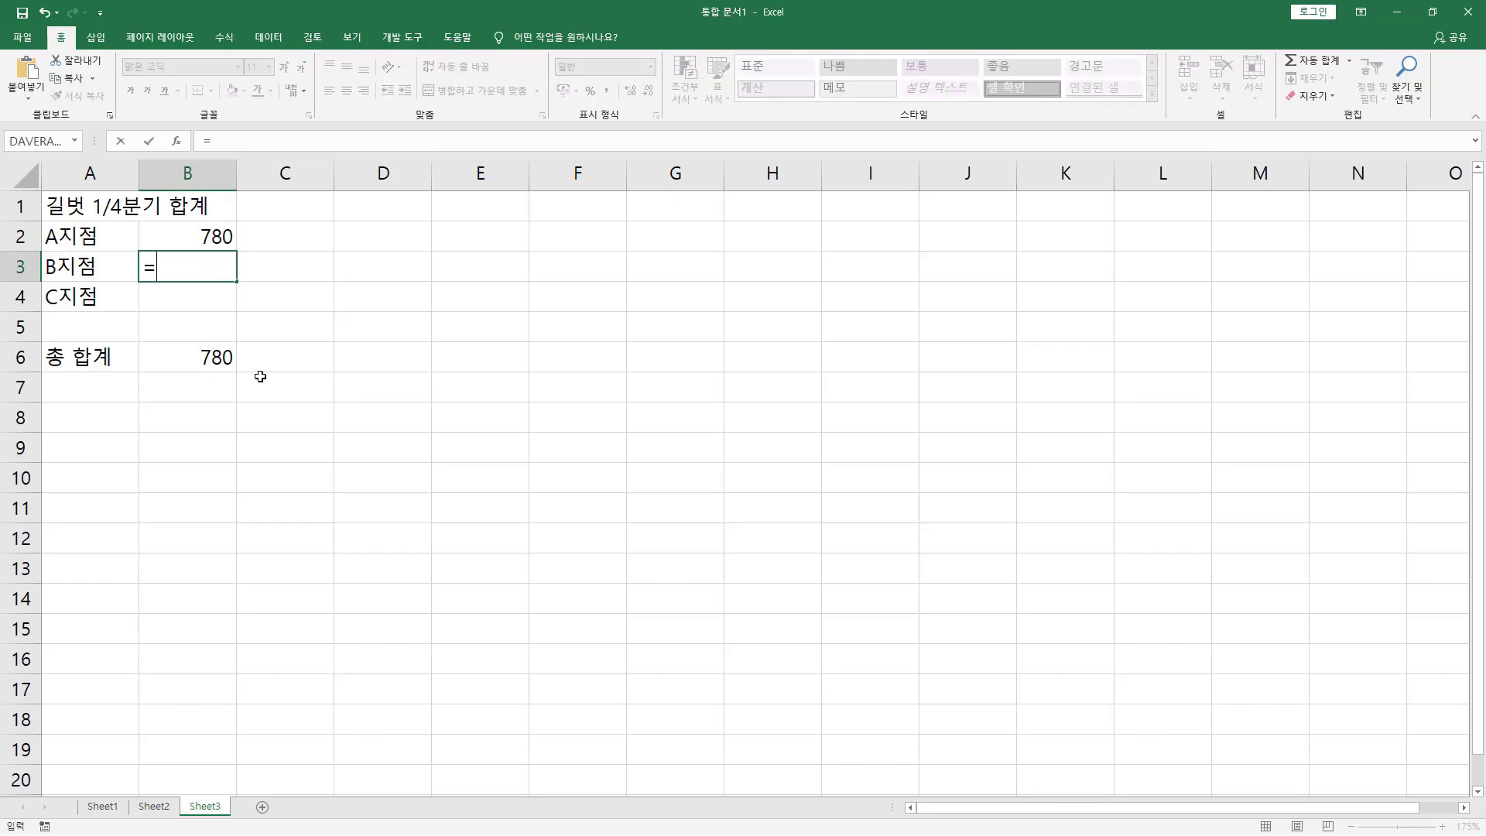
{"action": "left_click", "coordinate": [105, 807]}
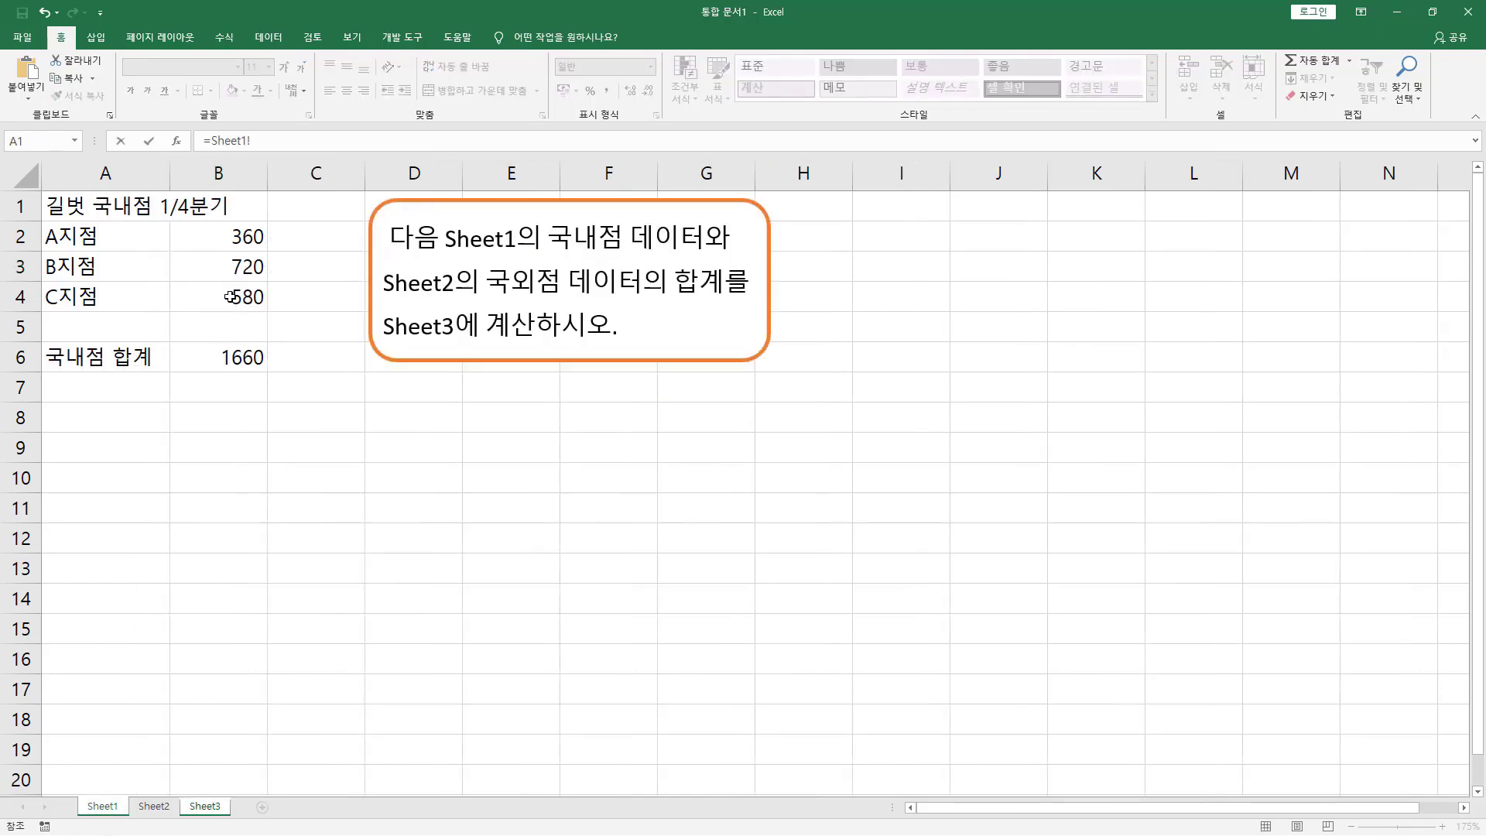
{"action": "left_click", "coordinate": [243, 264]}
{"action": "type", "text": "+"}
{"action": "left_click", "coordinate": [154, 807]}
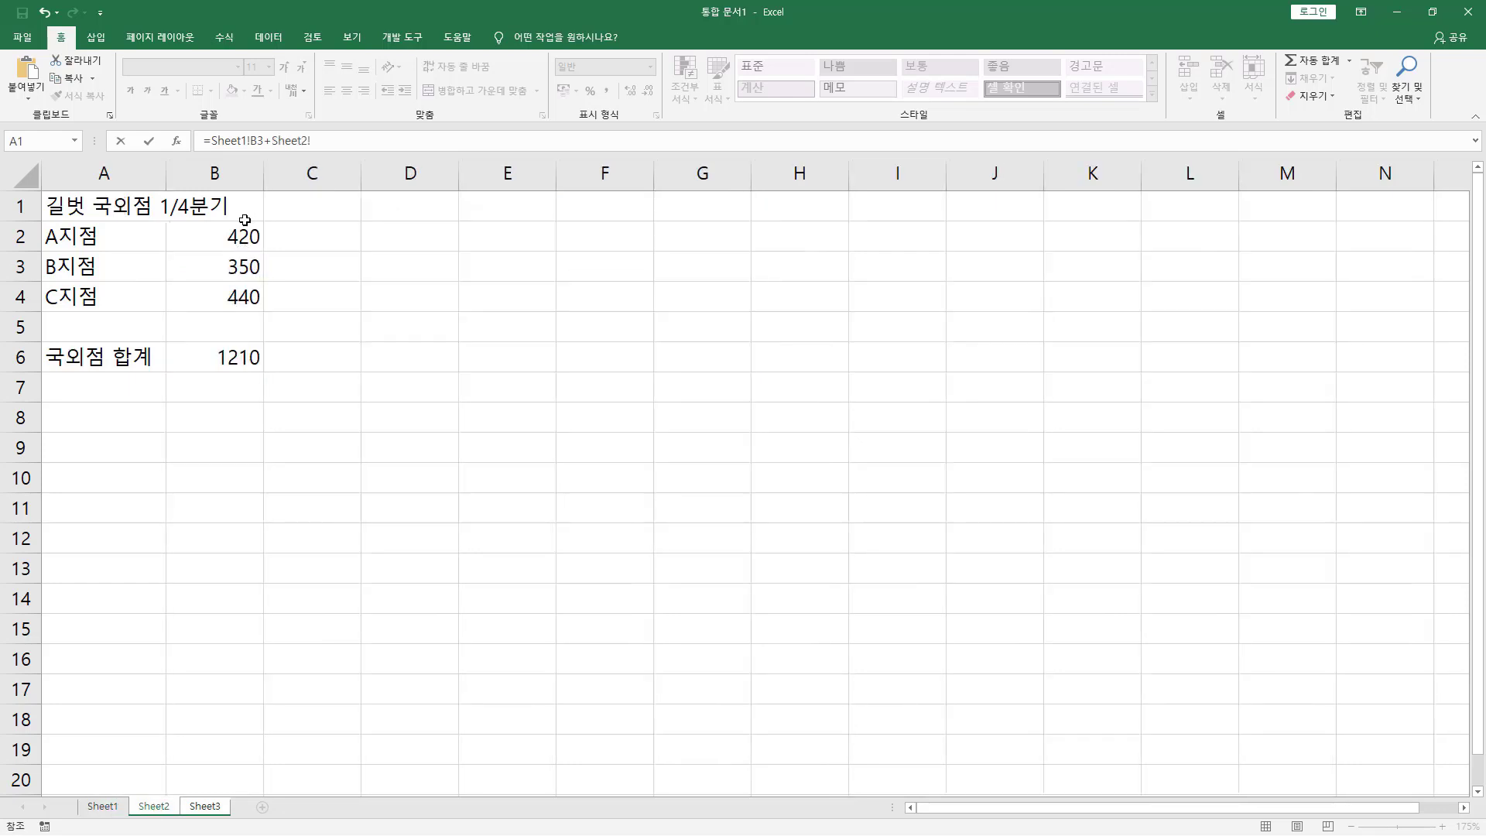
{"action": "left_click", "coordinate": [227, 263]}
{"action": "key", "text": "Return"}
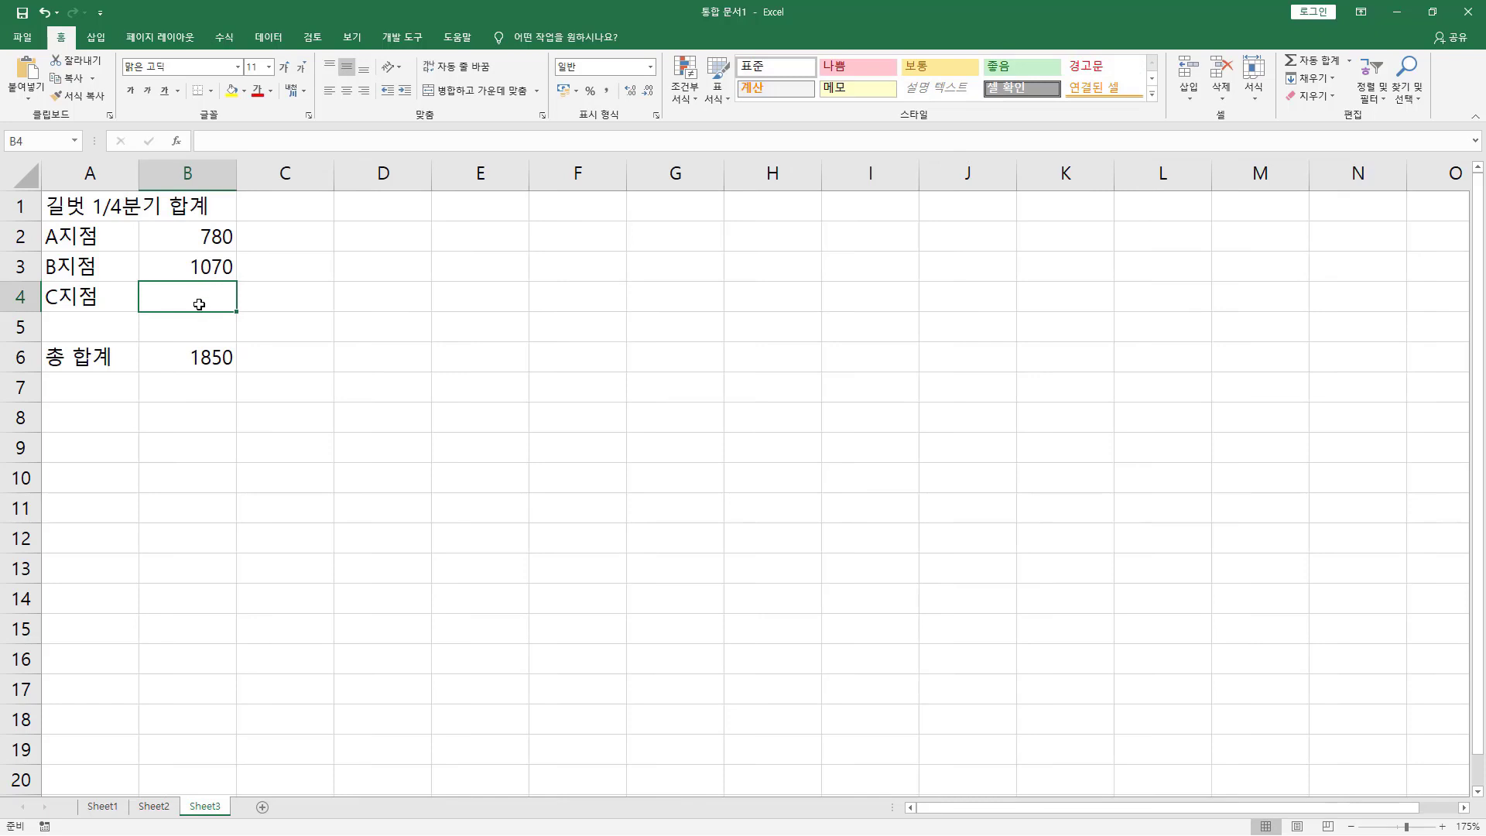
Enter the formula =Sheet1!B4+Sheet2!B4 in cell B4 of Sheet3 for the C지점 total.
{"action": "type", "text": "="}
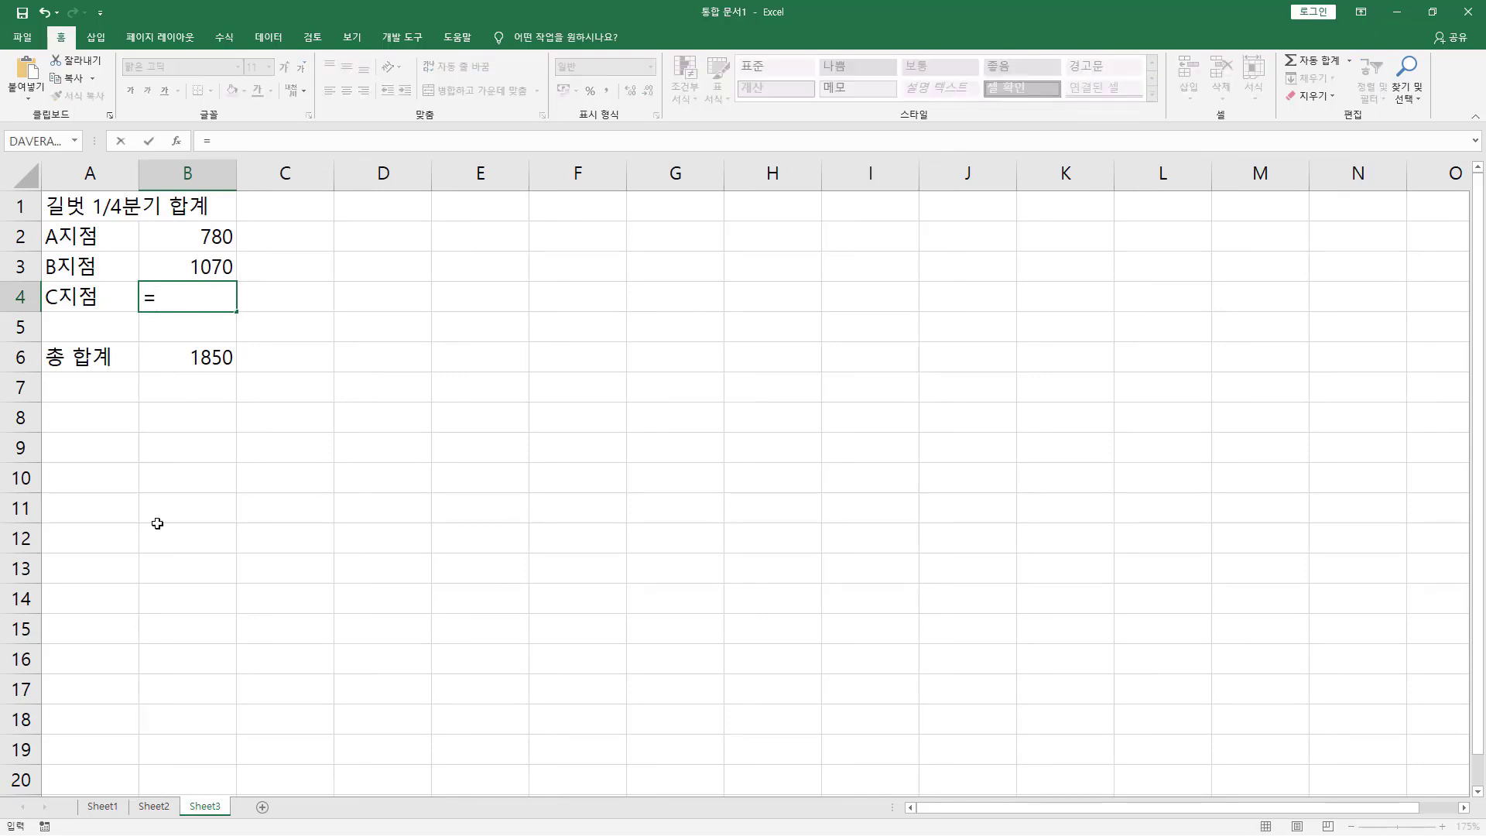
{"action": "left_click", "coordinate": [123, 799]}
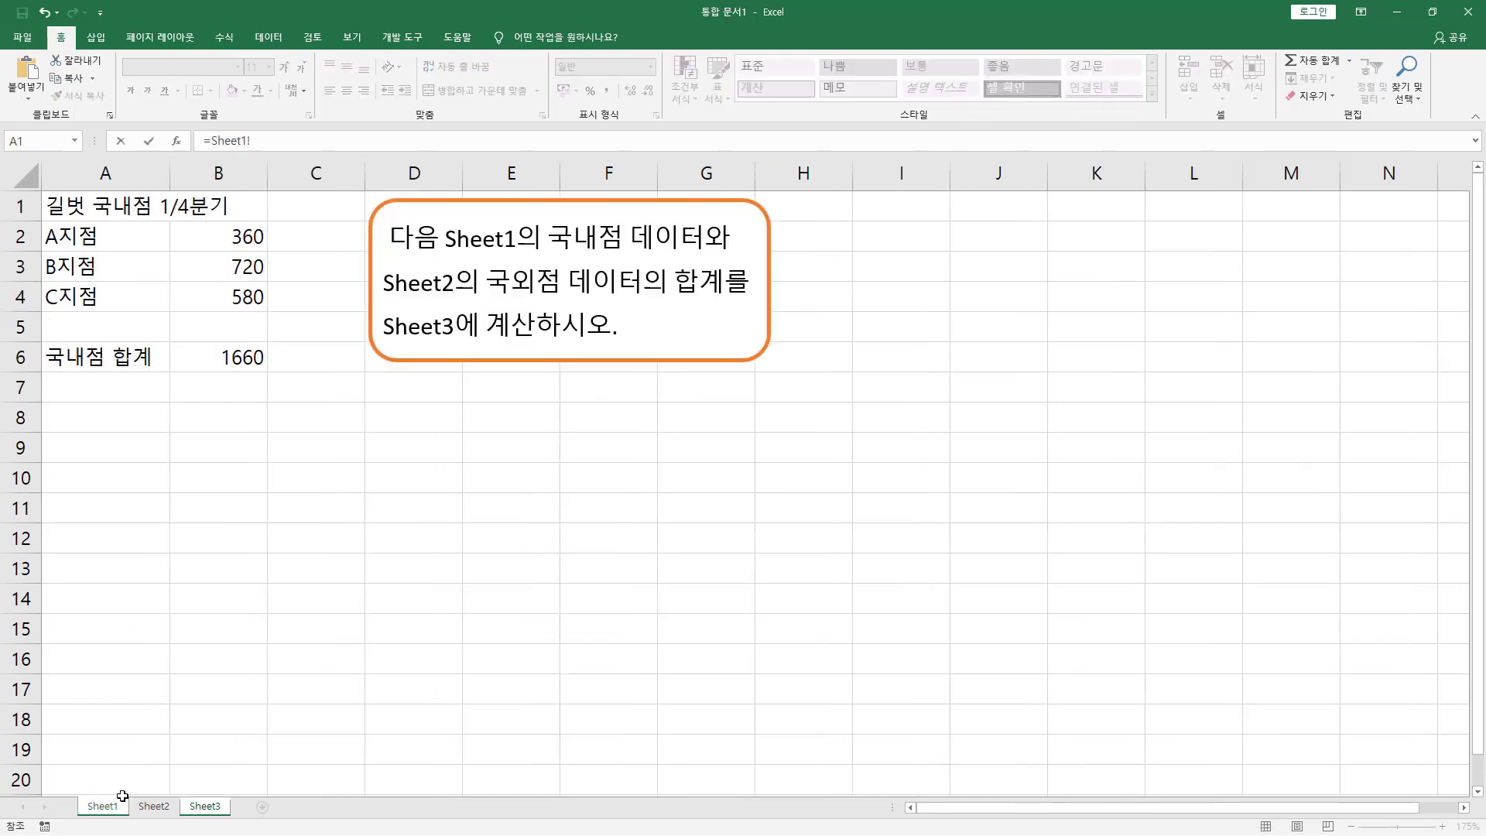
{"action": "left_click", "coordinate": [235, 297]}
{"action": "type", "text": "+"}
{"action": "left_click", "coordinate": [153, 806]}
{"action": "left_click", "coordinate": [234, 297]}
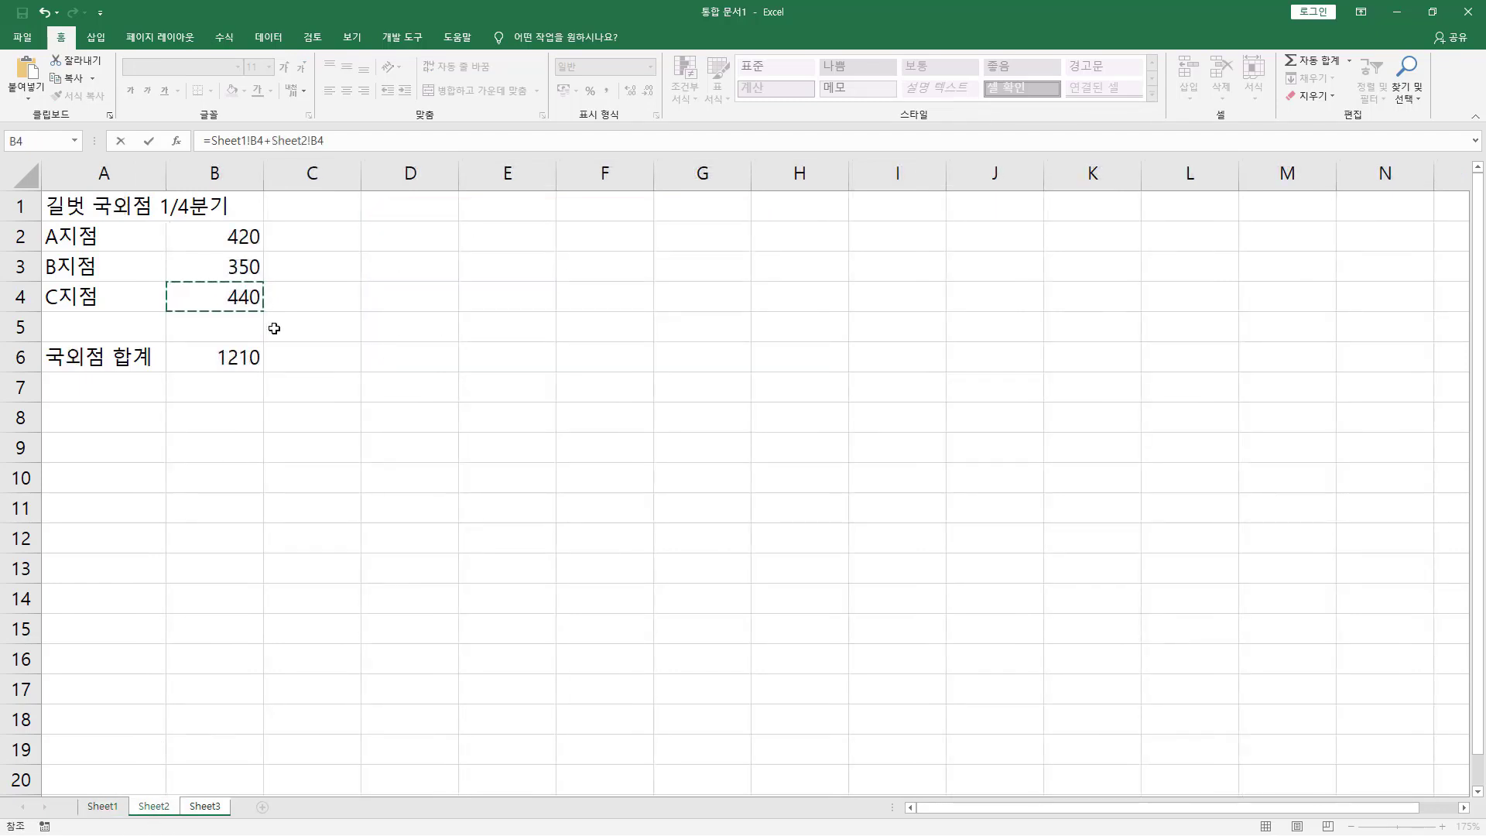
{"action": "key", "text": "Return"}
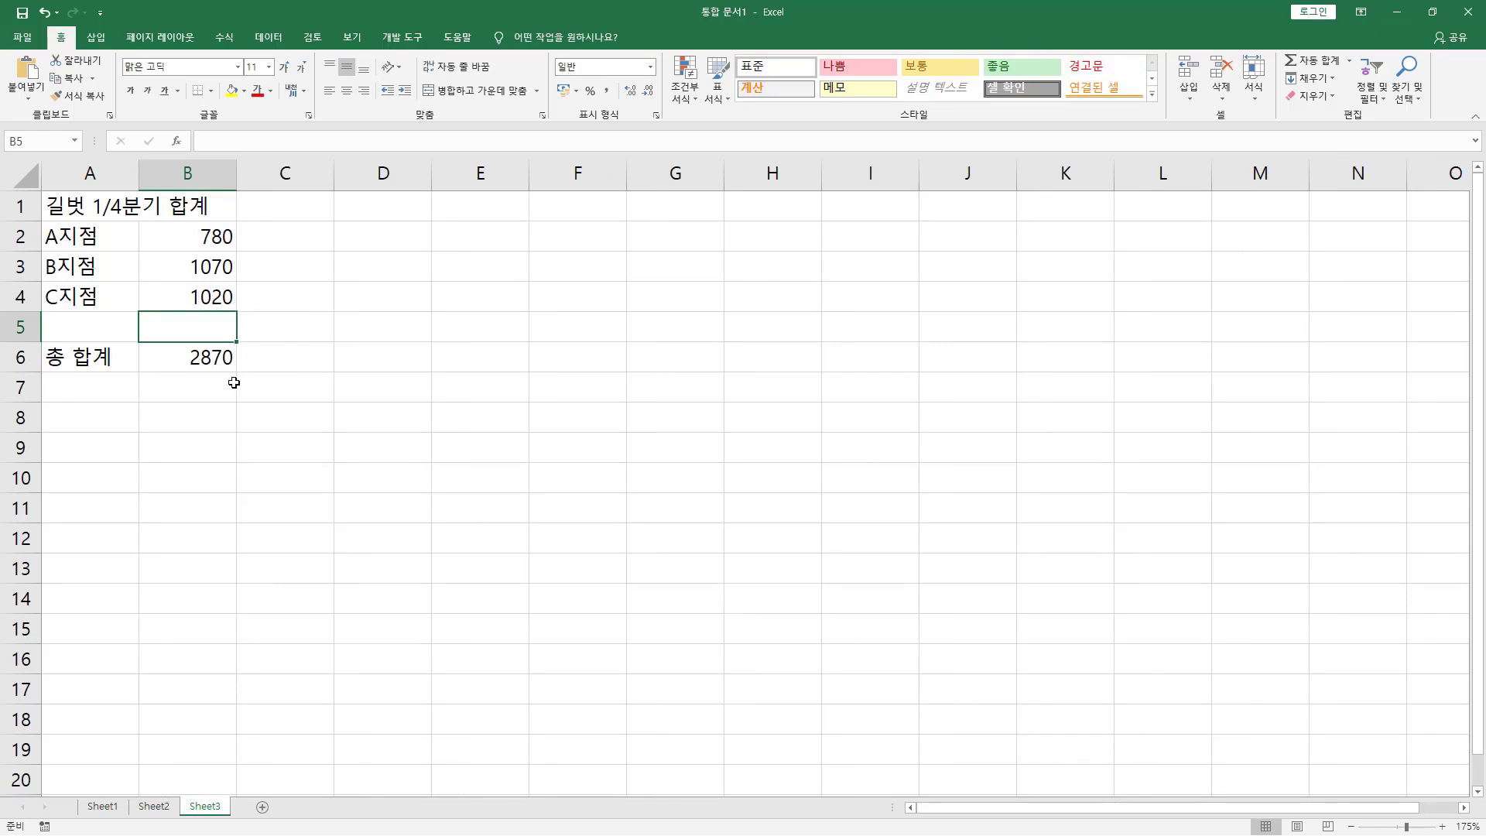
Show the formulas instead of values on Sheet3 and widen column B to fit the full formulas.
{"action": "left_click", "coordinate": [302, 331]}
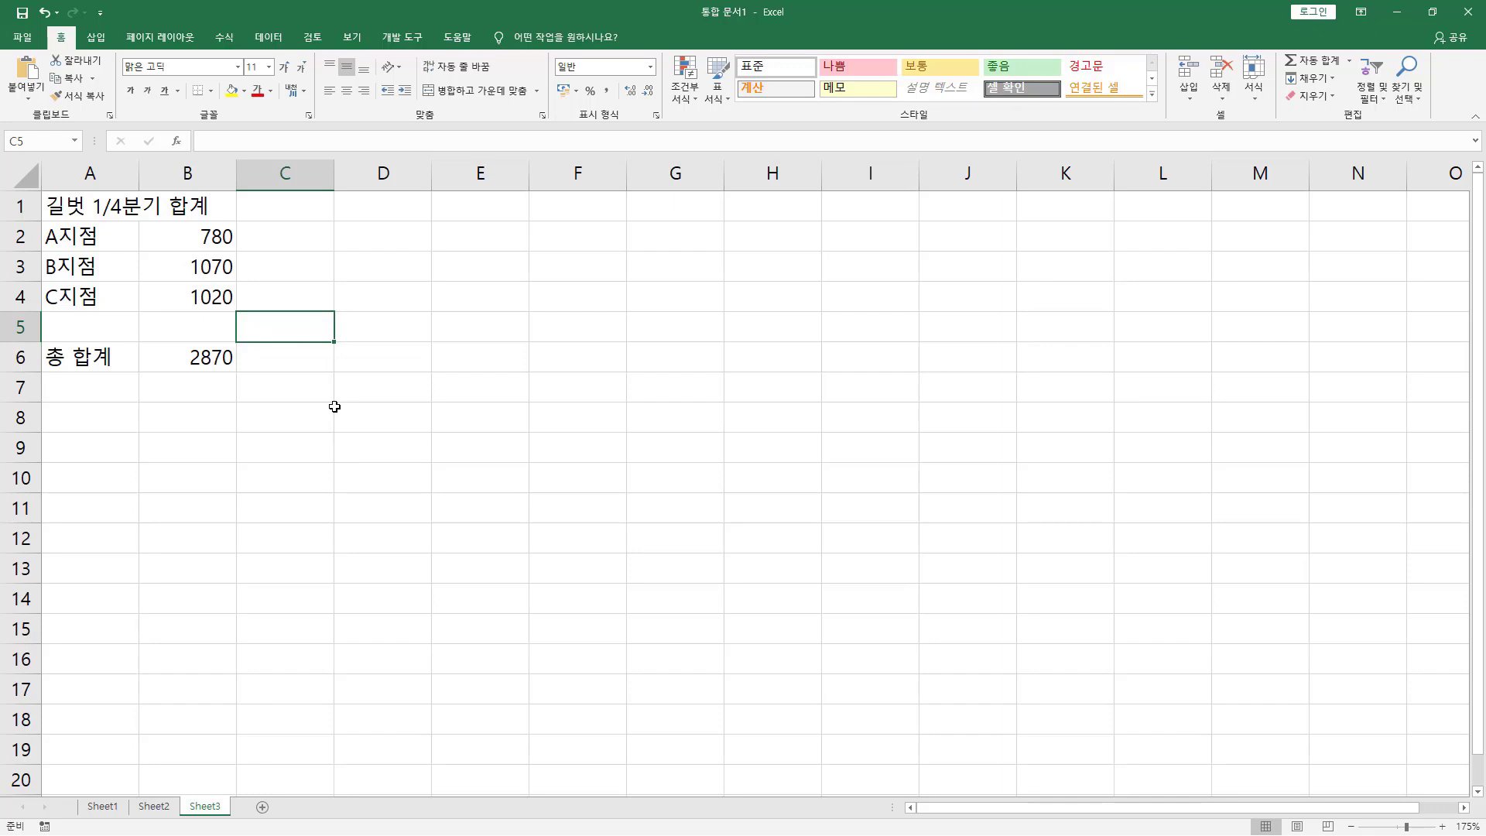
{"action": "key", "text": "ctrl+grave"}
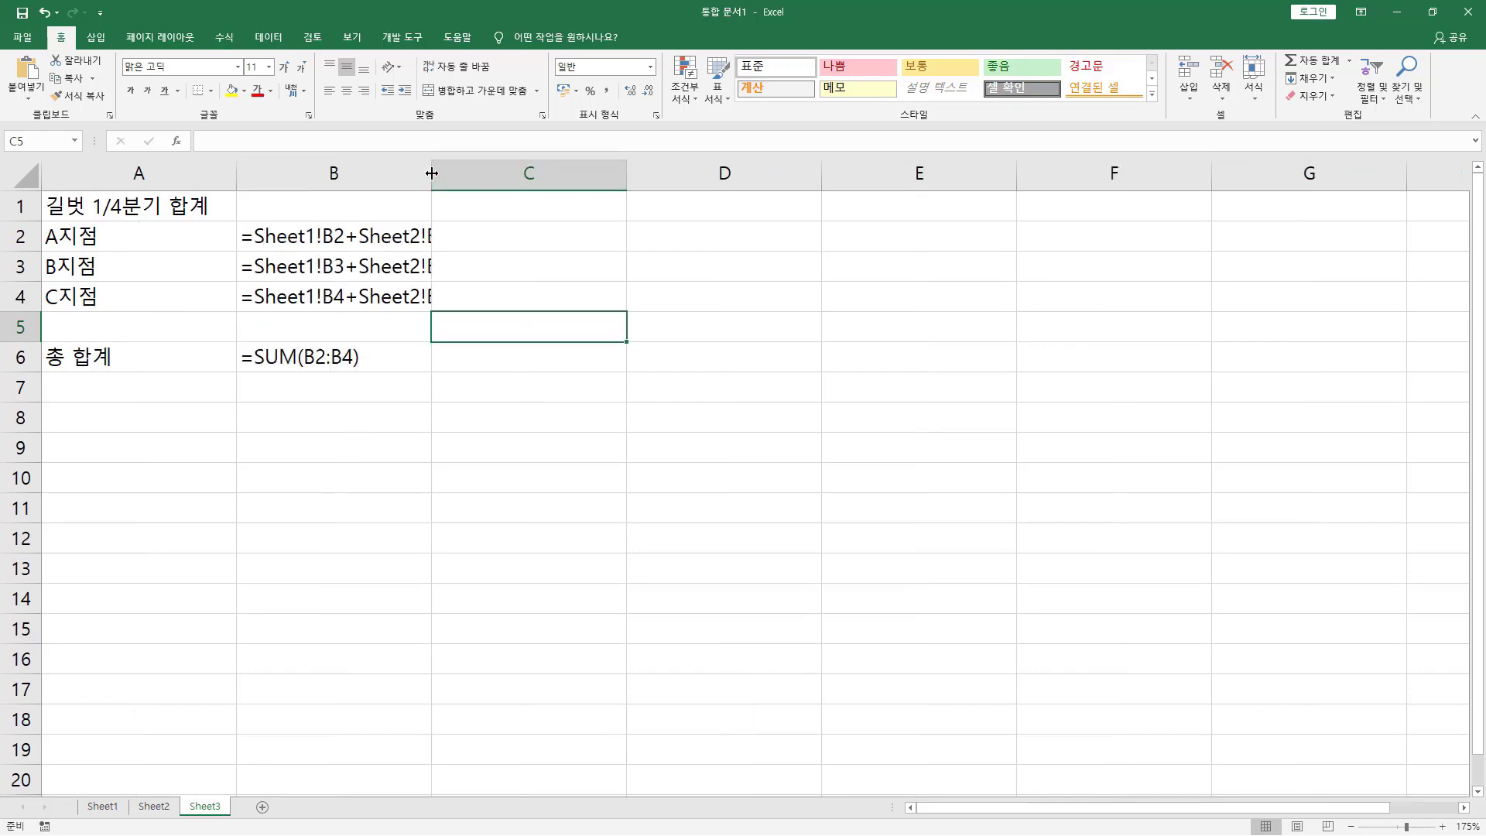
{"action": "left_click_drag", "start_coordinate": [431, 174], "coordinate": [480, 174]}
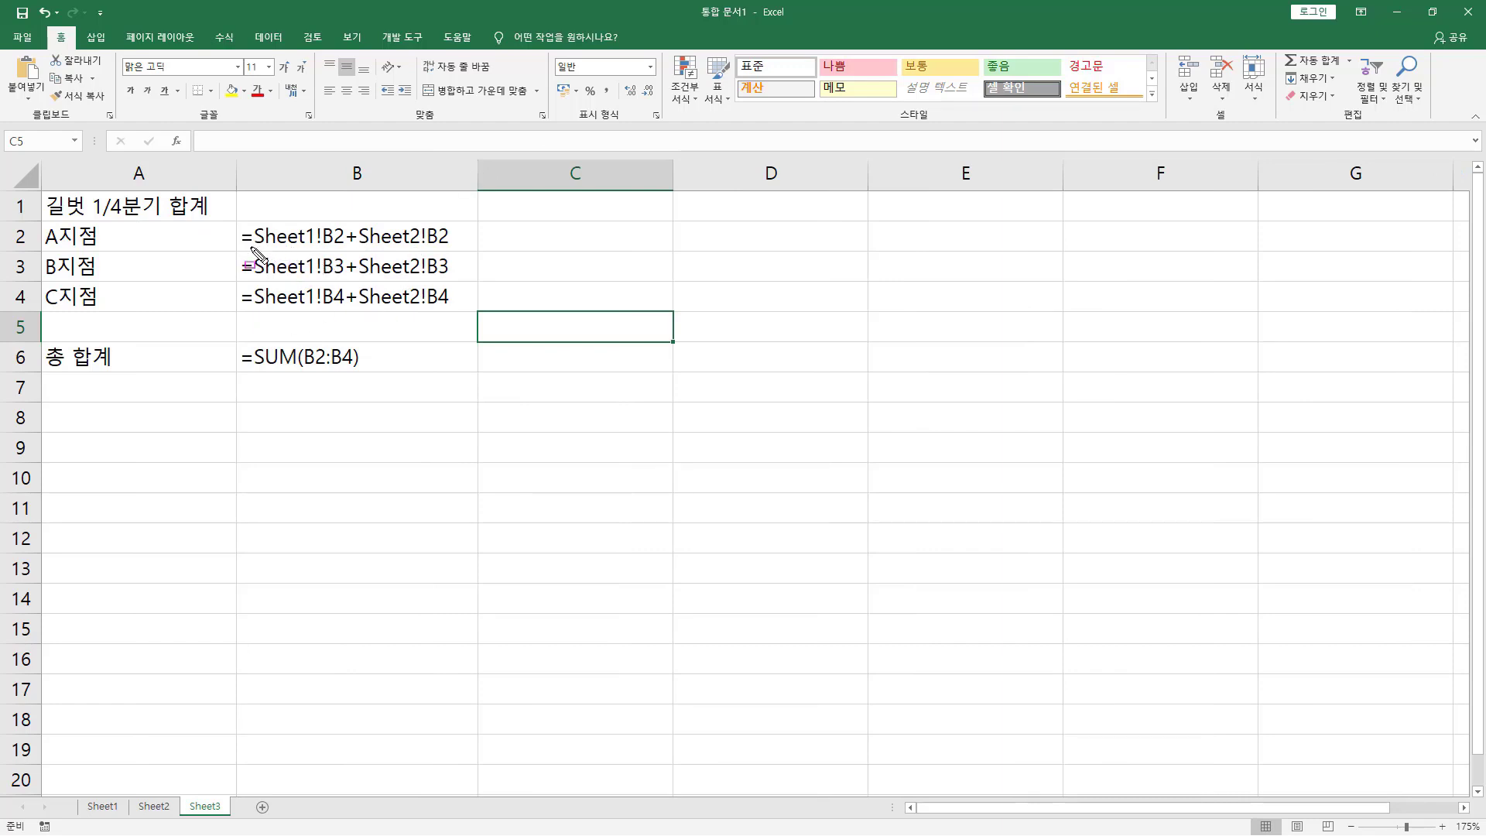
{"action": "left_click_drag", "start_coordinate": [249, 247], "coordinate": [448, 247]}
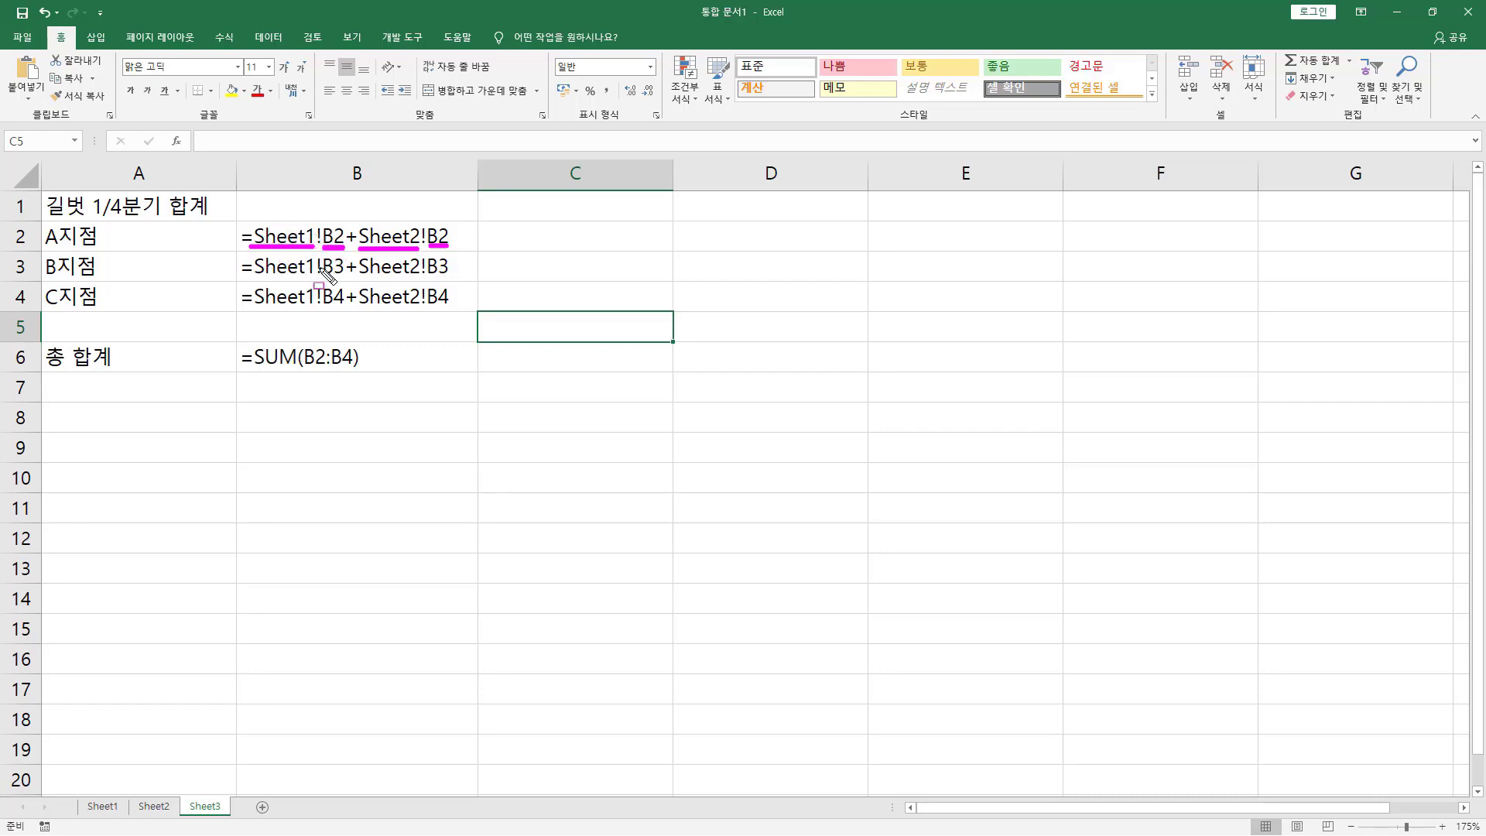
{"action": "key", "text": "Escape"}
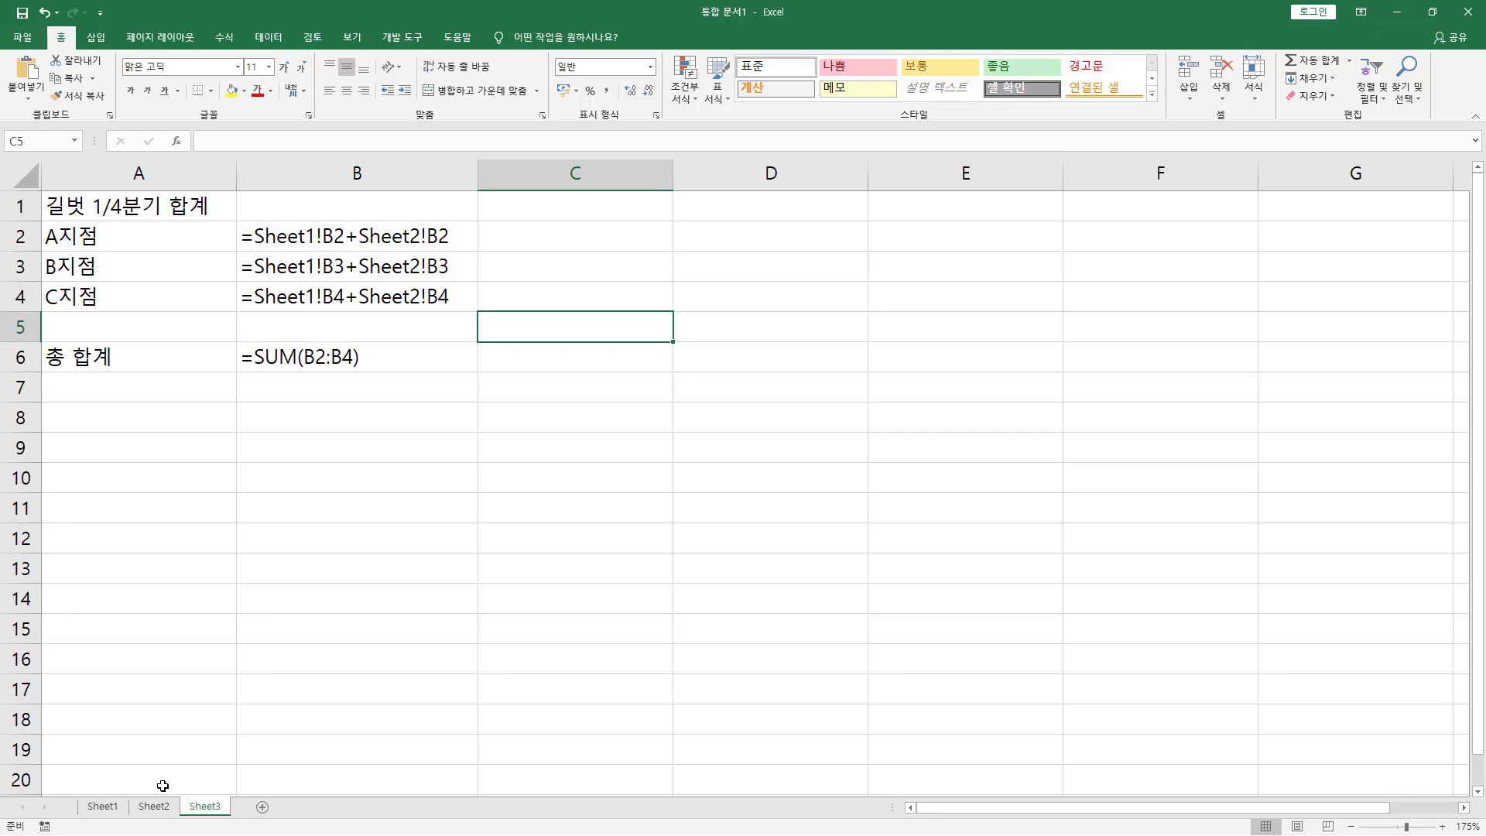
Rename the Sheet2 worksheet to Sheet2# and return to the formulas on Sheet3.
{"action": "left_click", "coordinate": [154, 806]}
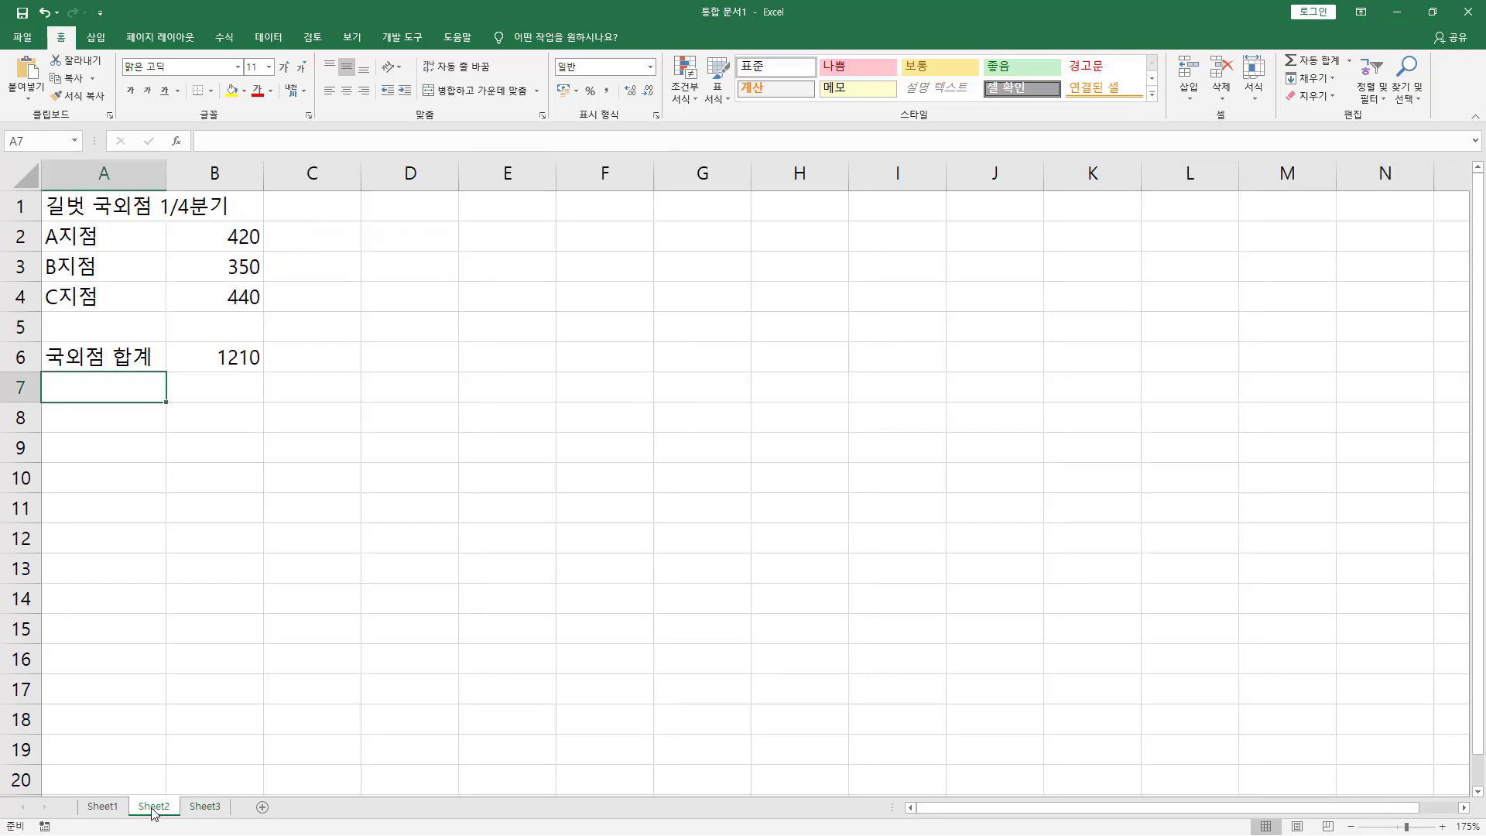
{"action": "double_click", "coordinate": [153, 808]}
{"action": "left_click", "coordinate": [168, 806]}
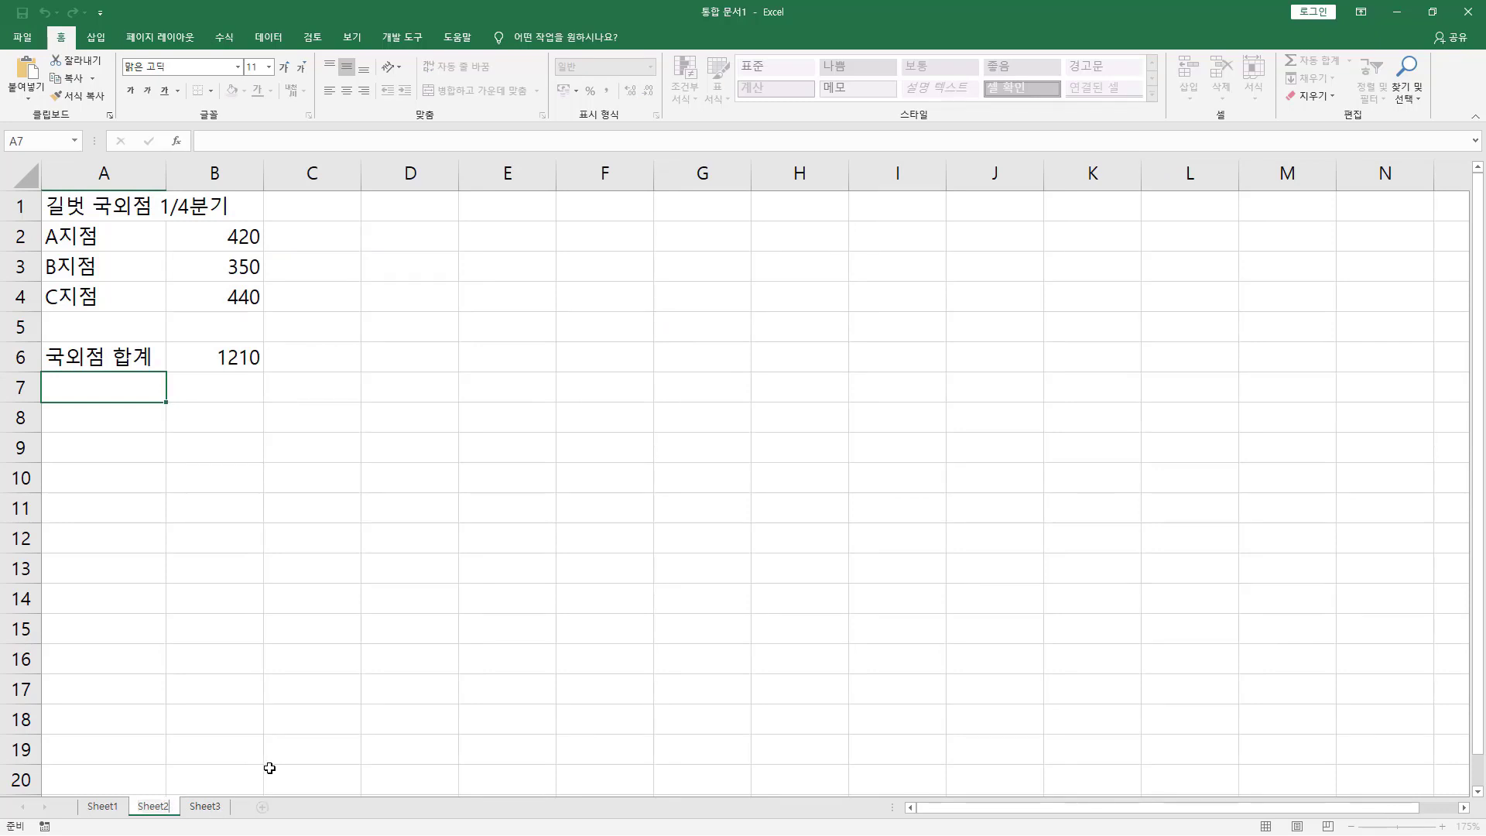
{"action": "type", "text": "#"}
{"action": "key", "text": "Return"}
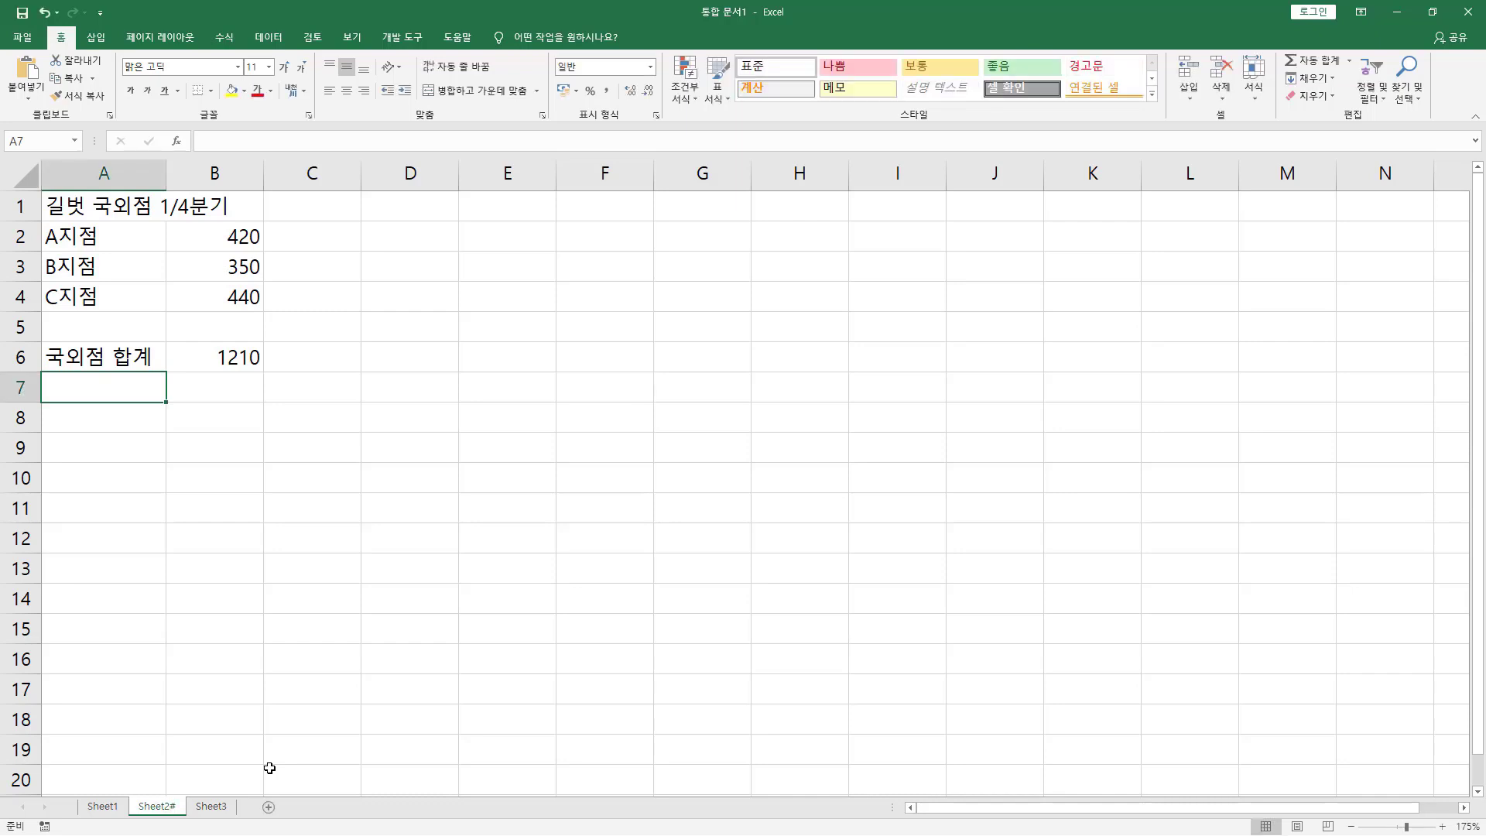
{"action": "left_click", "coordinate": [211, 806]}
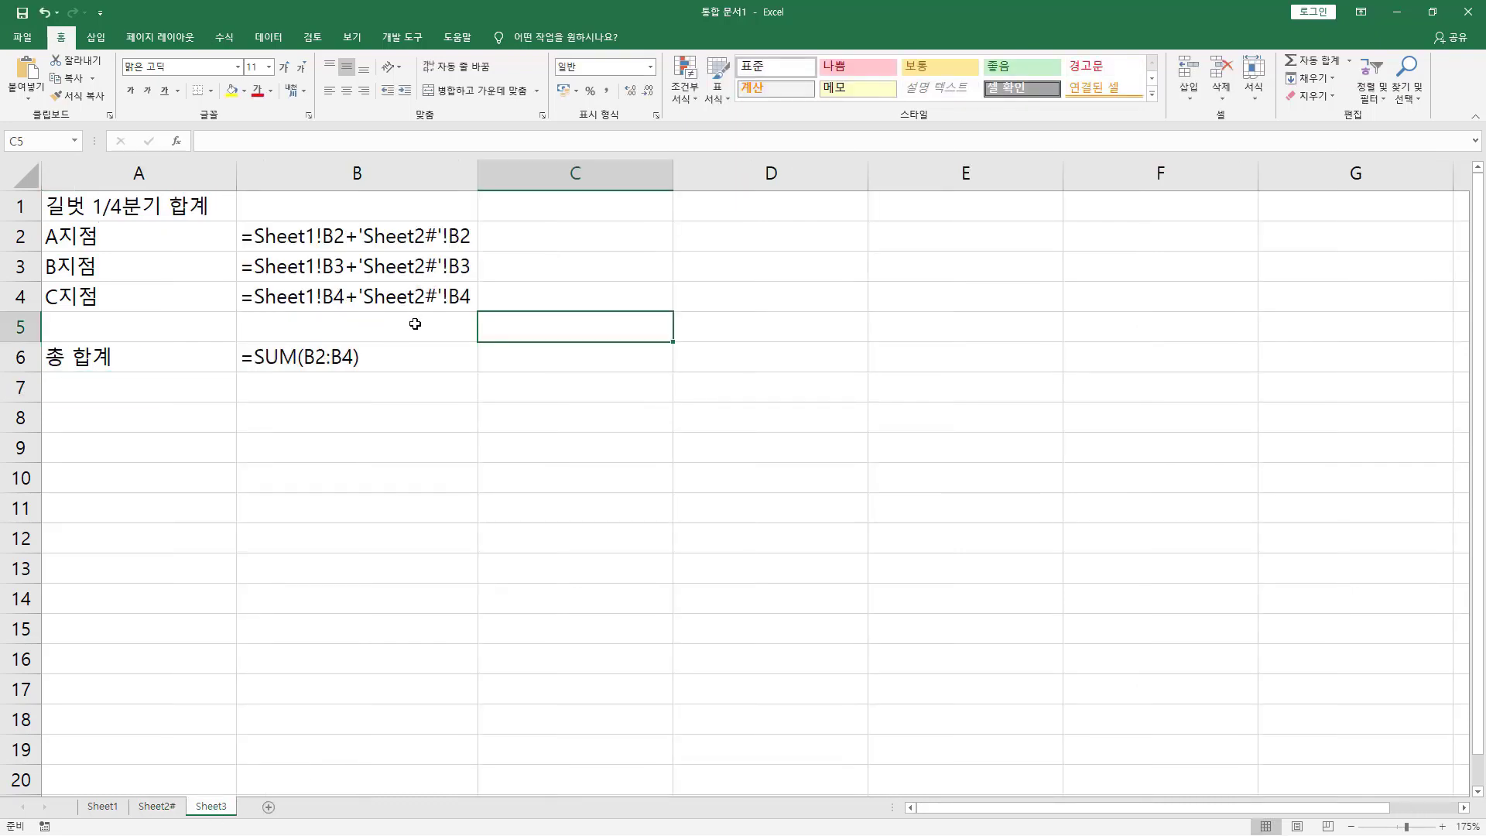
{"action": "mouse_move", "coordinate": [248, 211]}
{"action": "left_mouse_down"}
{"action": "mouse_move", "coordinate": [259, 266]}
{"action": "mouse_move", "coordinate": [317, 314]}
{"action": "left_mouse_up"}
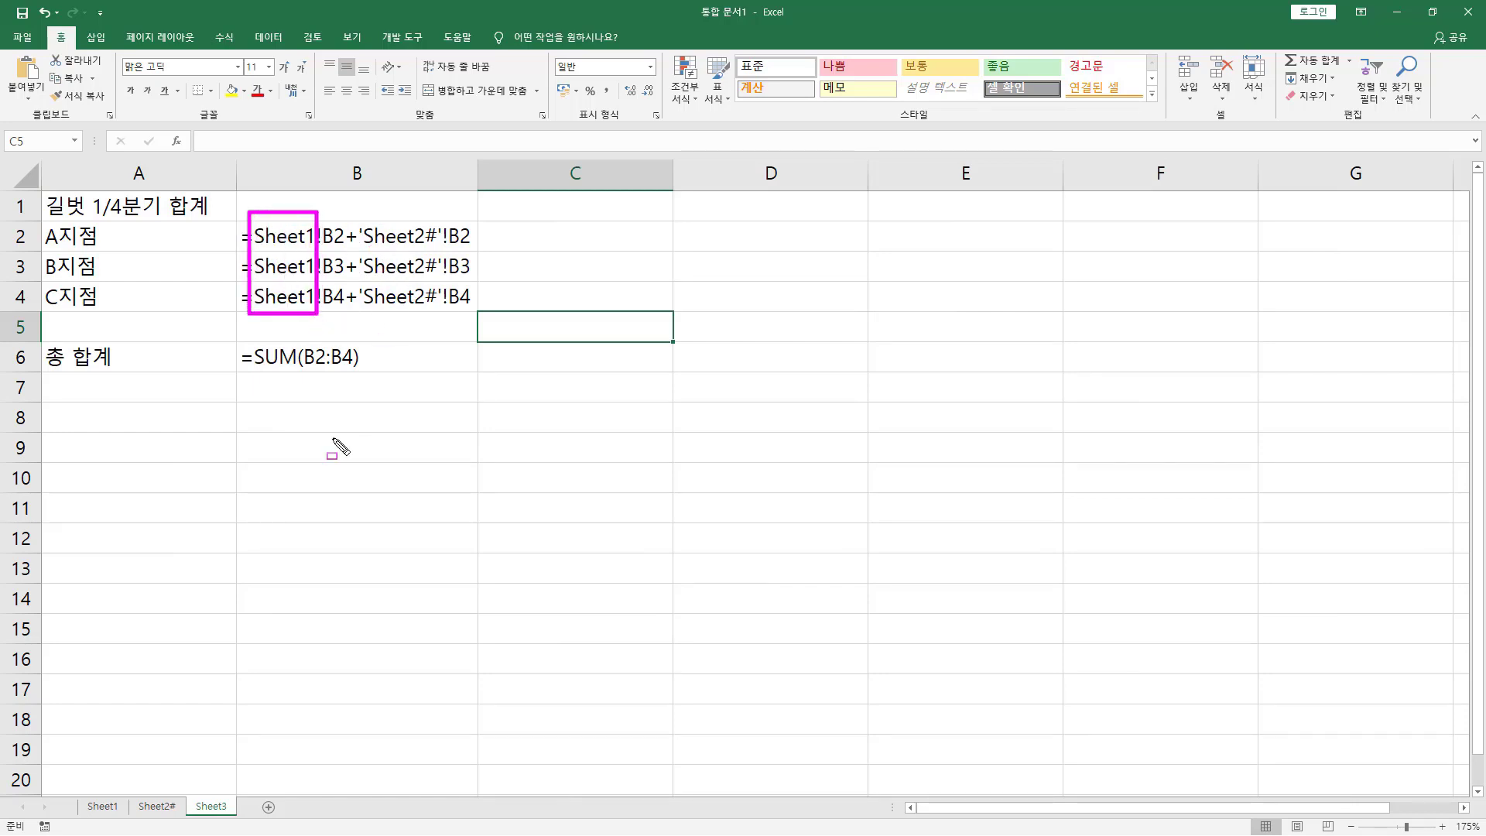
{"action": "left_click_drag", "start_coordinate": [128, 790], "coordinate": [184, 814]}
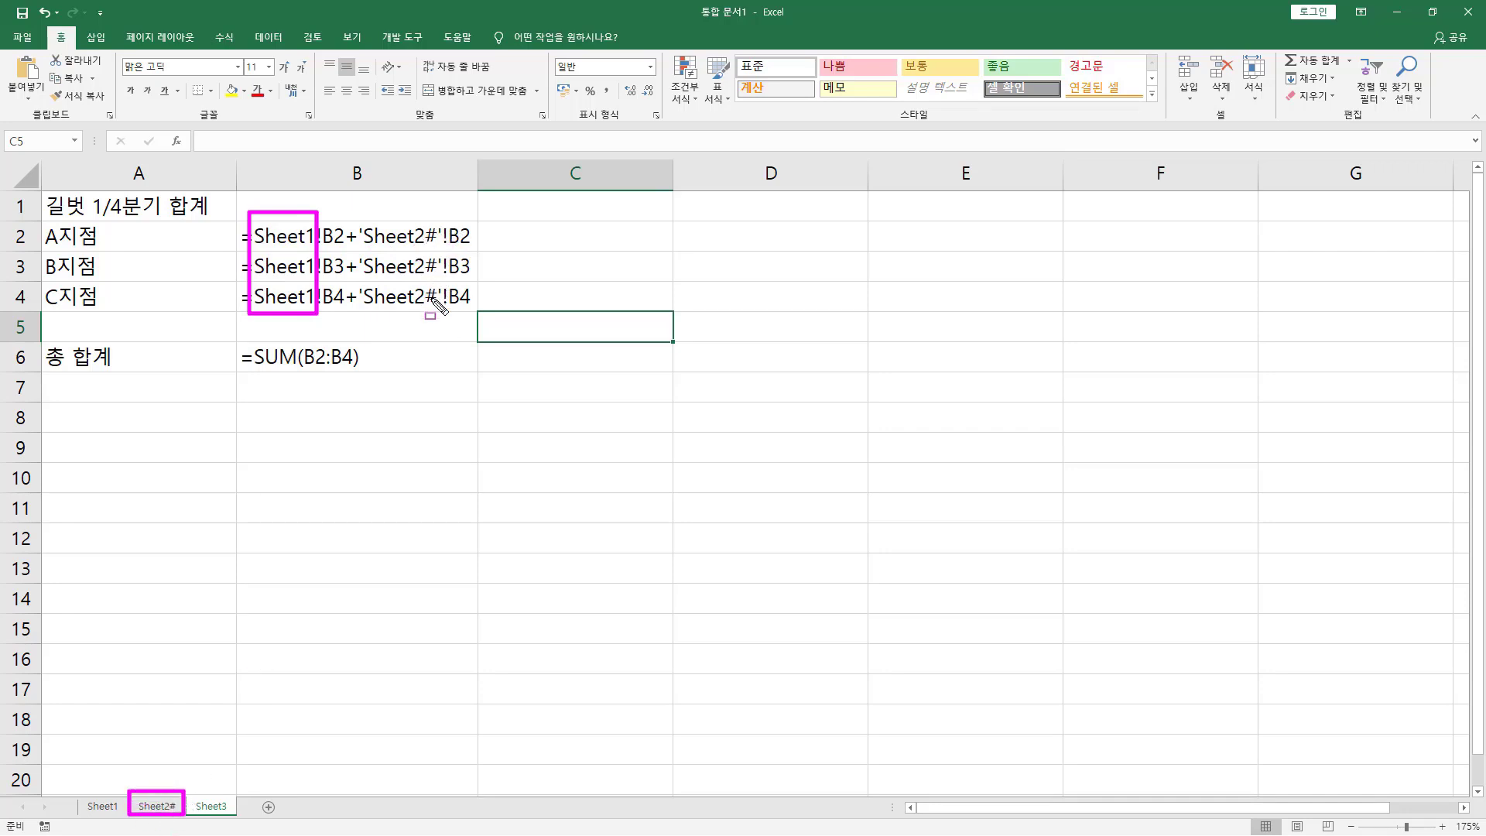
{"action": "left_click_drag", "start_coordinate": [352, 208], "coordinate": [447, 321]}
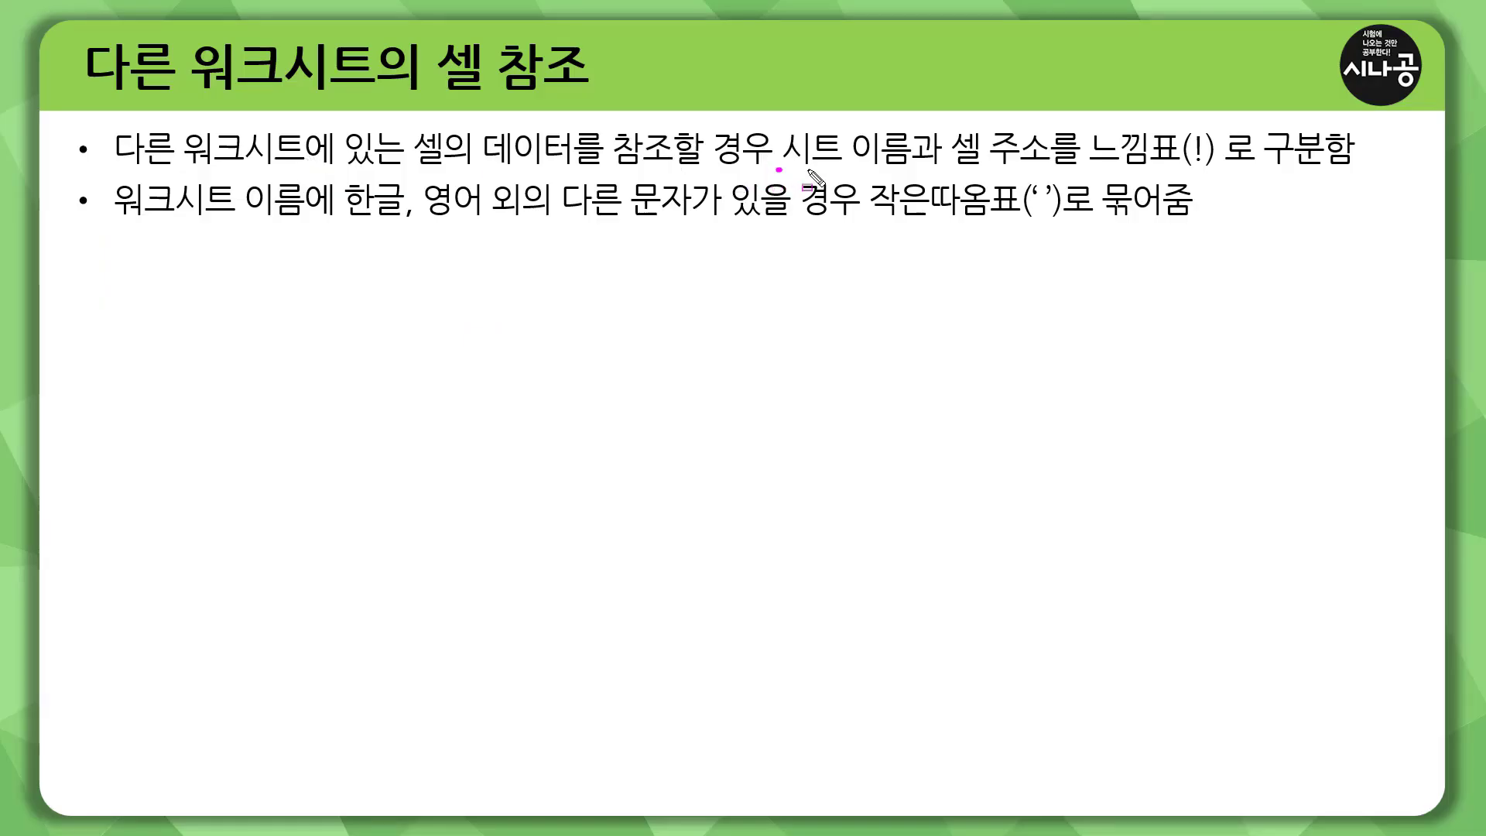
{"action": "left_click_drag", "start_coordinate": [780, 169], "coordinate": [1327, 173]}
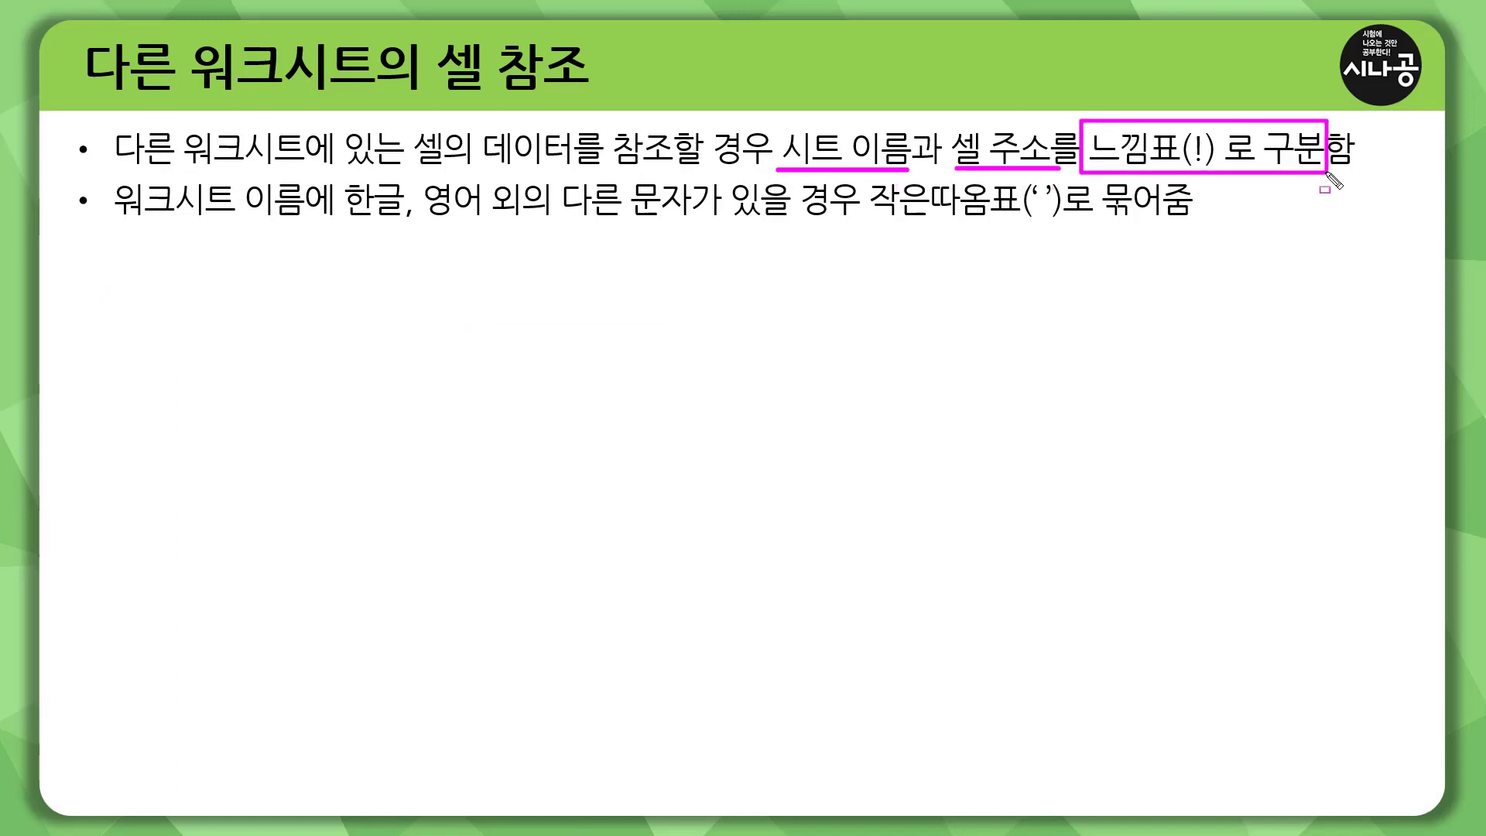
{"action": "mouse_move", "coordinate": [105, 229]}
{"action": "left_mouse_down"}
{"action": "mouse_move", "coordinate": [166, 231]}
{"action": "mouse_move", "coordinate": [309, 192]}
{"action": "mouse_move", "coordinate": [306, 178]}
{"action": "left_mouse_up"}
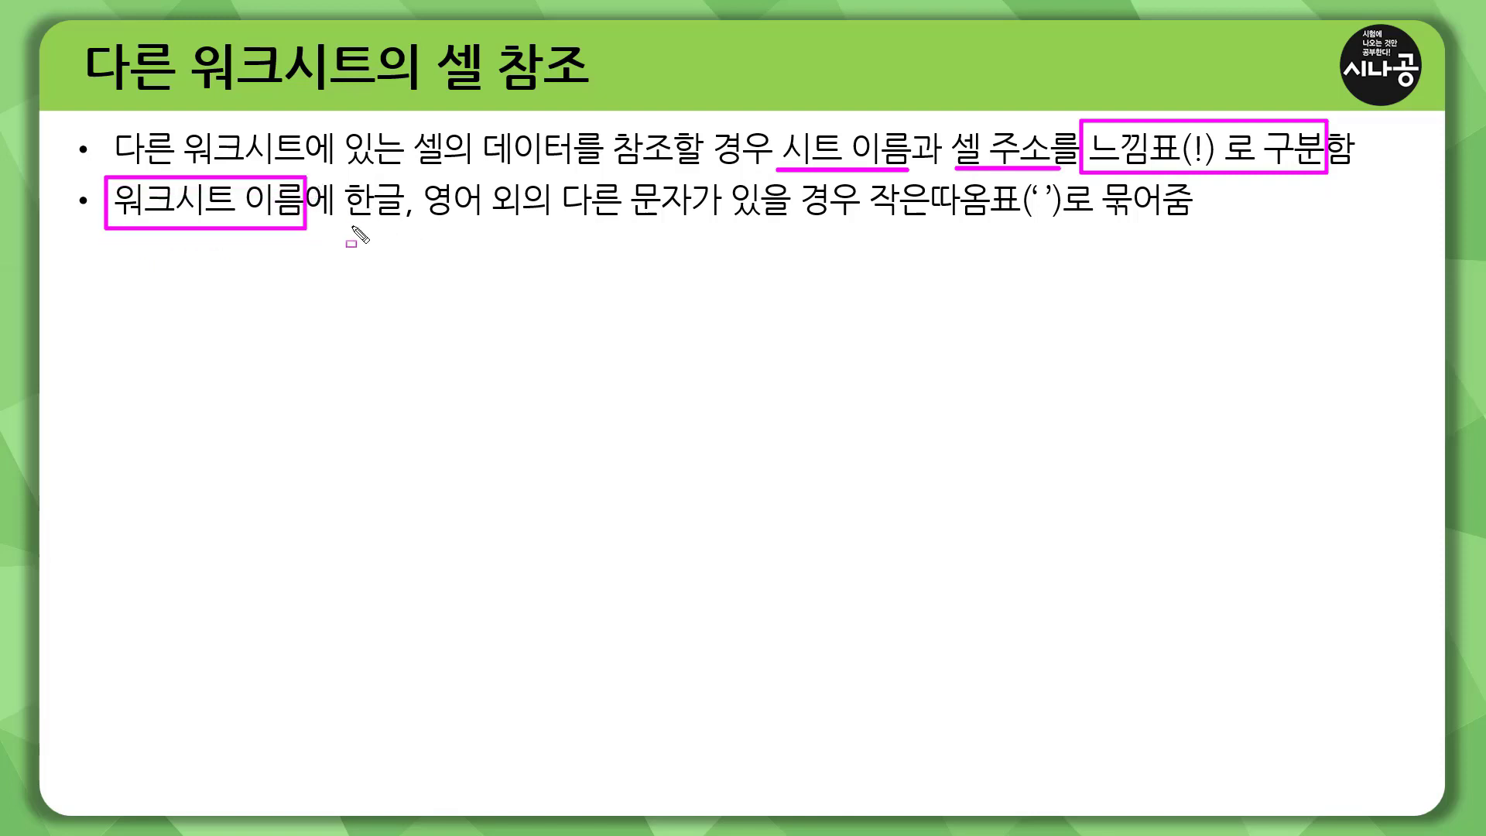
{"action": "left_click_drag", "start_coordinate": [555, 222], "coordinate": [851, 223]}
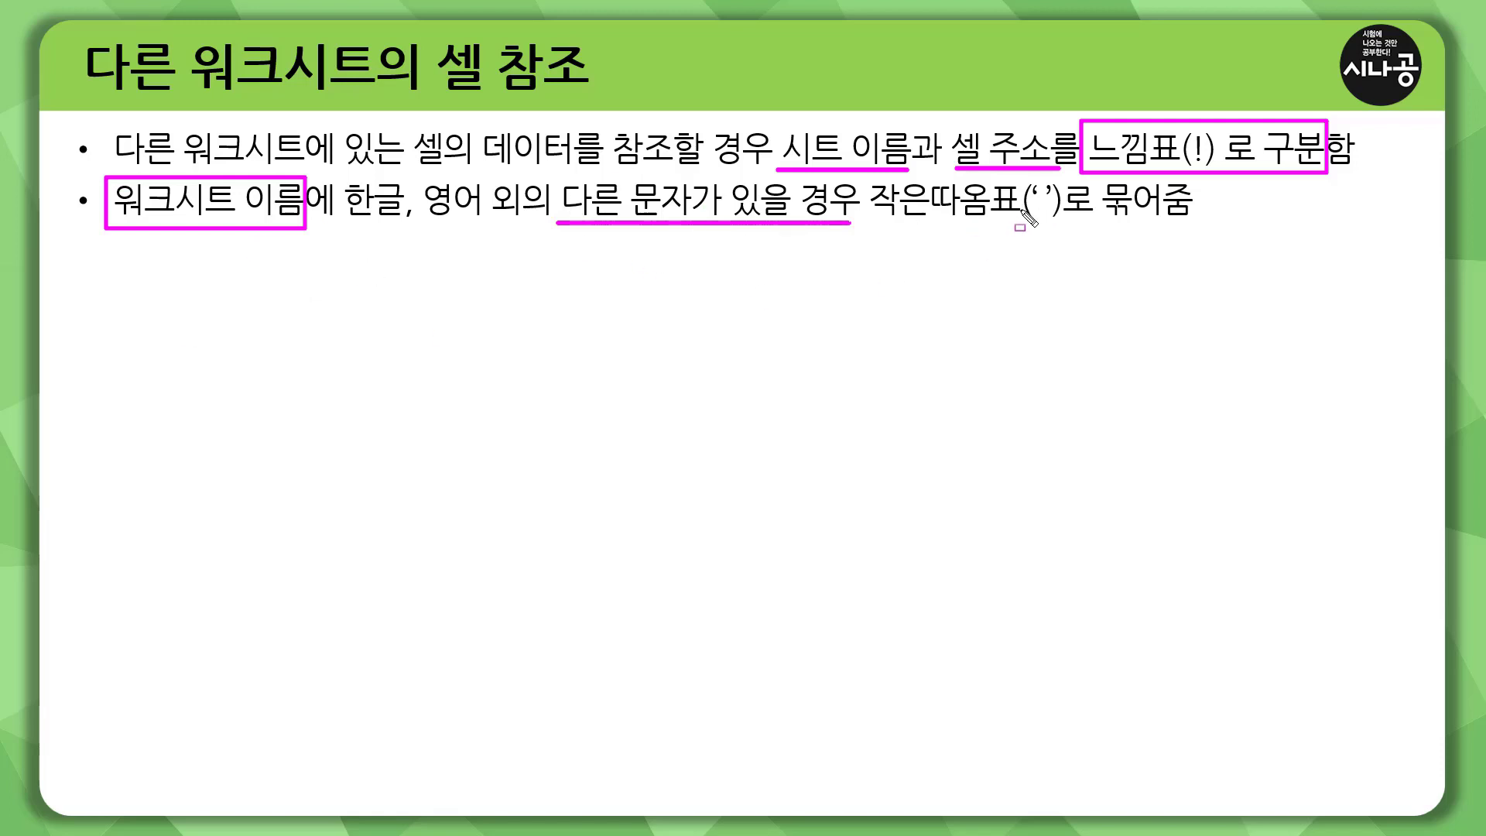
{"action": "left_click", "coordinate": [876, 223]}
{"action": "mouse_move", "coordinate": [876, 222]}
{"action": "left_mouse_down"}
{"action": "mouse_move", "coordinate": [1027, 223]}
{"action": "mouse_move", "coordinate": [1053, 203]}
{"action": "left_mouse_up"}
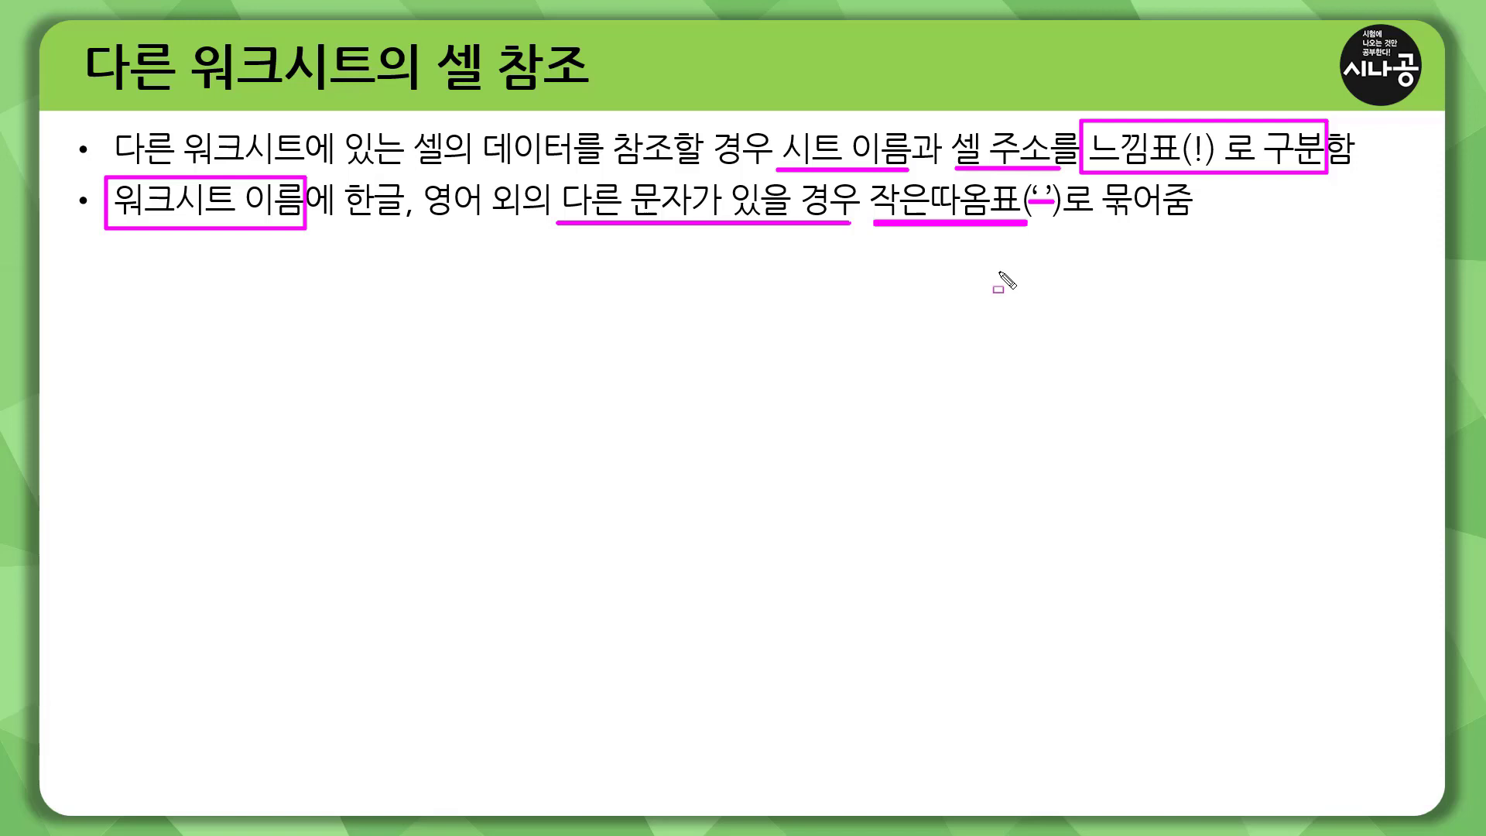
{"action": "key", "text": "Right"}
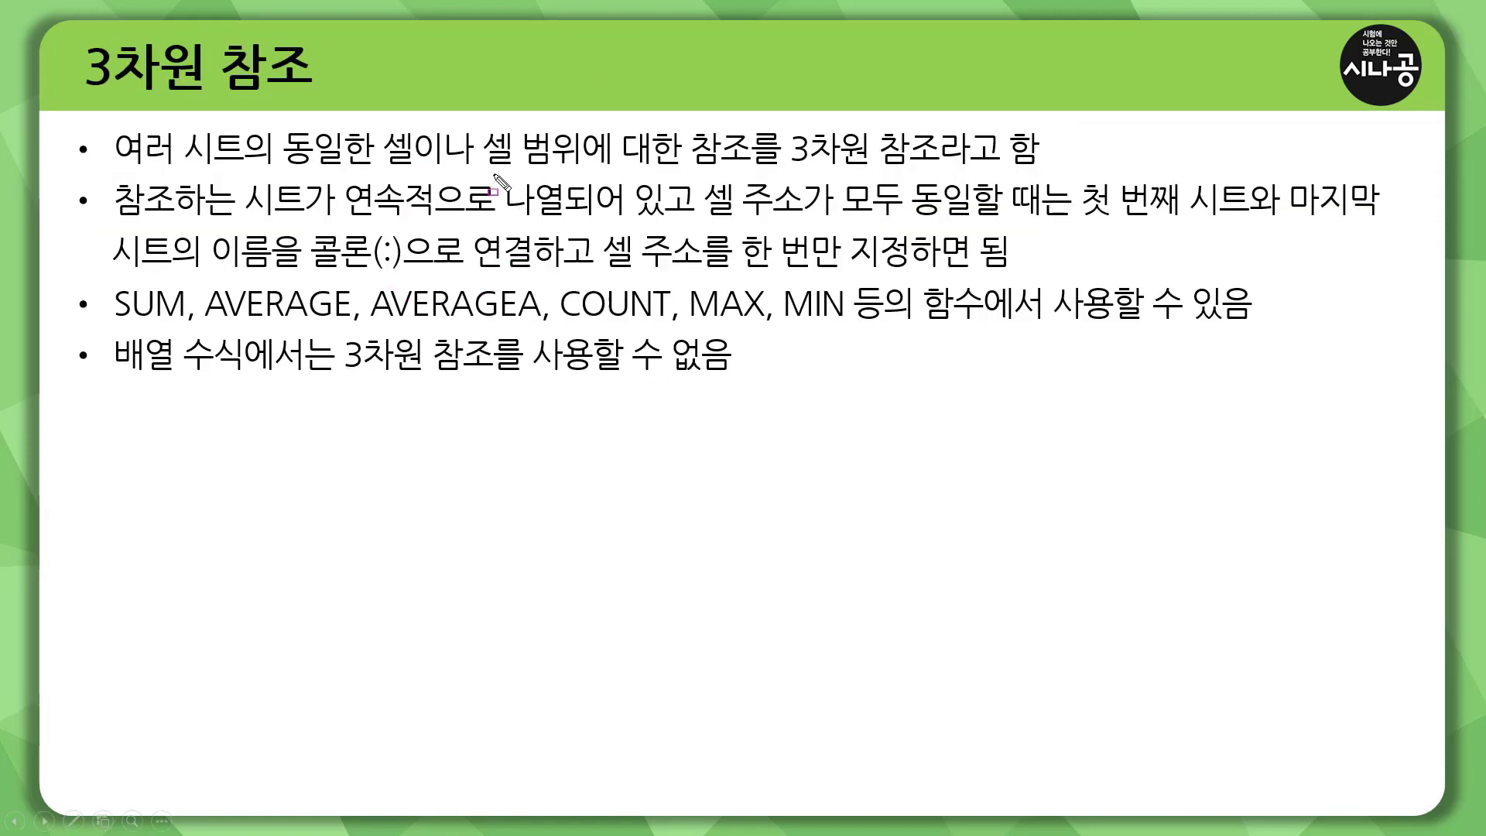
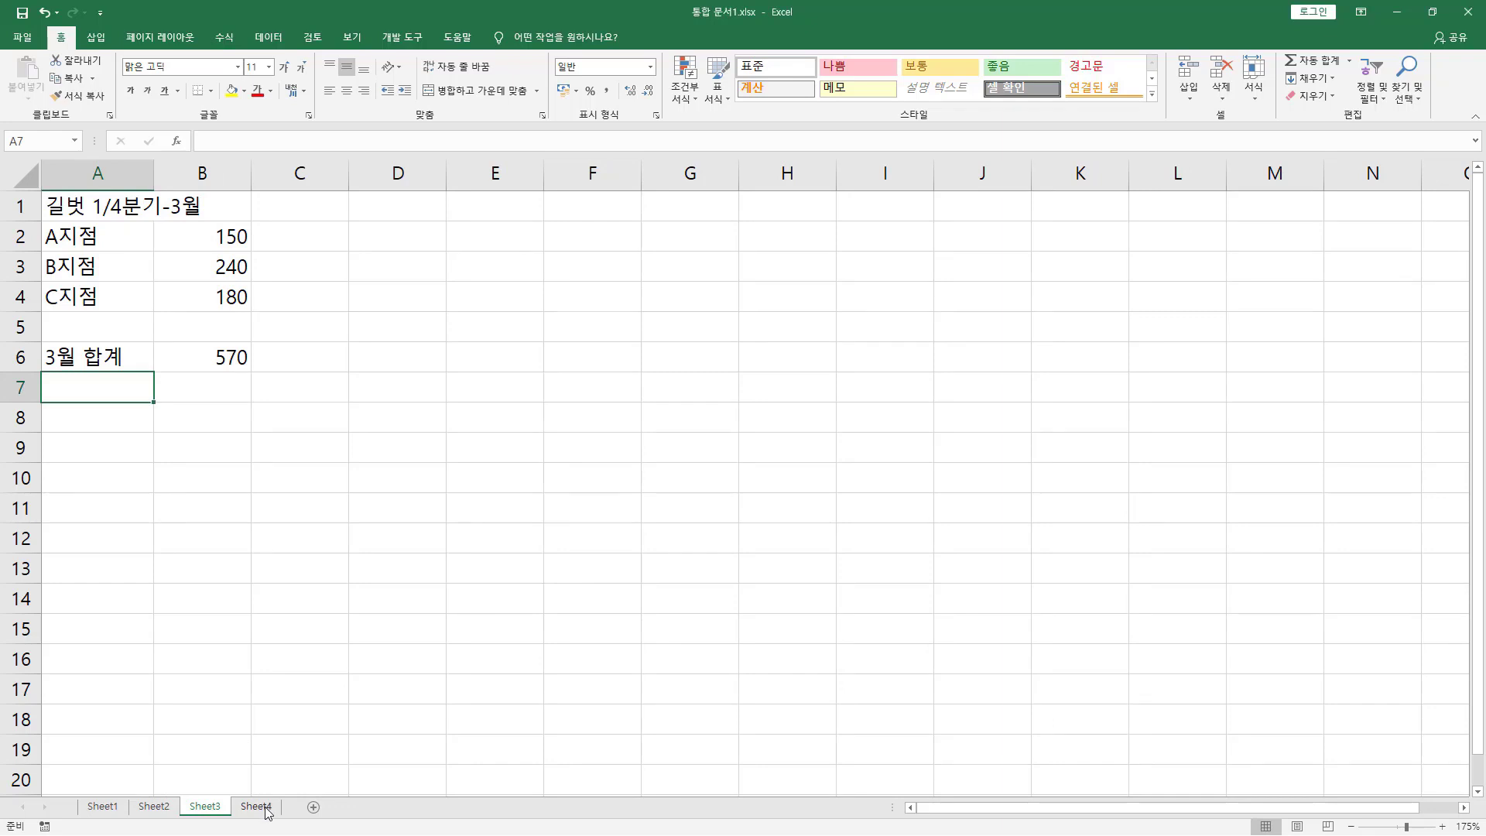
Select cell B2 on Sheet4 for the A지점 total and check the task description on Sheet1.
{"action": "left_click", "coordinate": [258, 806]}
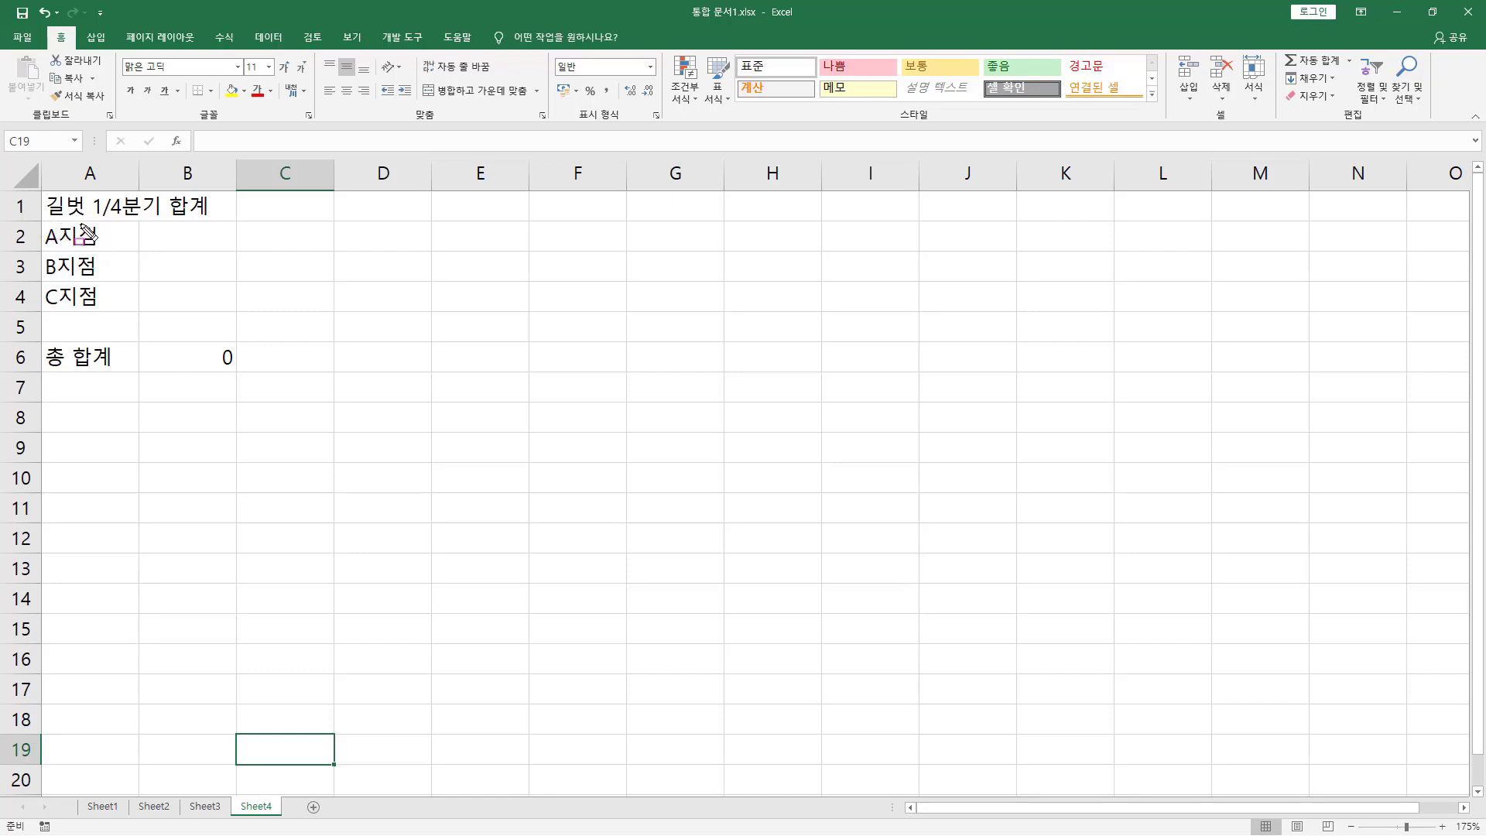
{"action": "left_click_drag", "start_coordinate": [84, 224], "coordinate": [222, 224]}
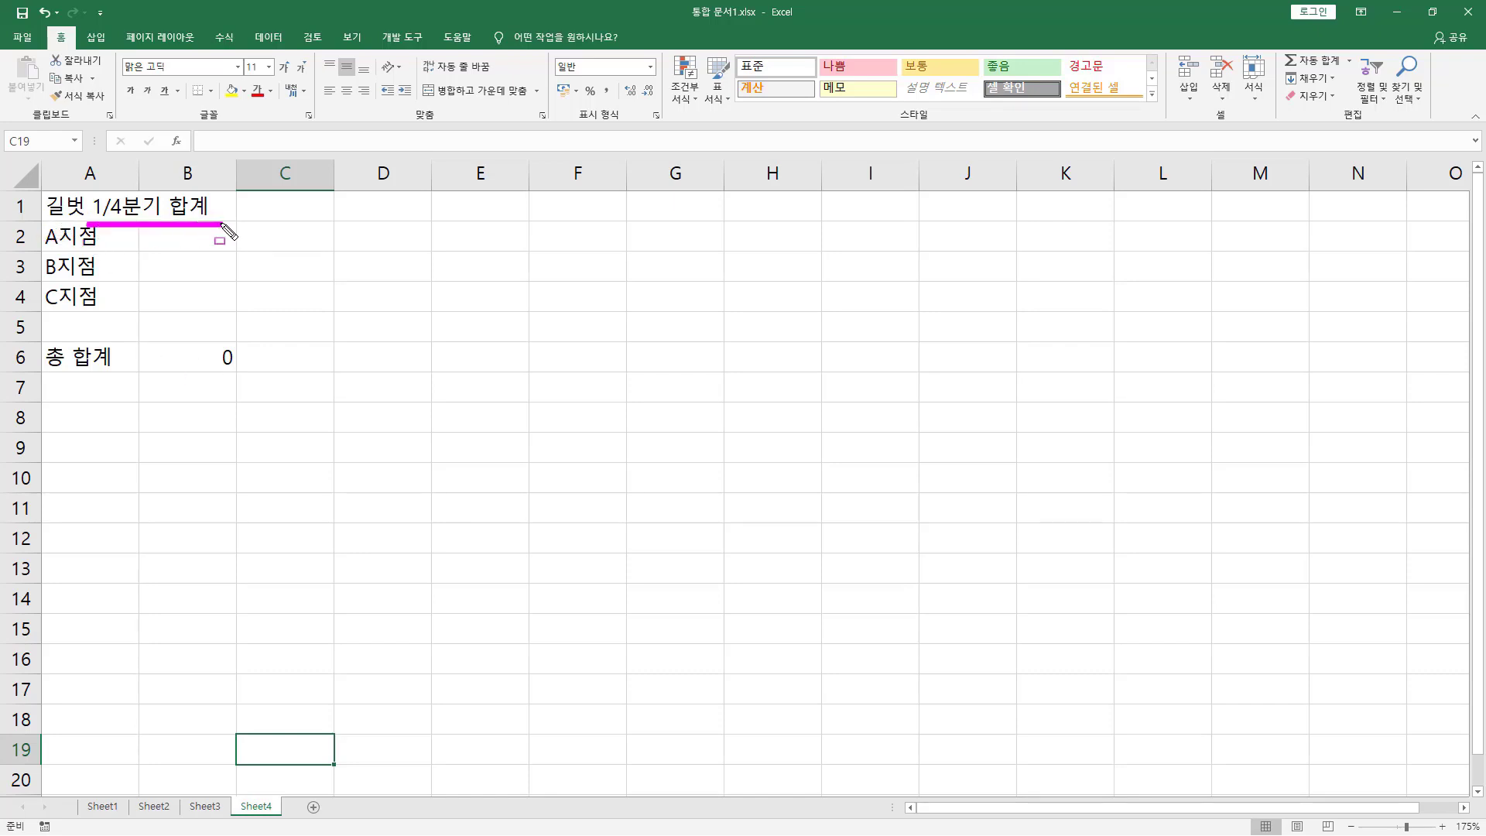
{"action": "key", "text": "Escape"}
{"action": "left_click", "coordinate": [200, 245]}
{"action": "key", "text": "ctrl+shift+d"}
{"action": "left_click_drag", "start_coordinate": [152, 224], "coordinate": [214, 245]}
{"action": "left_click_drag", "start_coordinate": [36, 247], "coordinate": [220, 276]}
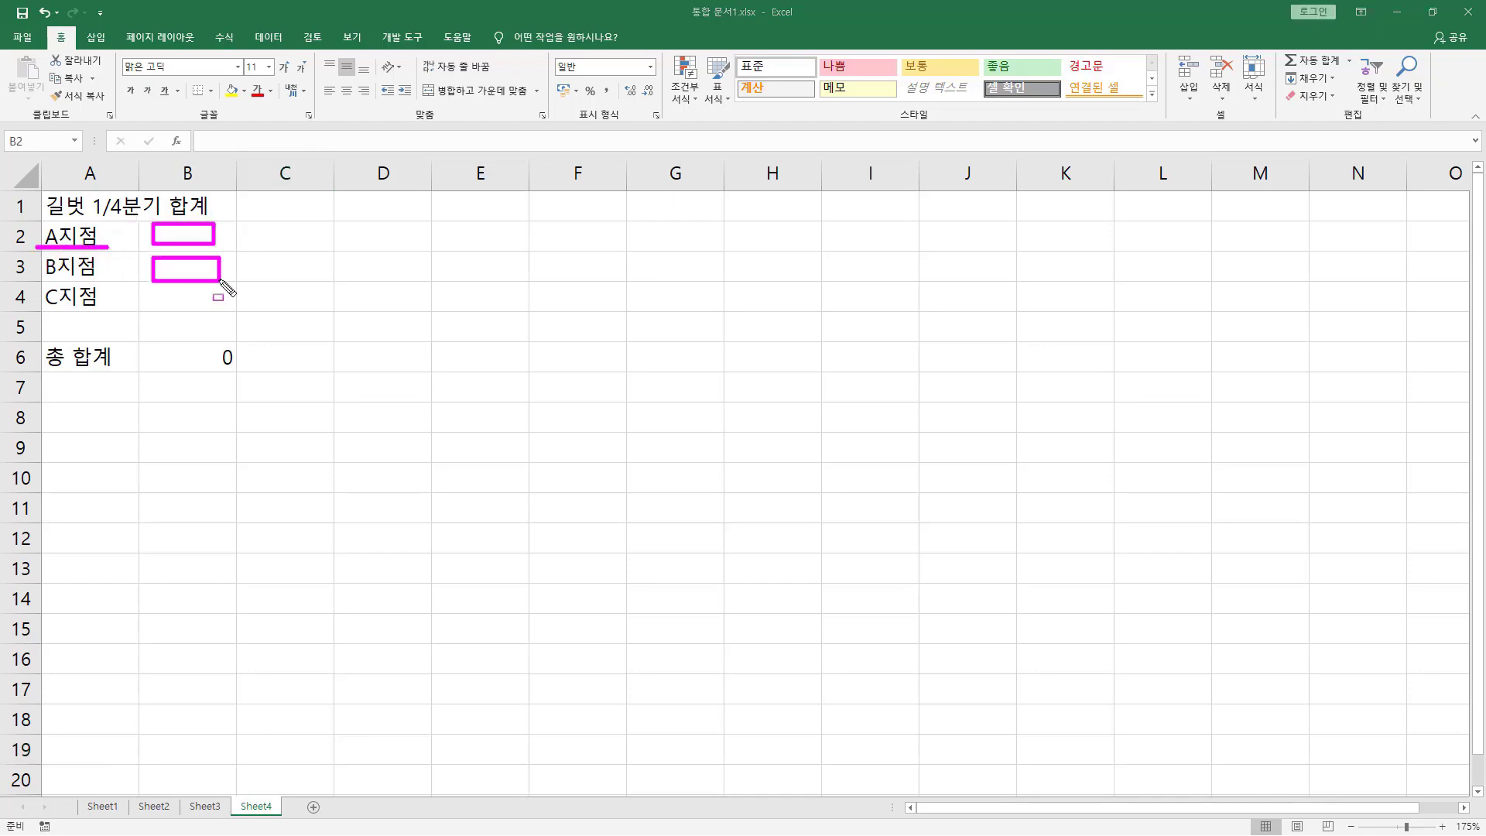
{"action": "left_click_drag", "start_coordinate": [37, 280], "coordinate": [202, 308]}
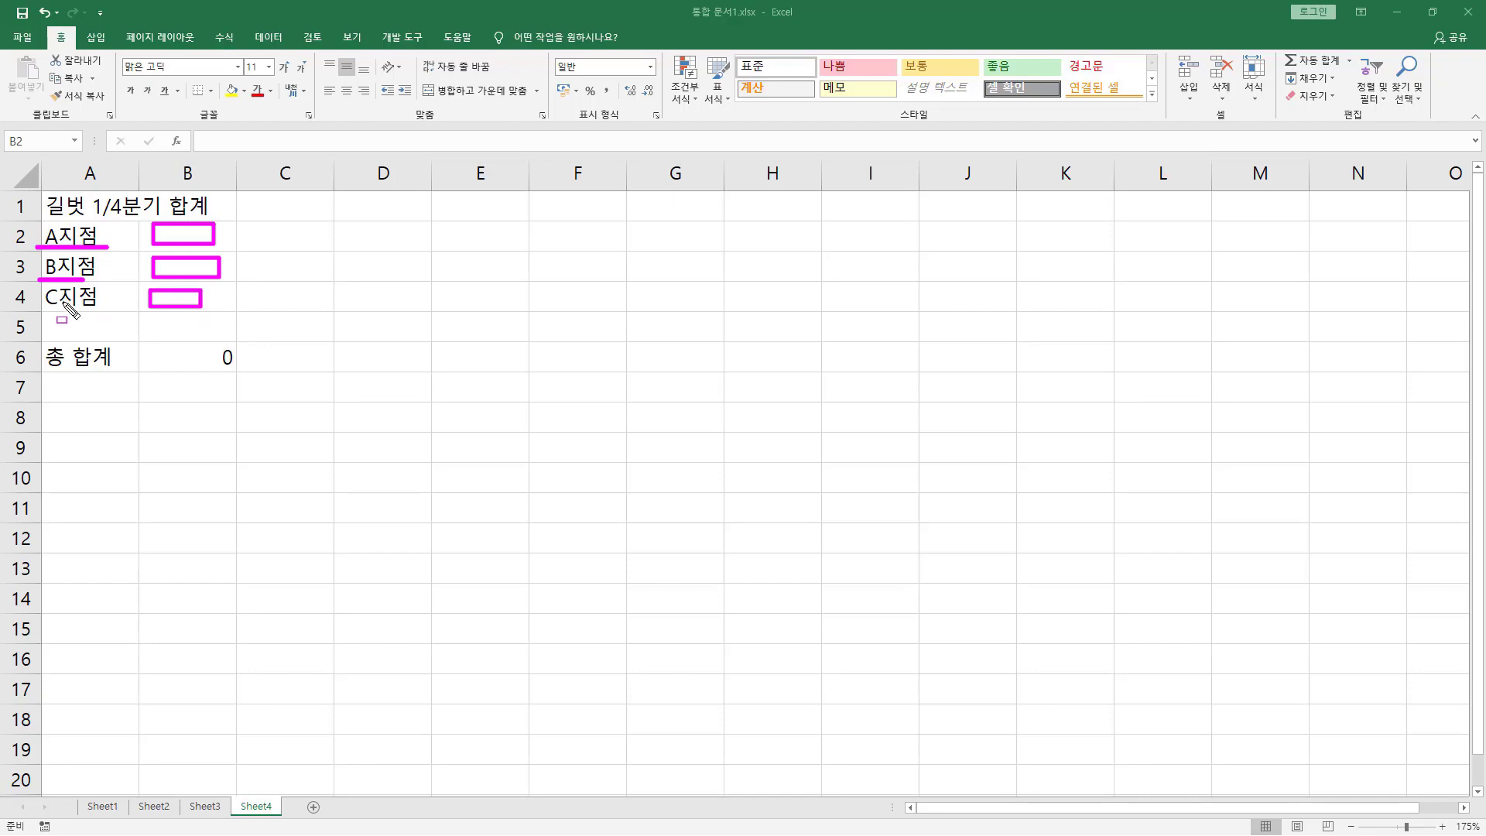
{"action": "mouse_move", "coordinate": [44, 307]}
{"action": "left_mouse_down"}
{"action": "mouse_move", "coordinate": [97, 308]}
{"action": "mouse_move", "coordinate": [232, 370]}
{"action": "left_mouse_up"}
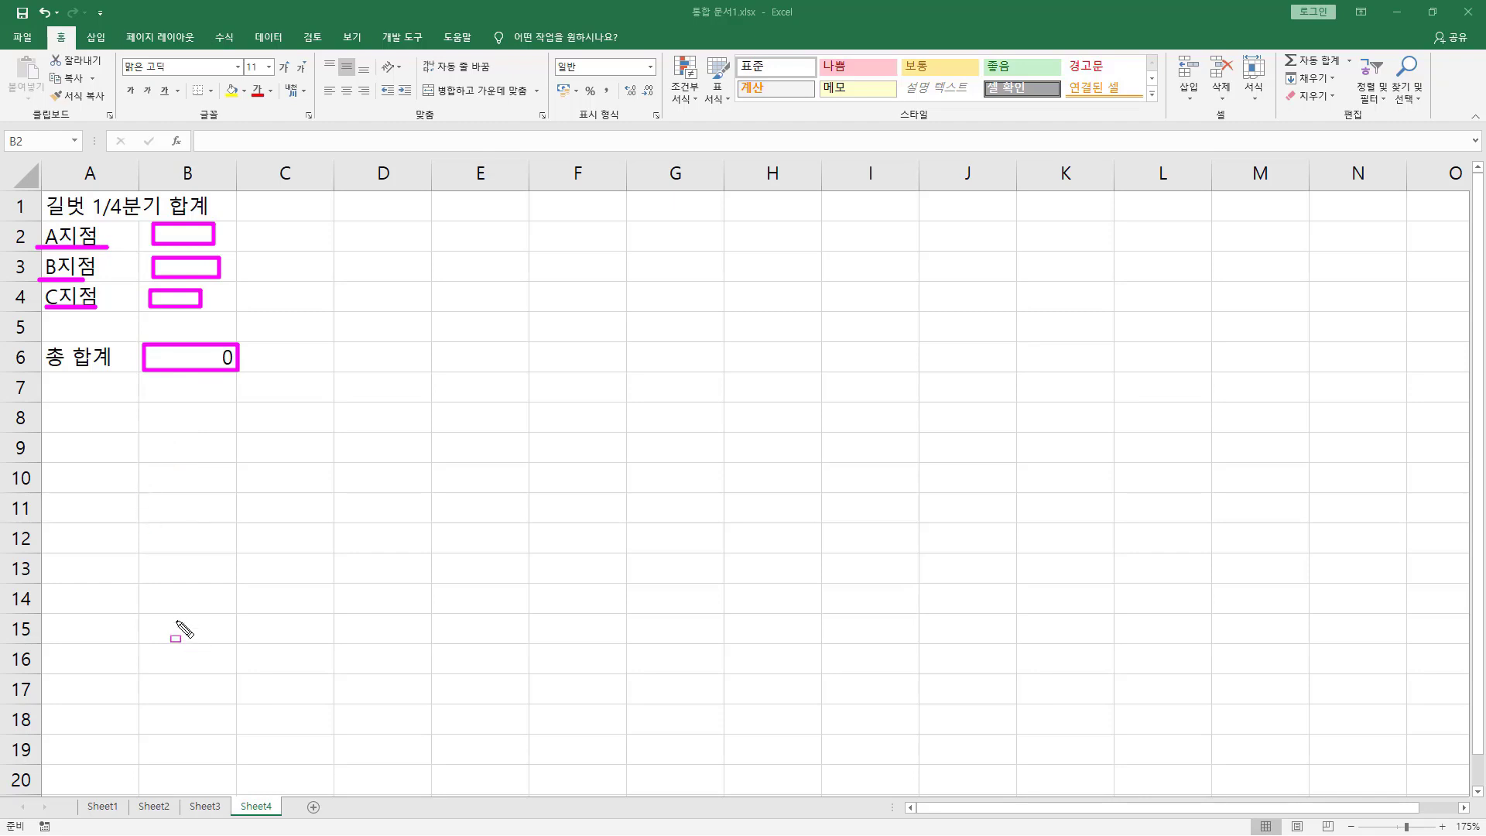
{"action": "left_click", "coordinate": [114, 808]}
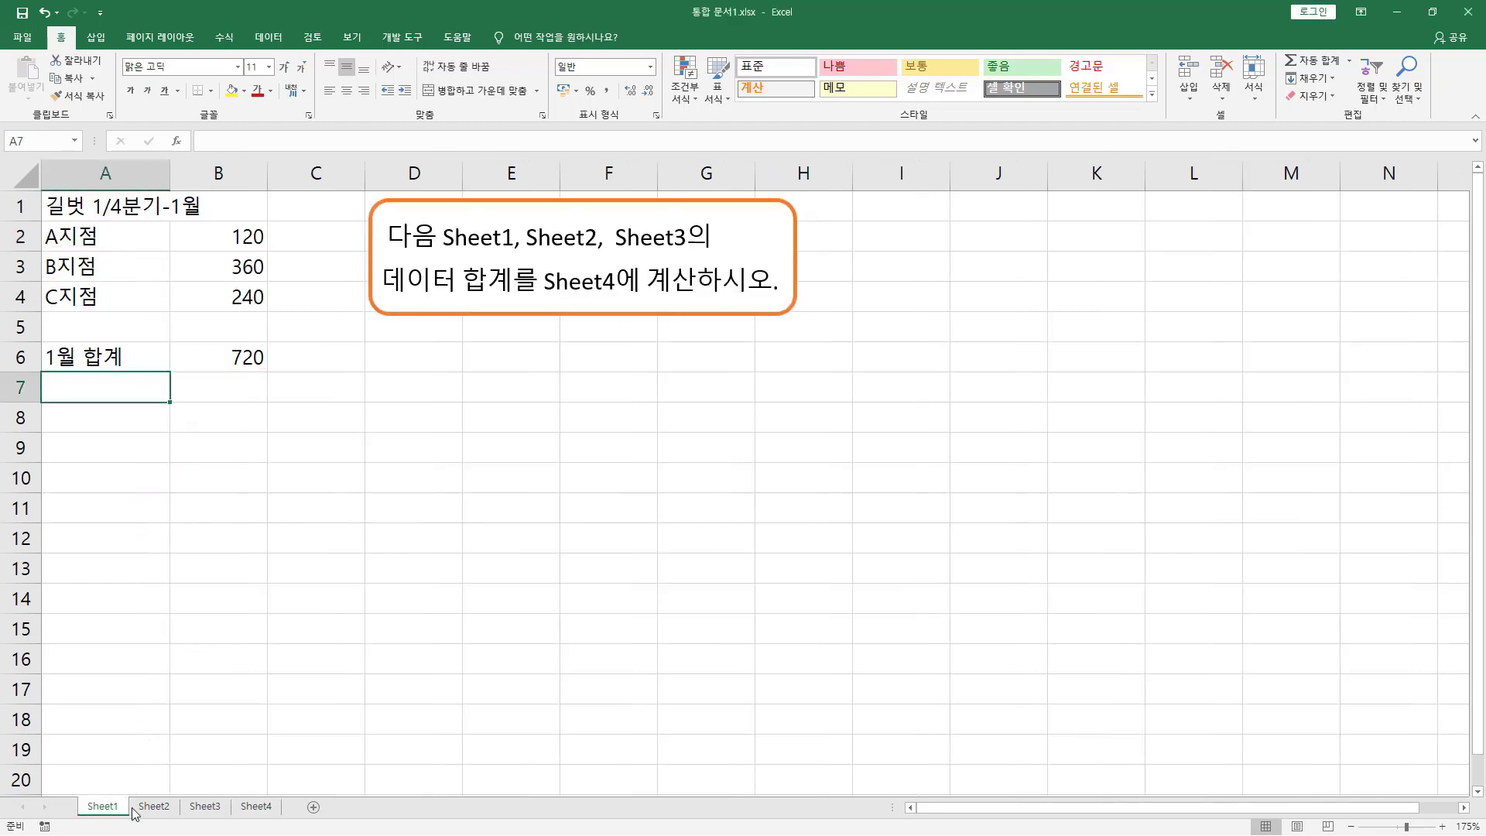
{"action": "left_click", "coordinate": [267, 808]}
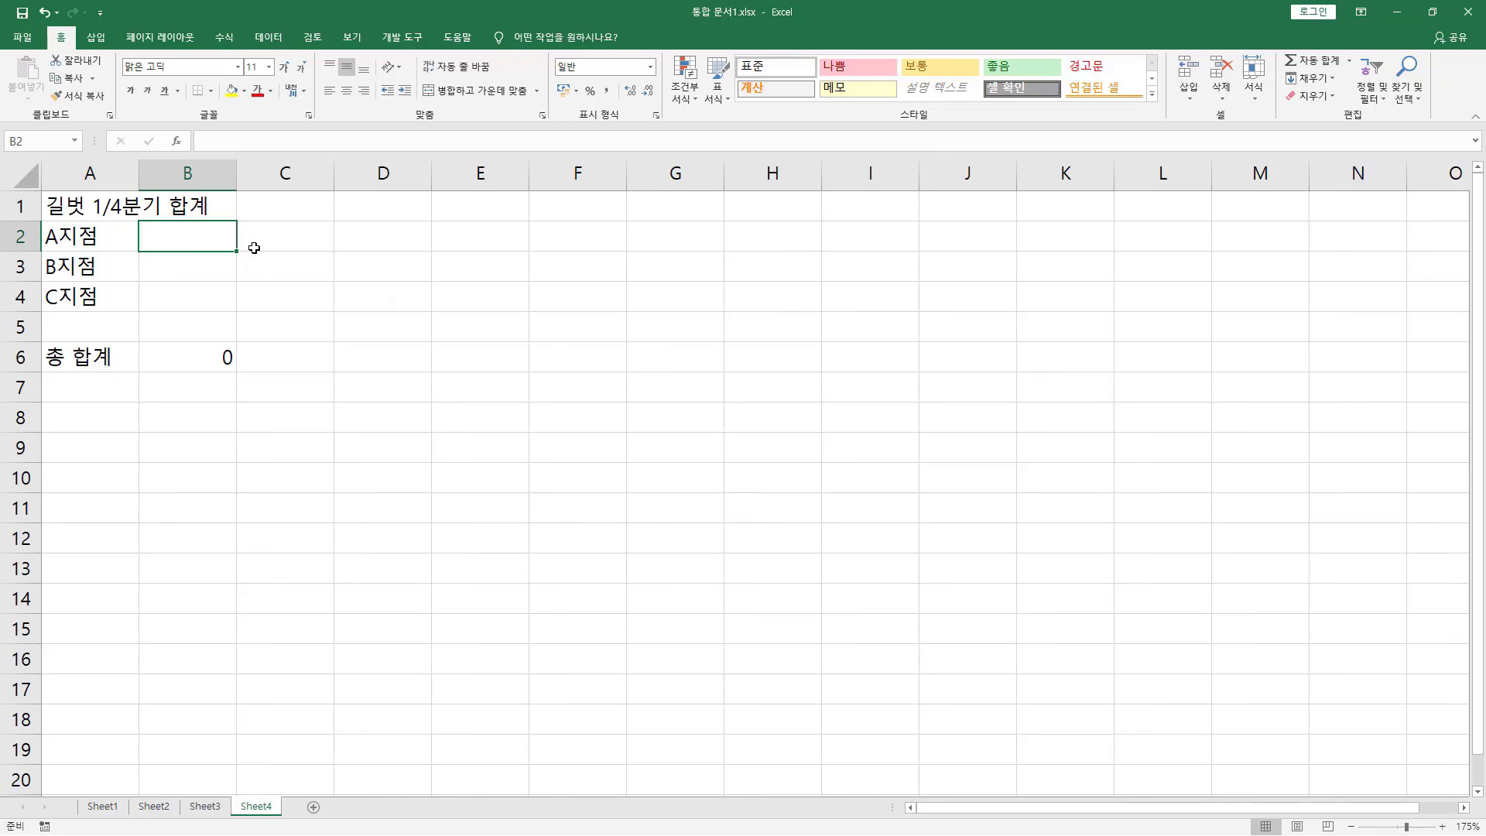
{"action": "type", "text": "="}
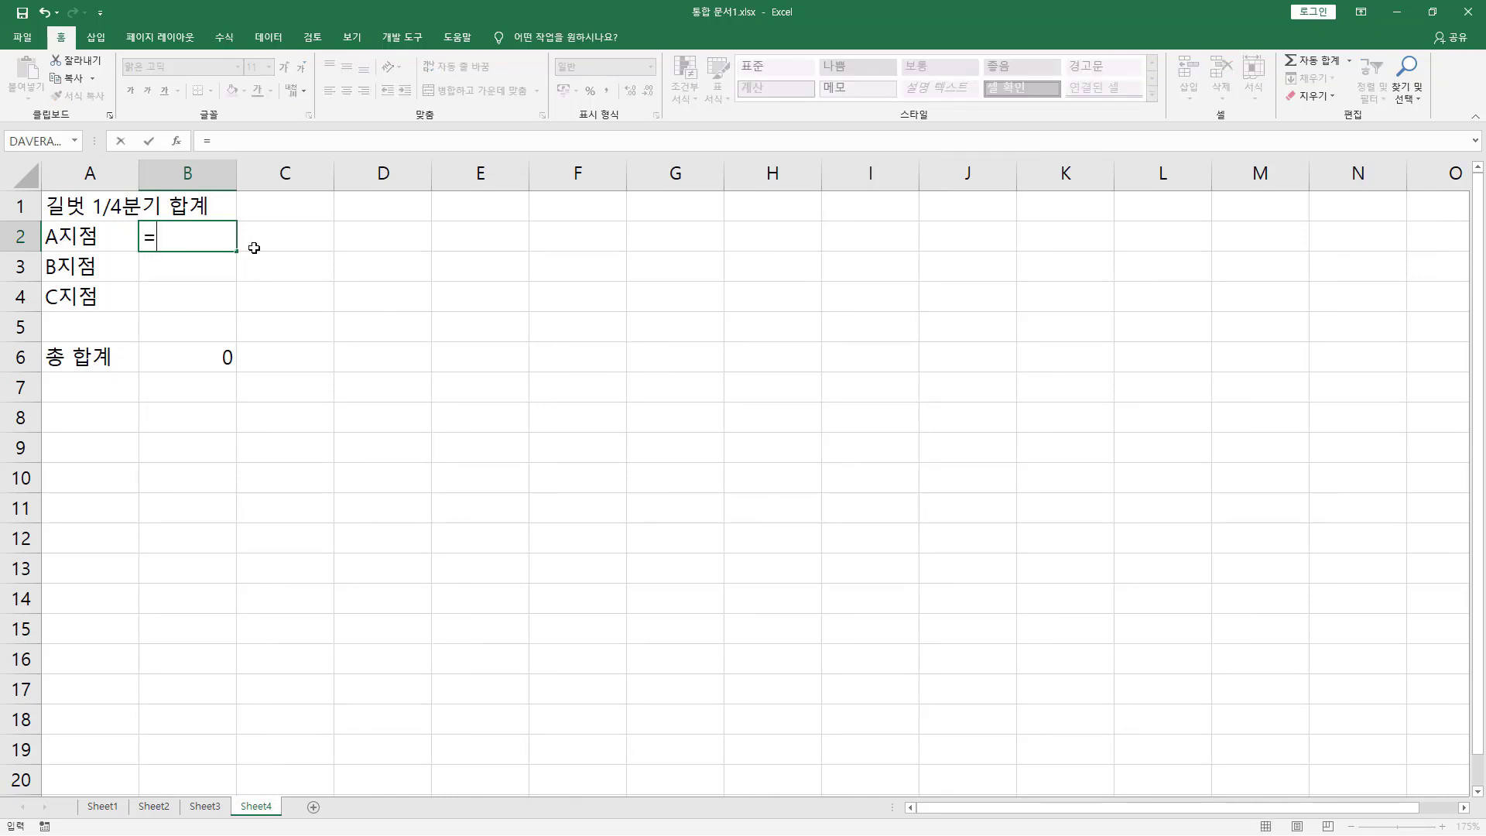
{"action": "left_click", "coordinate": [109, 808]}
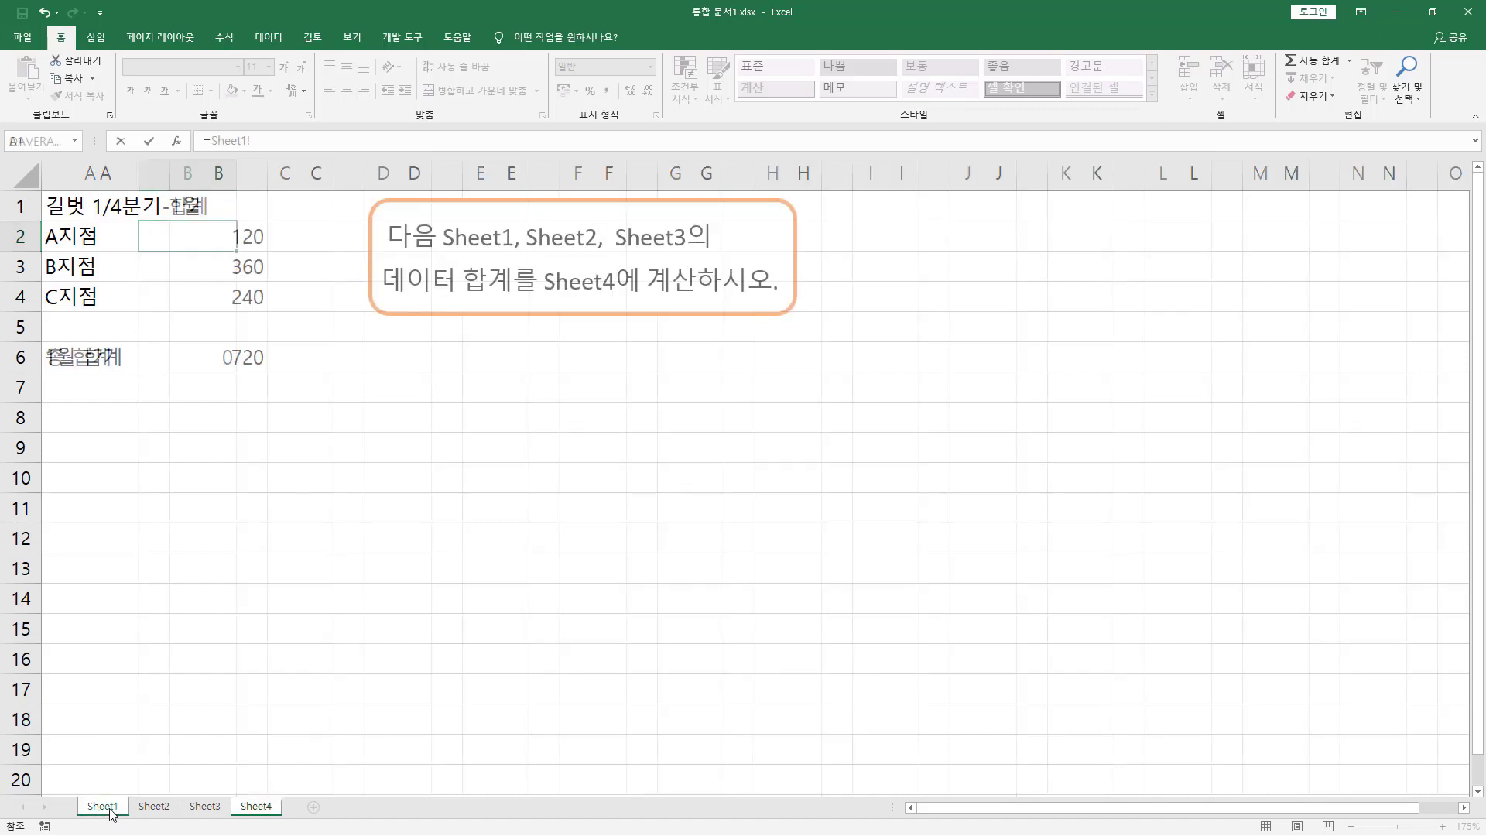
{"action": "left_click", "coordinate": [197, 809], "text": "shift"}
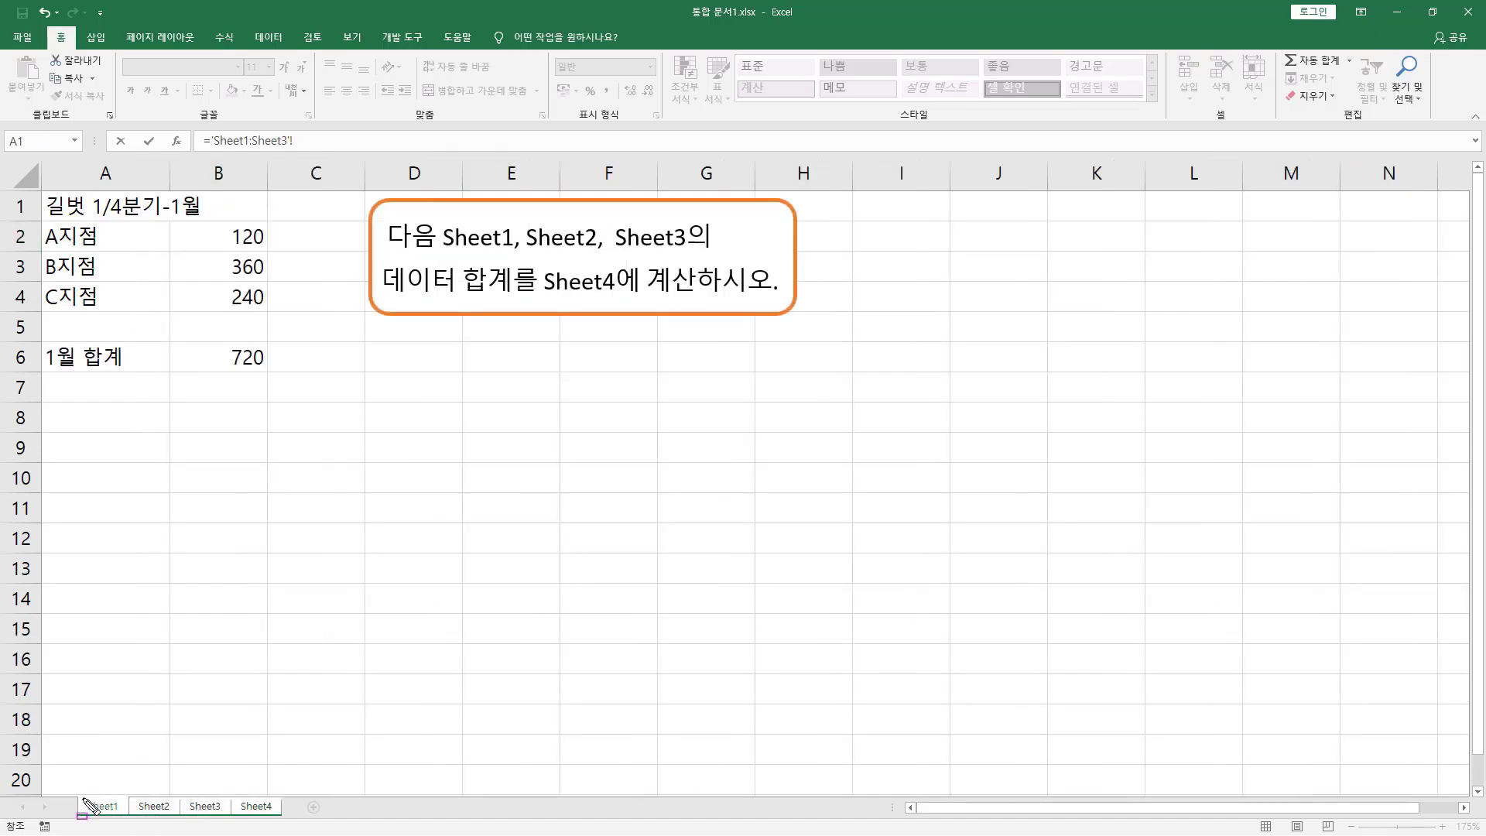
{"action": "mouse_move", "coordinate": [81, 794]}
{"action": "left_mouse_down"}
{"action": "mouse_move", "coordinate": [148, 819]}
{"action": "mouse_move", "coordinate": [229, 818]}
{"action": "left_mouse_up"}
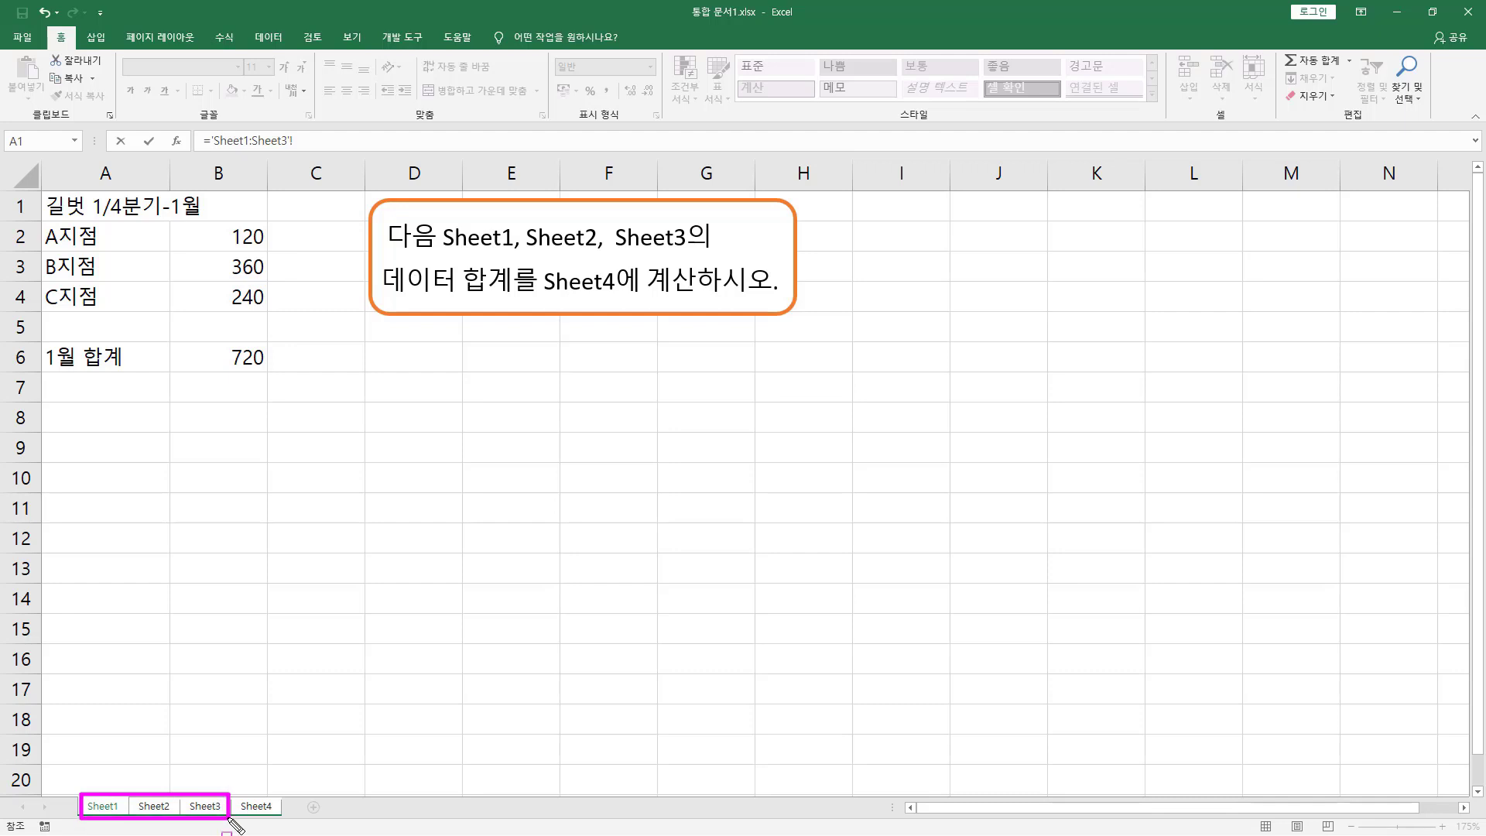
{"action": "left_click_drag", "start_coordinate": [87, 782], "coordinate": [116, 812]}
{"action": "left_click_drag", "start_coordinate": [190, 781], "coordinate": [216, 814]}
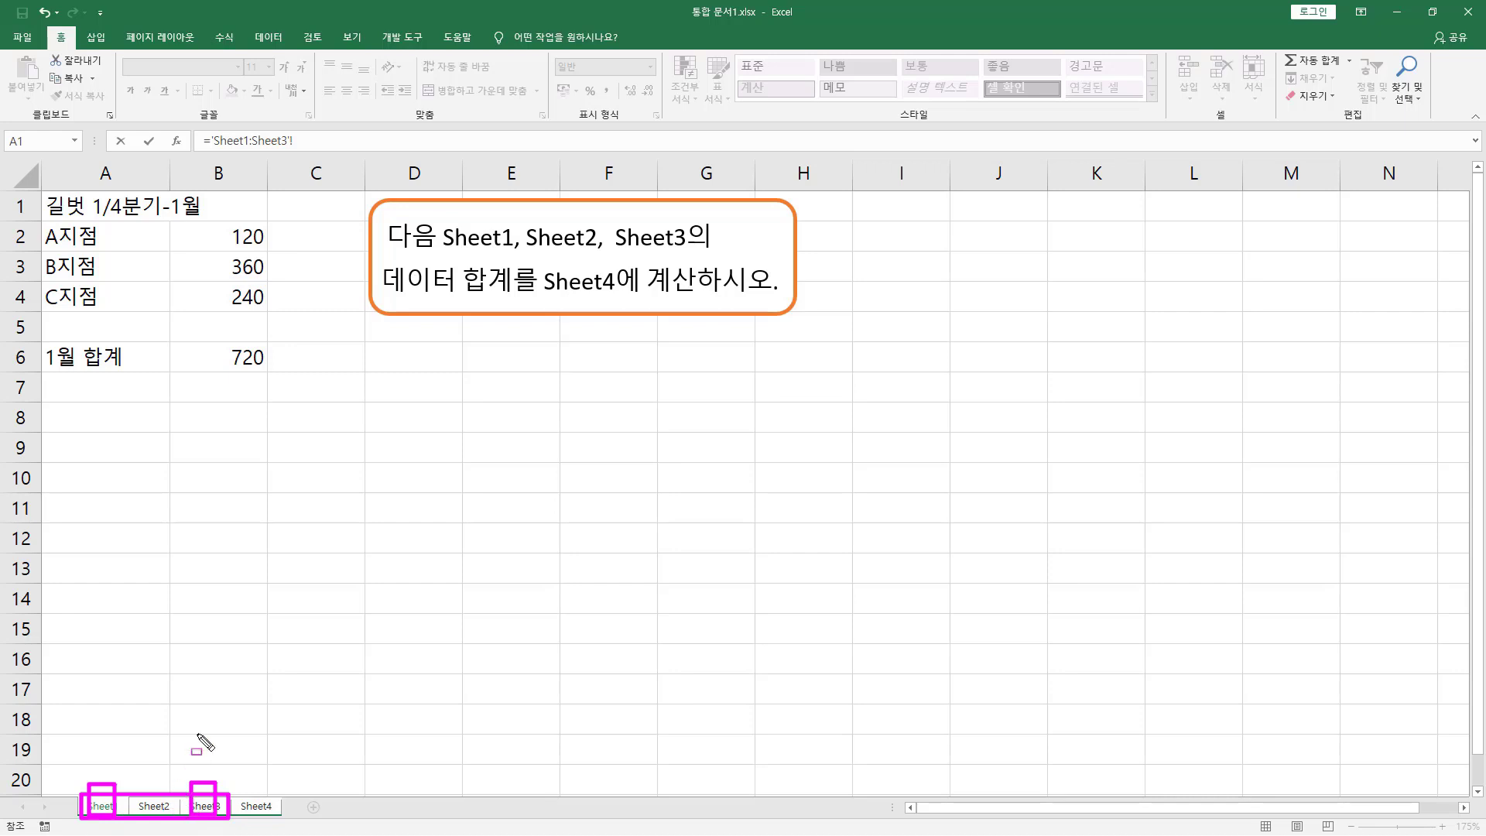
{"action": "key", "text": "Escape"}
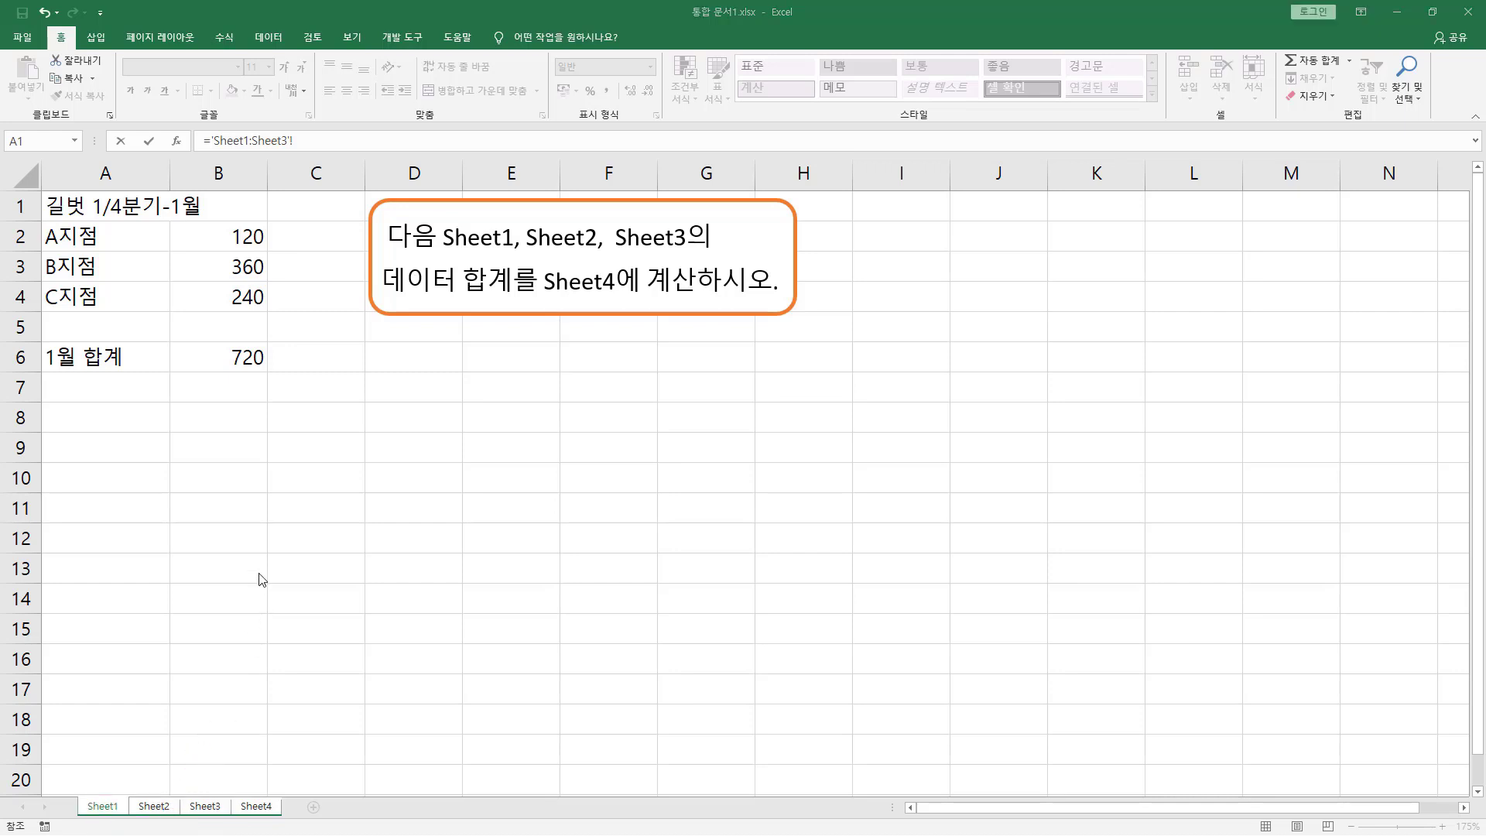
{"action": "left_click", "coordinate": [224, 236]}
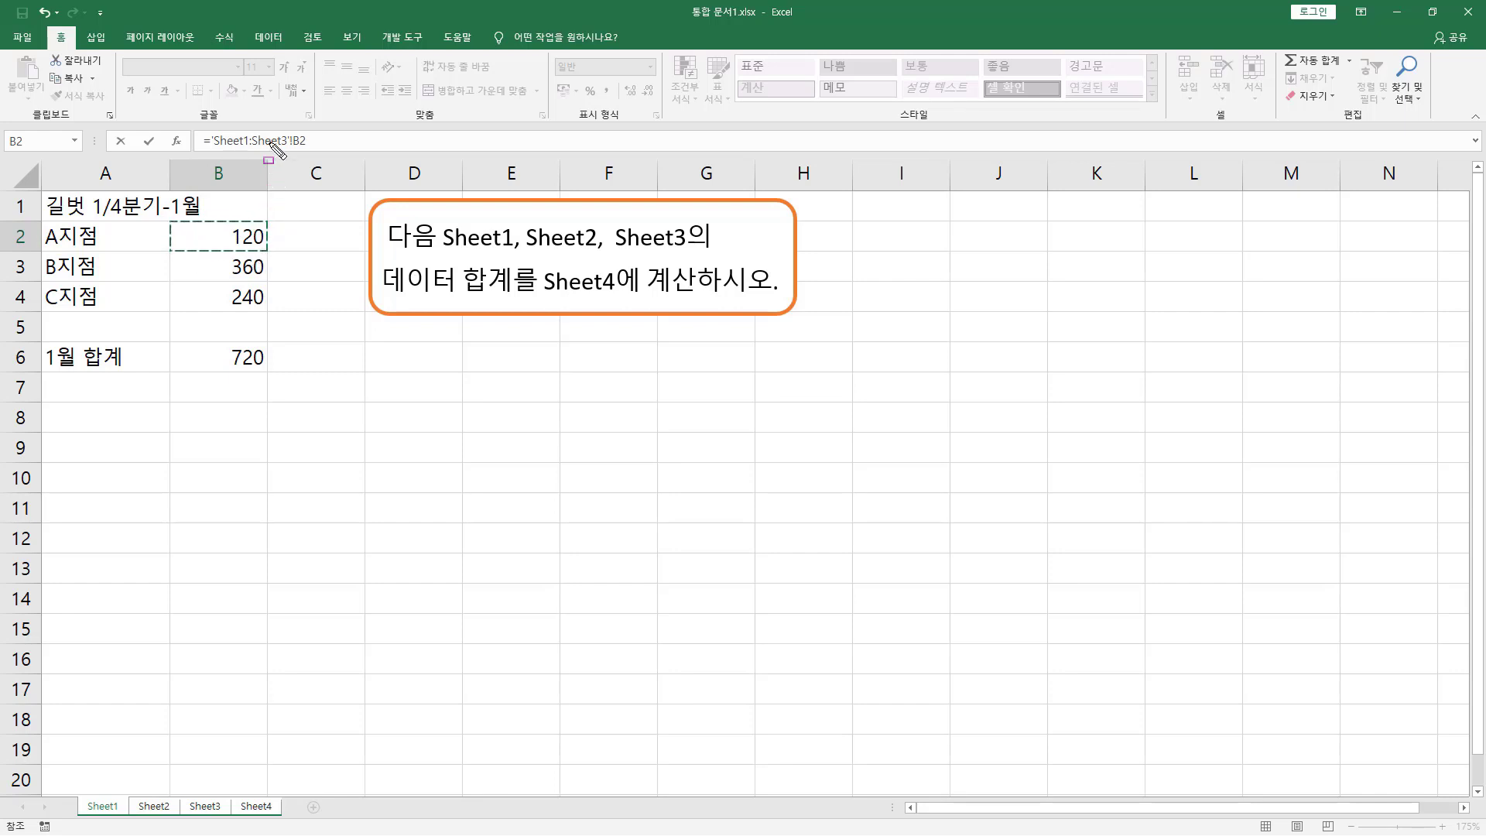
{"action": "left_click_drag", "start_coordinate": [214, 151], "coordinate": [307, 149]}
{"action": "key", "text": "Escape"}
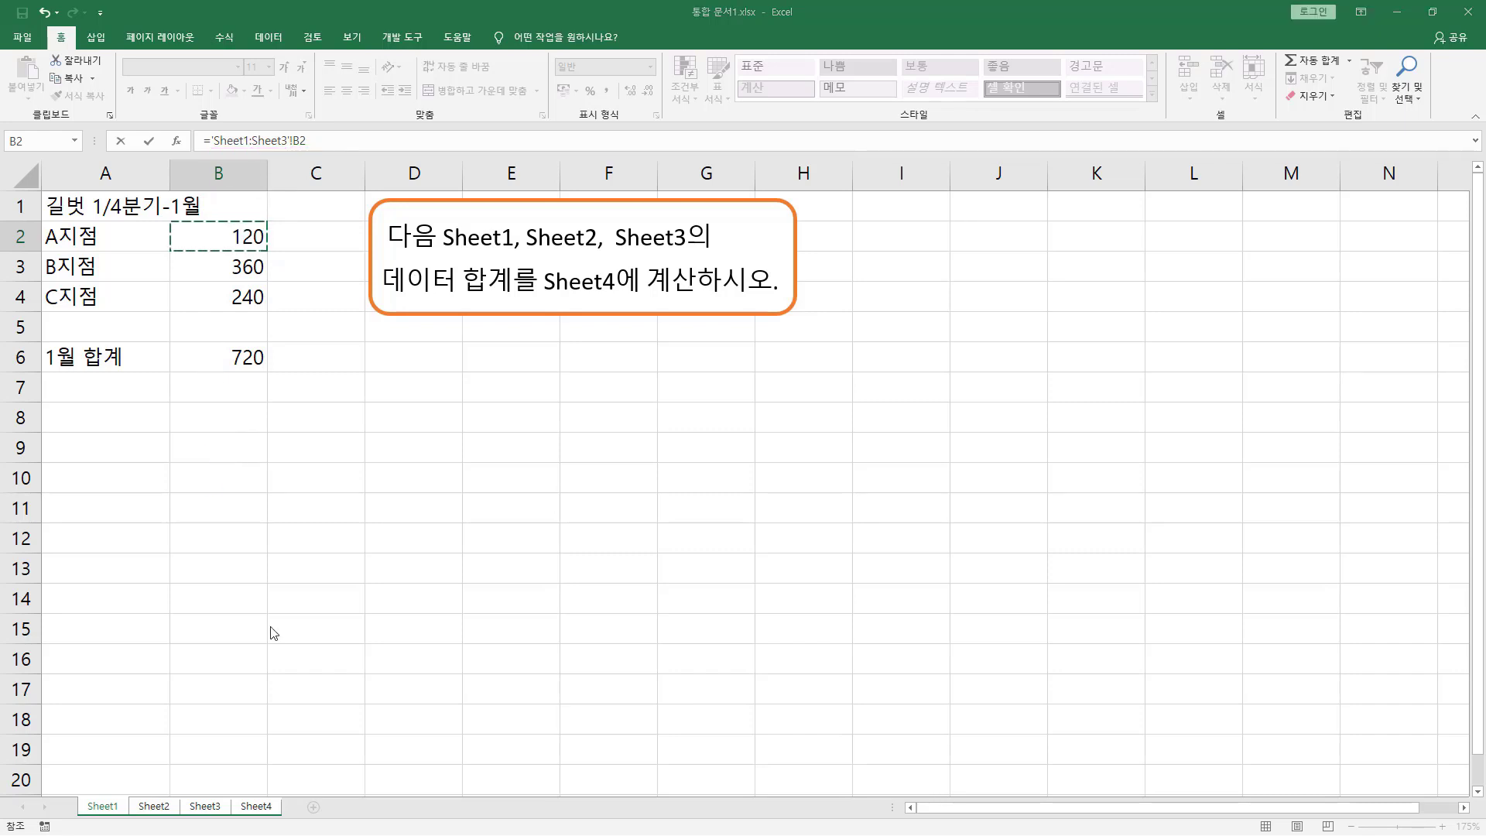
{"action": "left_click", "coordinate": [256, 807]}
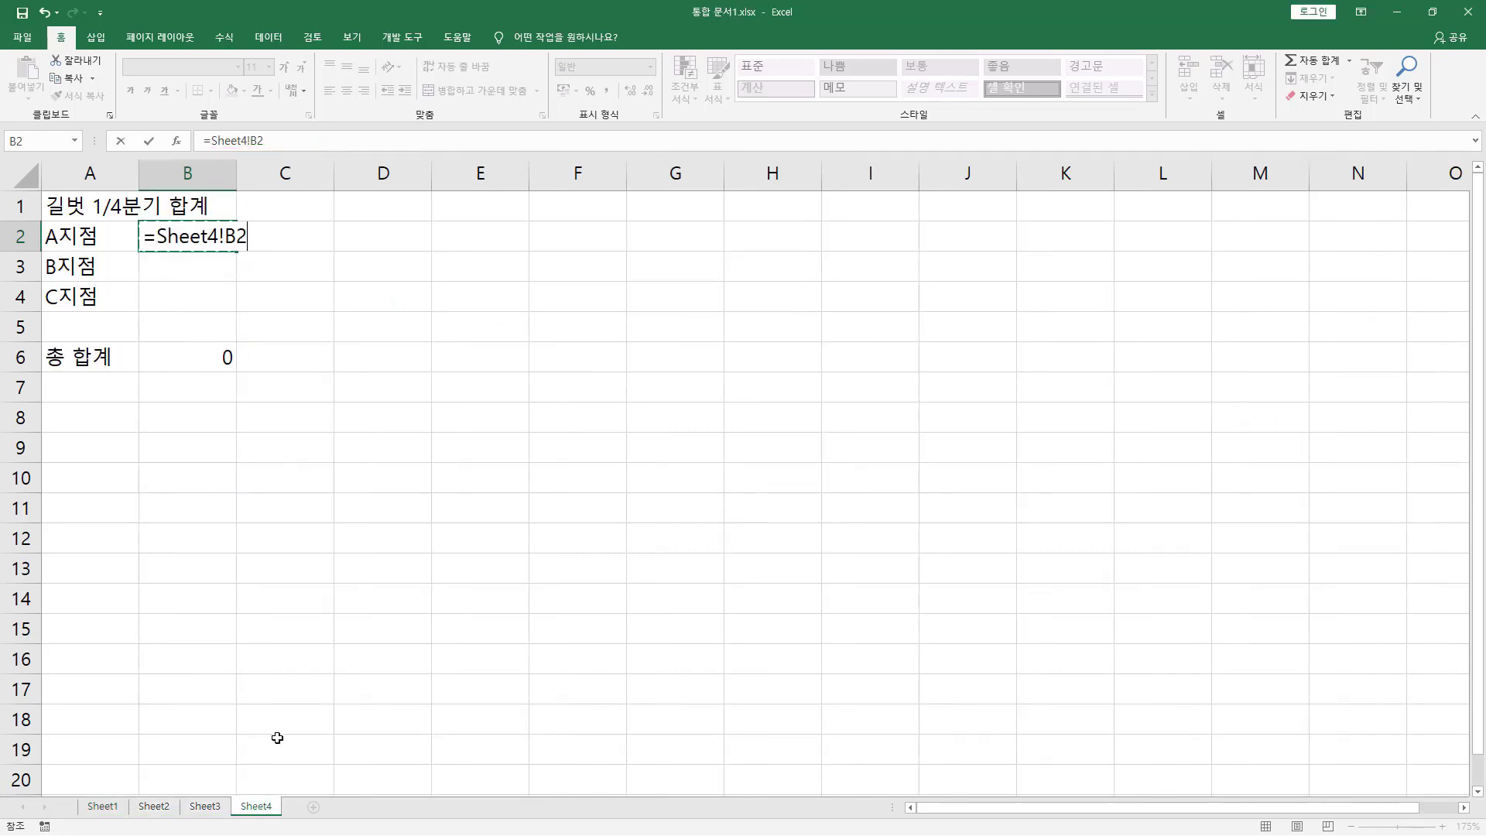
{"action": "key", "text": "Escape"}
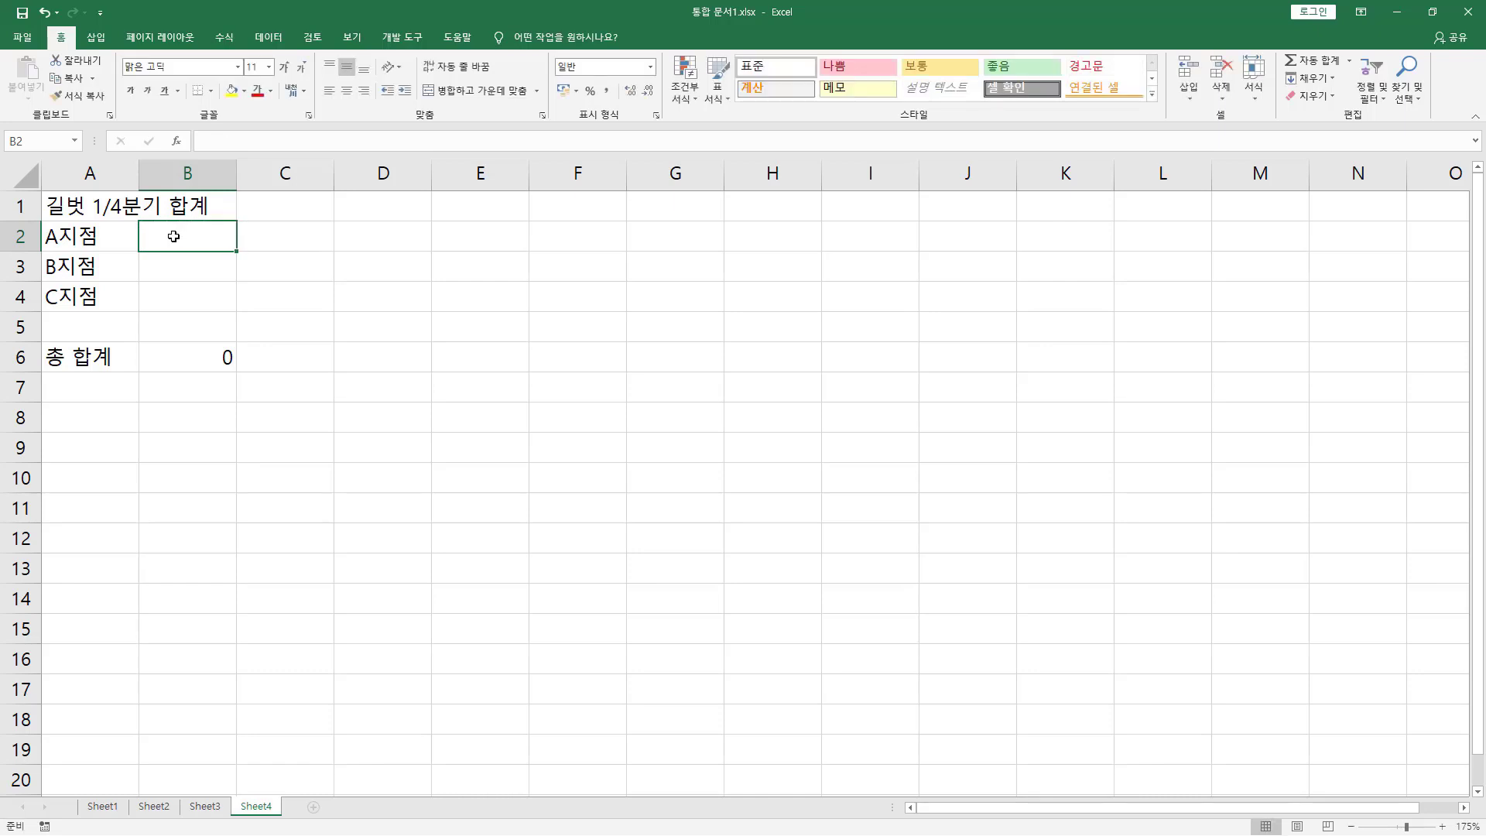
Enter the 3D reference formula =SUM(Sheet1:Sheet3!B2) in cell B2 of Sheet4 for the A지점 total.
{"action": "type", "text": "="}
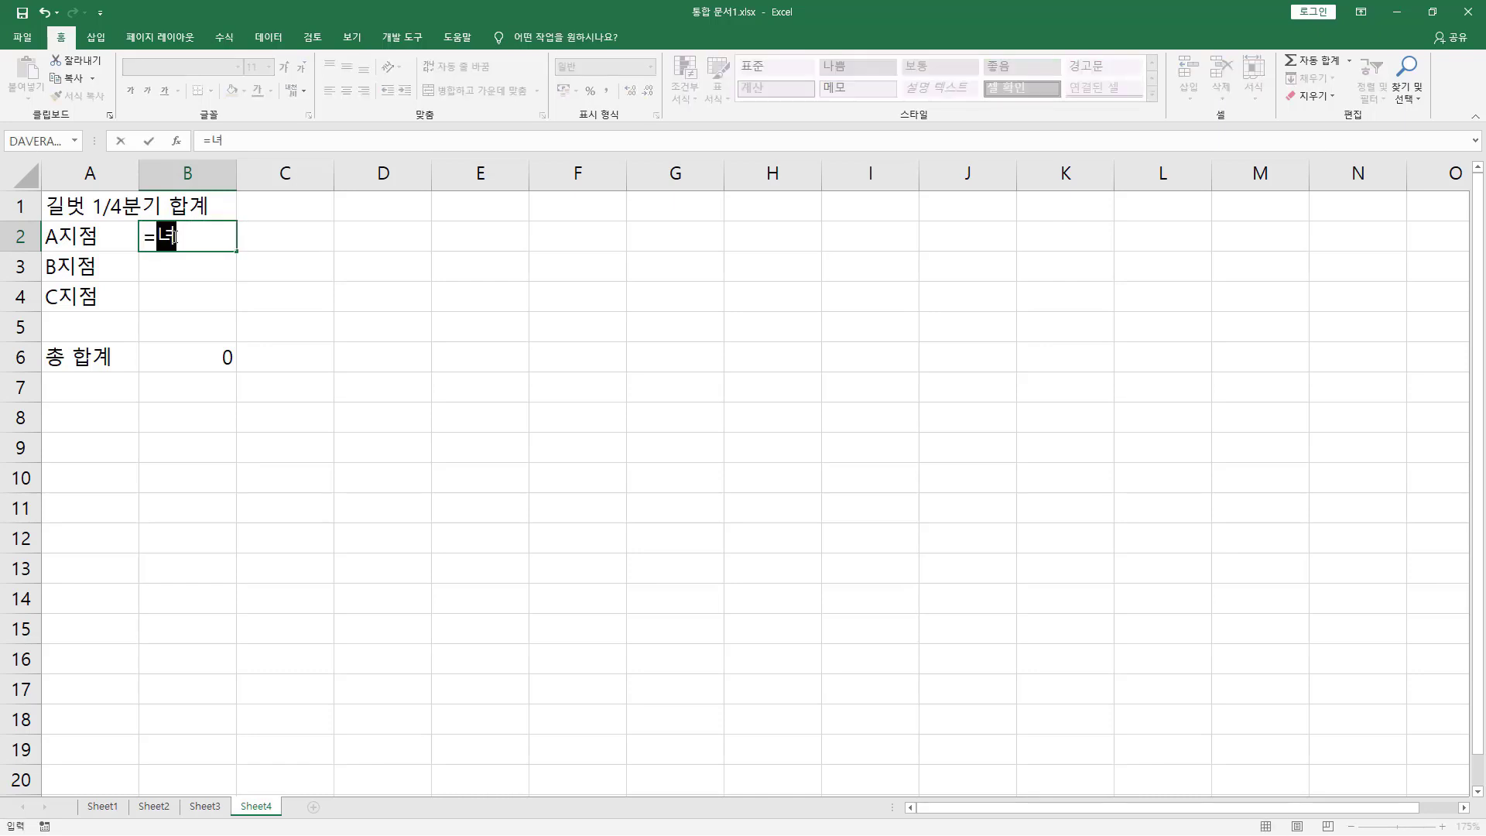
{"action": "type", "text": "sum"}
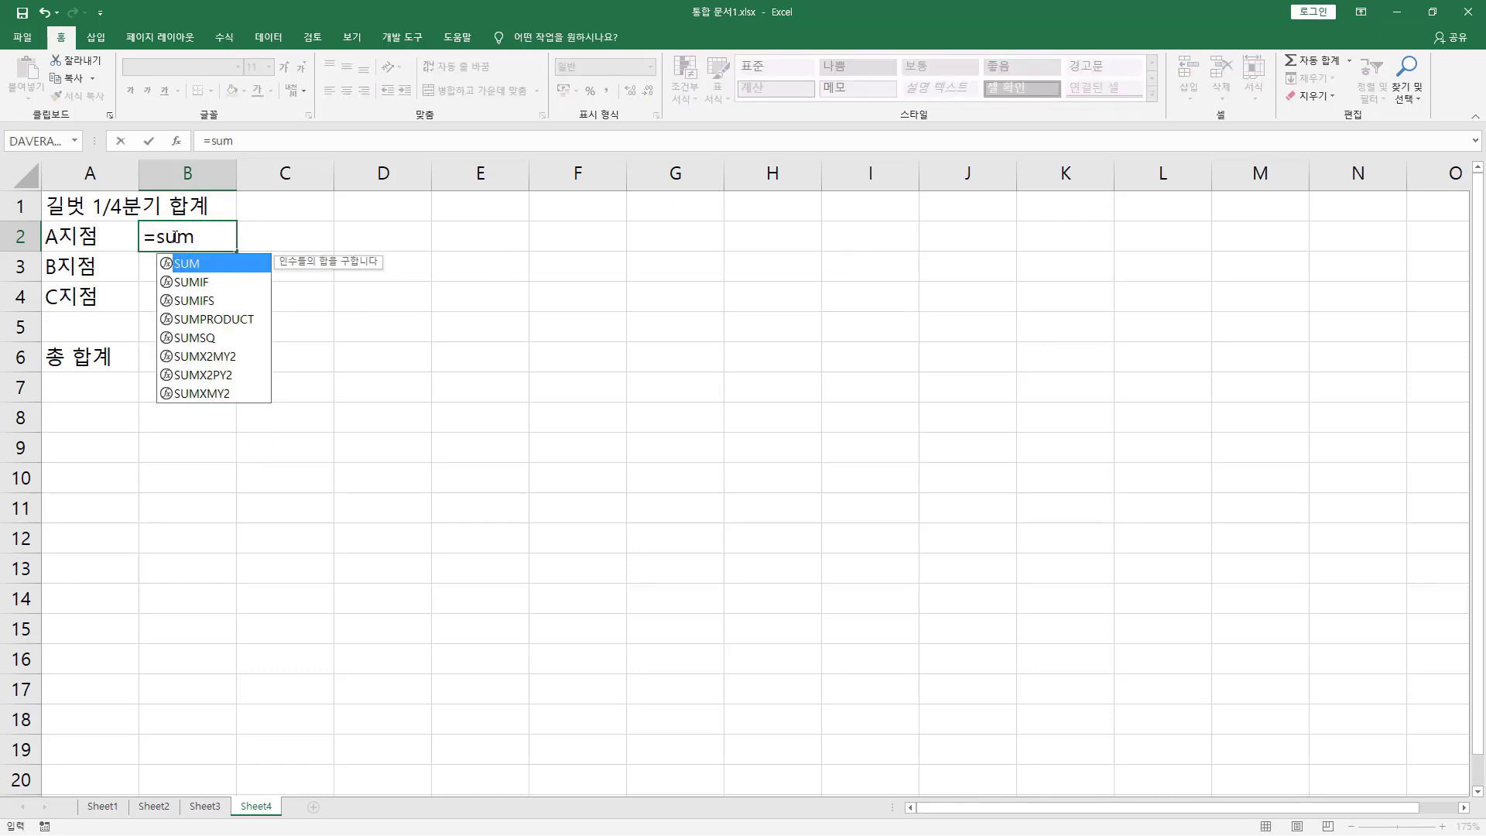
{"action": "type", "text": "("}
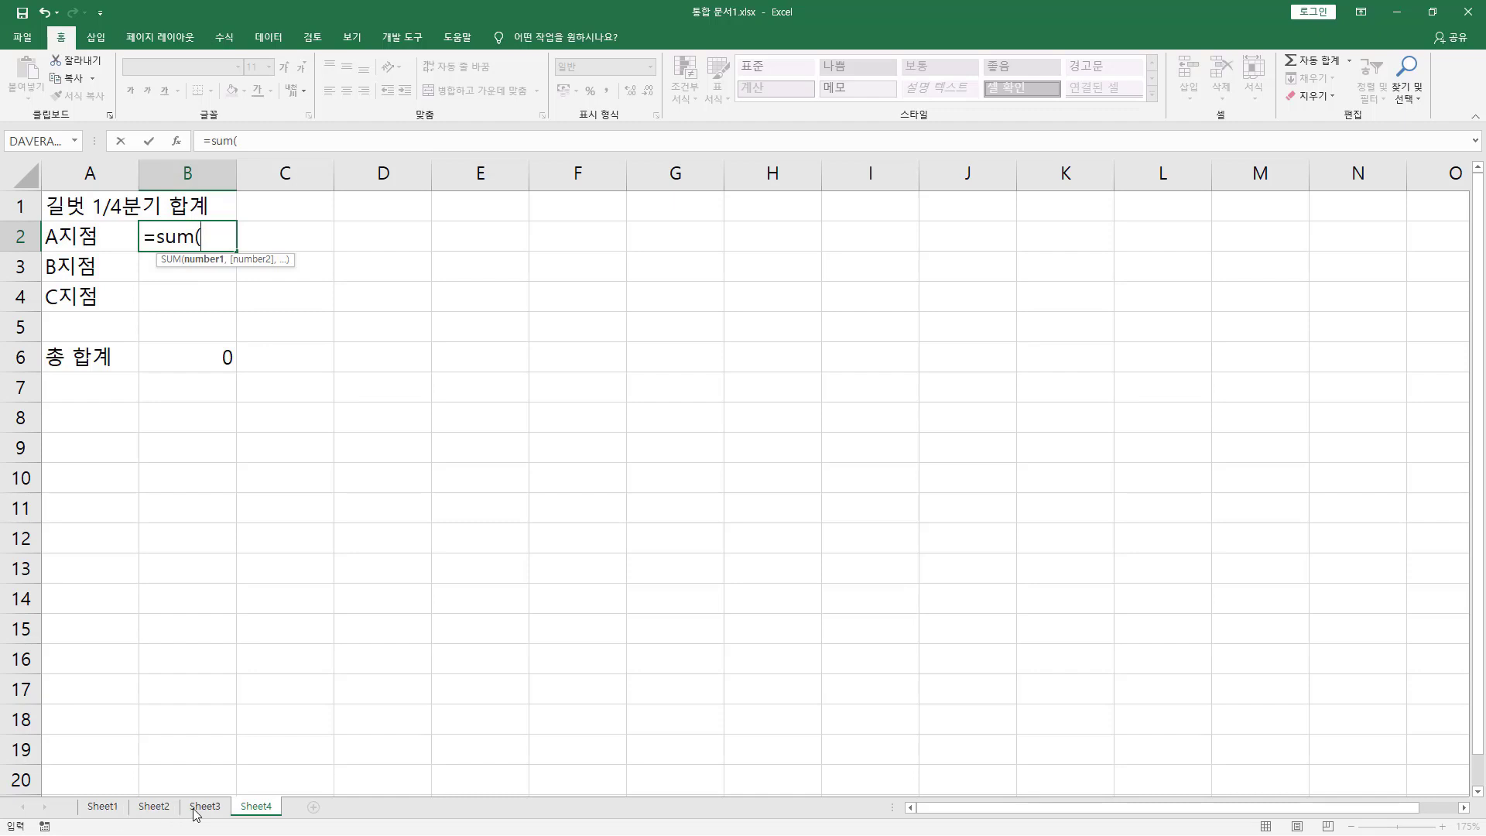
{"action": "left_click", "coordinate": [104, 811]}
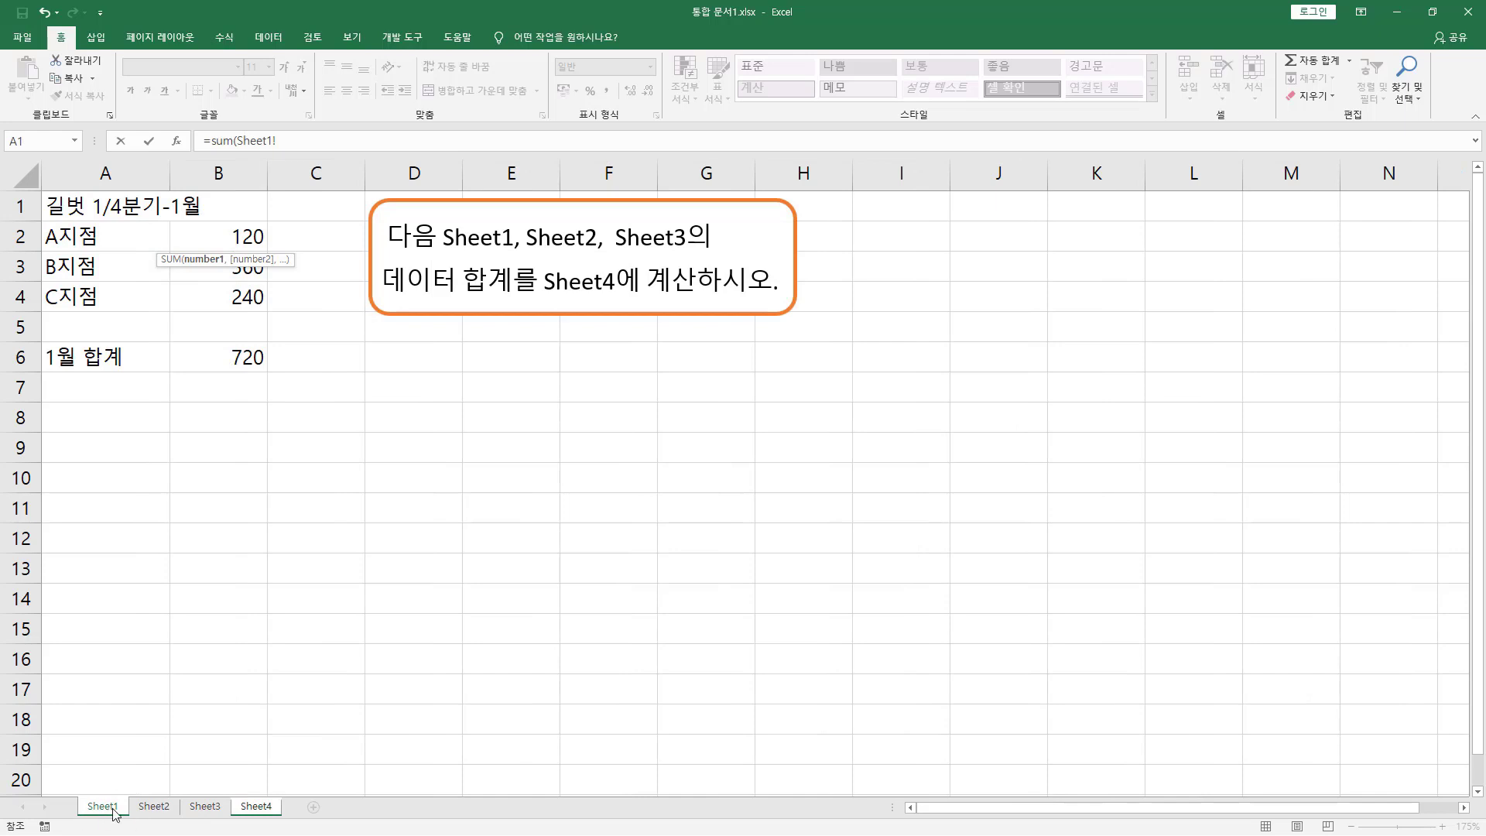
{"action": "left_click", "coordinate": [206, 807], "text": "shift"}
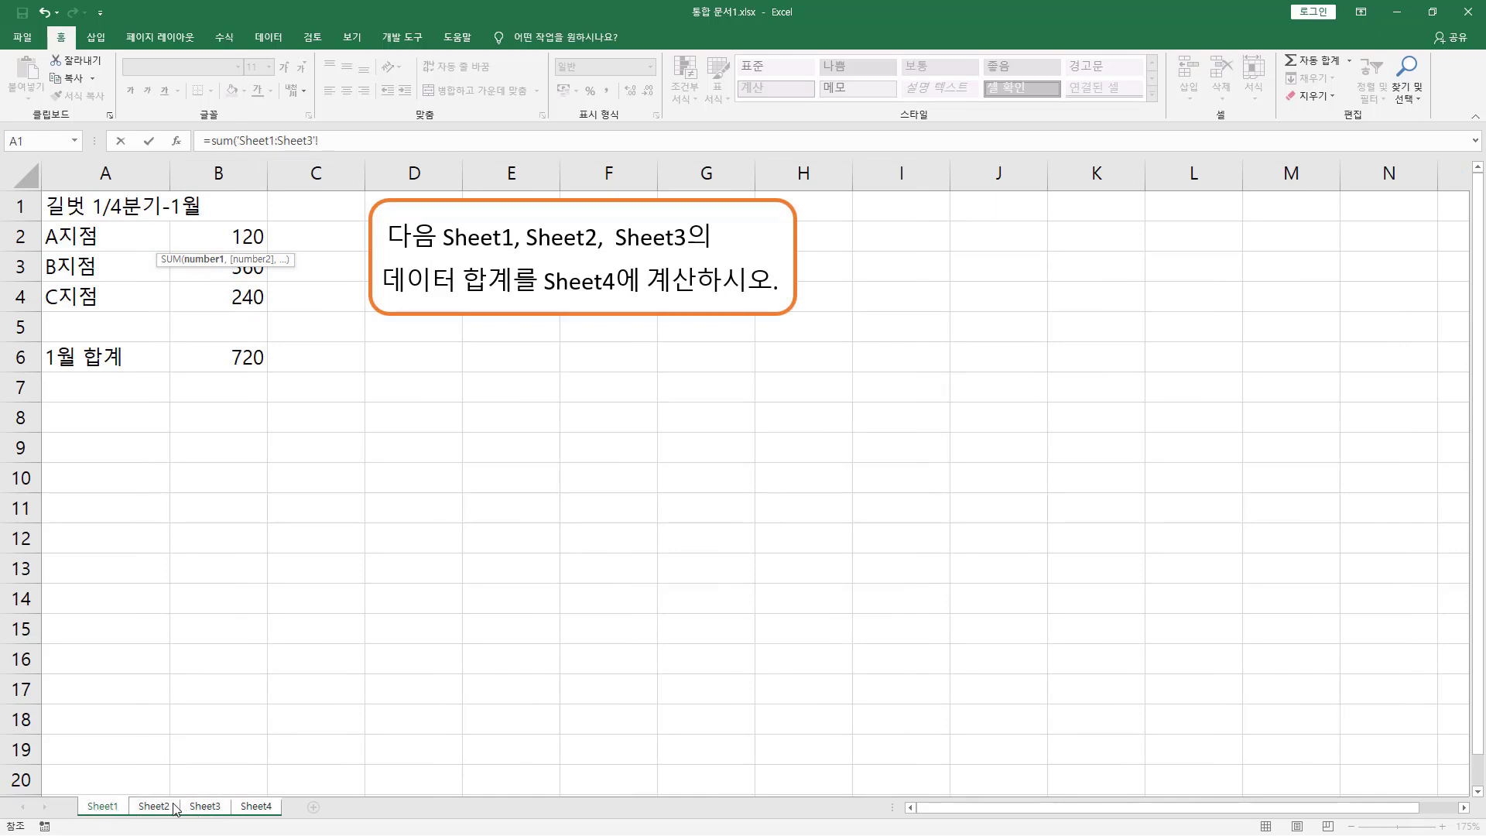
{"action": "left_click", "coordinate": [224, 233]}
{"action": "type", "text": ")"}
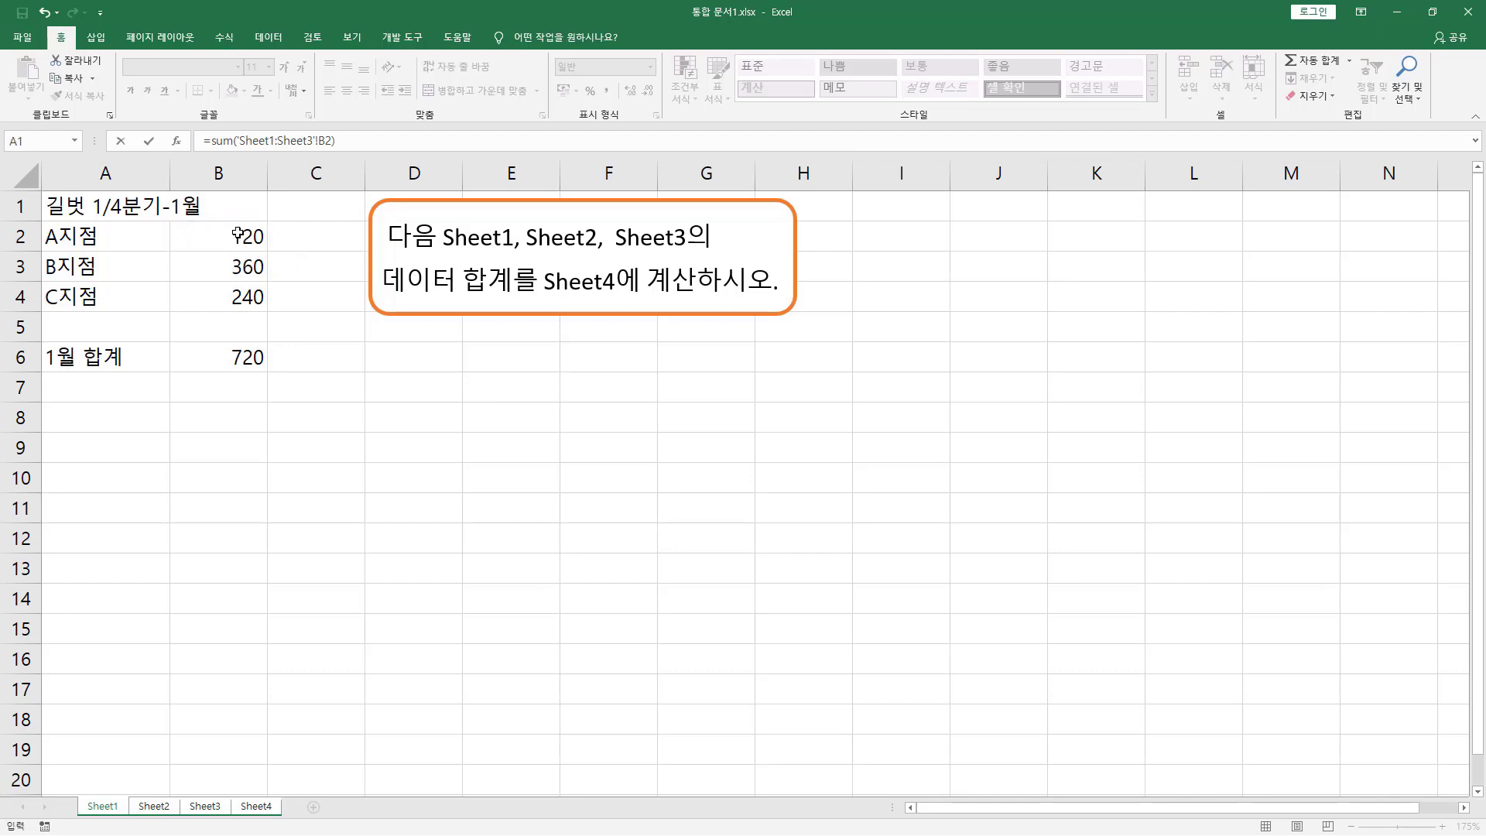
{"action": "key", "text": "Return"}
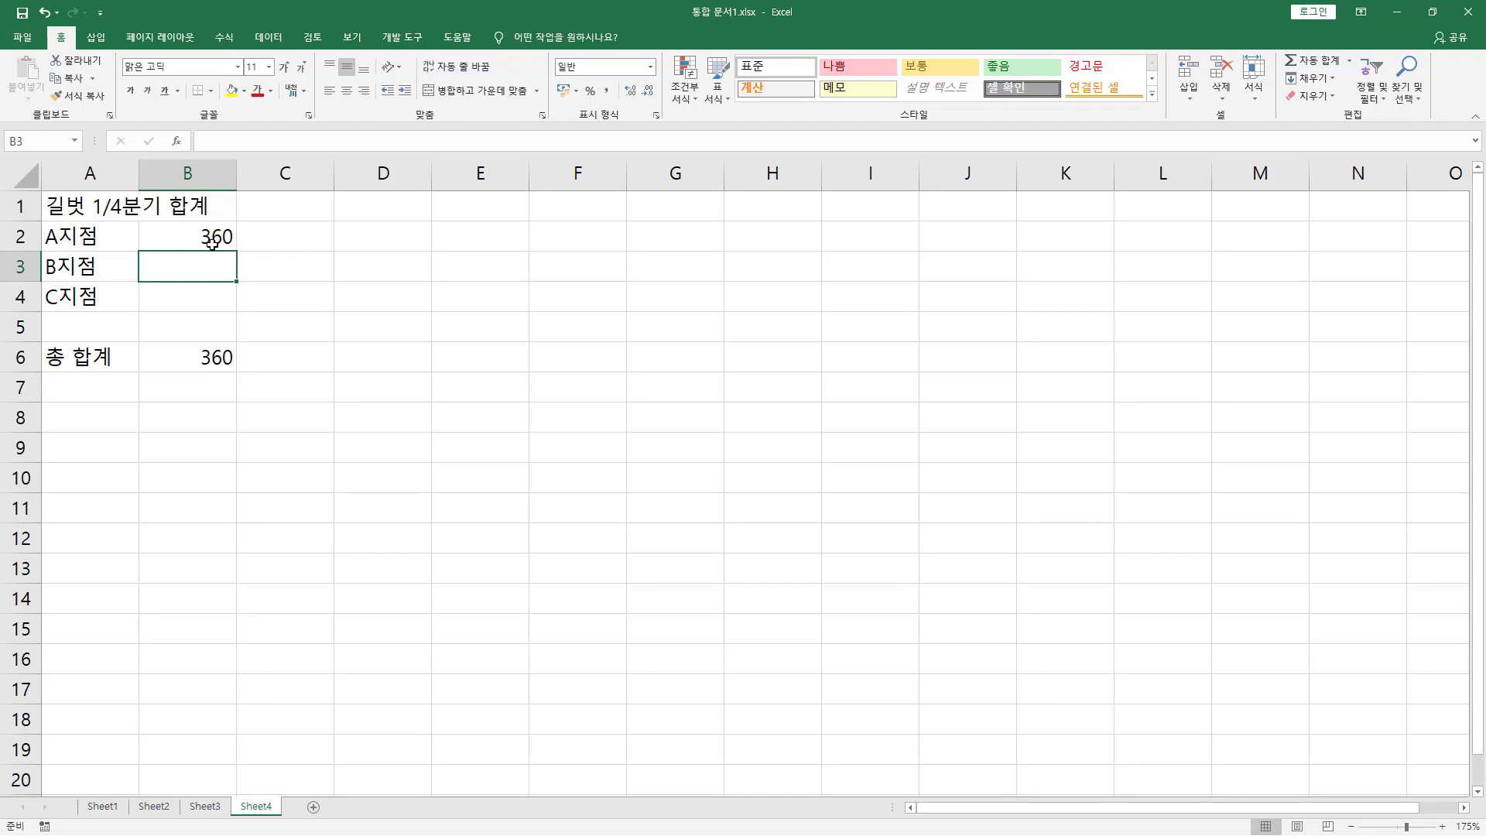
Enter the 3D reference formula =SUM(Sheet1:Sheet3!B3) in cell B3 of Sheet4 for the B지점 total.
{"action": "type", "text": "="}
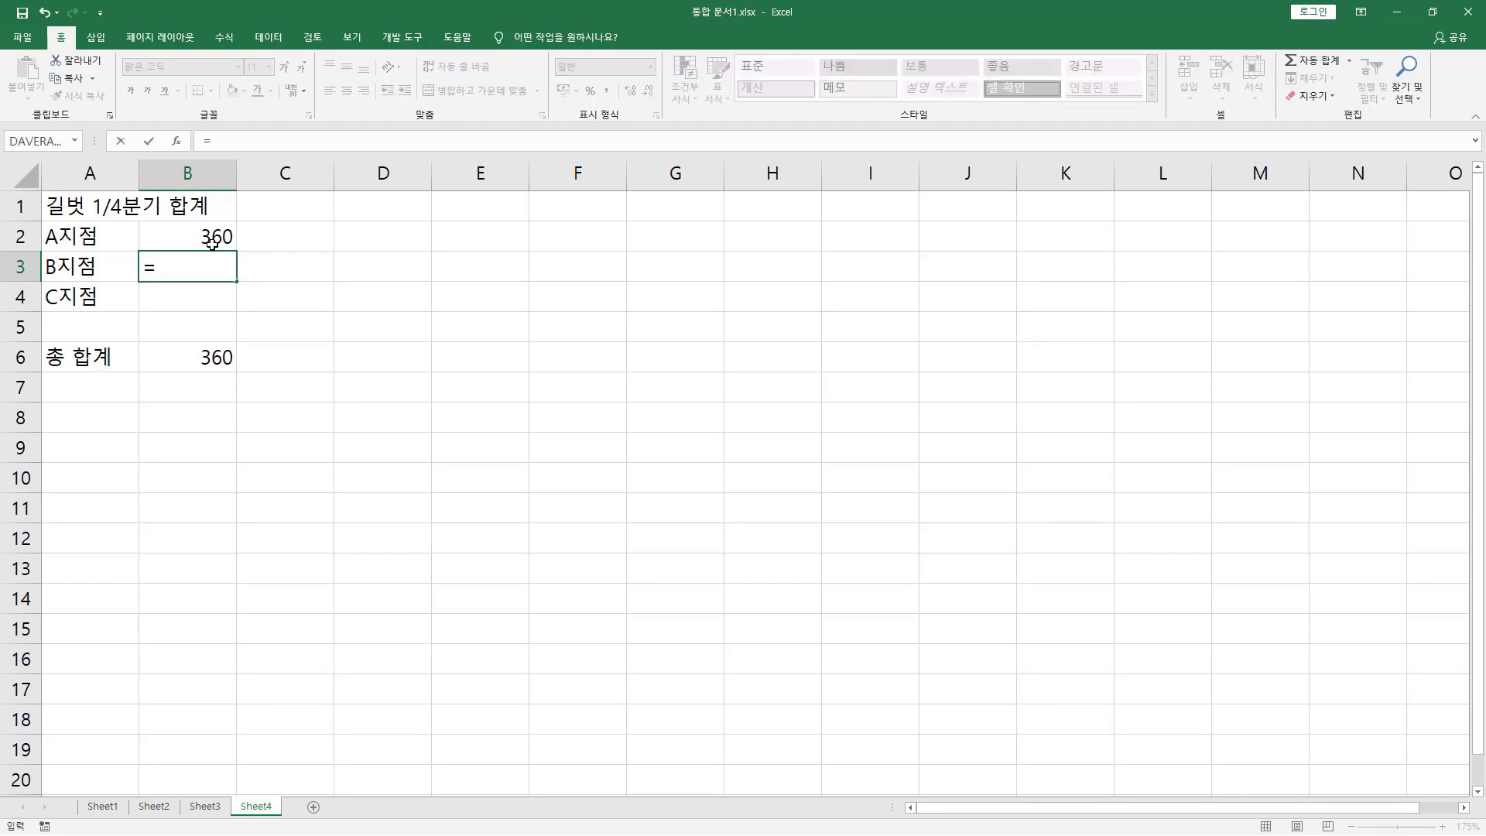
{"action": "type", "text": "sum"}
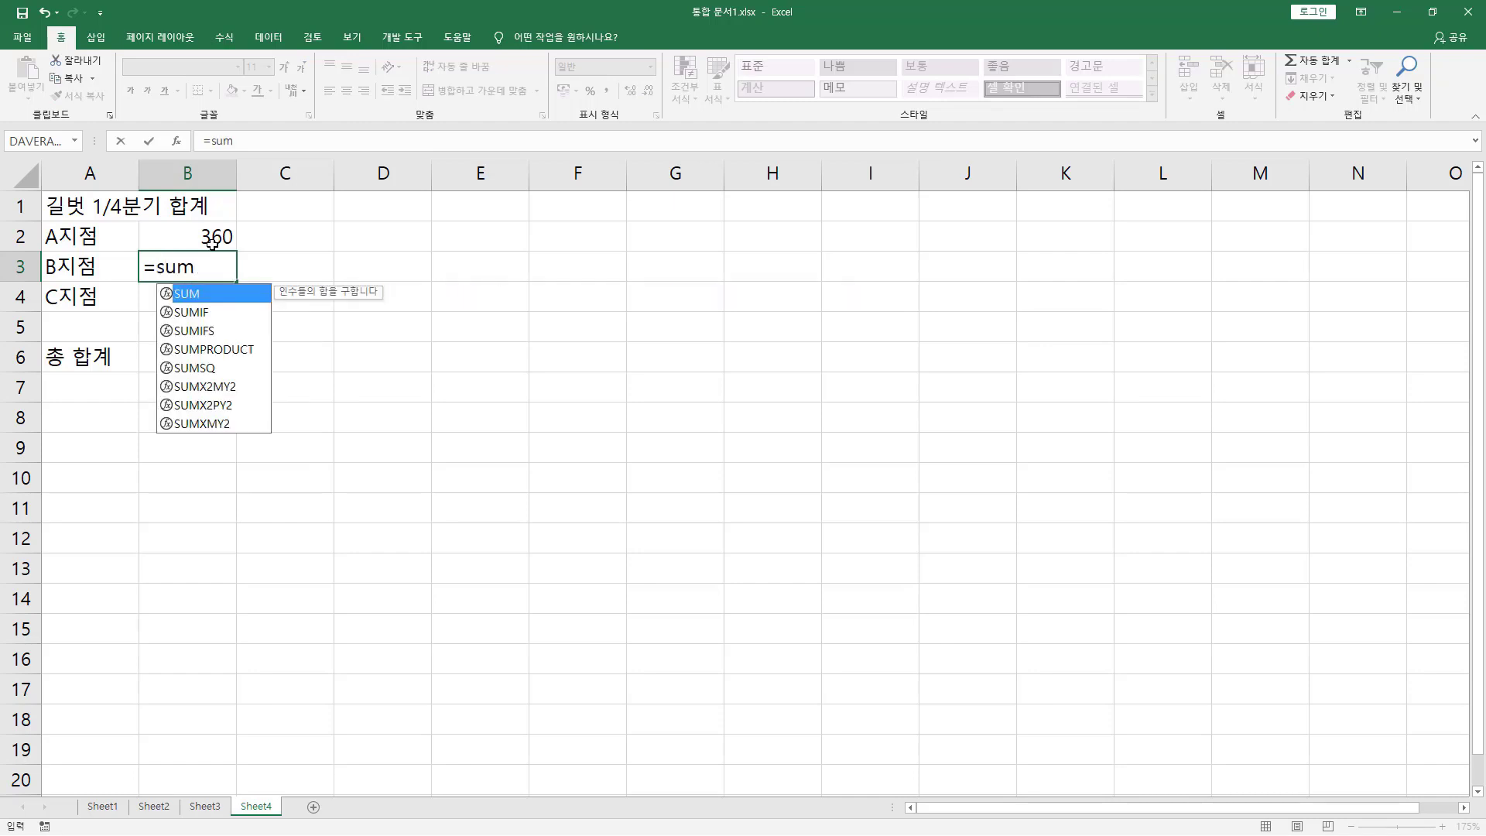
{"action": "type", "text": "("}
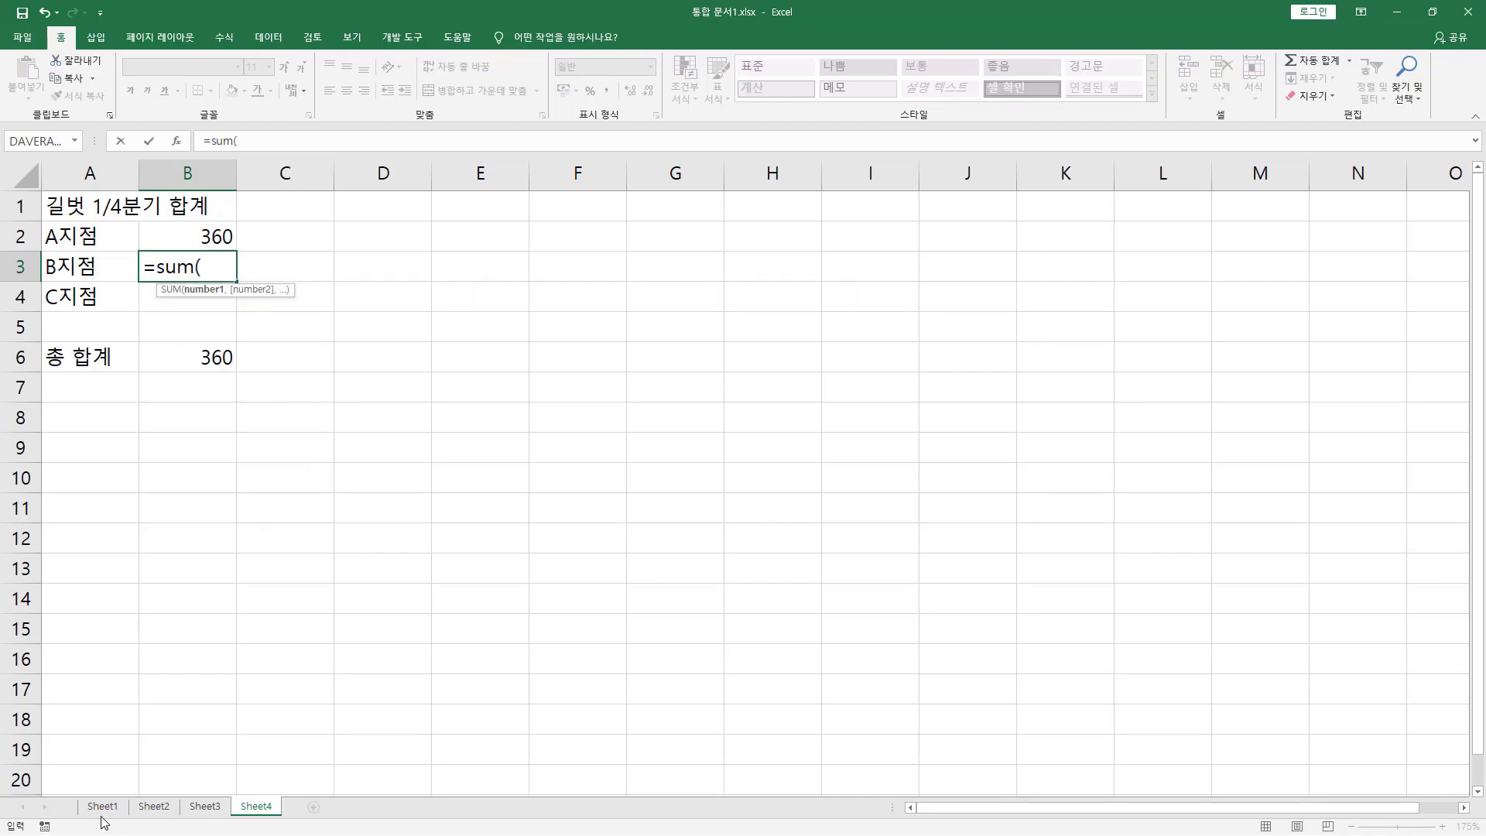
{"action": "left_click", "coordinate": [110, 809]}
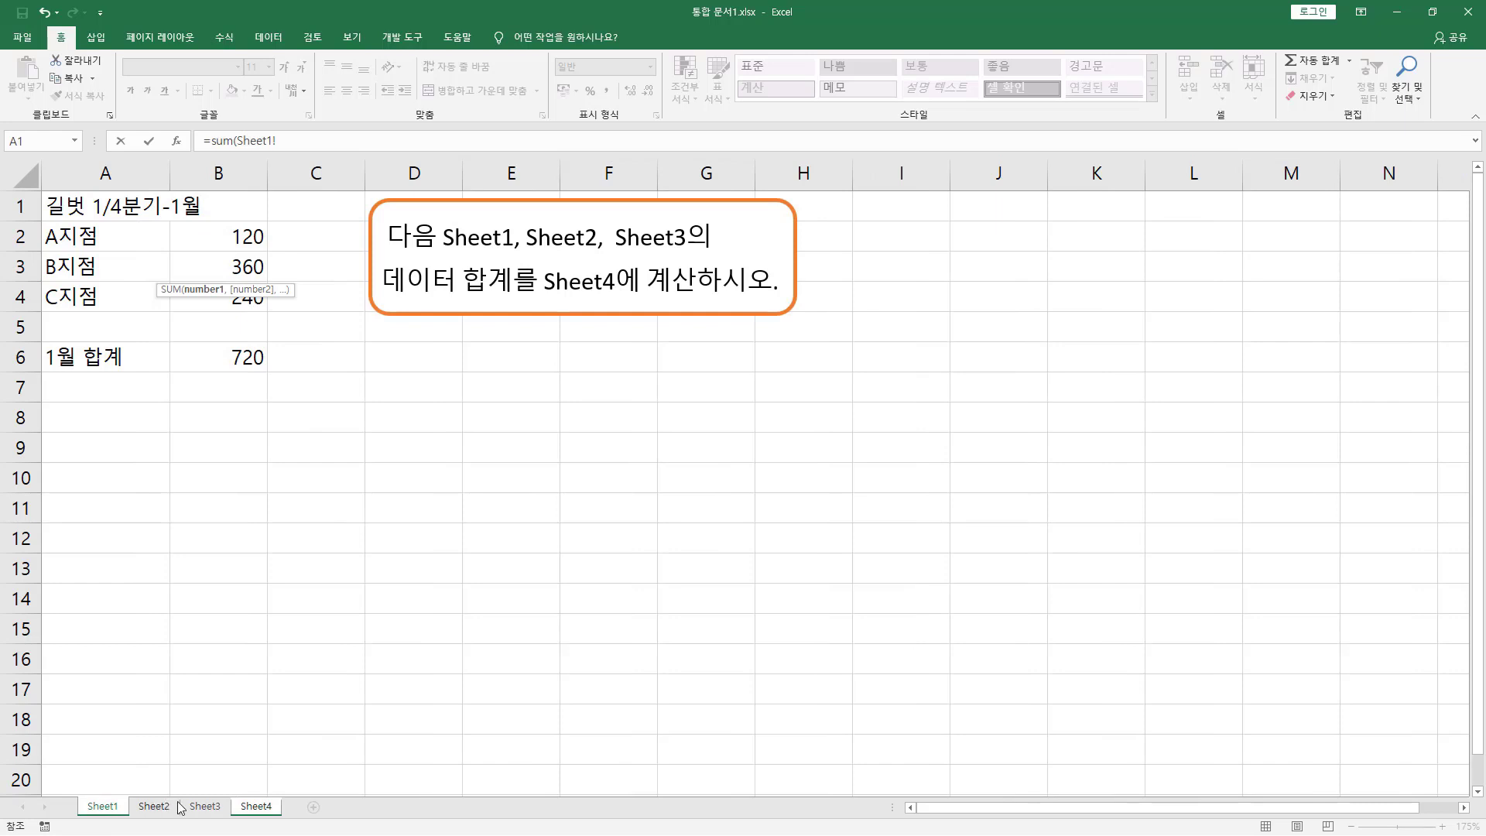
{"action": "left_click", "coordinate": [203, 807], "text": "shift"}
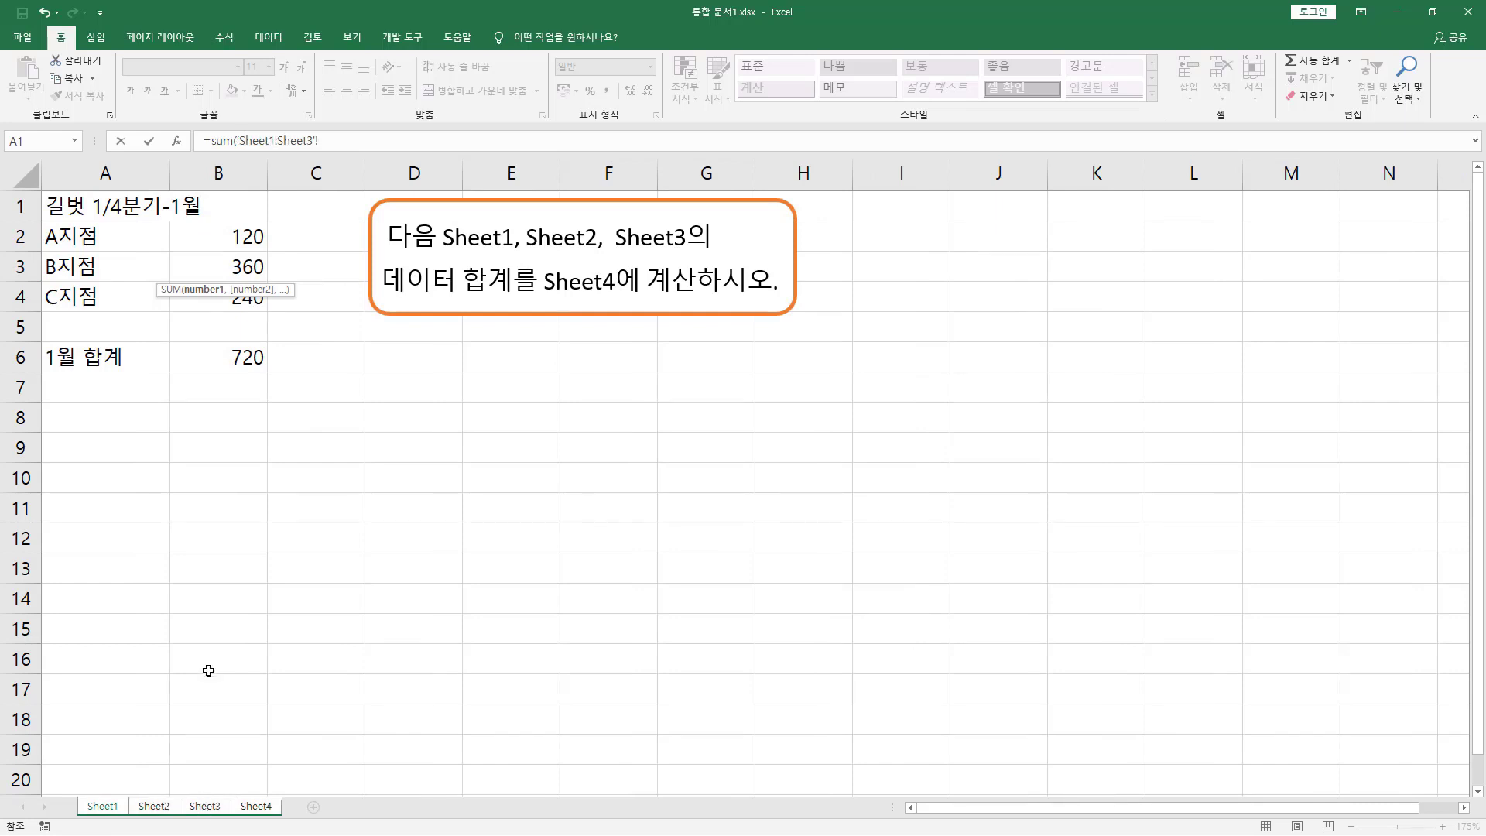
{"action": "left_click", "coordinate": [218, 266]}
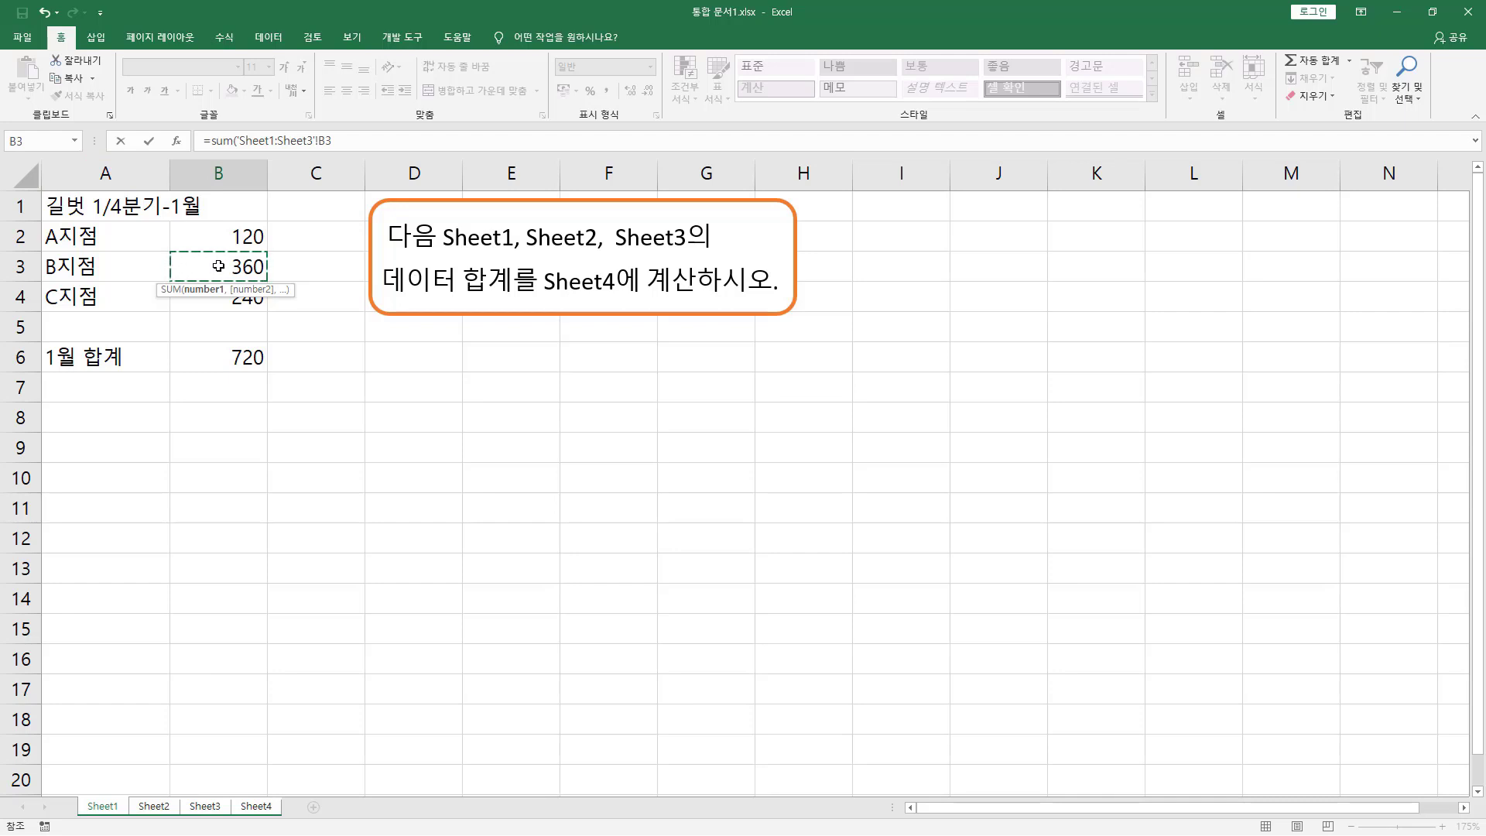
{"action": "type", "text": ")"}
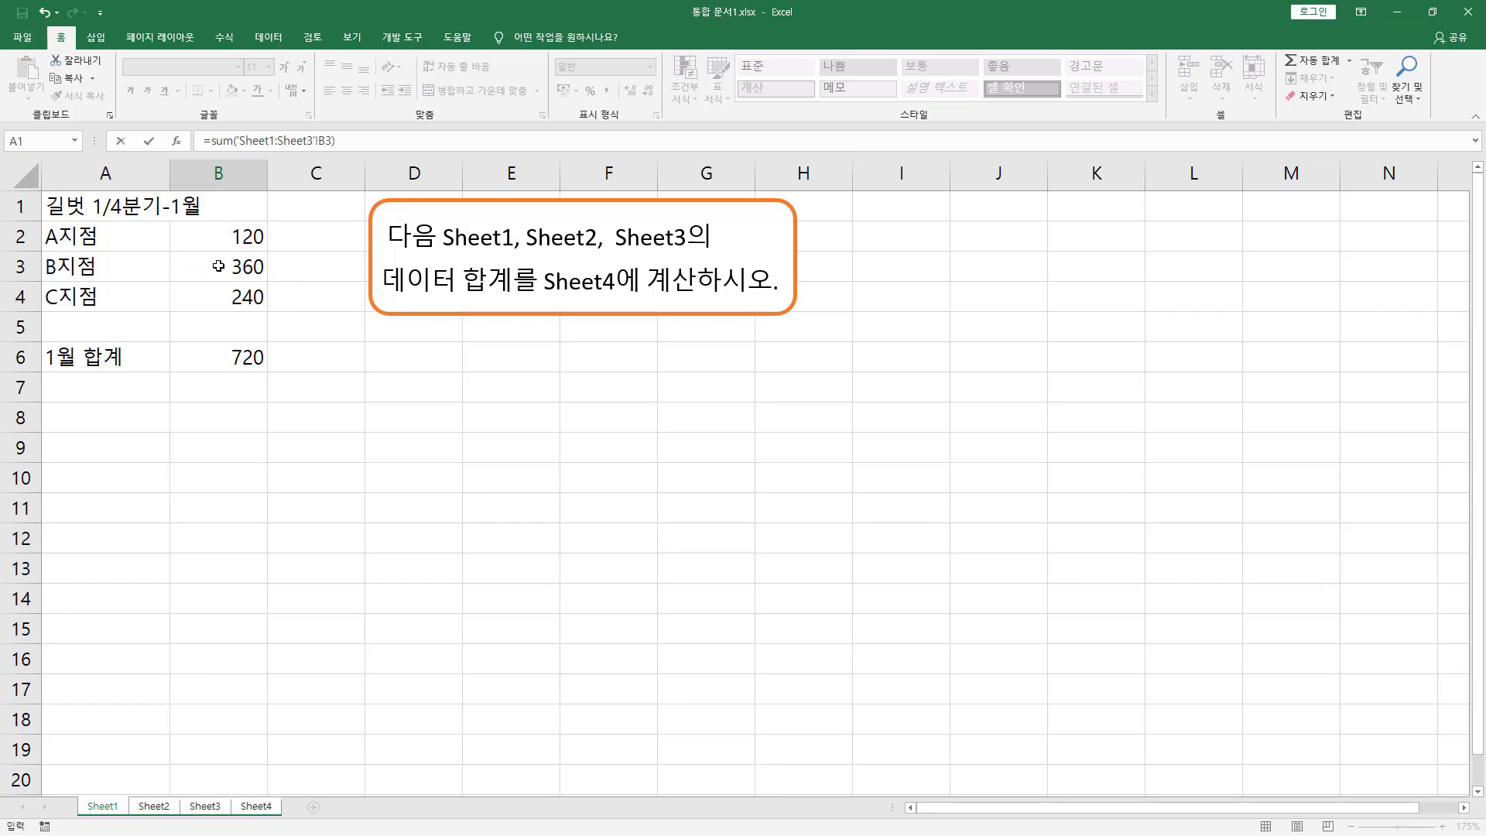
{"action": "key", "text": "Return"}
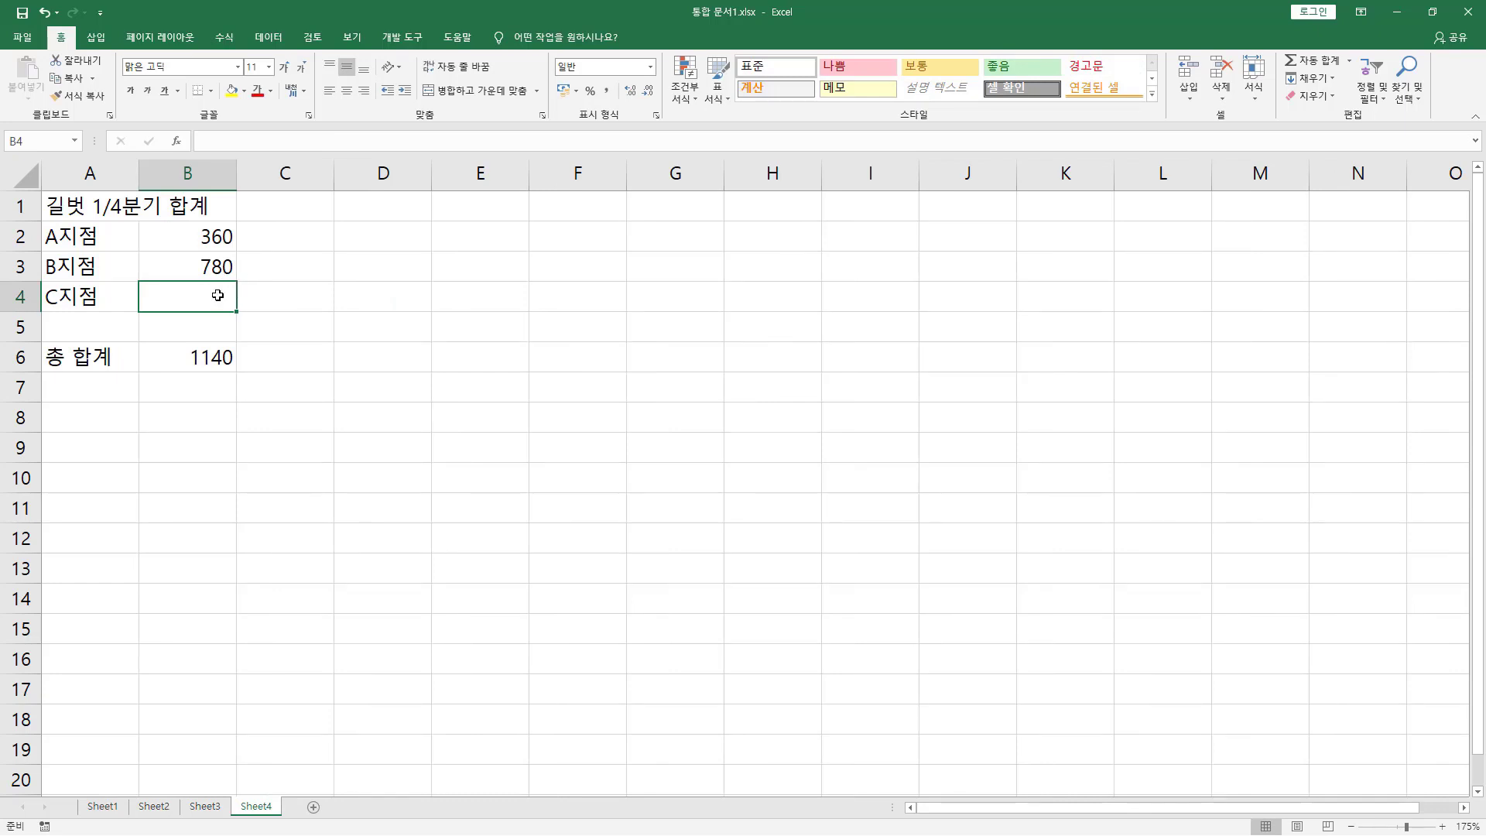
Enter the 3D reference formula =SUM(Sheet1:Sheet3!B4) in cell B4 of Sheet4 for the C지점 total.
{"action": "type", "text": "=sum"}
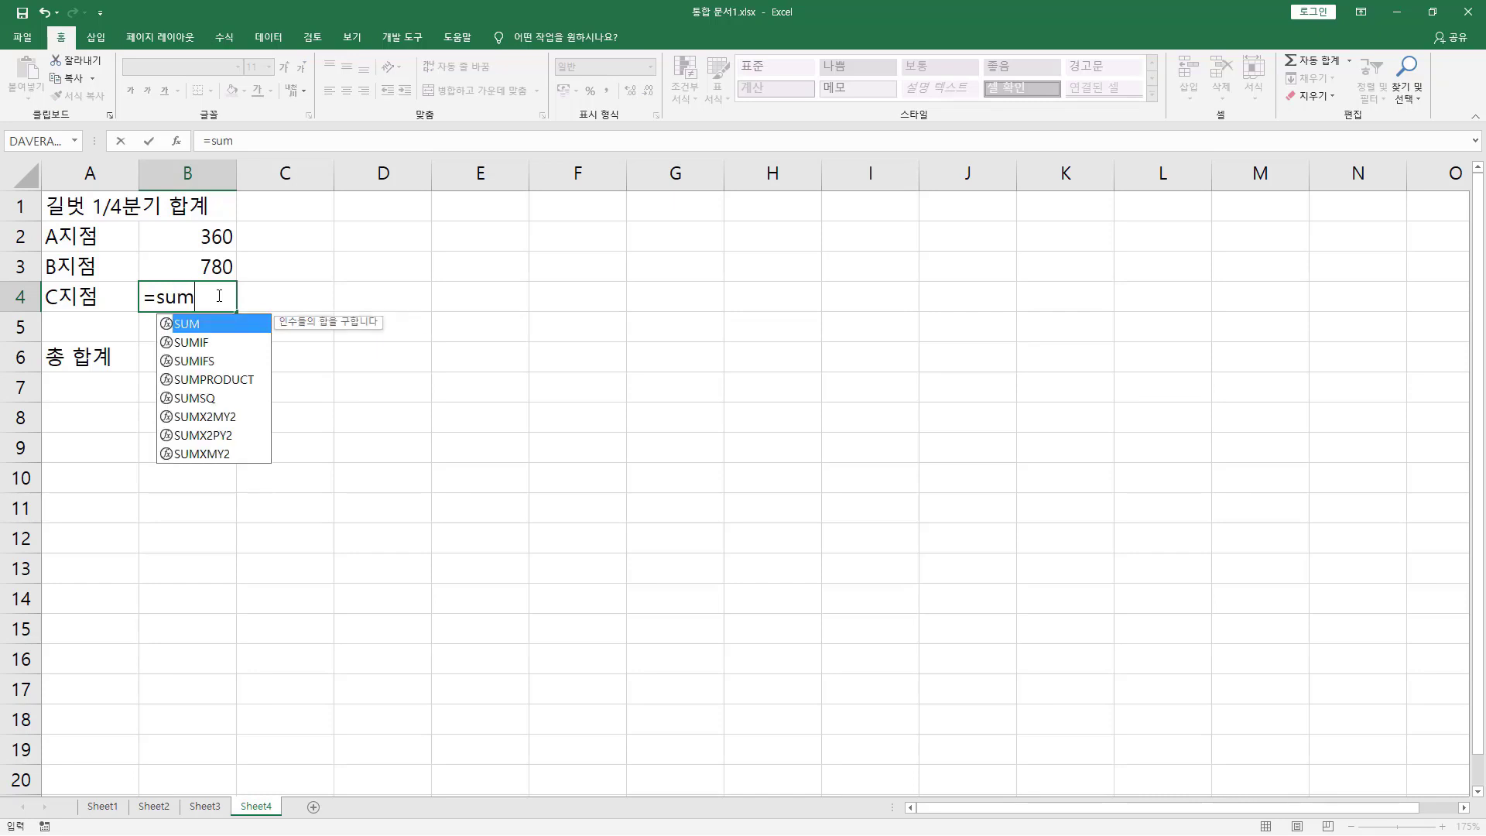
{"action": "type", "text": "("}
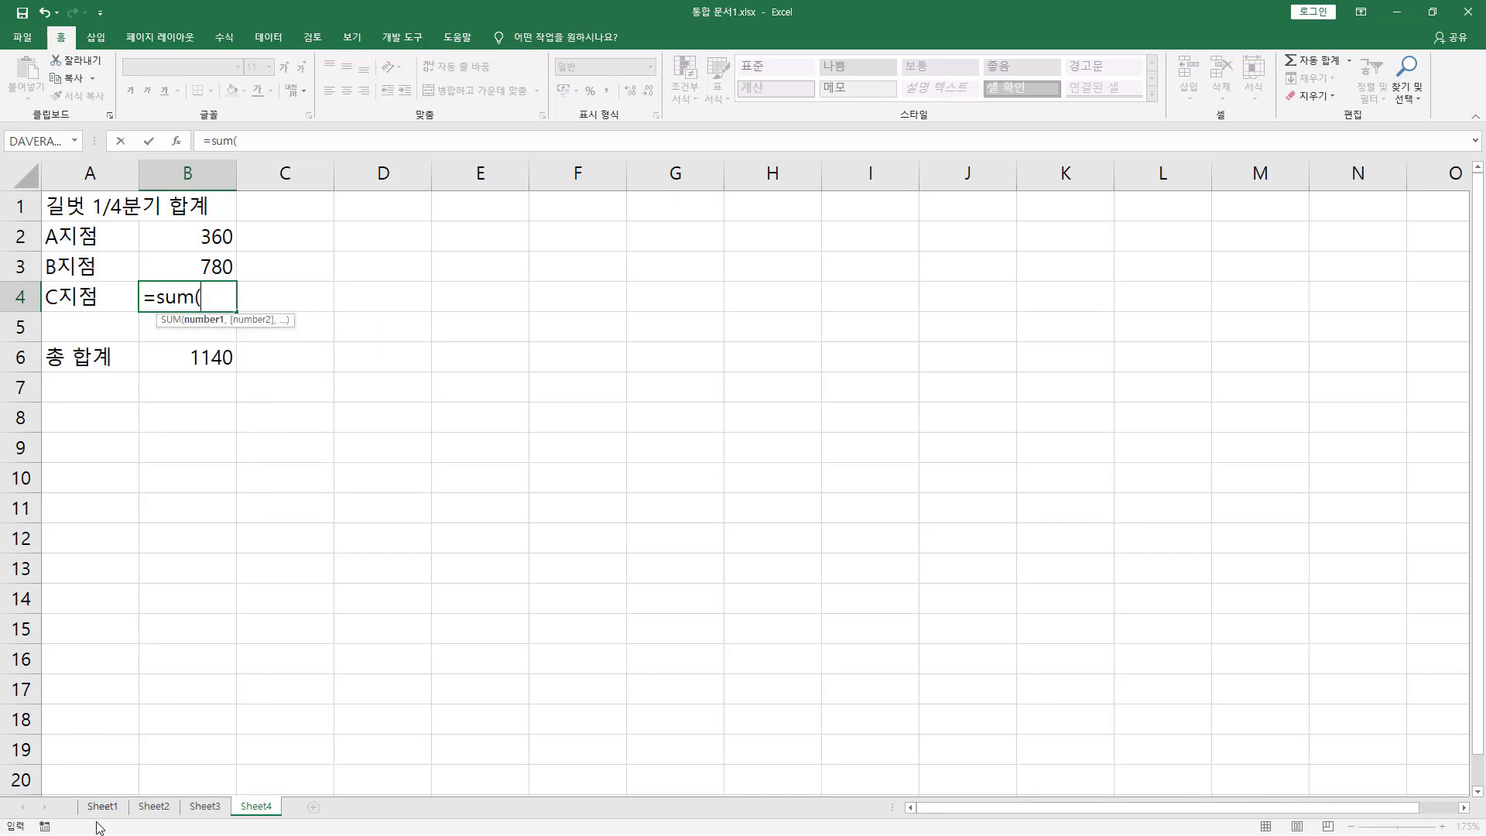
{"action": "left_click", "coordinate": [101, 808]}
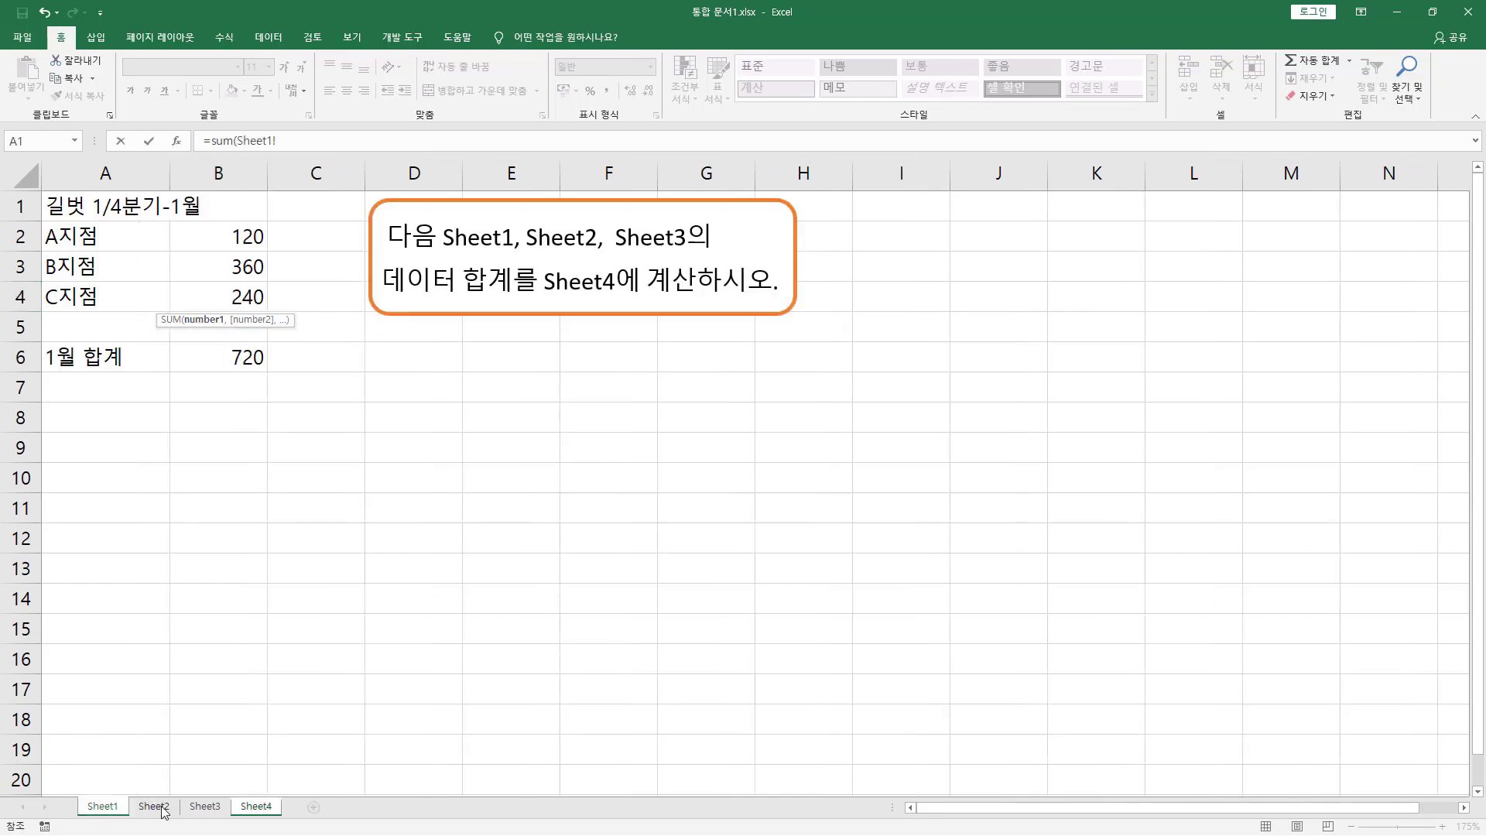
{"action": "left_click", "coordinate": [205, 808], "text": "shift"}
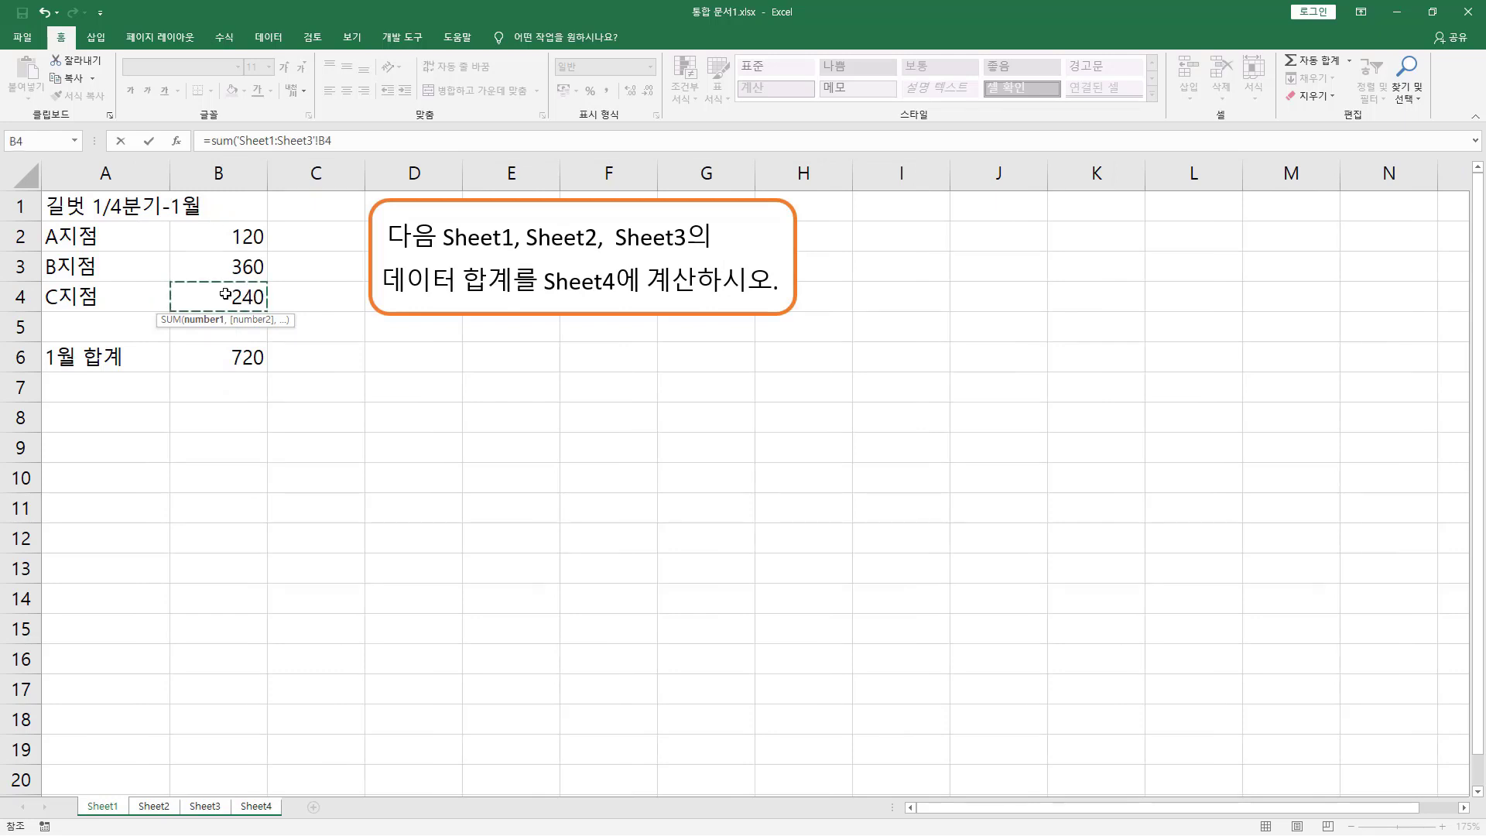
{"action": "left_click", "coordinate": [223, 293]}
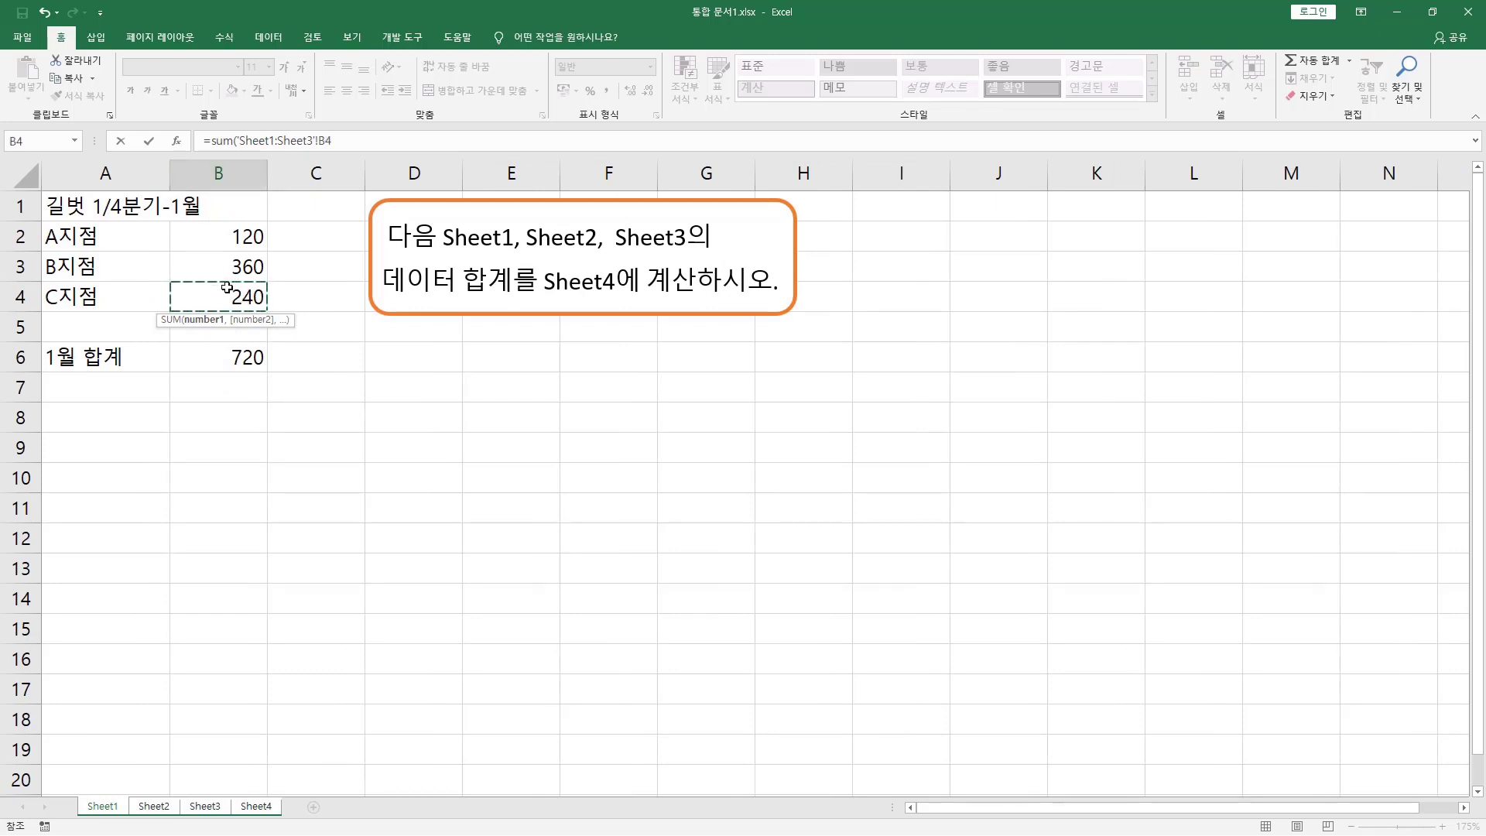
{"action": "type", "text": ")"}
{"action": "key", "text": "Return"}
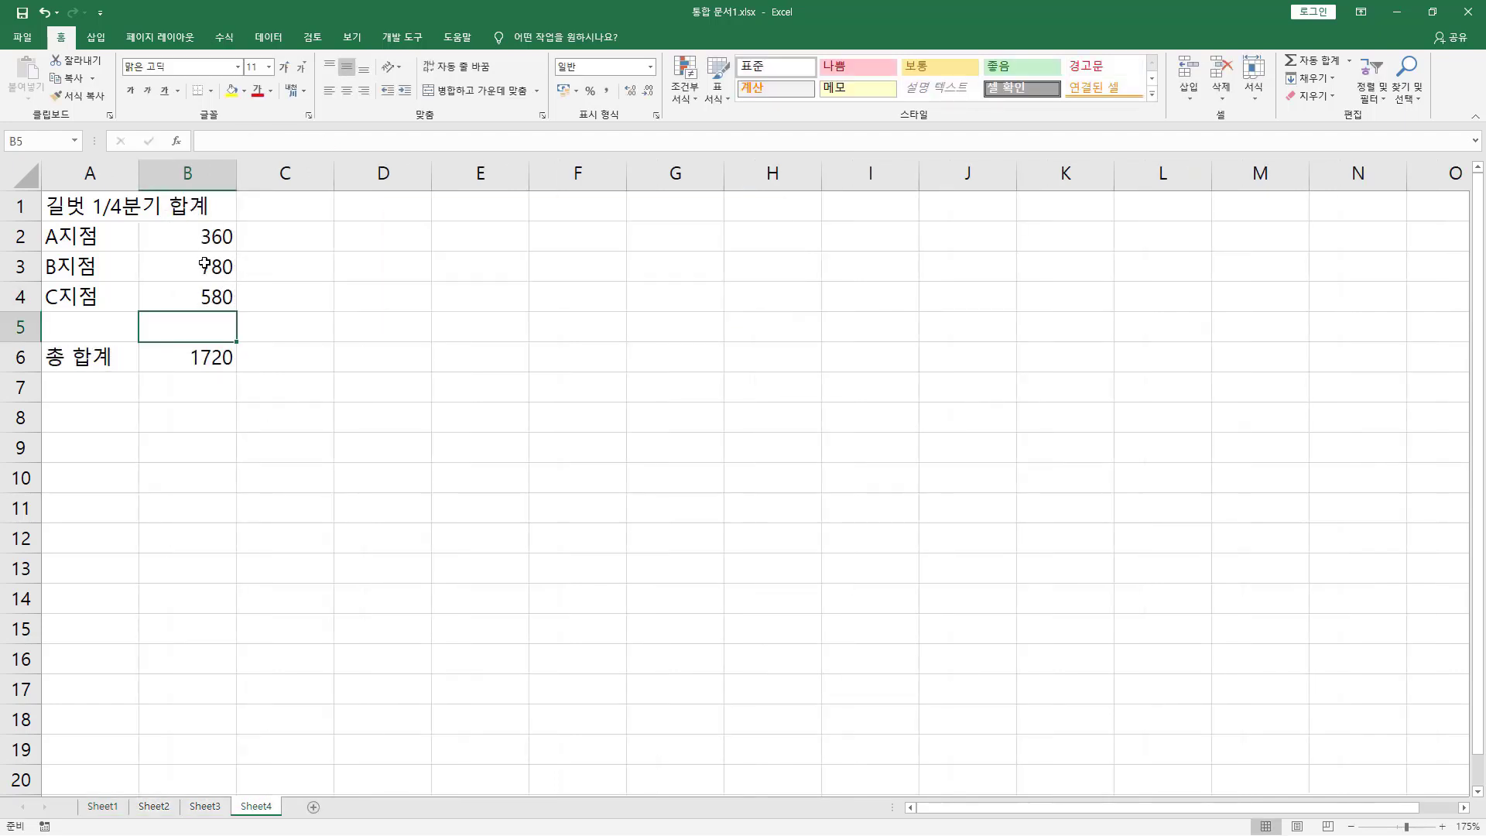
Show the formulas instead of values on Sheet4 and widen column B to fit the full SUM formulas.
{"action": "left_click", "coordinate": [203, 239]}
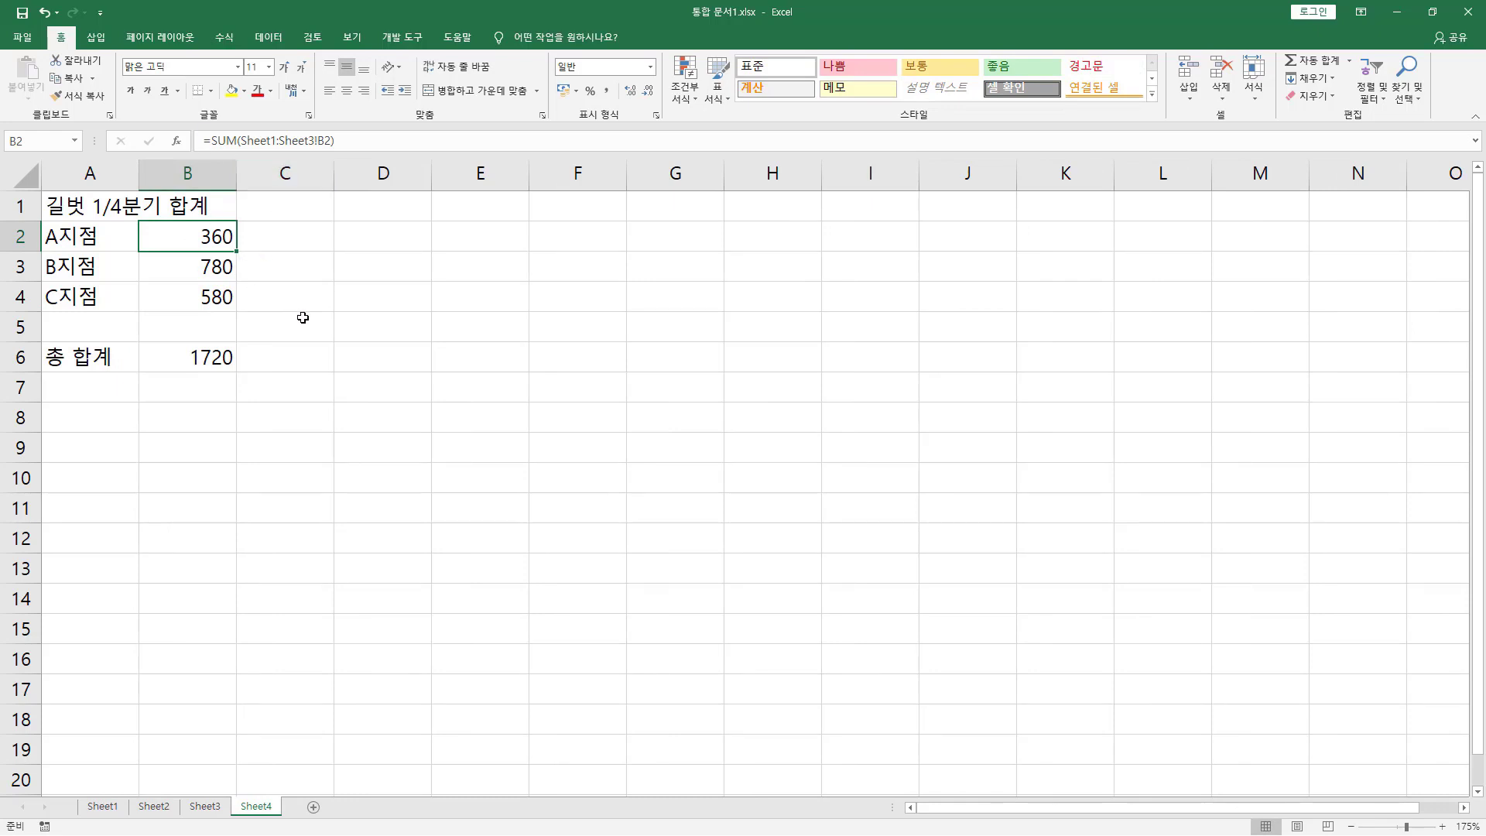
{"action": "key", "text": "ctrl+grave"}
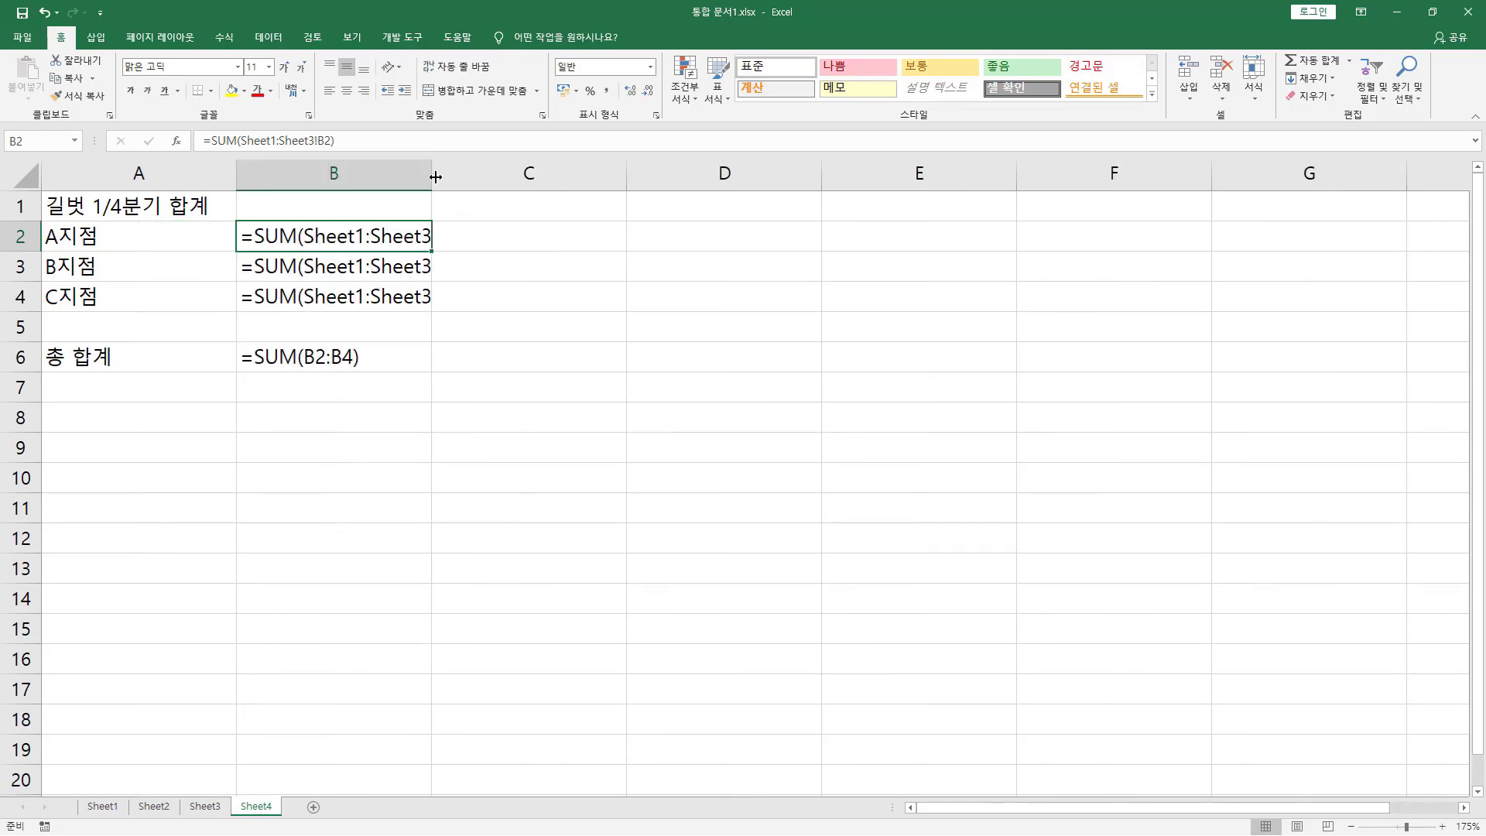
{"action": "left_click_drag", "start_coordinate": [435, 178], "coordinate": [529, 177]}
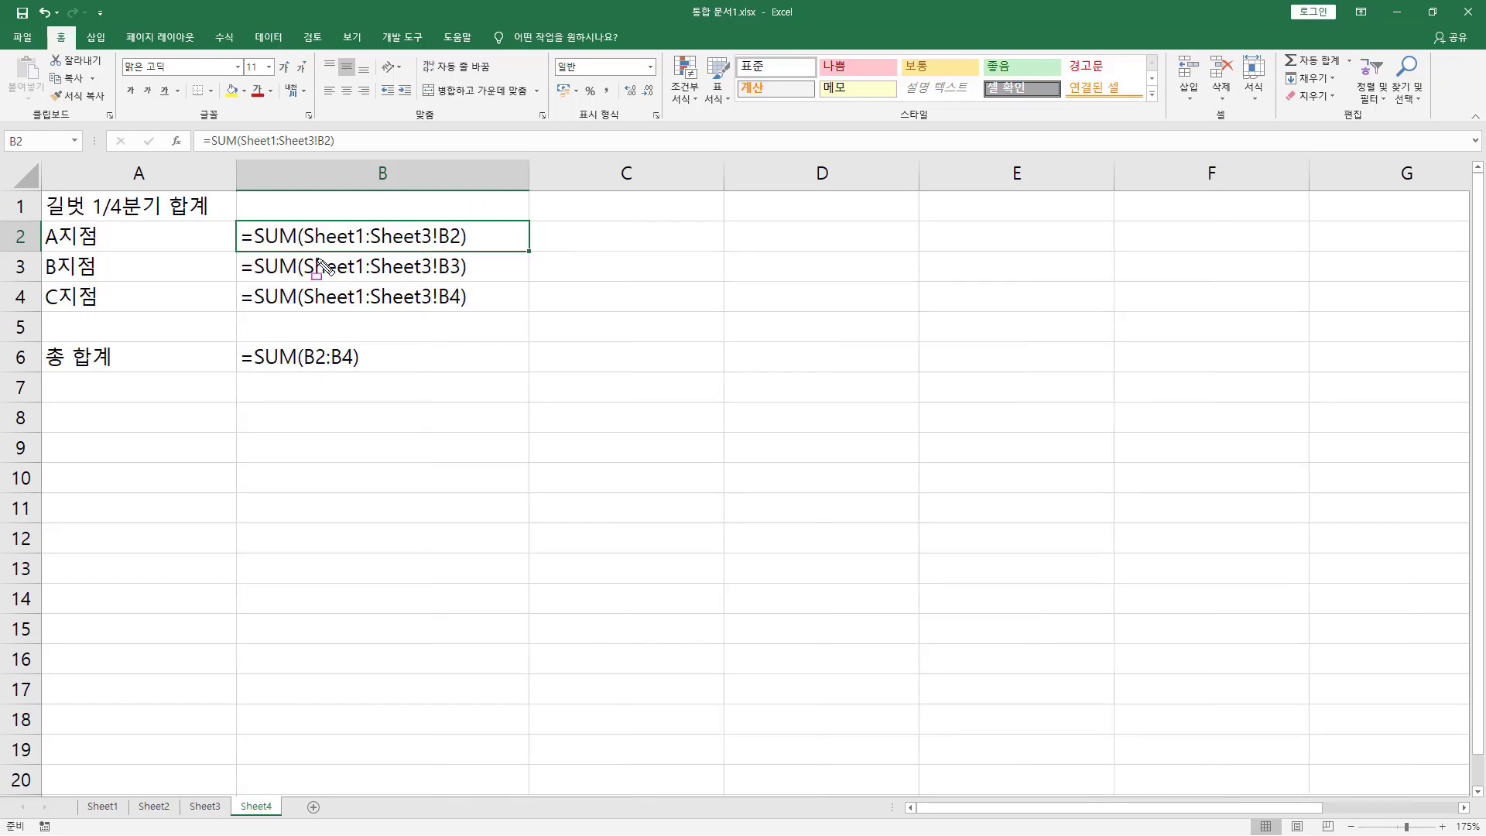
{"action": "mouse_move", "coordinate": [302, 217]}
{"action": "left_mouse_down"}
{"action": "mouse_move", "coordinate": [350, 324]}
{"action": "mouse_move", "coordinate": [365, 308]}
{"action": "mouse_move", "coordinate": [433, 317]}
{"action": "left_mouse_up"}
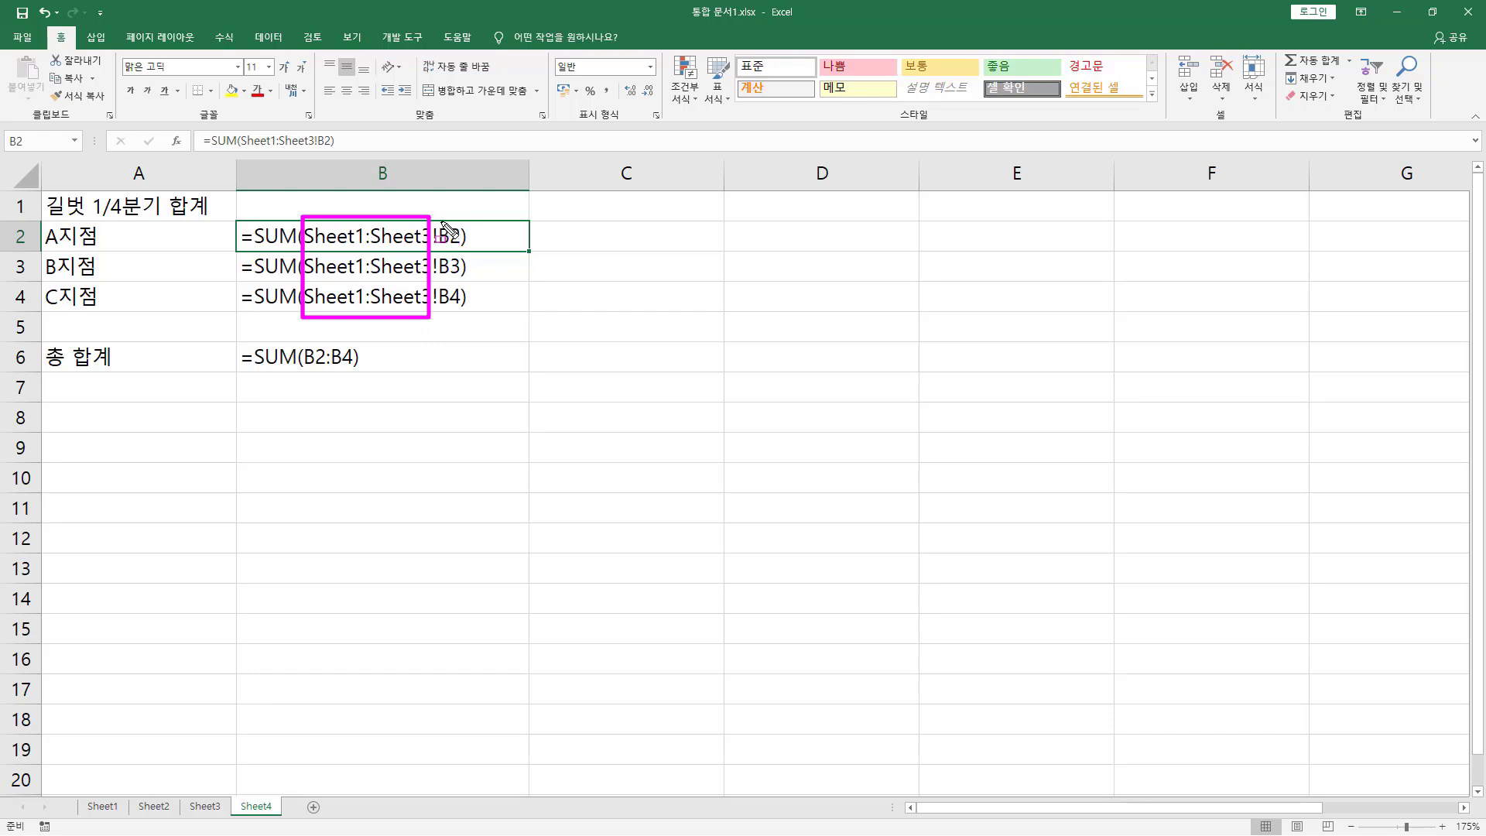
{"action": "left_click_drag", "start_coordinate": [438, 218], "coordinate": [469, 309]}
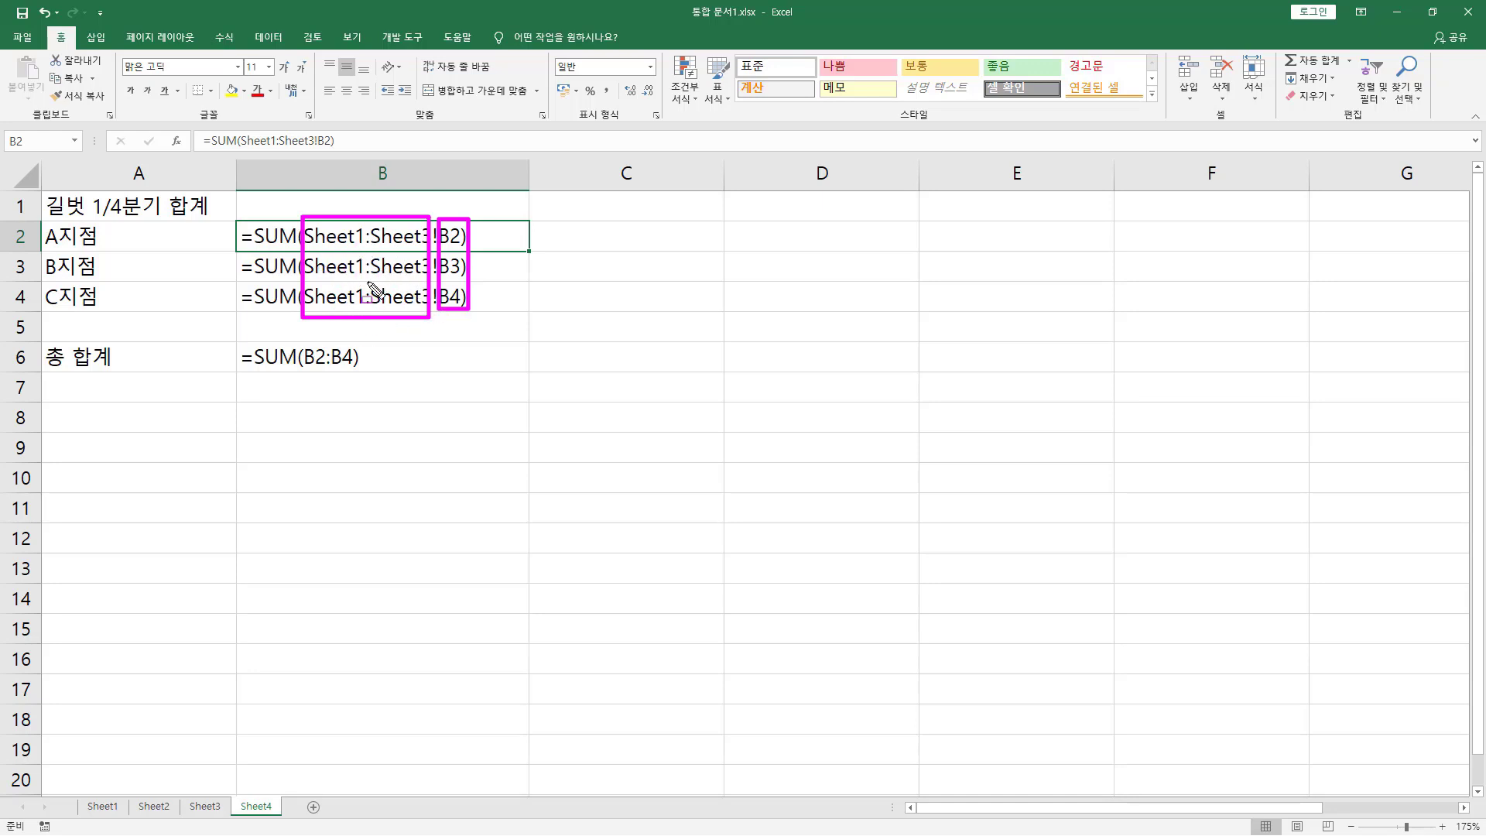
{"action": "key", "text": "Right"}
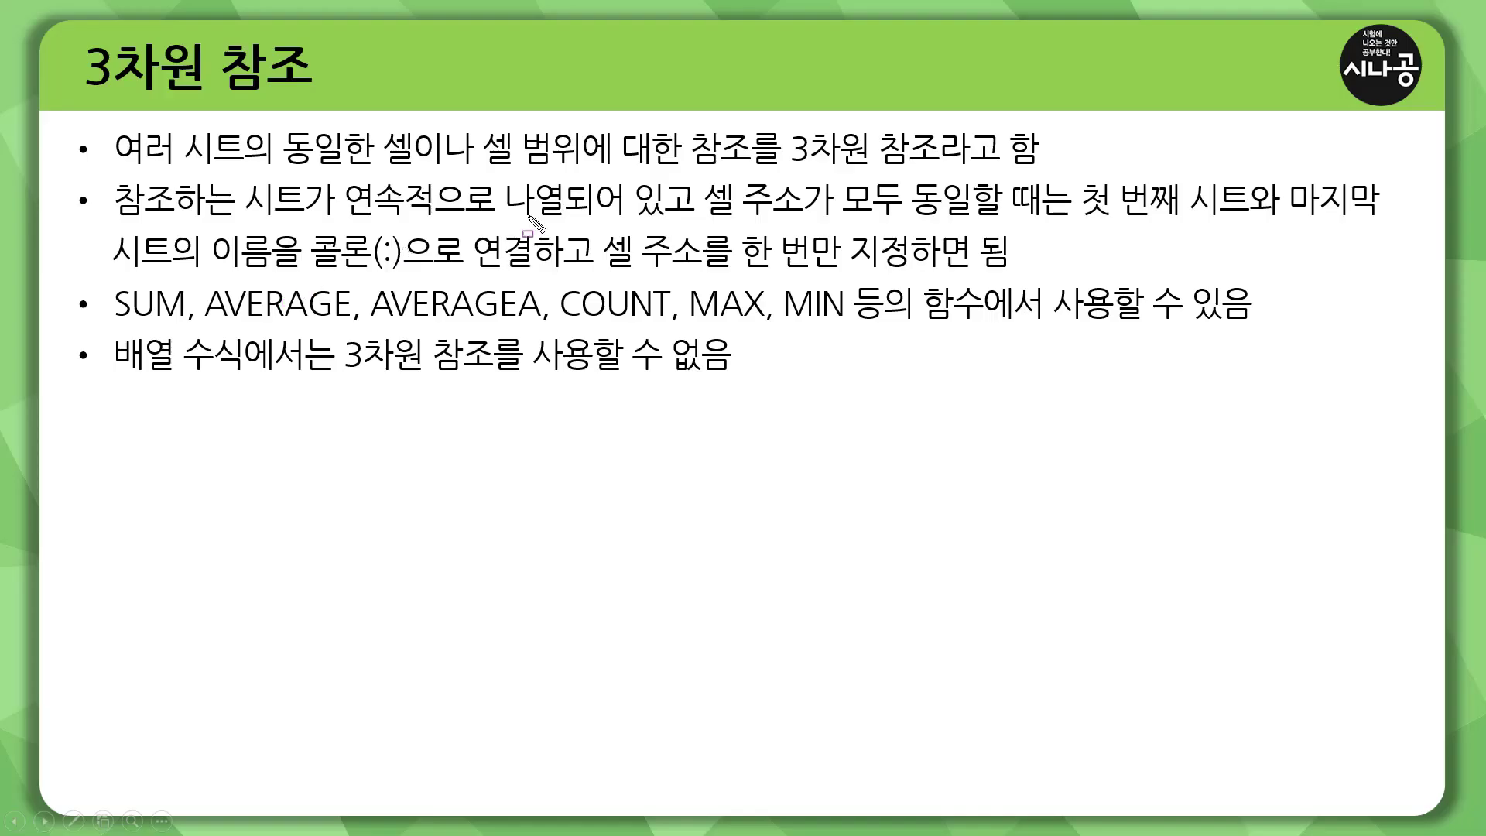
{"action": "left_click_drag", "start_coordinate": [106, 324], "coordinate": [1259, 327]}
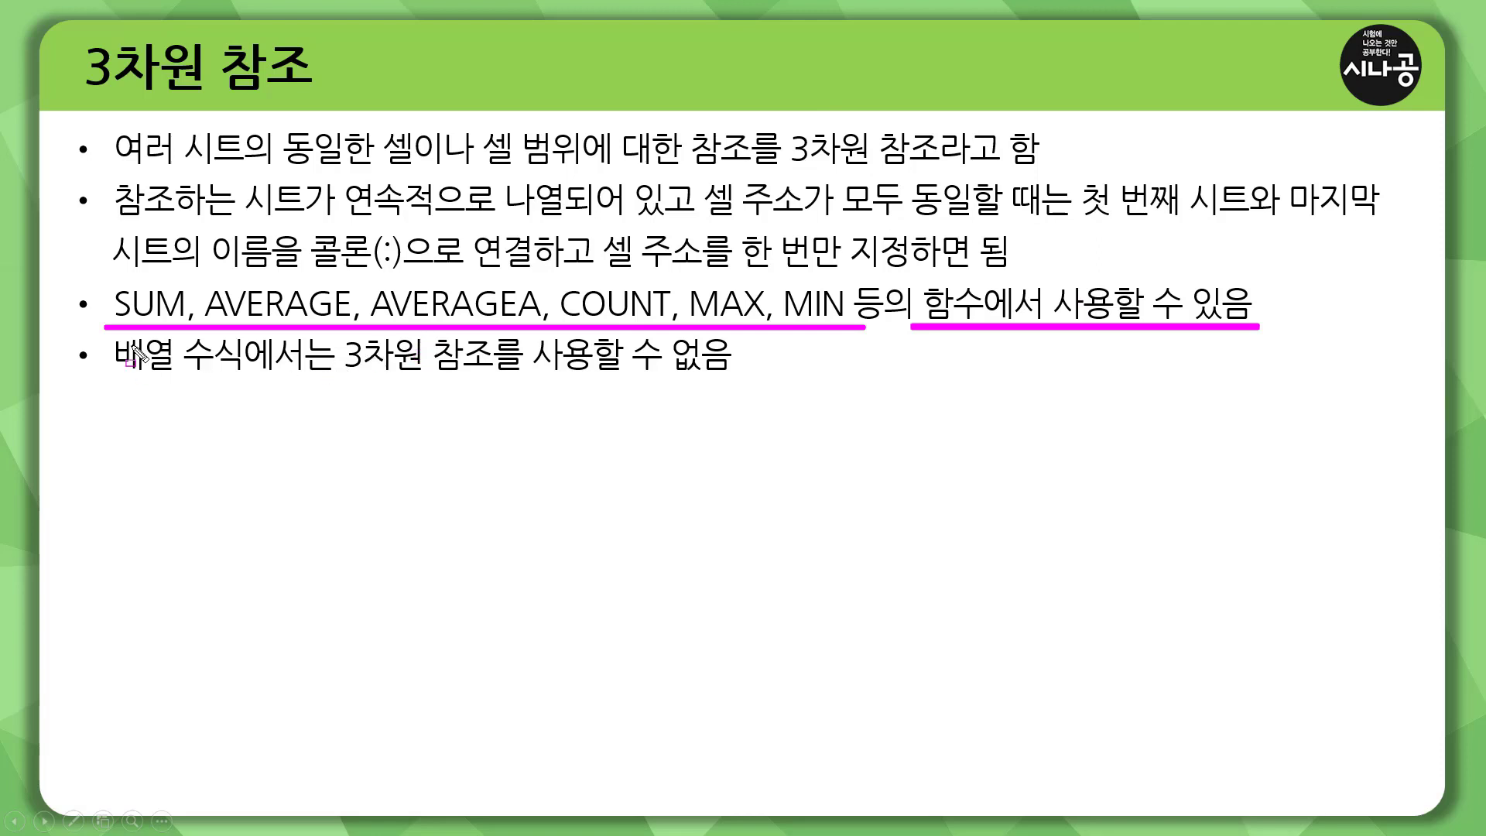
{"action": "left_click_drag", "start_coordinate": [106, 333], "coordinate": [160, 366]}
{"action": "left_click_drag", "start_coordinate": [248, 384], "coordinate": [243, 388]}
{"action": "left_click_drag", "start_coordinate": [338, 378], "coordinate": [736, 380]}
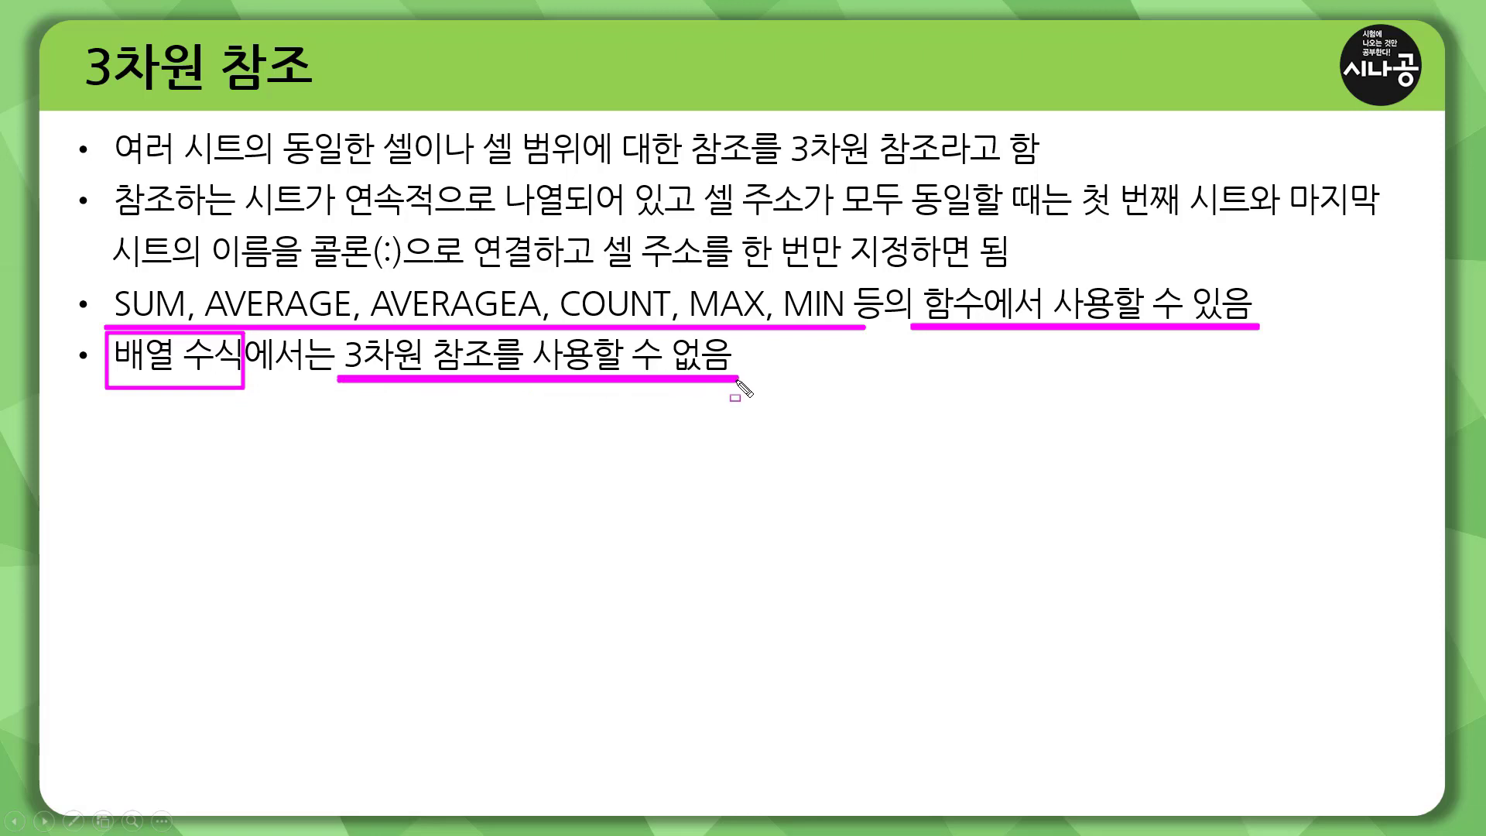
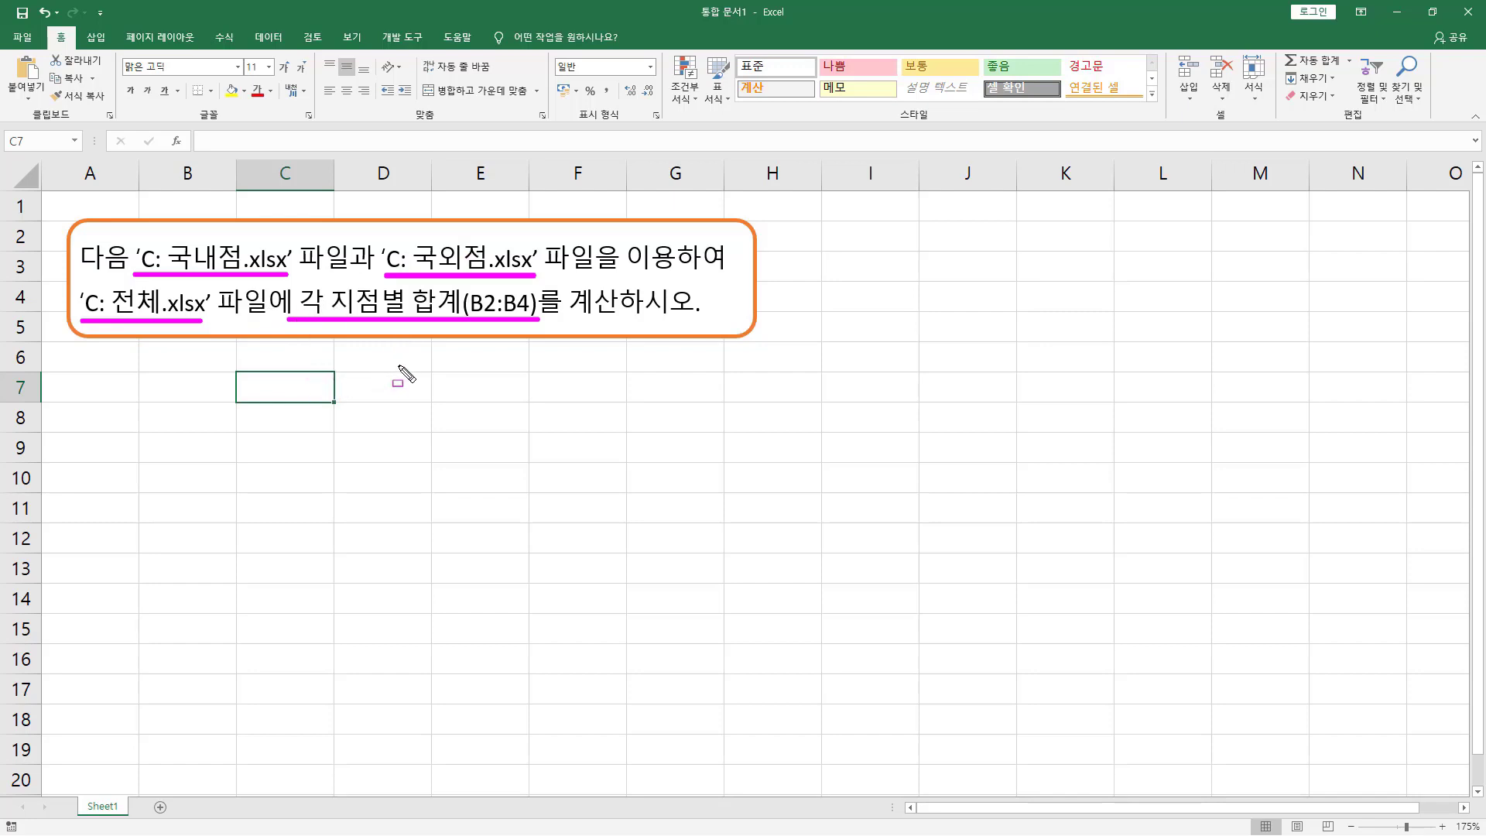
{"action": "key", "text": "Escape"}
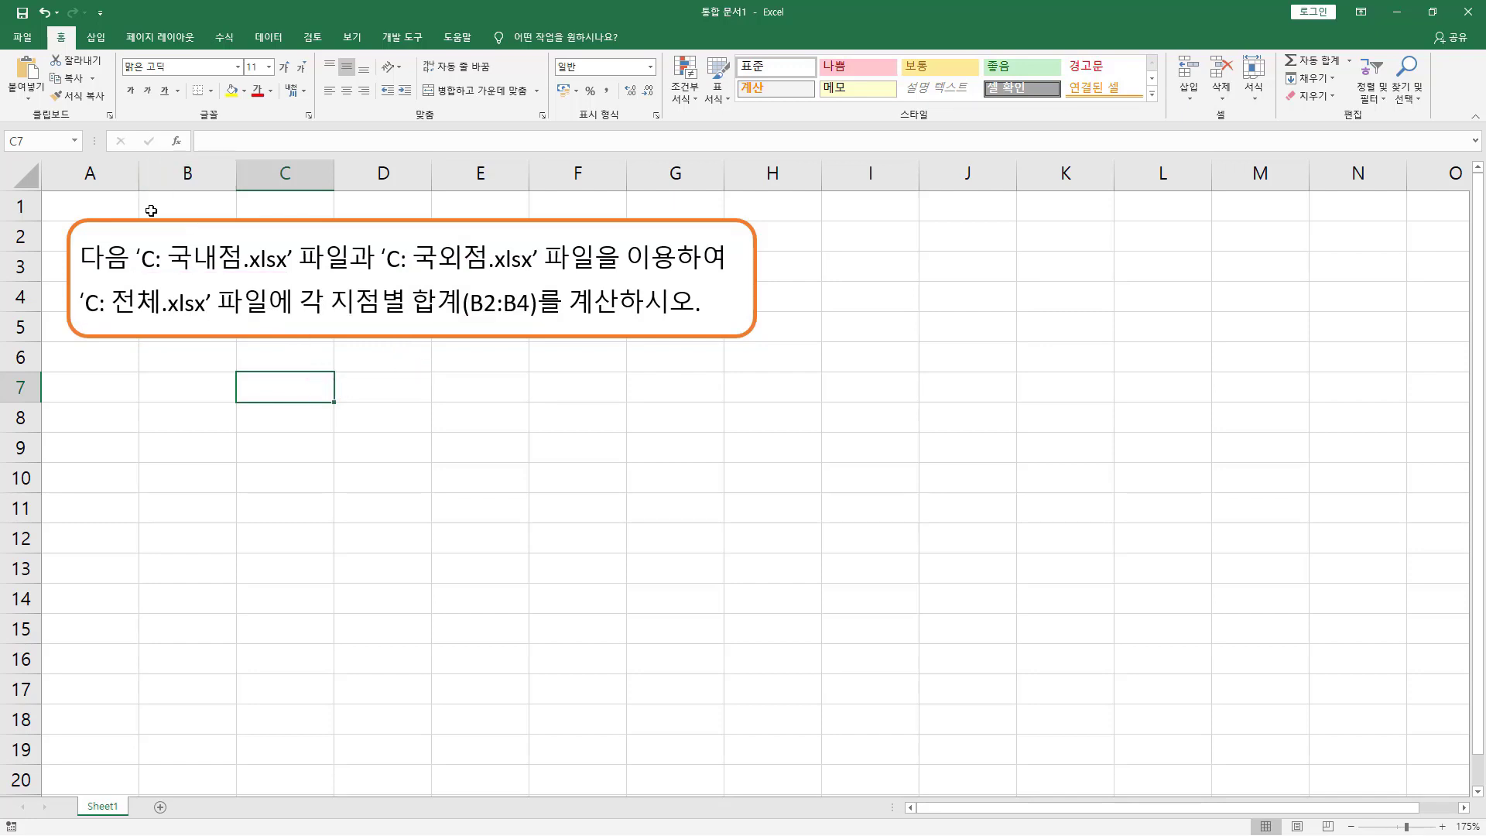
Browse to the 로컬 디스크 (C:) drive to find the workbooks to open.
{"action": "left_click", "coordinate": [22, 37]}
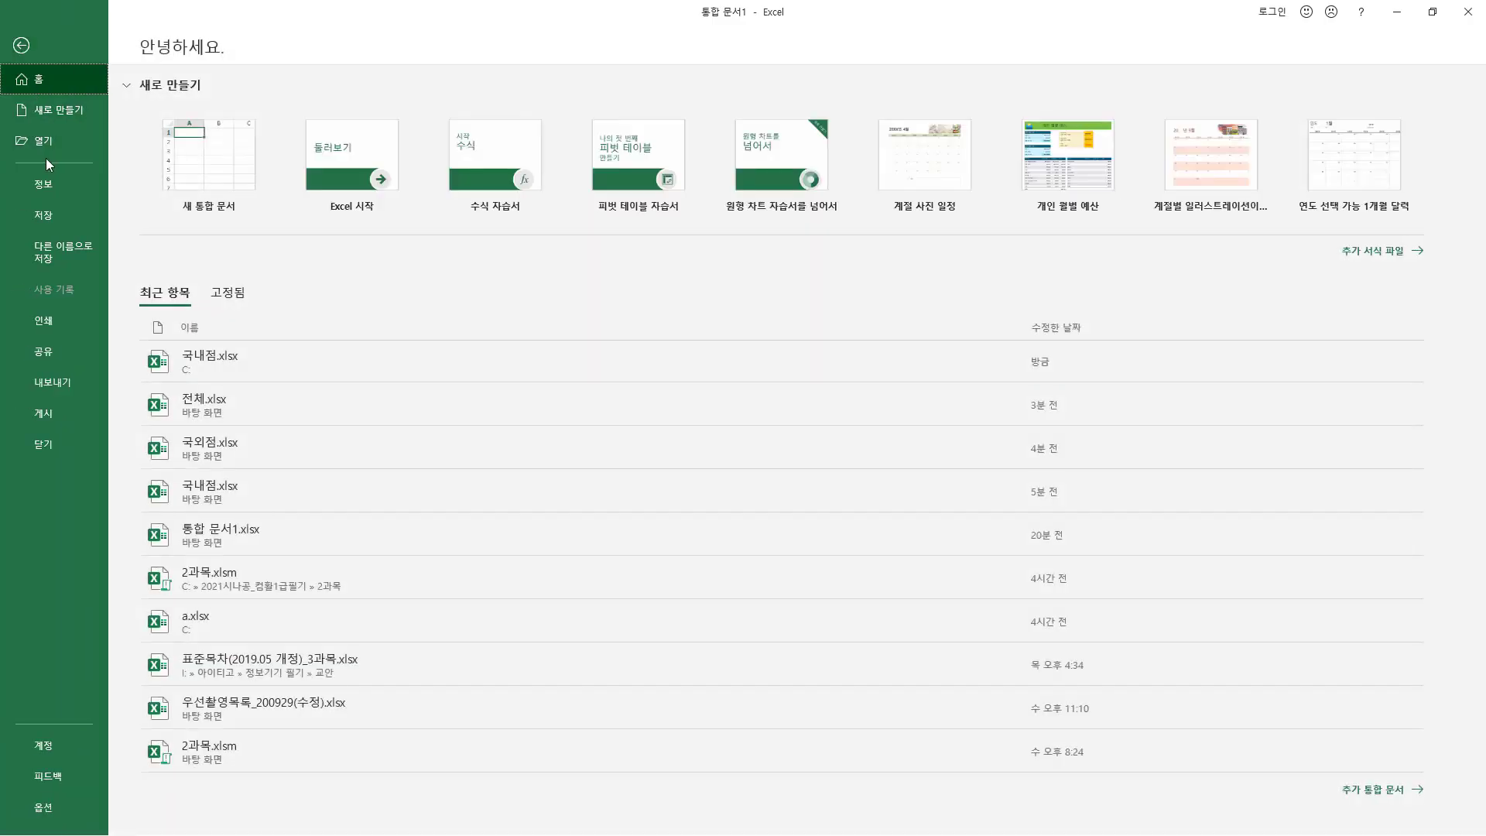
{"action": "left_click", "coordinate": [48, 138]}
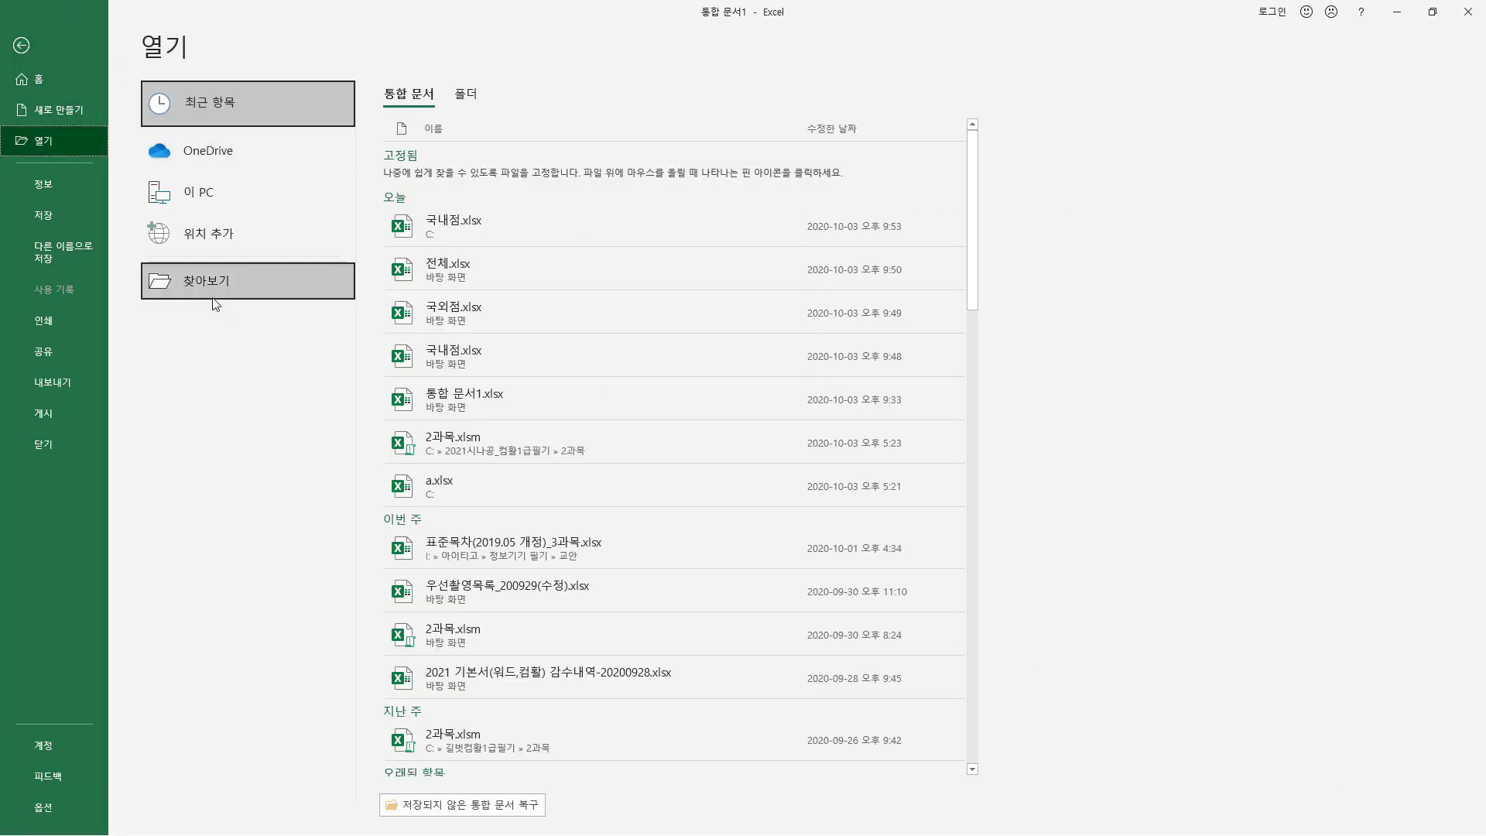
{"action": "left_click", "coordinate": [217, 277]}
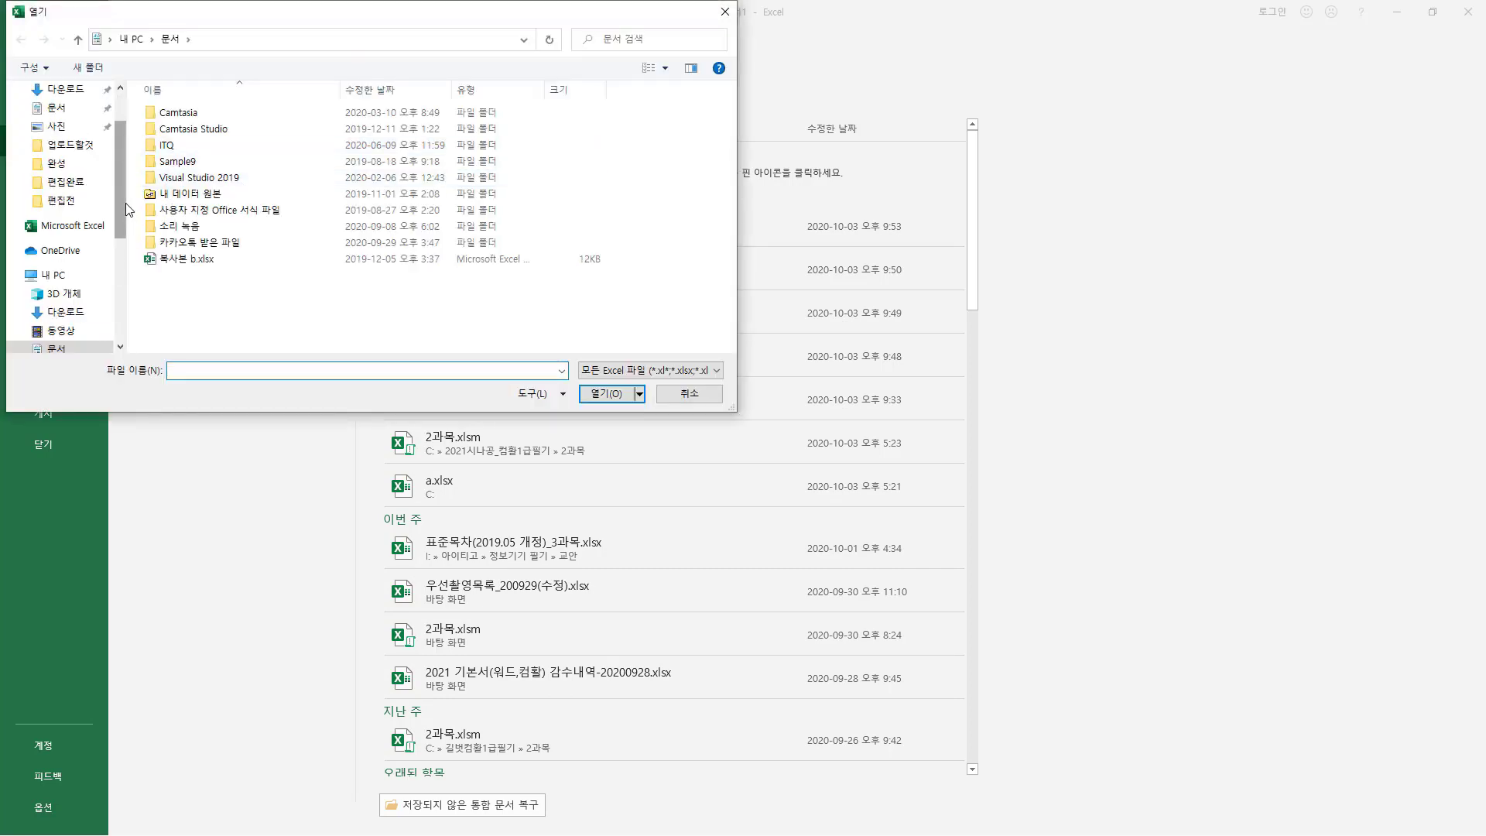
{"action": "left_click_drag", "start_coordinate": [122, 209], "coordinate": [124, 263]}
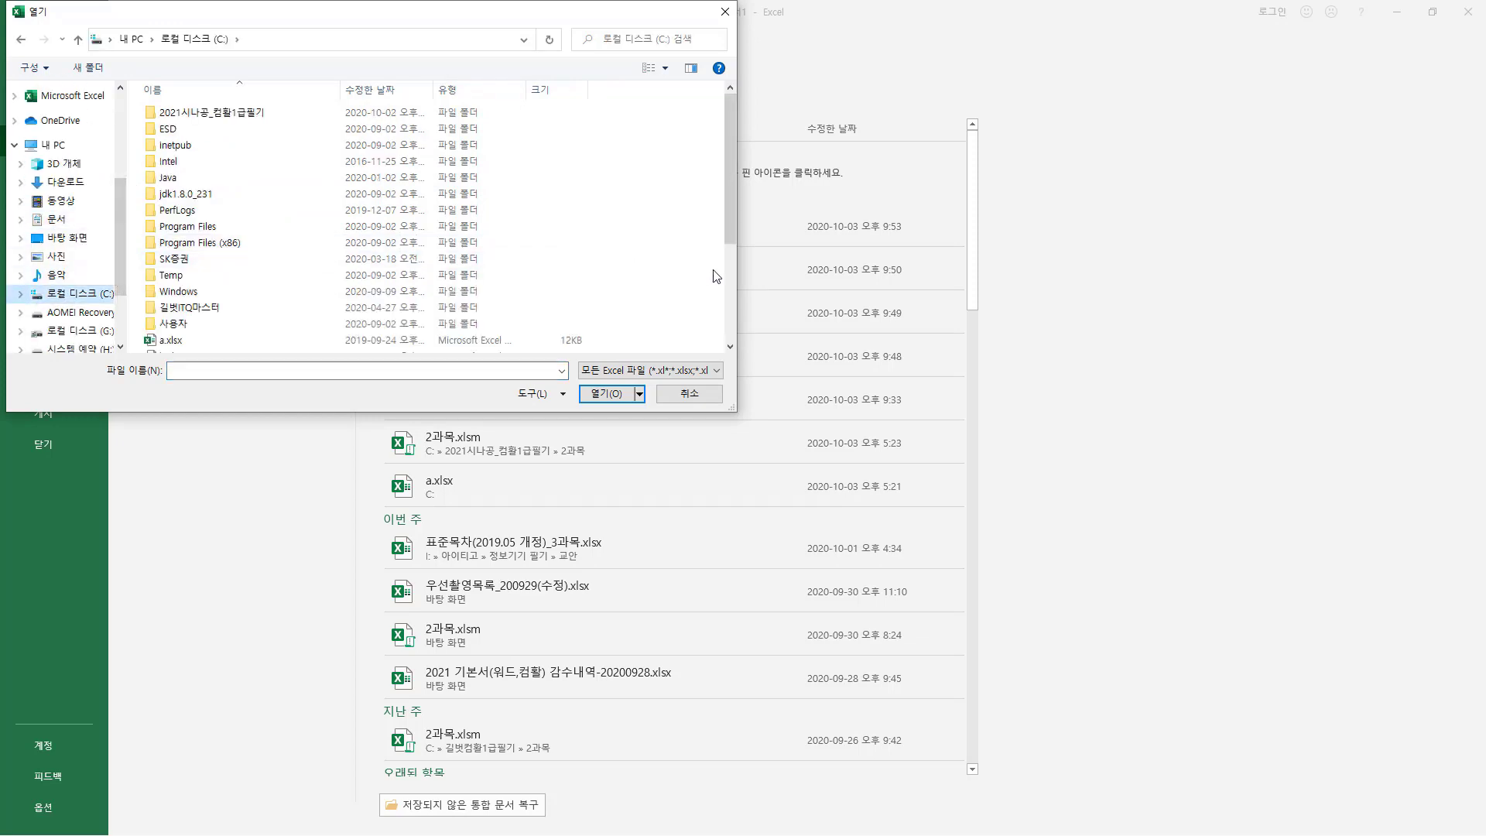
{"action": "scroll", "coordinate": [368, 255], "scroll_direction": "down", "scroll_amount": 3}
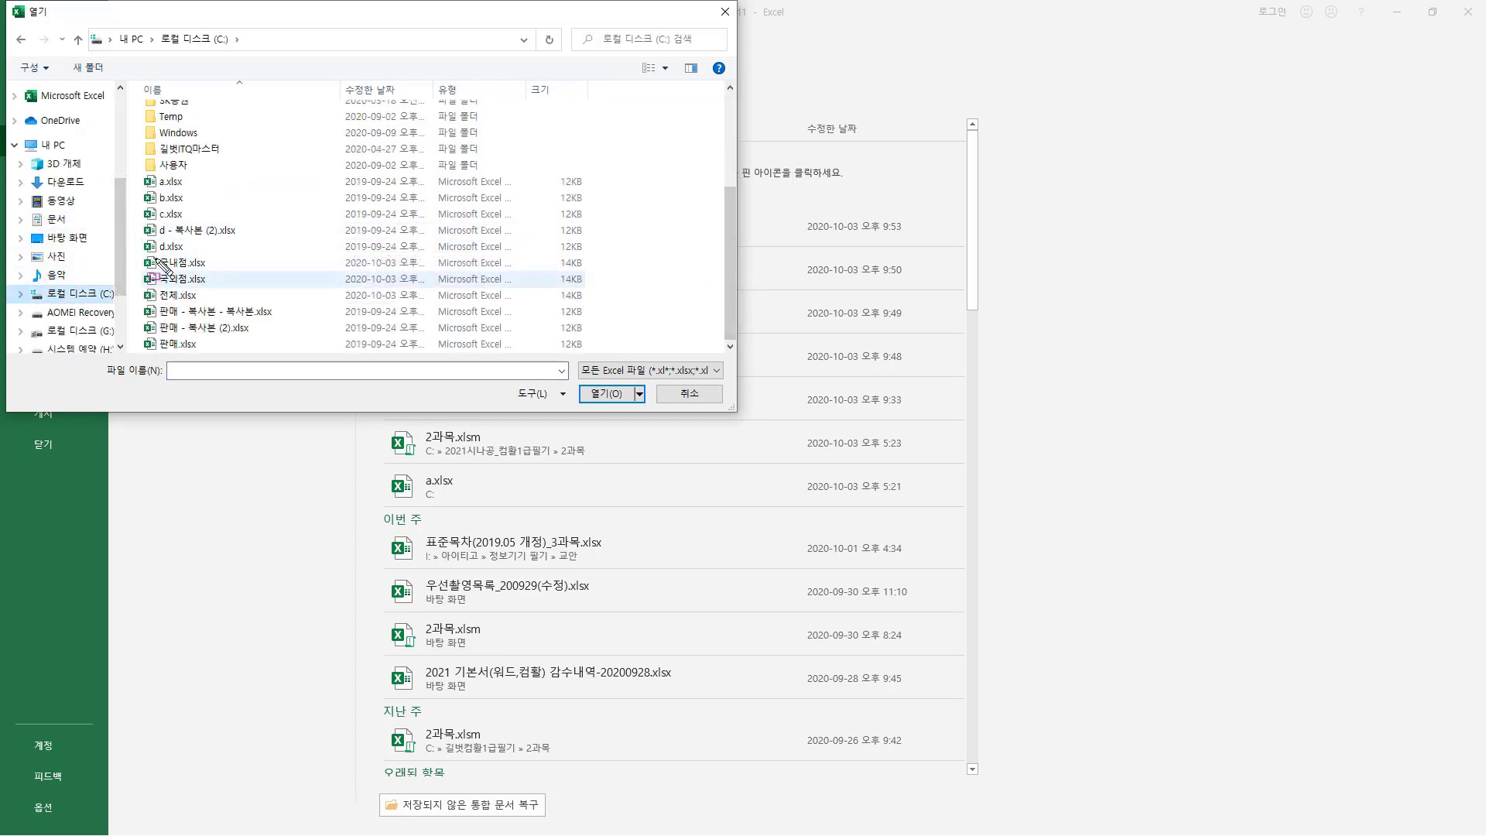
Open the three workbooks 국내점.xlsx, 국외점.xlsx and 전체.xlsx together from the C: drive.
{"action": "left_click_drag", "start_coordinate": [178, 285], "coordinate": [217, 310]}
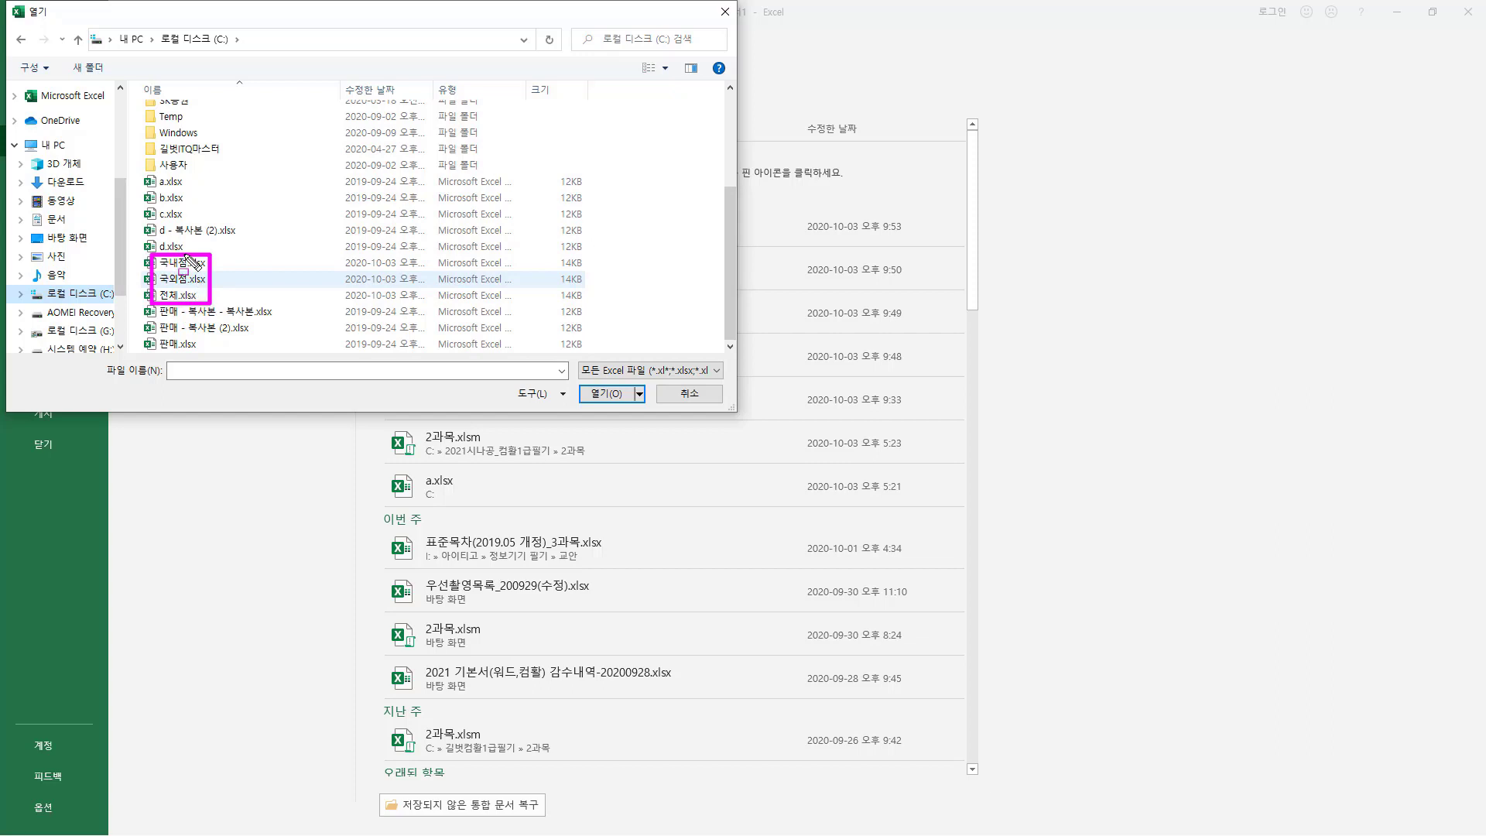
{"action": "left_click", "coordinate": [181, 264]}
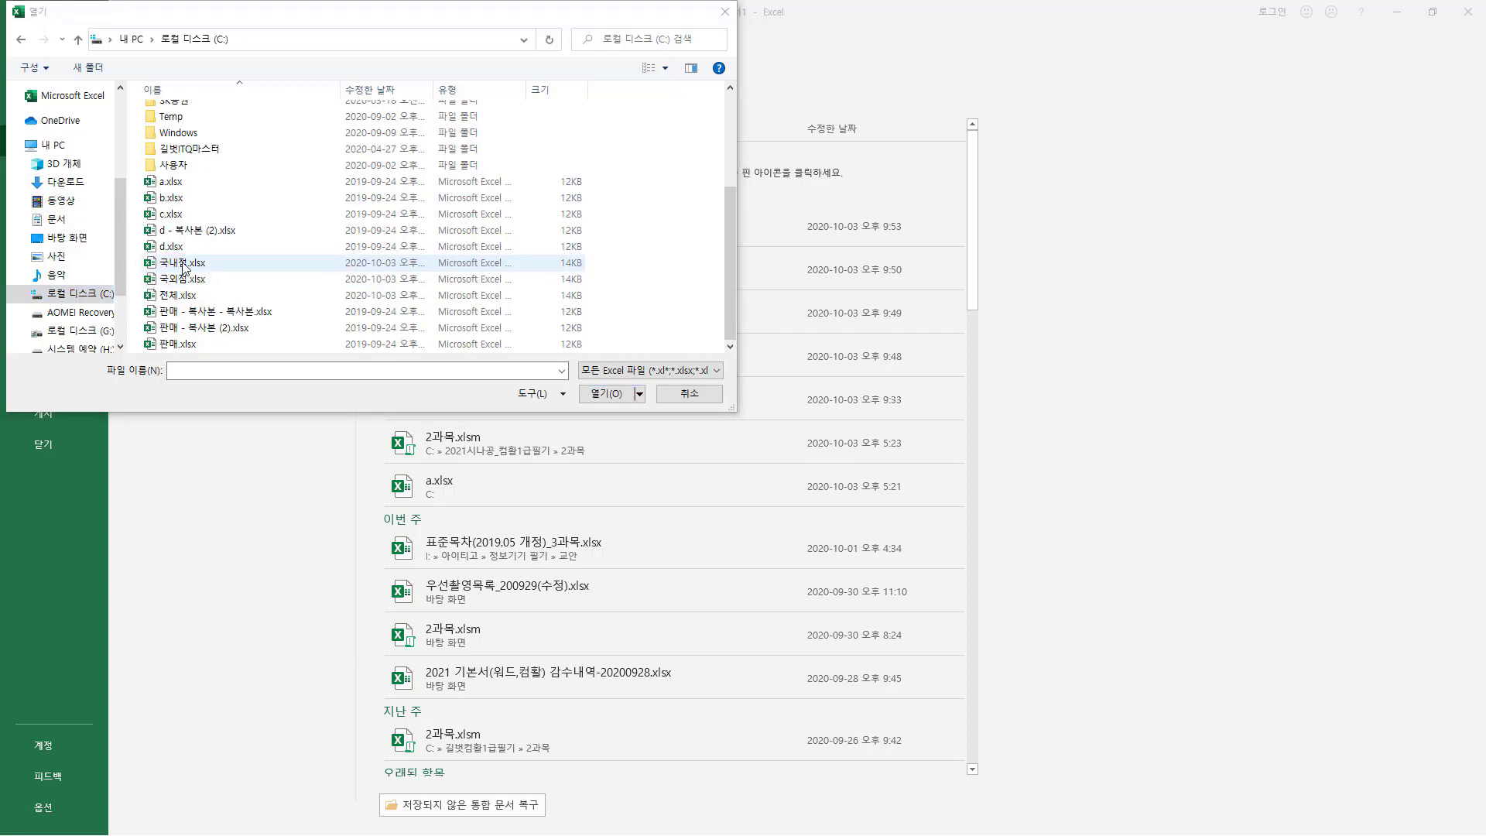
{"action": "left_click", "coordinate": [177, 297], "text": "shift"}
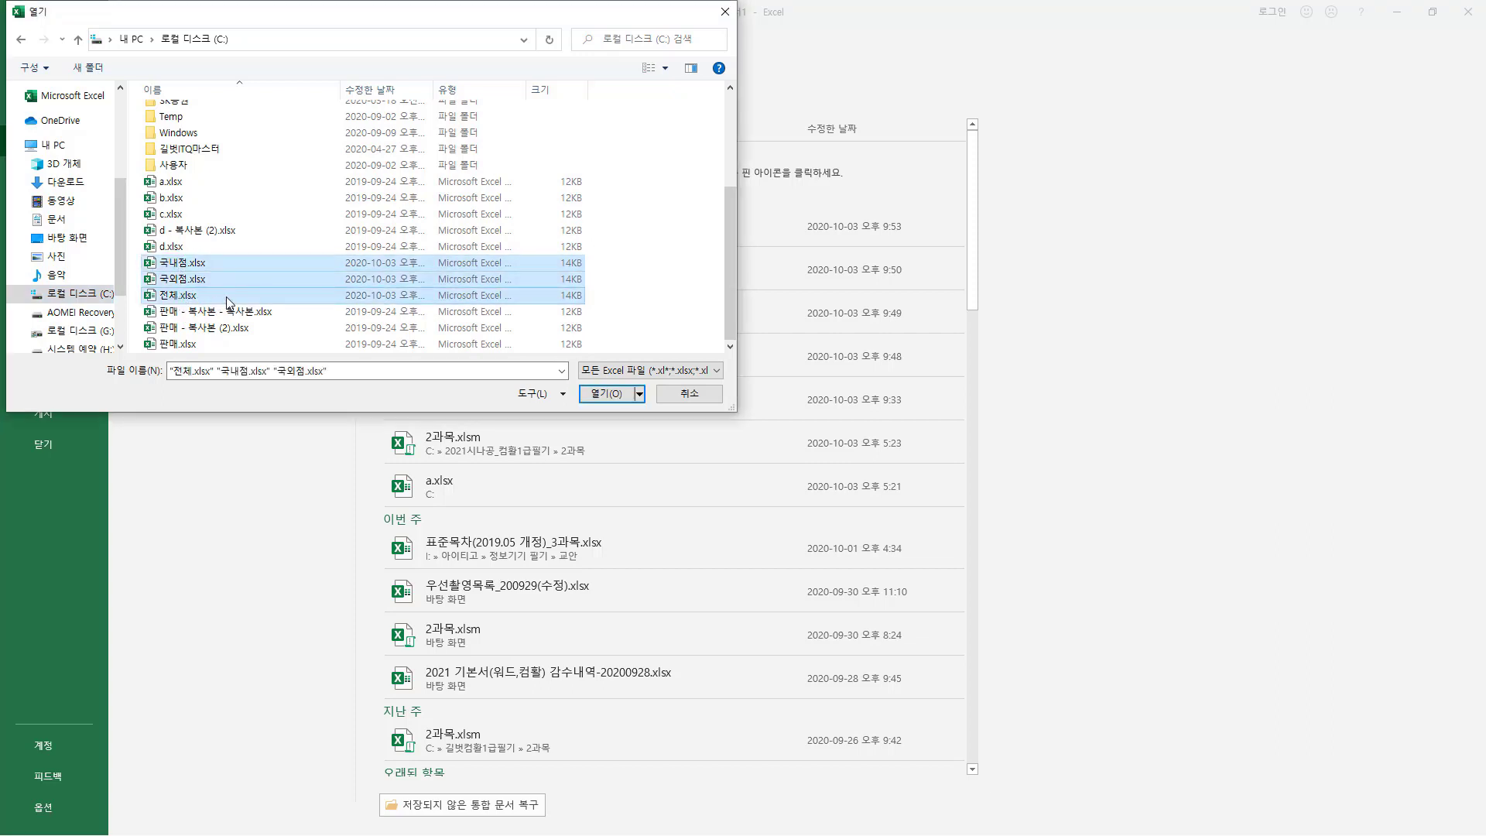
{"action": "left_click", "coordinate": [200, 265]}
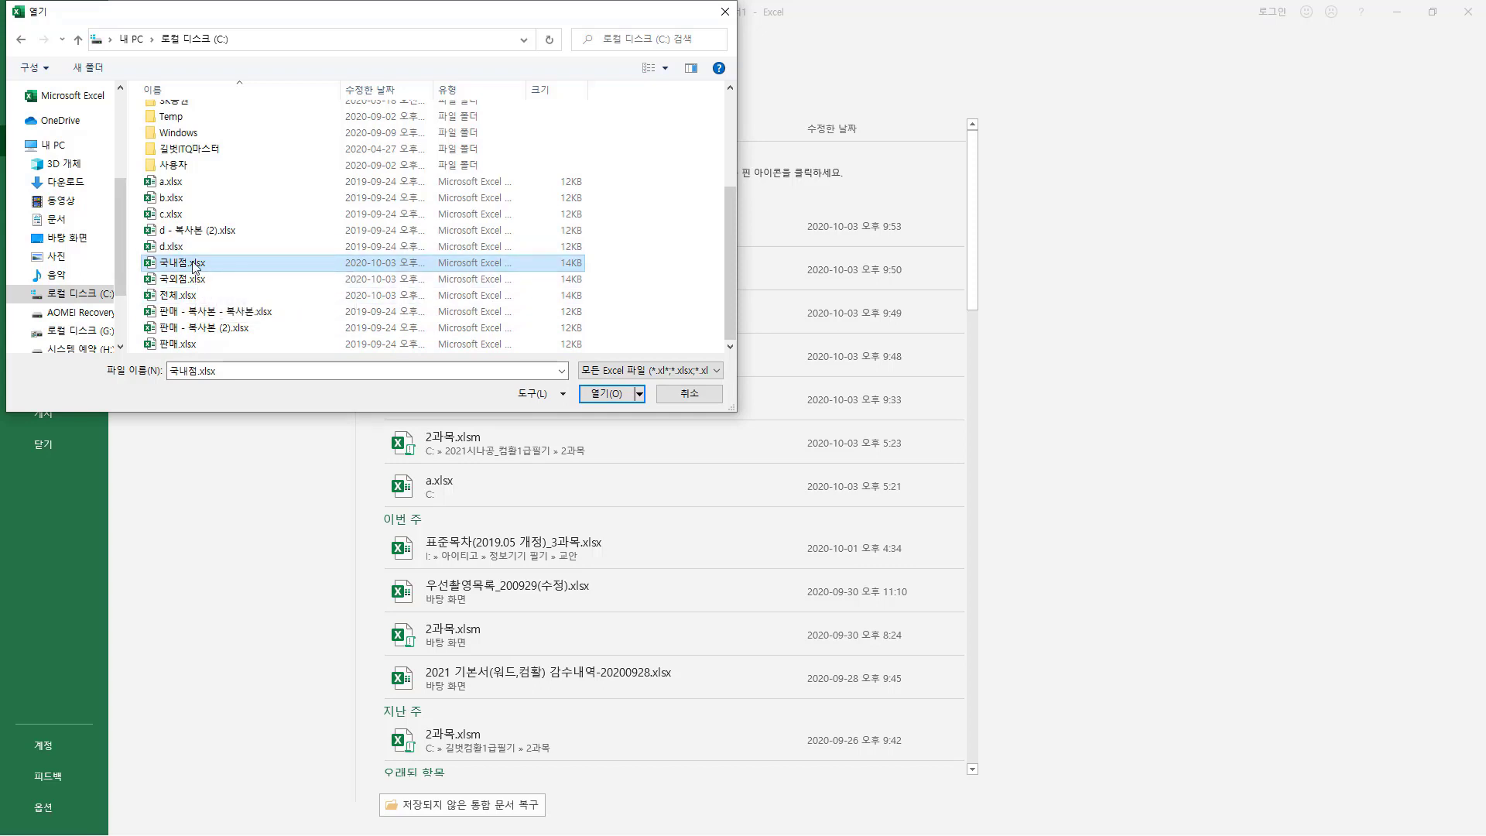
{"action": "left_click", "coordinate": [180, 298], "text": "shift"}
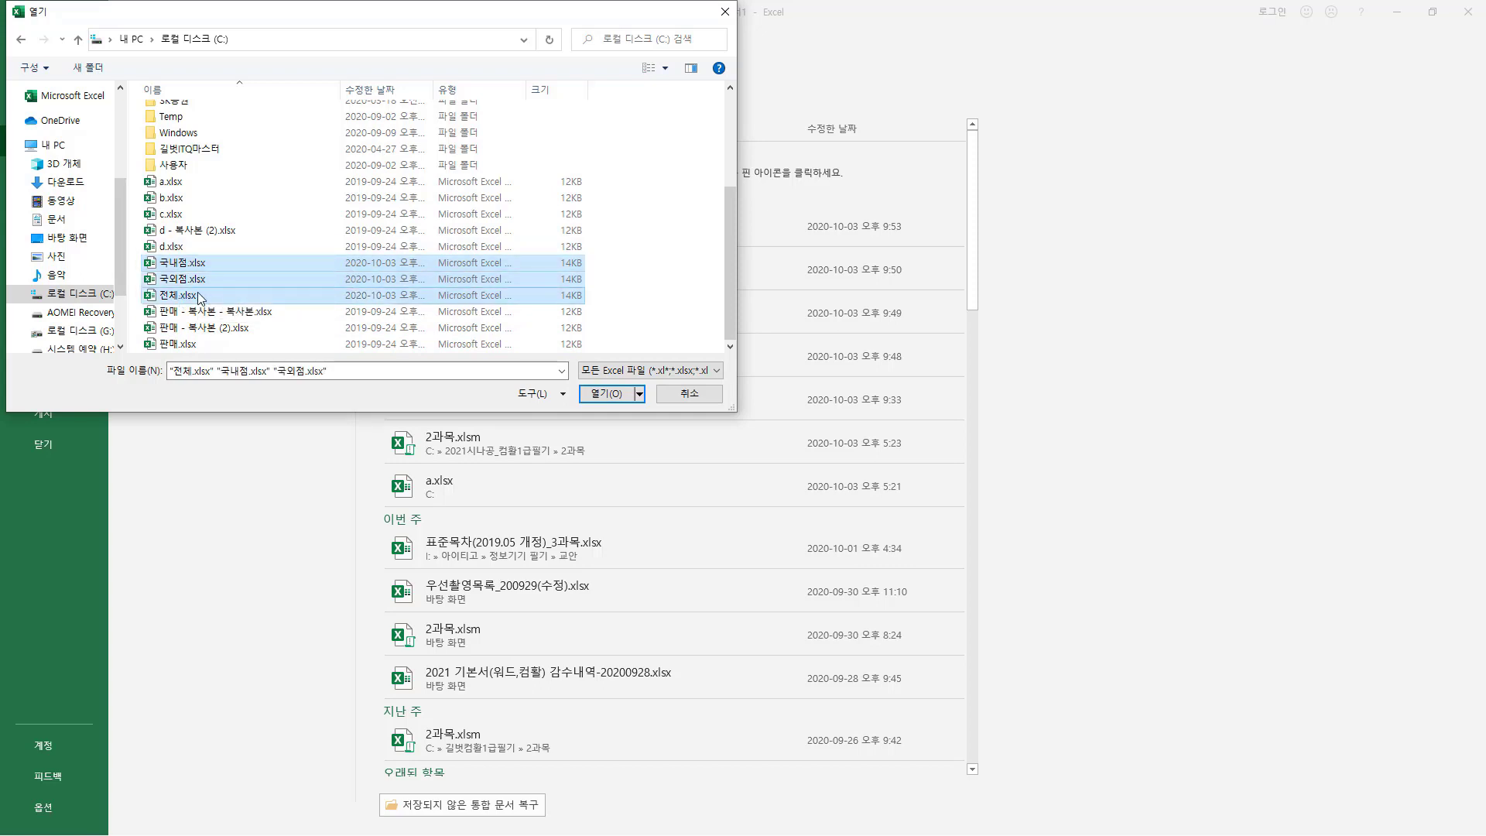
{"action": "left_click", "coordinate": [183, 268]}
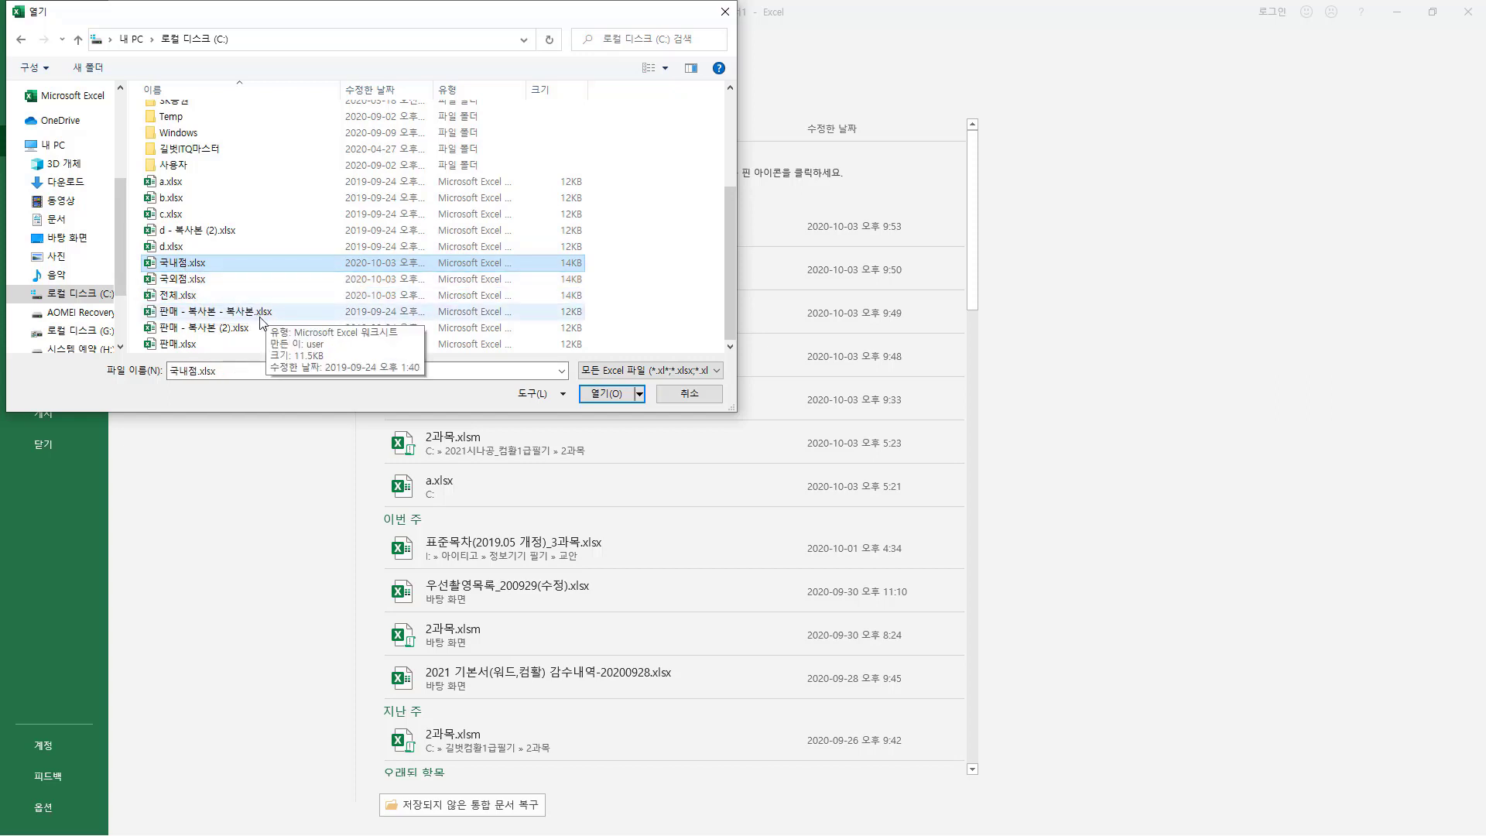
{"action": "left_click", "coordinate": [190, 296], "text": "shift"}
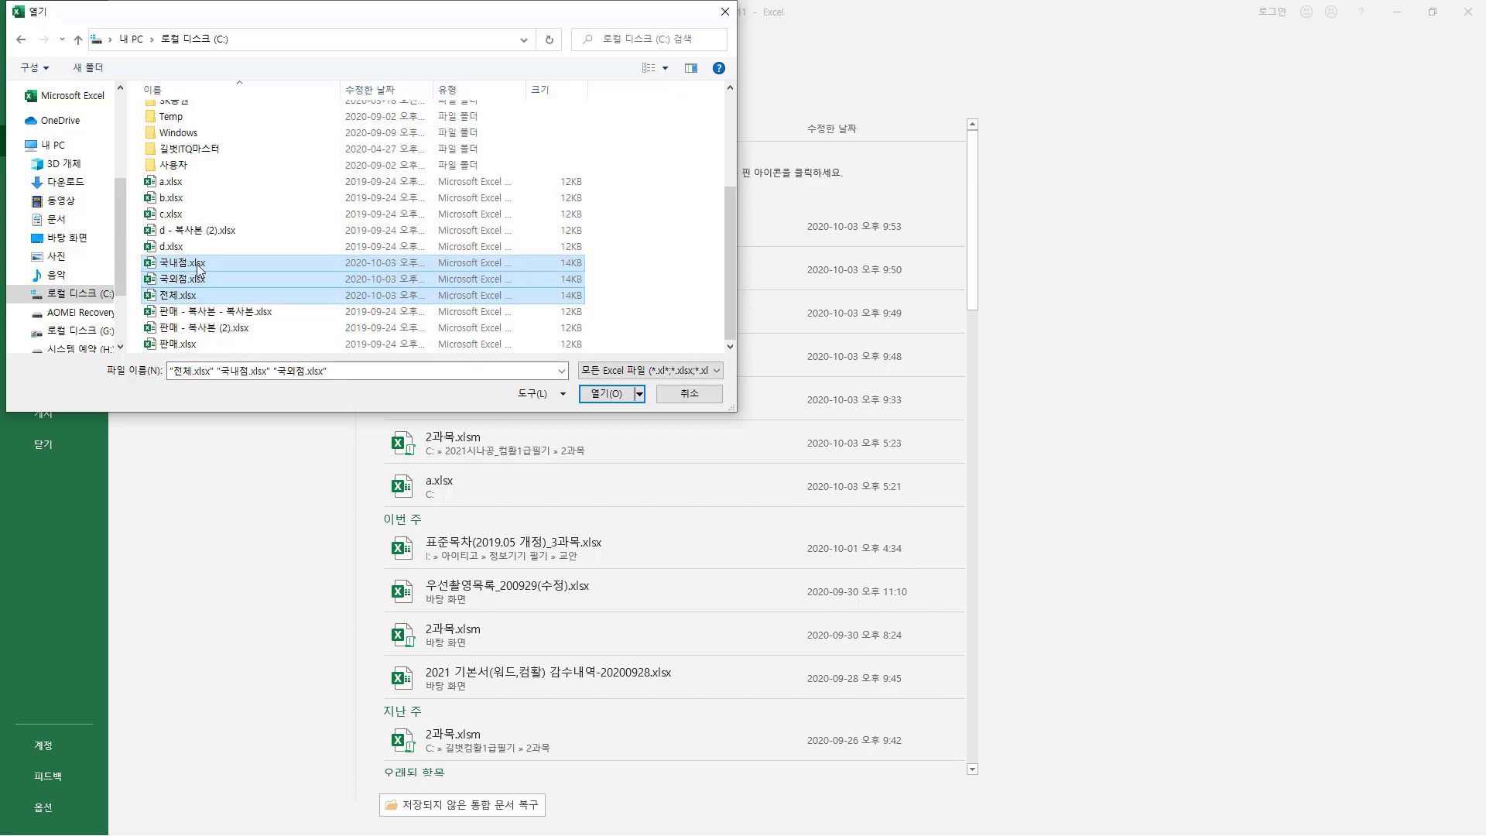
{"action": "left_click", "coordinate": [599, 396]}
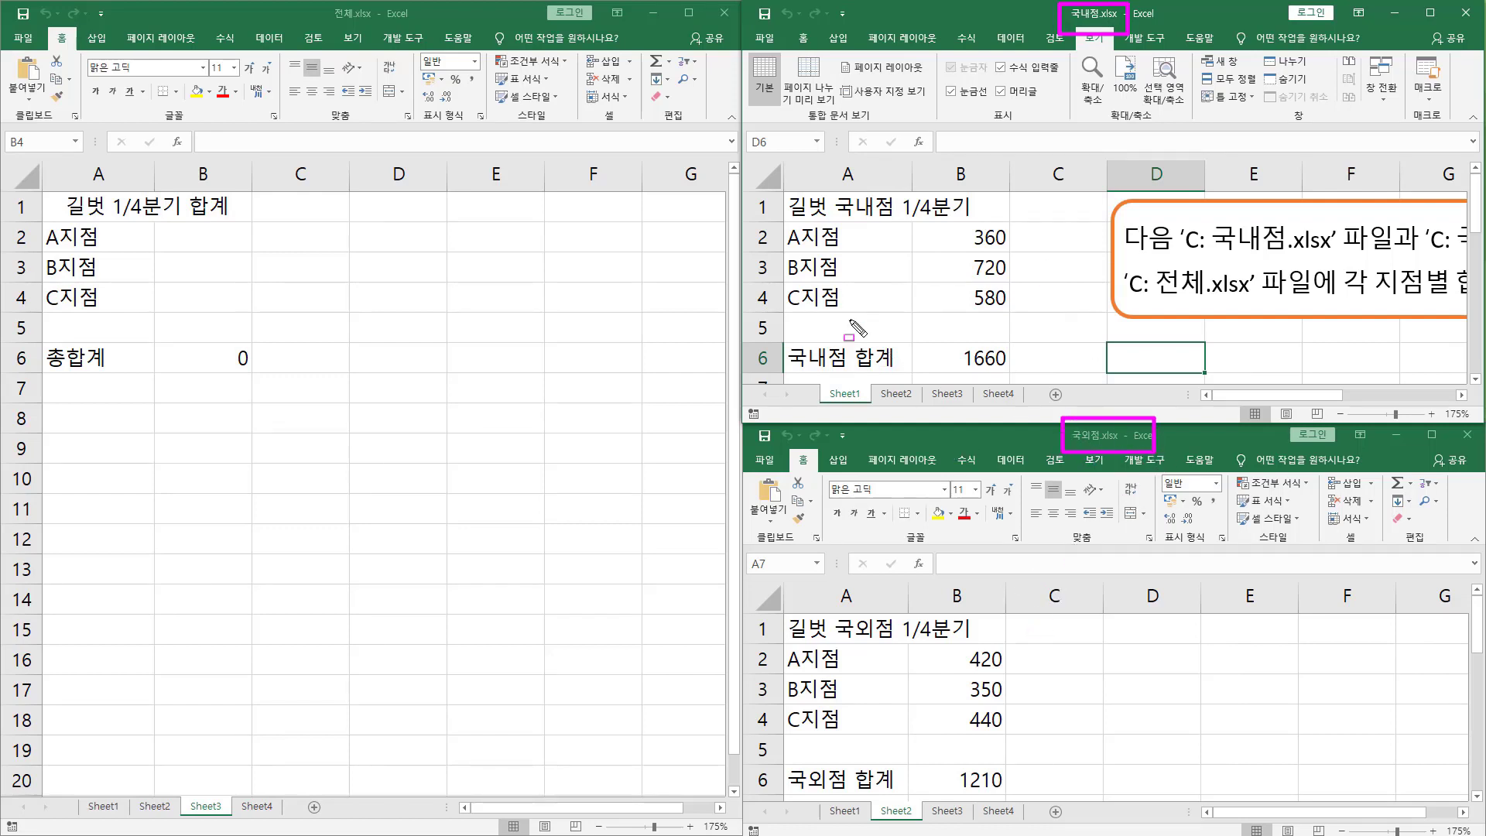
{"action": "mouse_move", "coordinate": [780, 223]}
{"action": "left_mouse_down"}
{"action": "mouse_move", "coordinate": [793, 264]}
{"action": "mouse_move", "coordinate": [1017, 320]}
{"action": "left_mouse_up"}
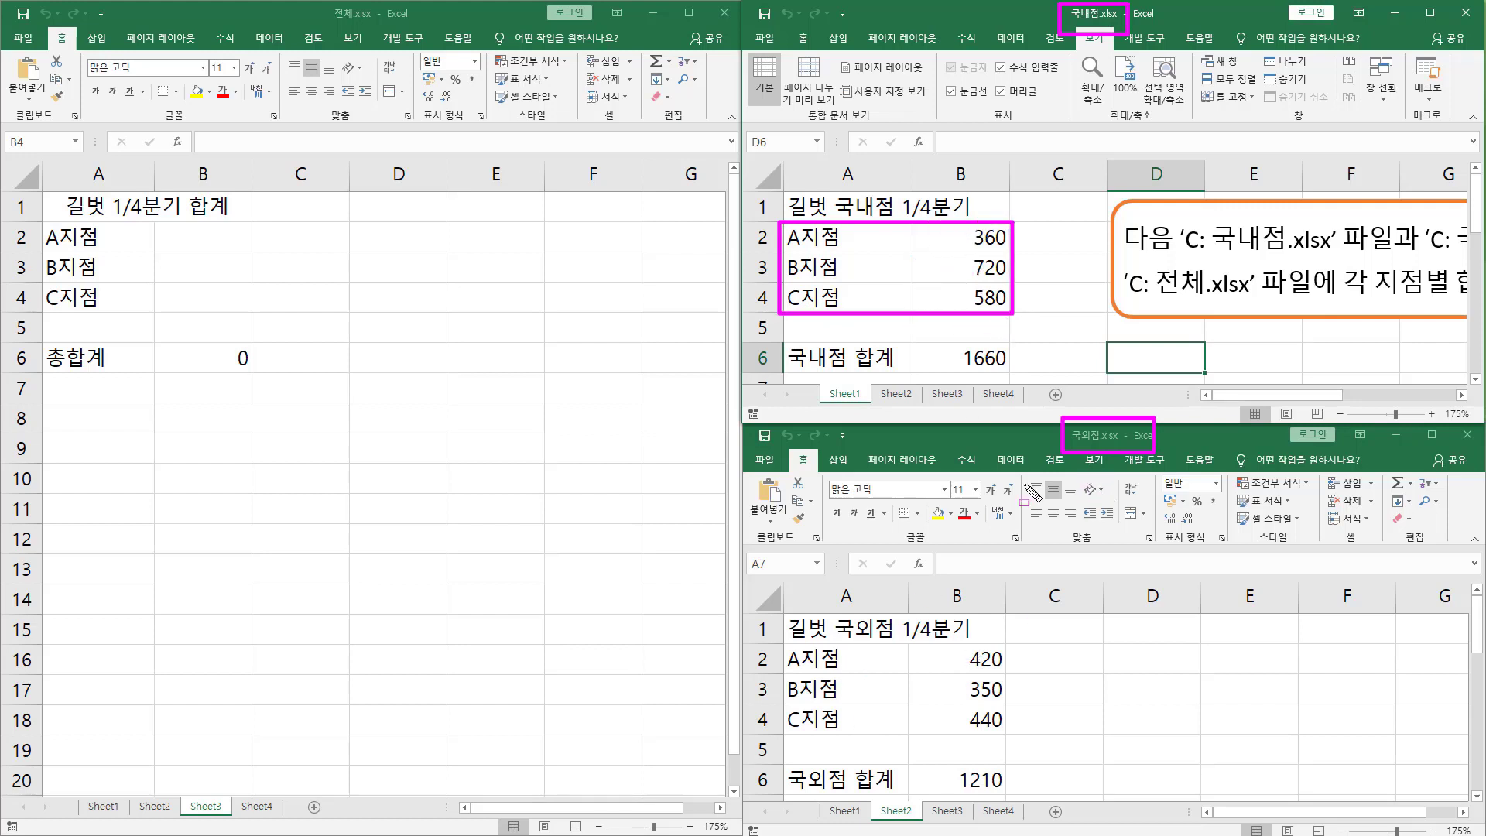
{"action": "mouse_move", "coordinate": [783, 649]}
{"action": "left_mouse_down"}
{"action": "mouse_move", "coordinate": [788, 700]}
{"action": "mouse_move", "coordinate": [1003, 755]}
{"action": "left_mouse_up"}
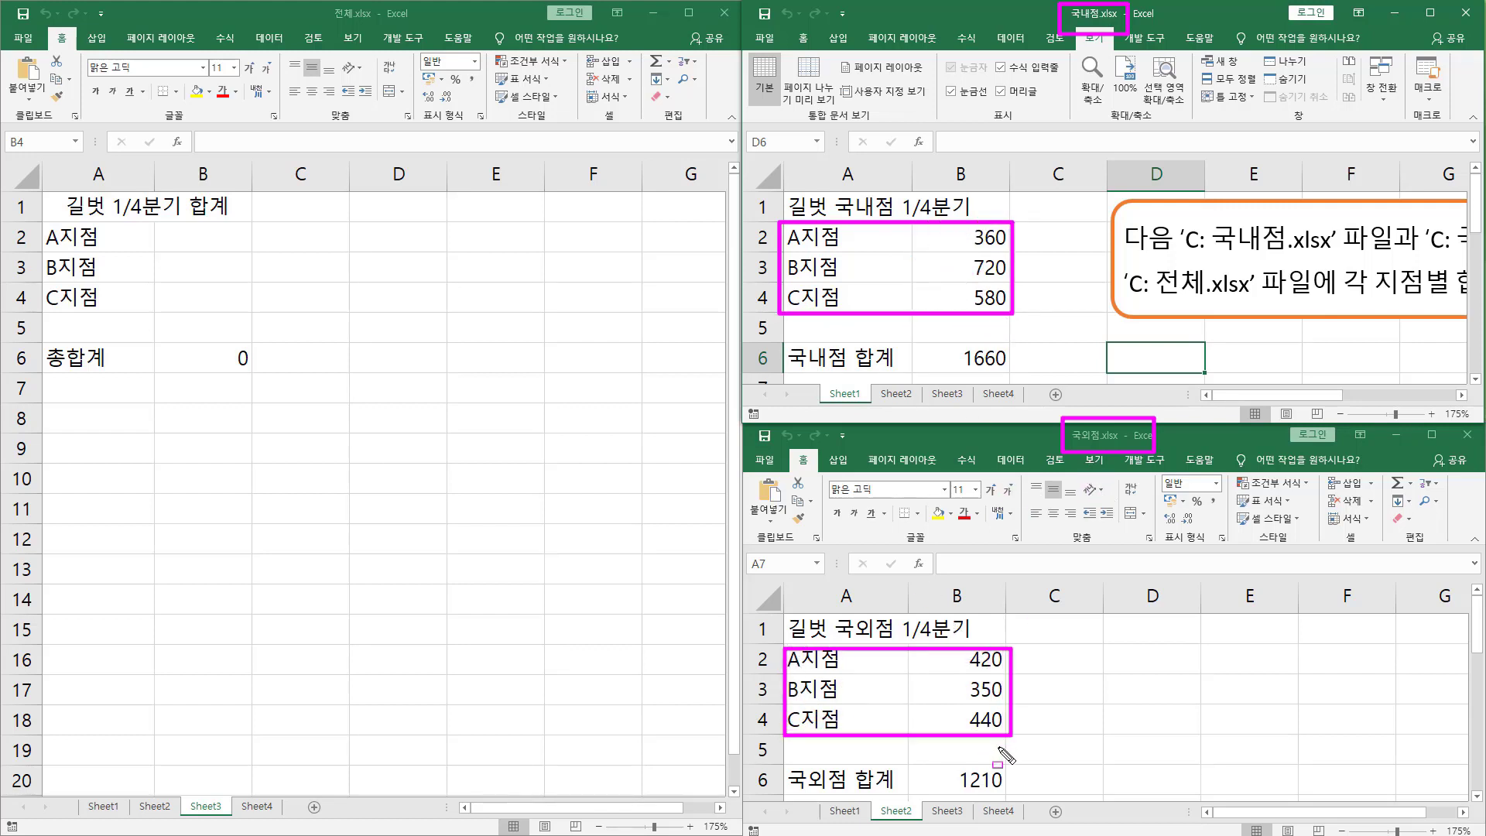
{"action": "left_click_drag", "start_coordinate": [327, 4], "coordinate": [407, 33]}
{"action": "mouse_move", "coordinate": [157, 224]}
{"action": "left_mouse_down"}
{"action": "mouse_move", "coordinate": [163, 263]}
{"action": "mouse_move", "coordinate": [254, 304]}
{"action": "left_mouse_up"}
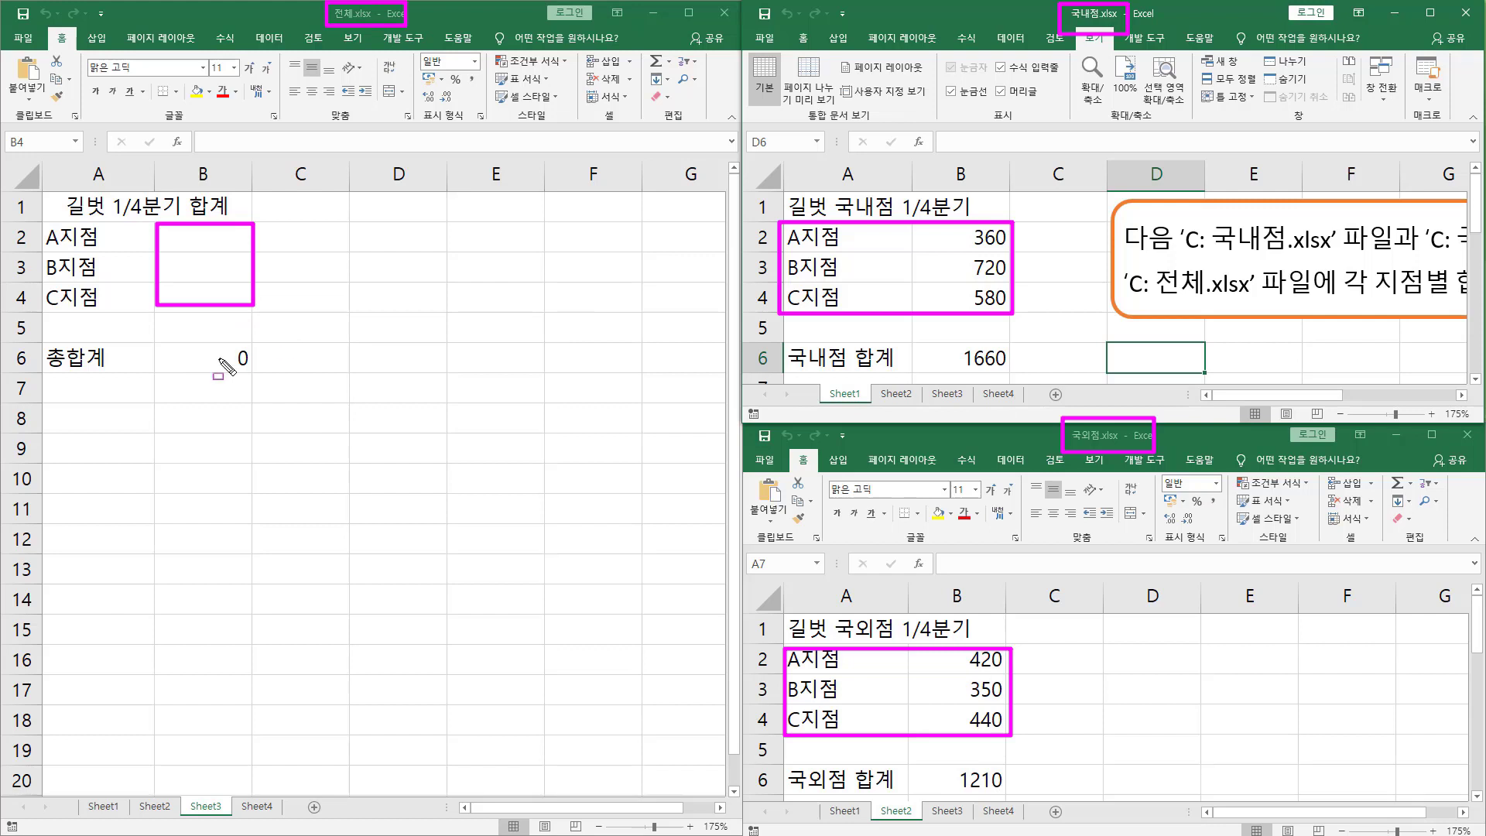
{"action": "key", "text": "Escape"}
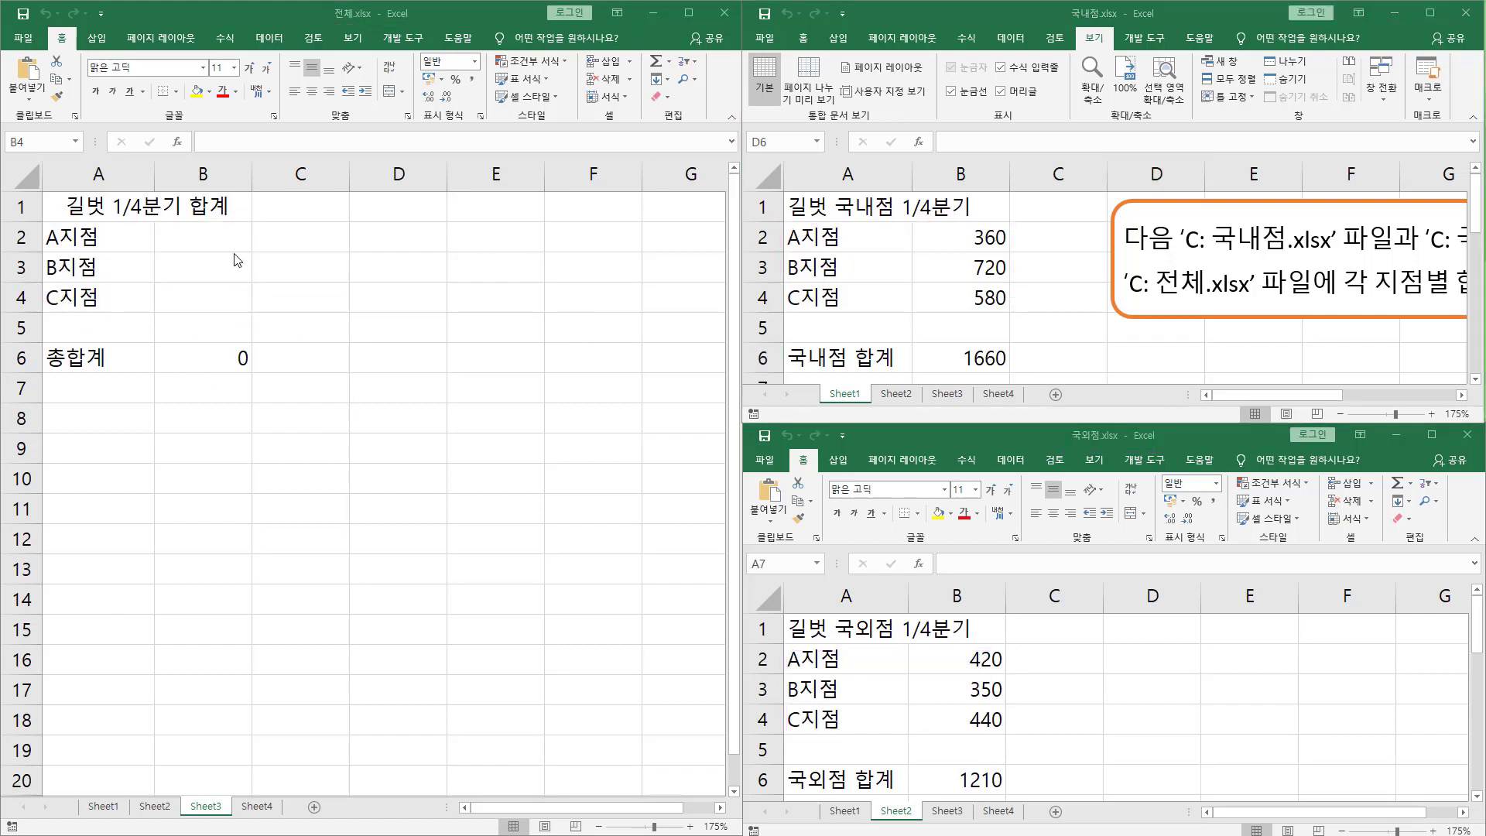
Start the A지점 total in cell B2 of 전체.xlsx with the external reference =[국내점.xlsx]Sheet1!$B$2.
{"action": "left_click_drag", "start_coordinate": [239, 263], "coordinate": [193, 238]}
{"action": "left_click", "coordinate": [221, 244]}
{"action": "type", "text": "="}
{"action": "left_click", "coordinate": [990, 241]}
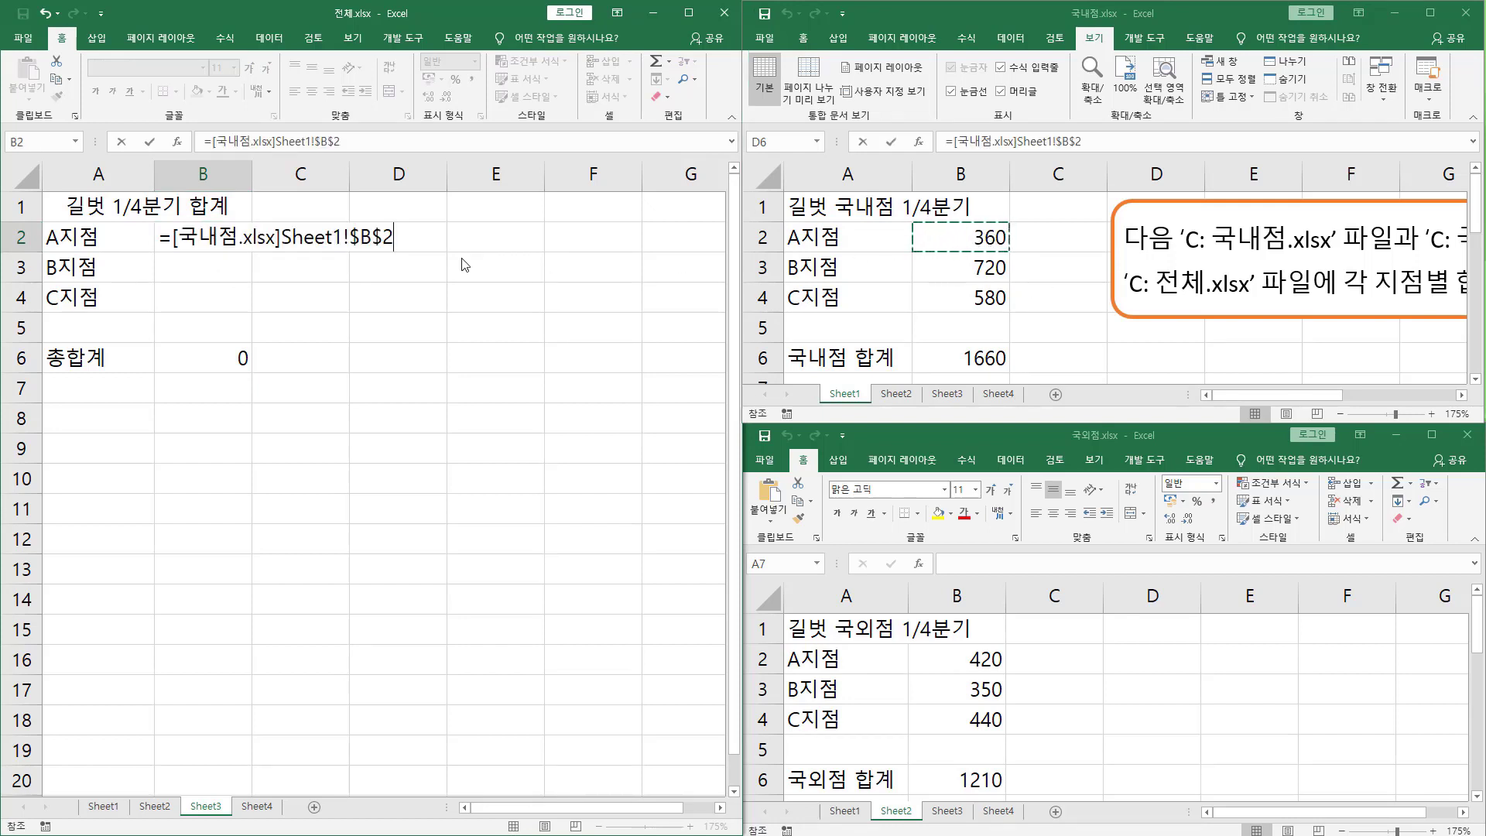
{"action": "left_click_drag", "start_coordinate": [167, 250], "coordinate": [409, 251]}
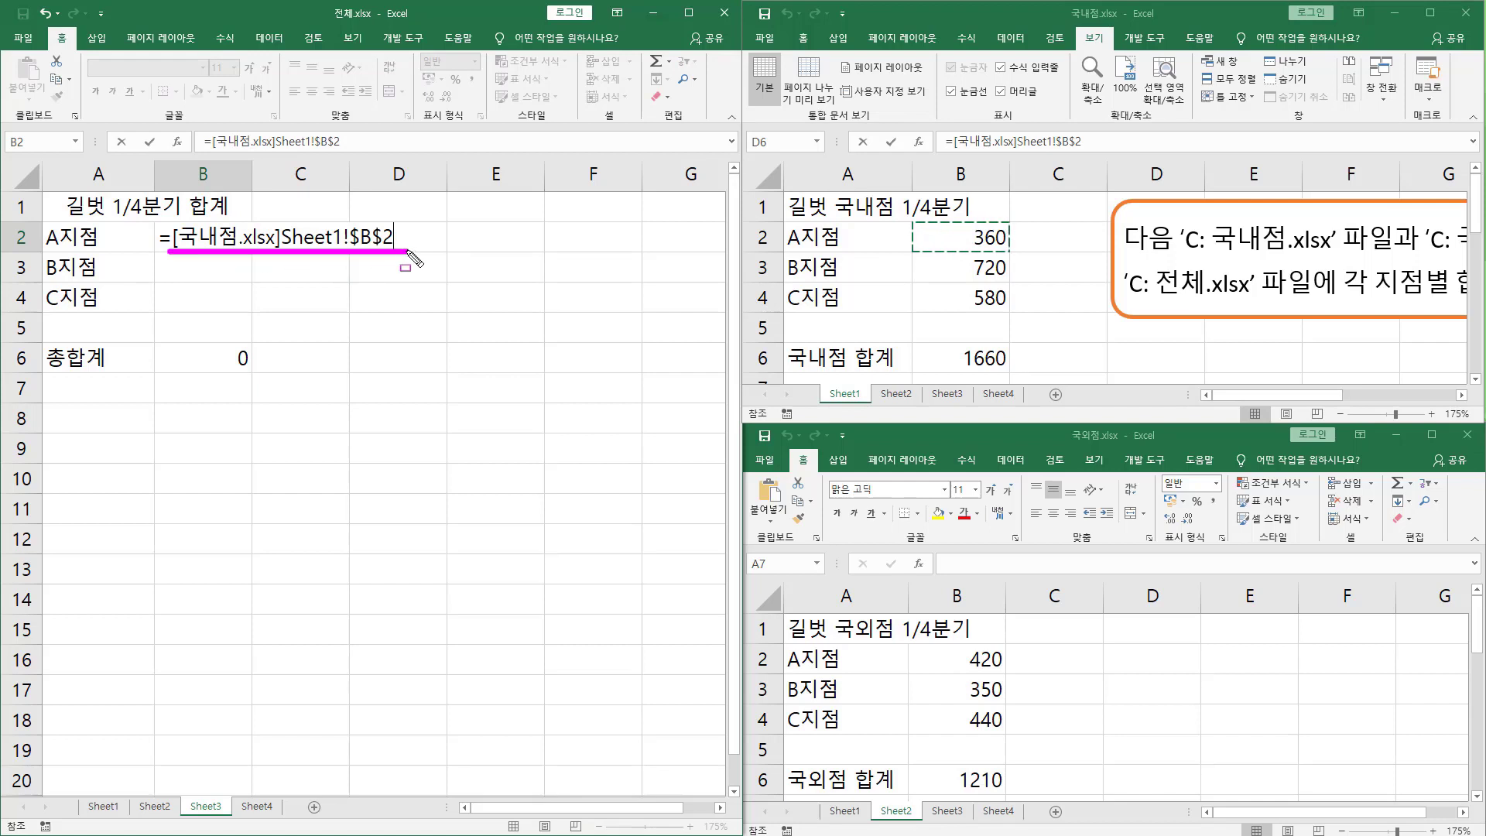
{"action": "mouse_move", "coordinate": [171, 225]}
{"action": "left_mouse_down"}
{"action": "mouse_move", "coordinate": [255, 219]}
{"action": "mouse_move", "coordinate": [280, 257]}
{"action": "left_mouse_up"}
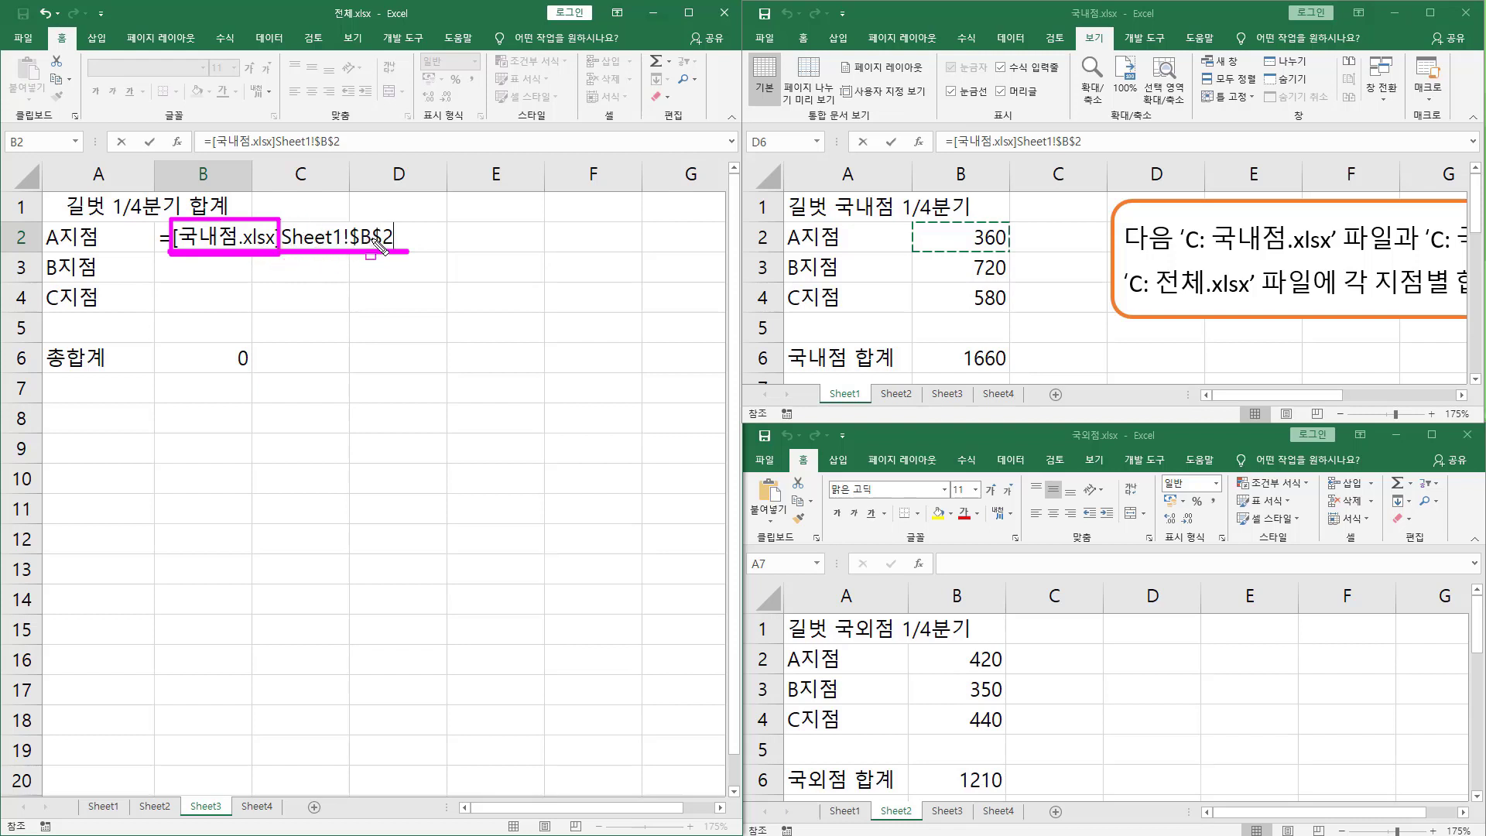
{"action": "mouse_move", "coordinate": [944, 253]}
{"action": "left_mouse_down"}
{"action": "mouse_move", "coordinate": [948, 222]}
{"action": "mouse_move", "coordinate": [1011, 253]}
{"action": "left_mouse_up"}
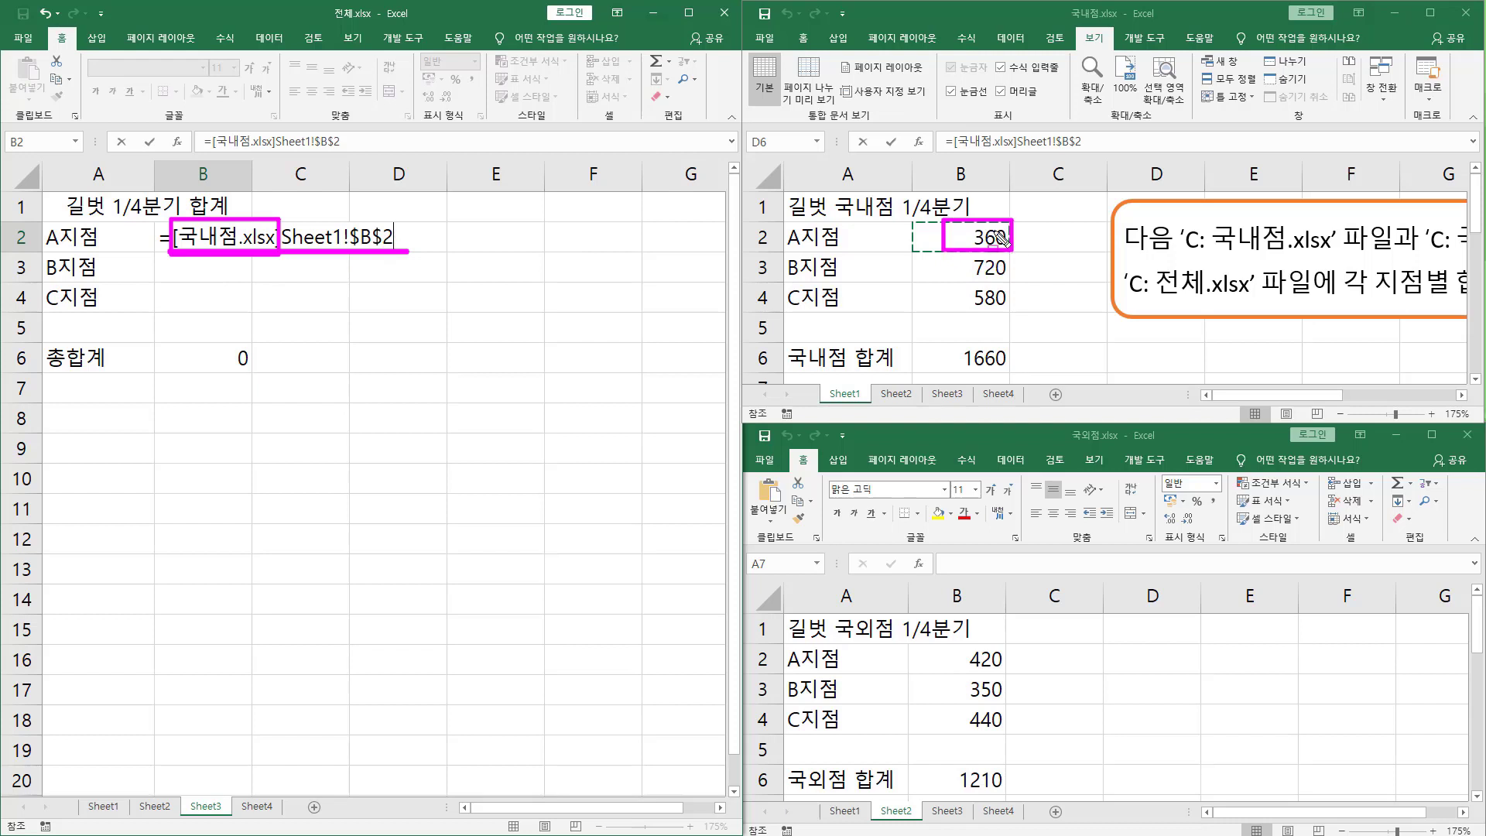
{"action": "key", "text": "Escape"}
Add +[국외점.xlsx]Sheet2!$B$2 to the formula in cell B2 of 전체.xlsx and enter it.
{"action": "left_click", "coordinate": [401, 239]}
{"action": "type", "text": "+"}
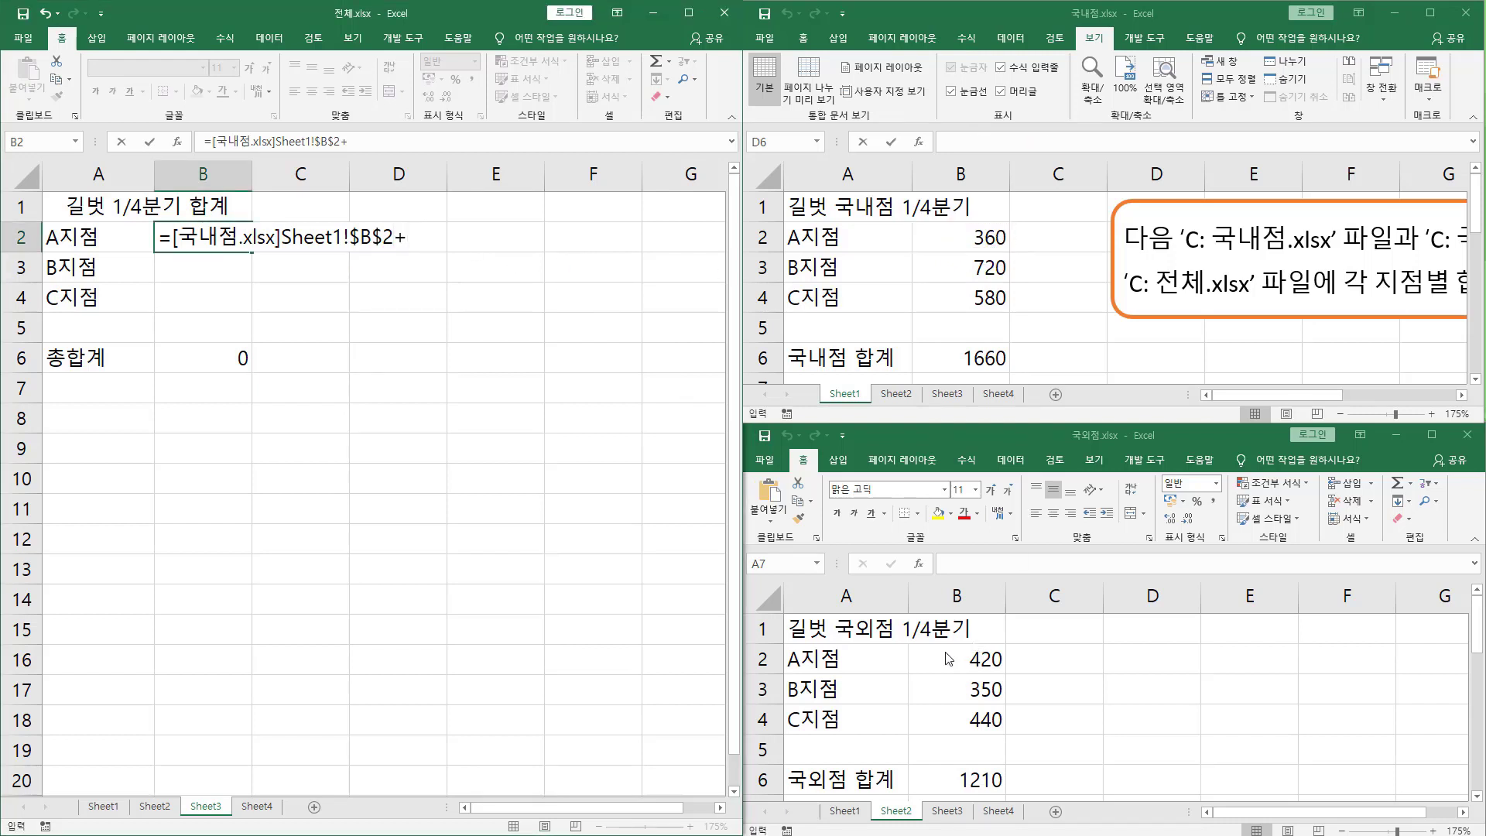
{"action": "left_click_drag", "start_coordinate": [912, 644], "coordinate": [1015, 675]}
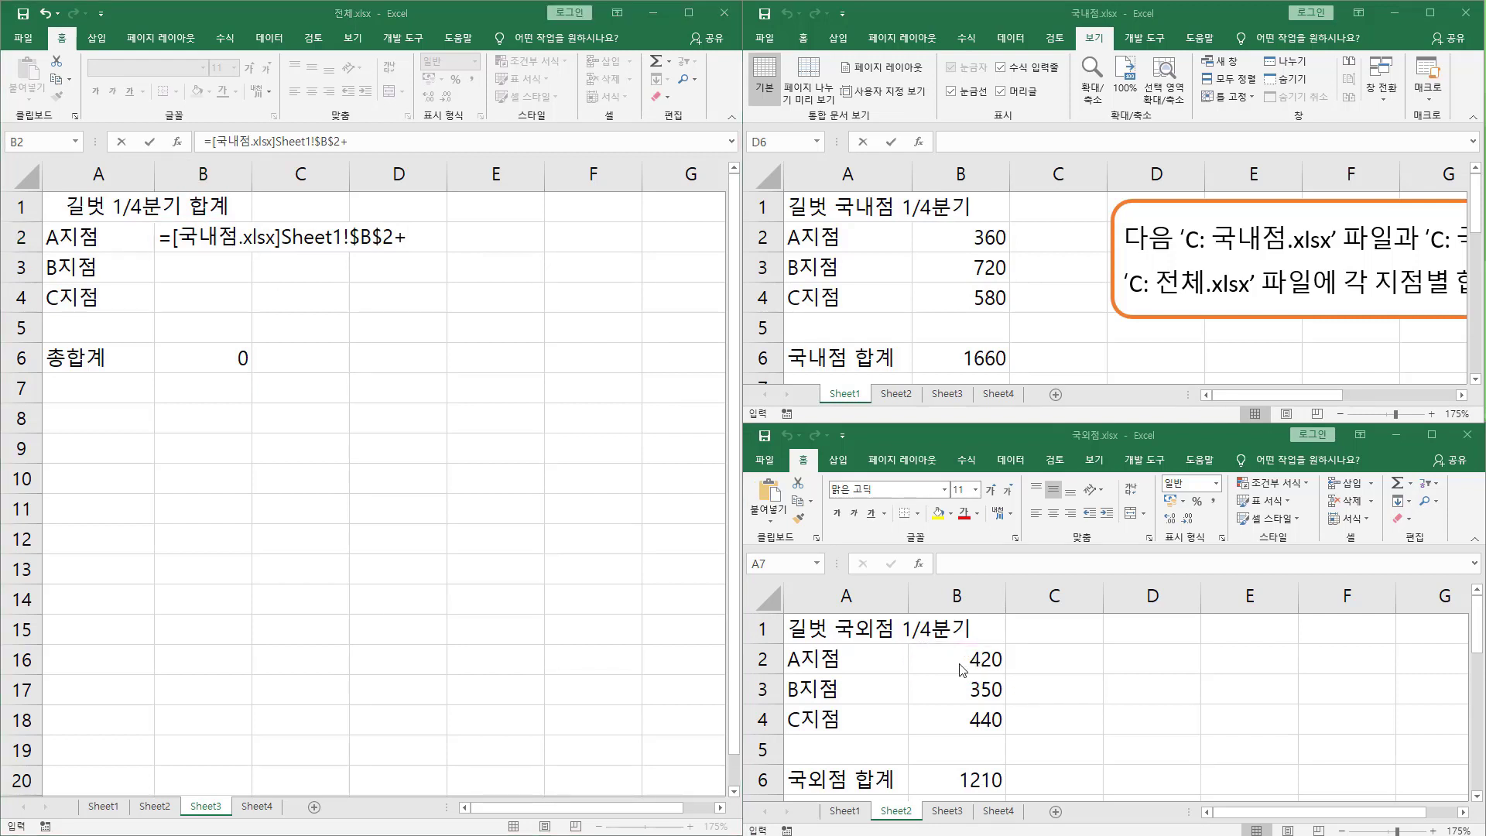
{"action": "left_click", "coordinate": [974, 660]}
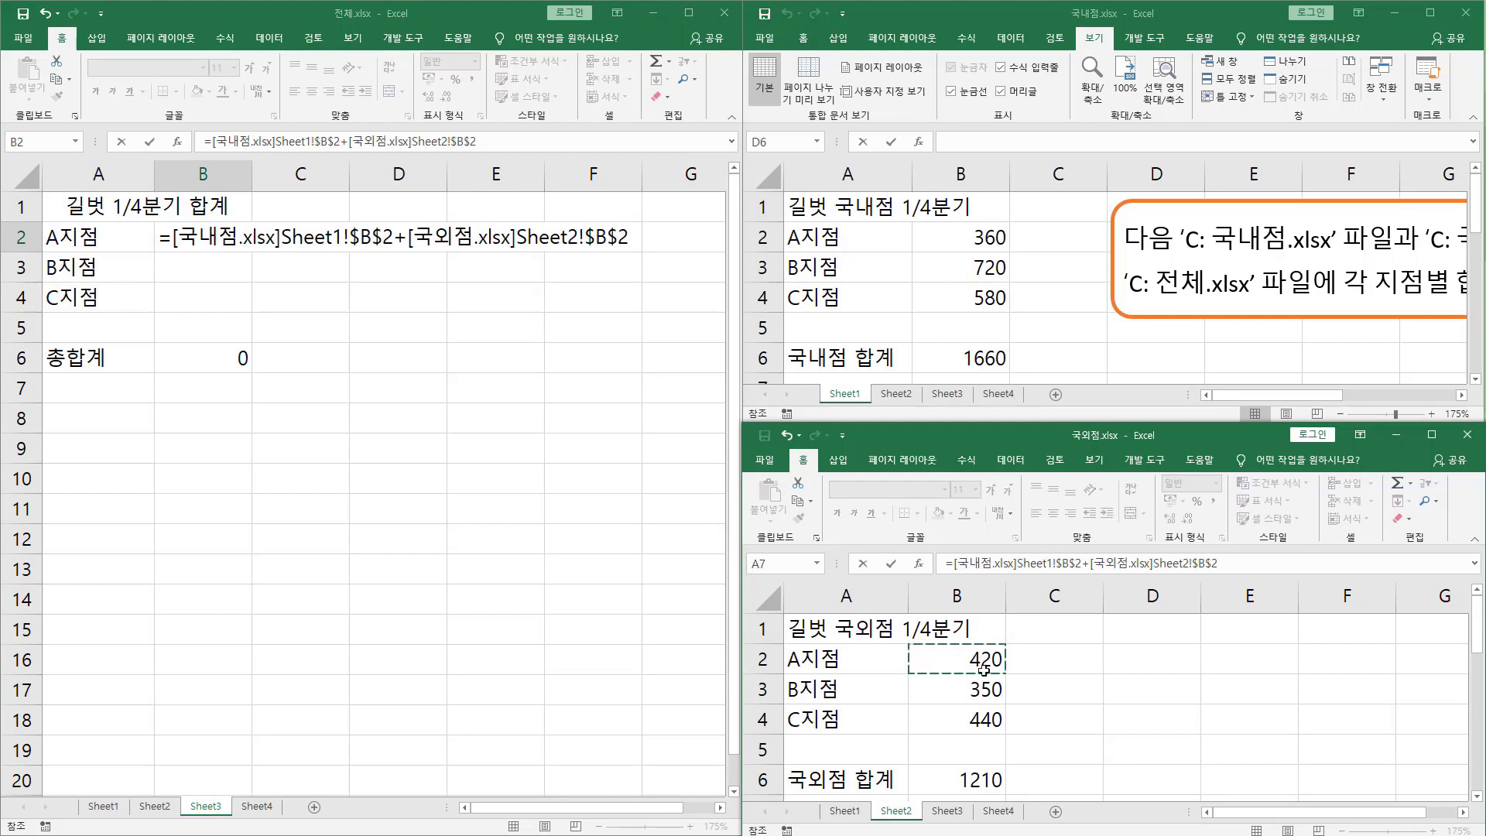
{"action": "left_click_drag", "start_coordinate": [412, 249], "coordinate": [629, 250]}
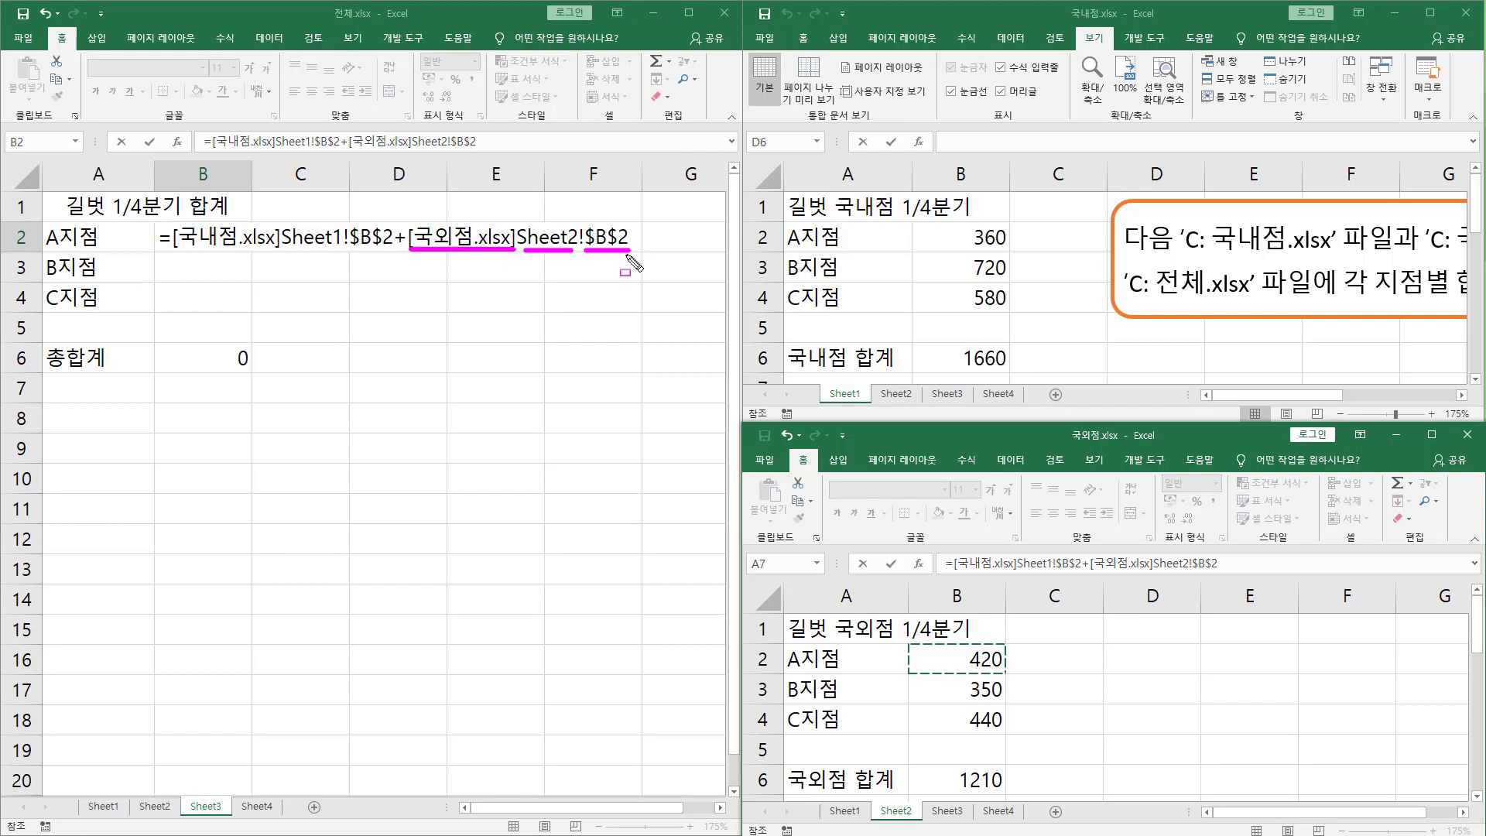
{"action": "key", "text": "Escape"}
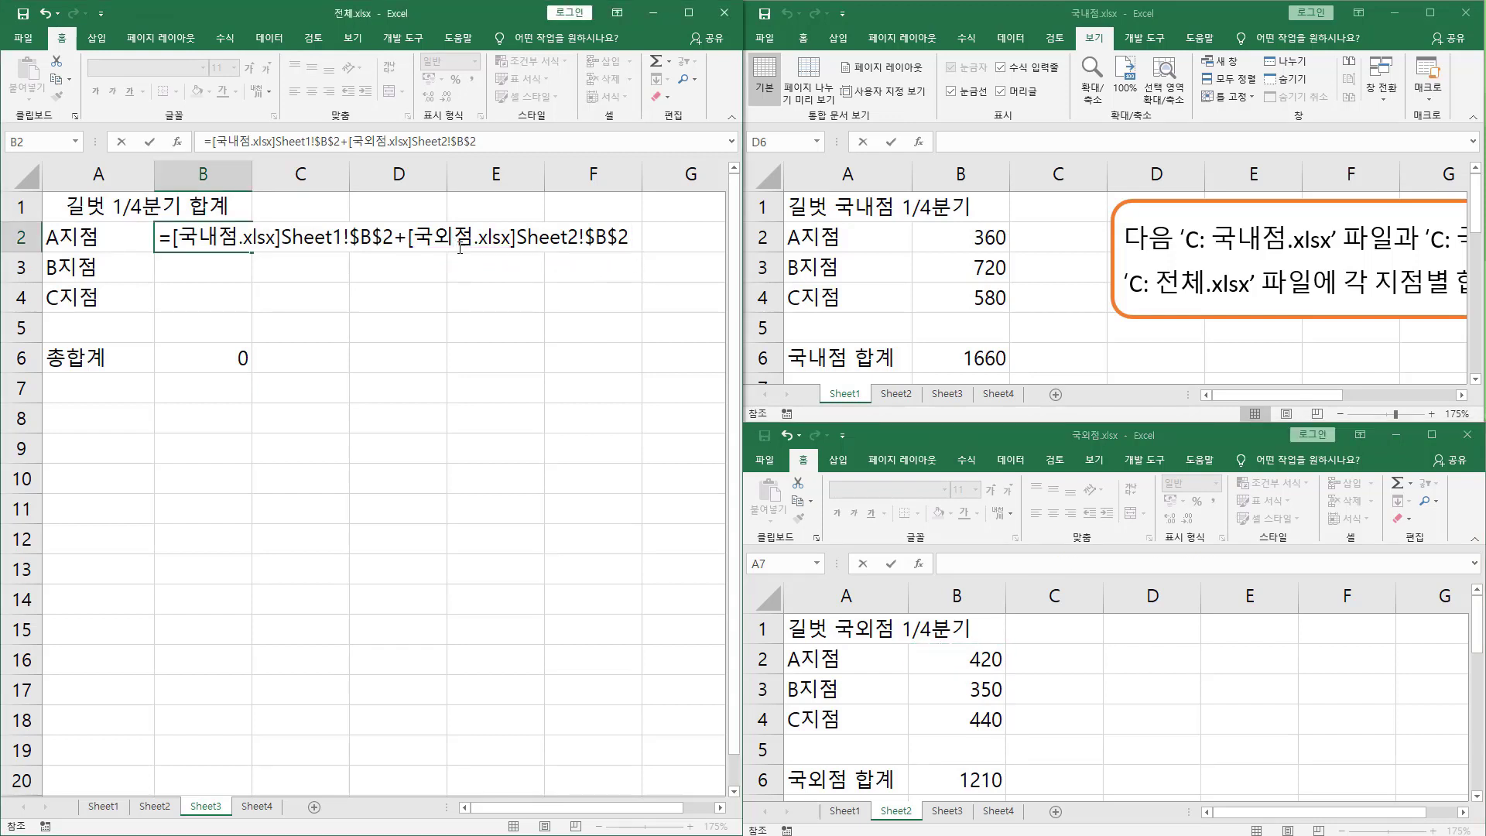
{"action": "key", "text": "Return"}
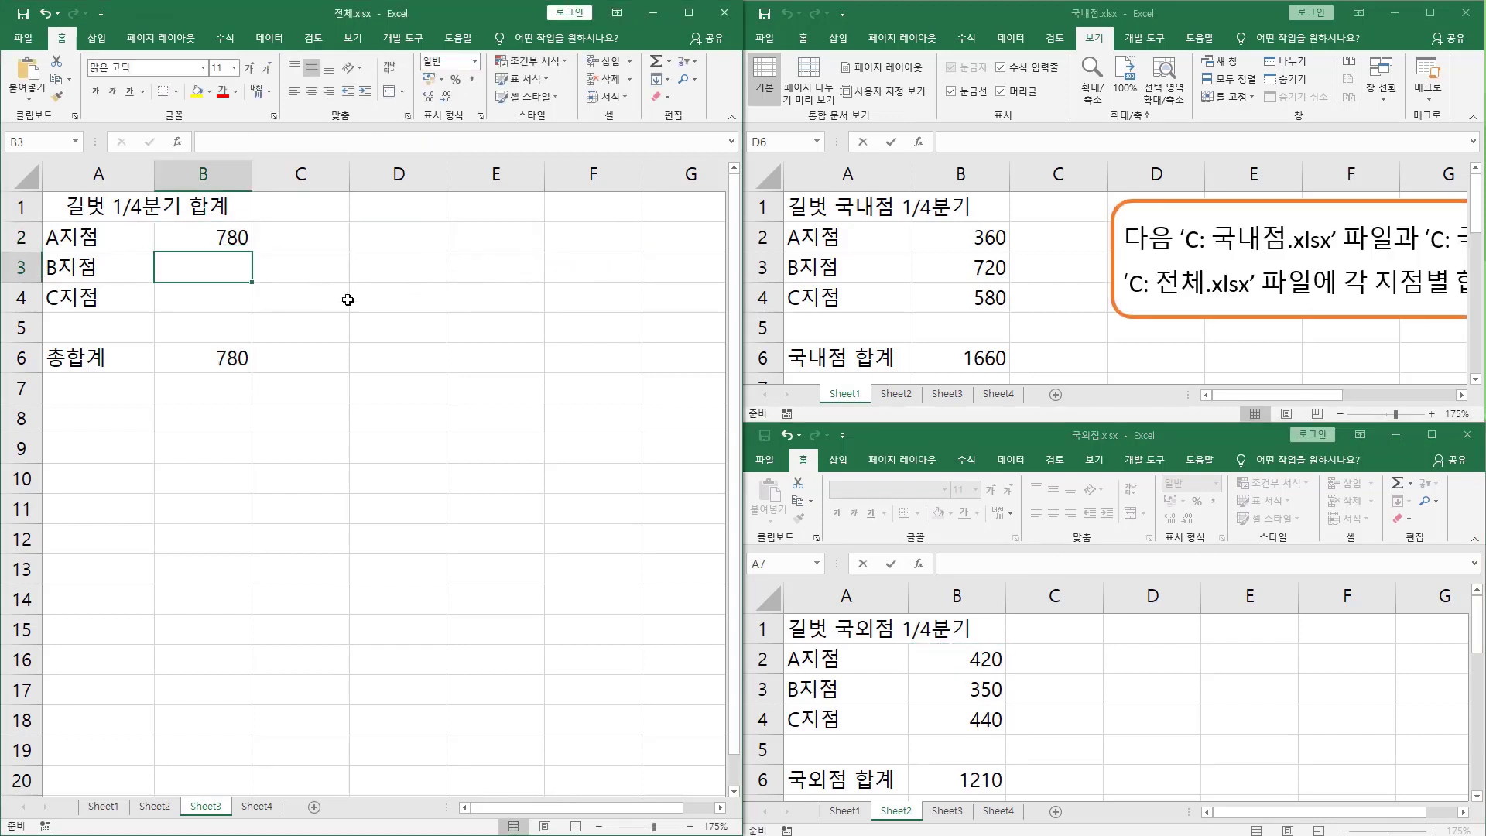
{"action": "left_click", "coordinate": [220, 236]}
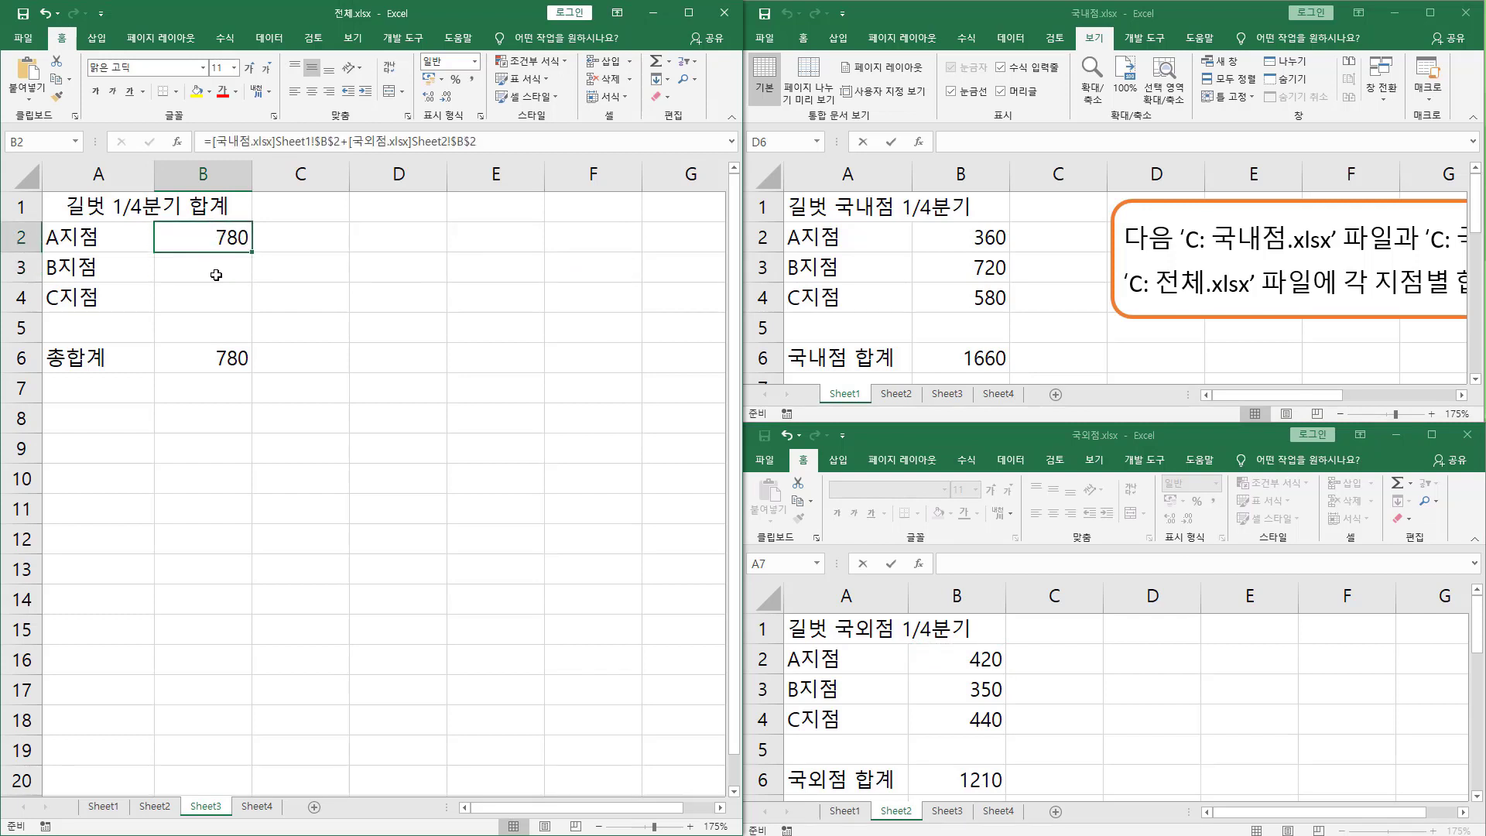
Enter =[국내점.xlsx]Sheet1!$B$3+[국외점.xlsx]Sheet2!$B$3 in cell B3 of 전체.xlsx for the B지점 total.
{"action": "left_click", "coordinate": [215, 272]}
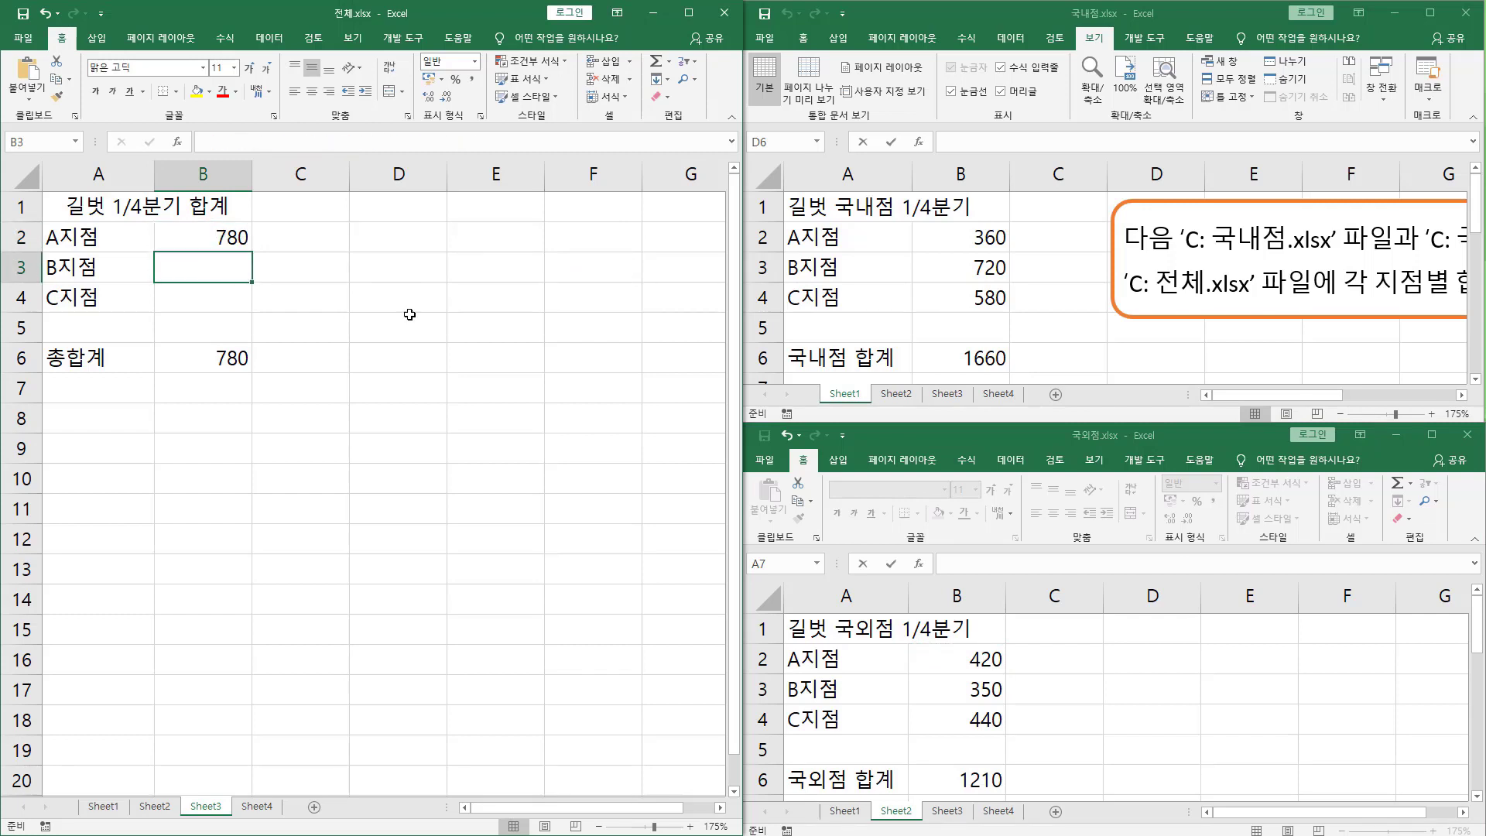
{"action": "type", "text": "="}
{"action": "left_click", "coordinate": [976, 267]}
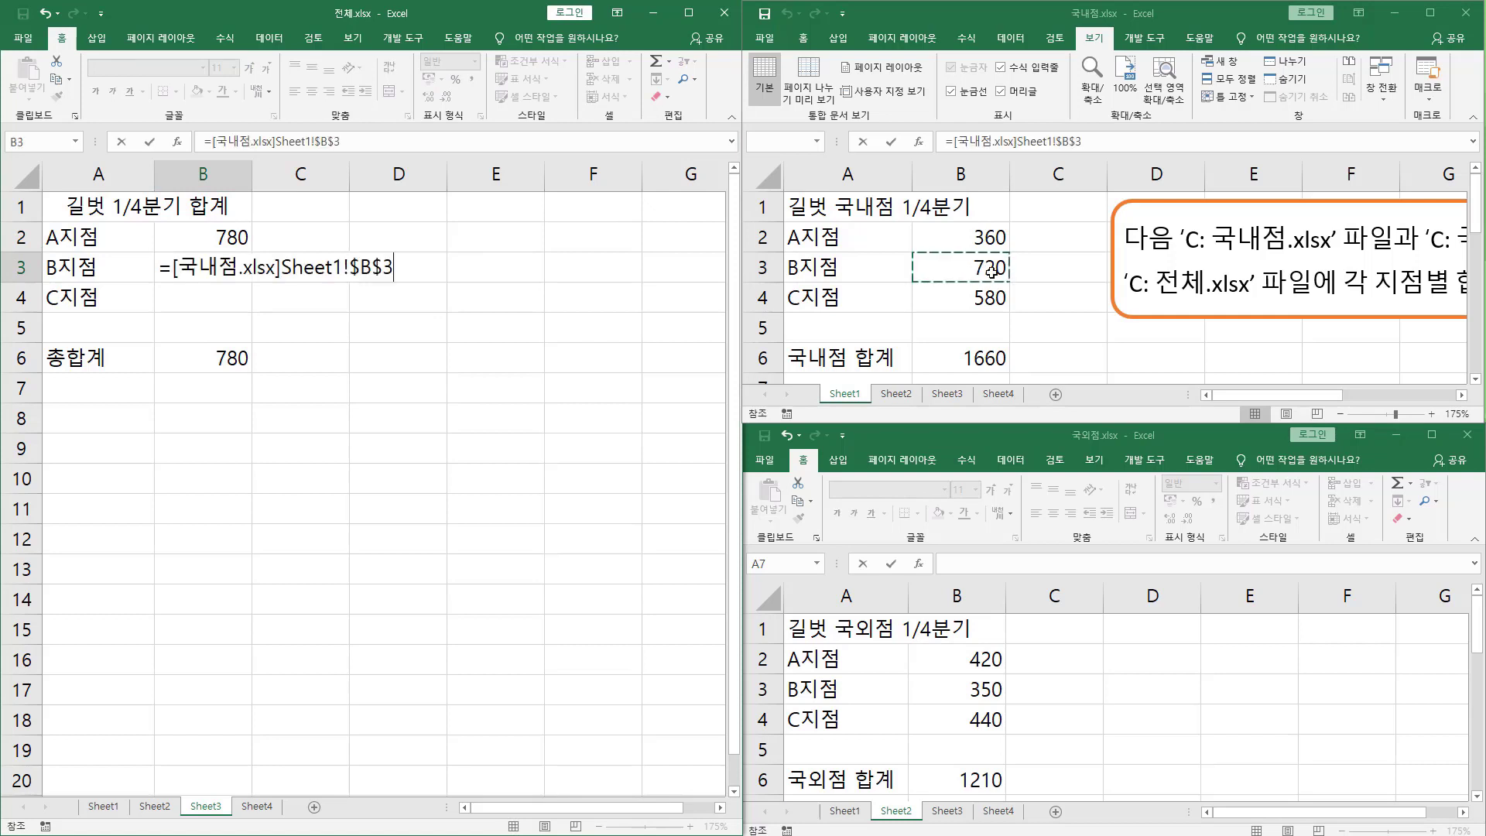
{"action": "type", "text": "+"}
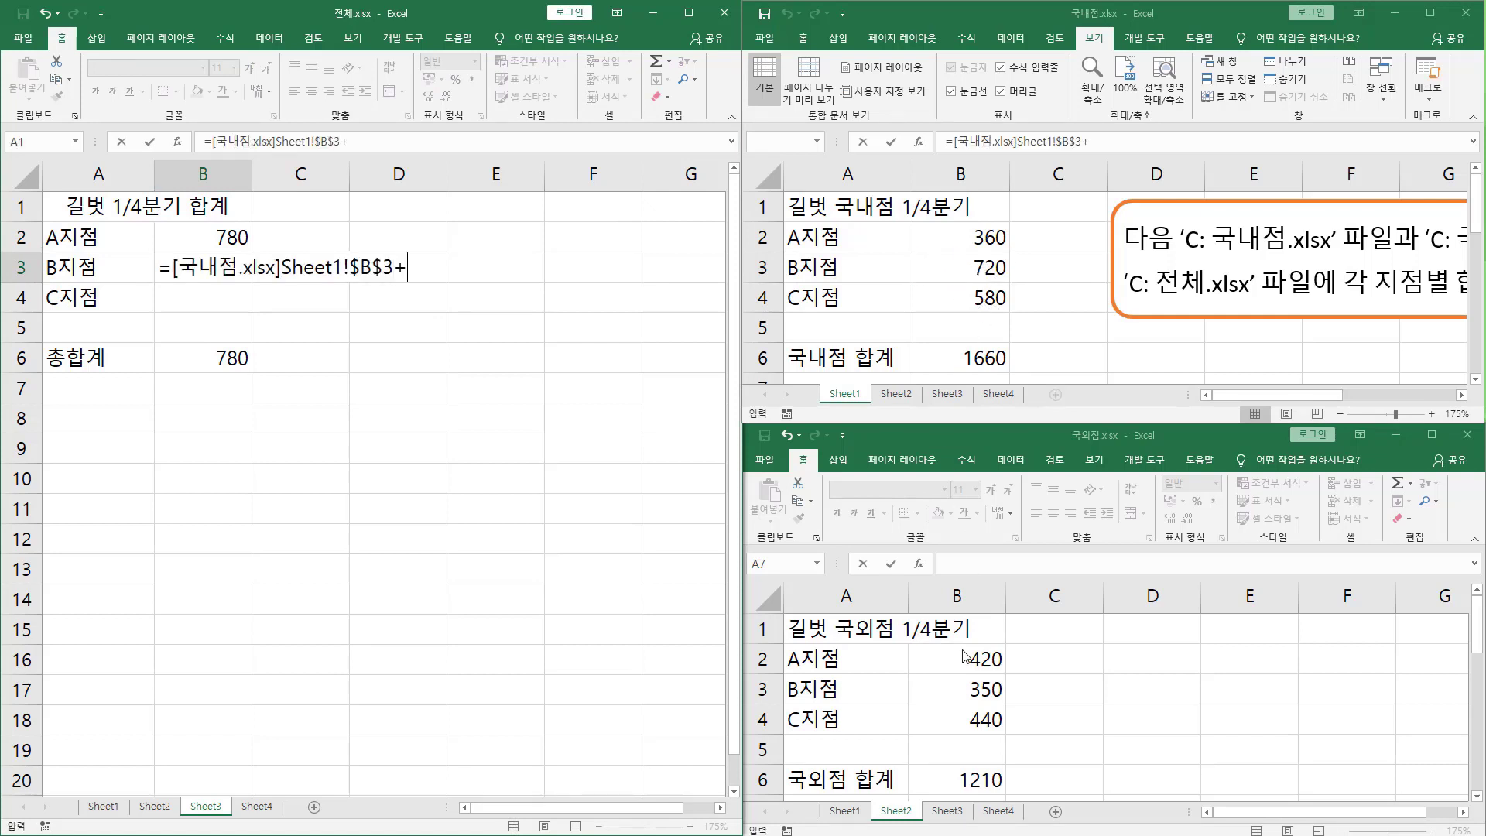
{"action": "left_click", "coordinate": [981, 689]}
{"action": "left_click", "coordinate": [978, 688]}
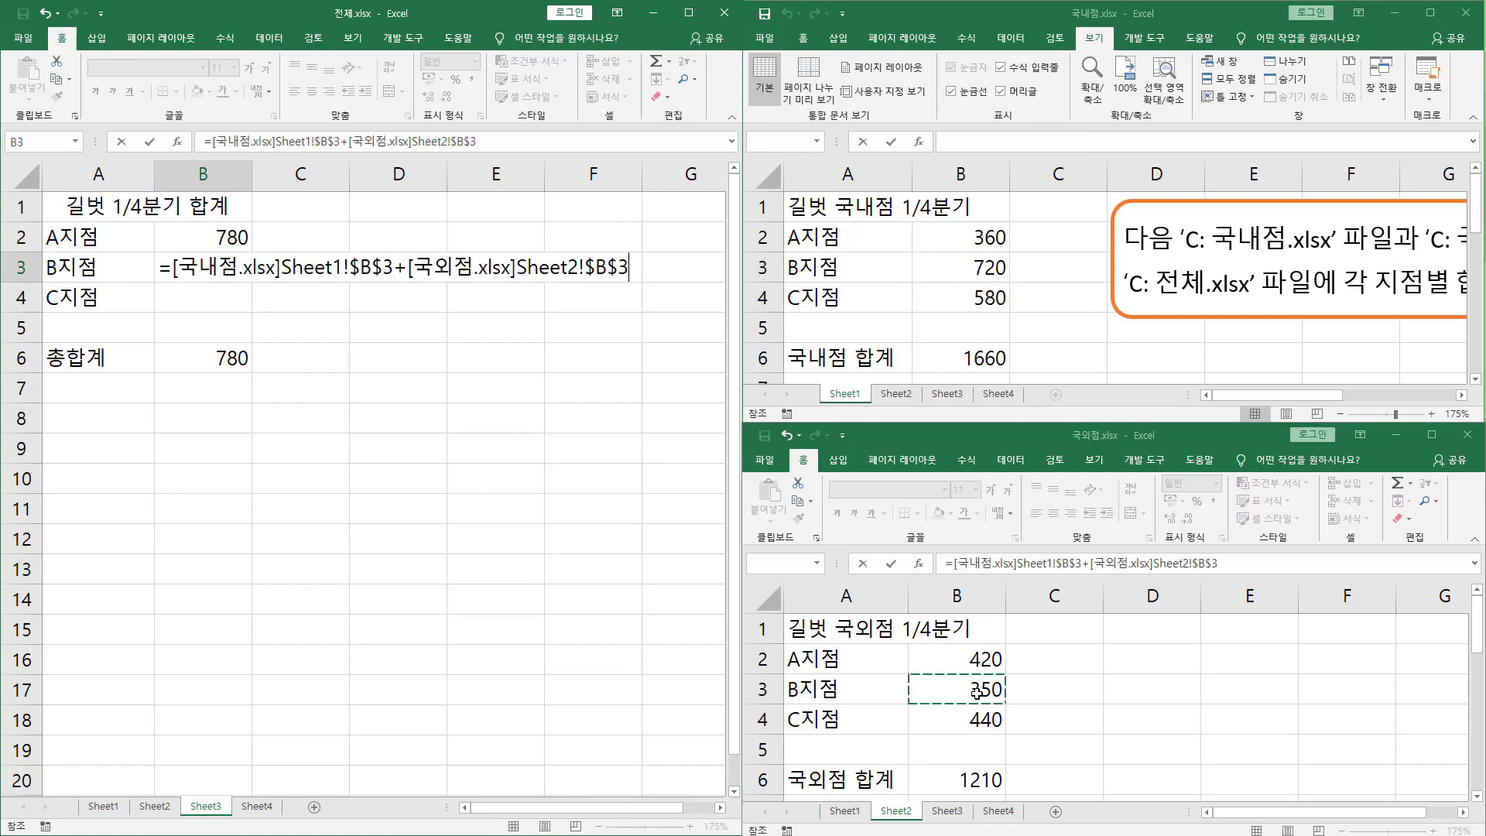
{"action": "key", "text": "Return"}
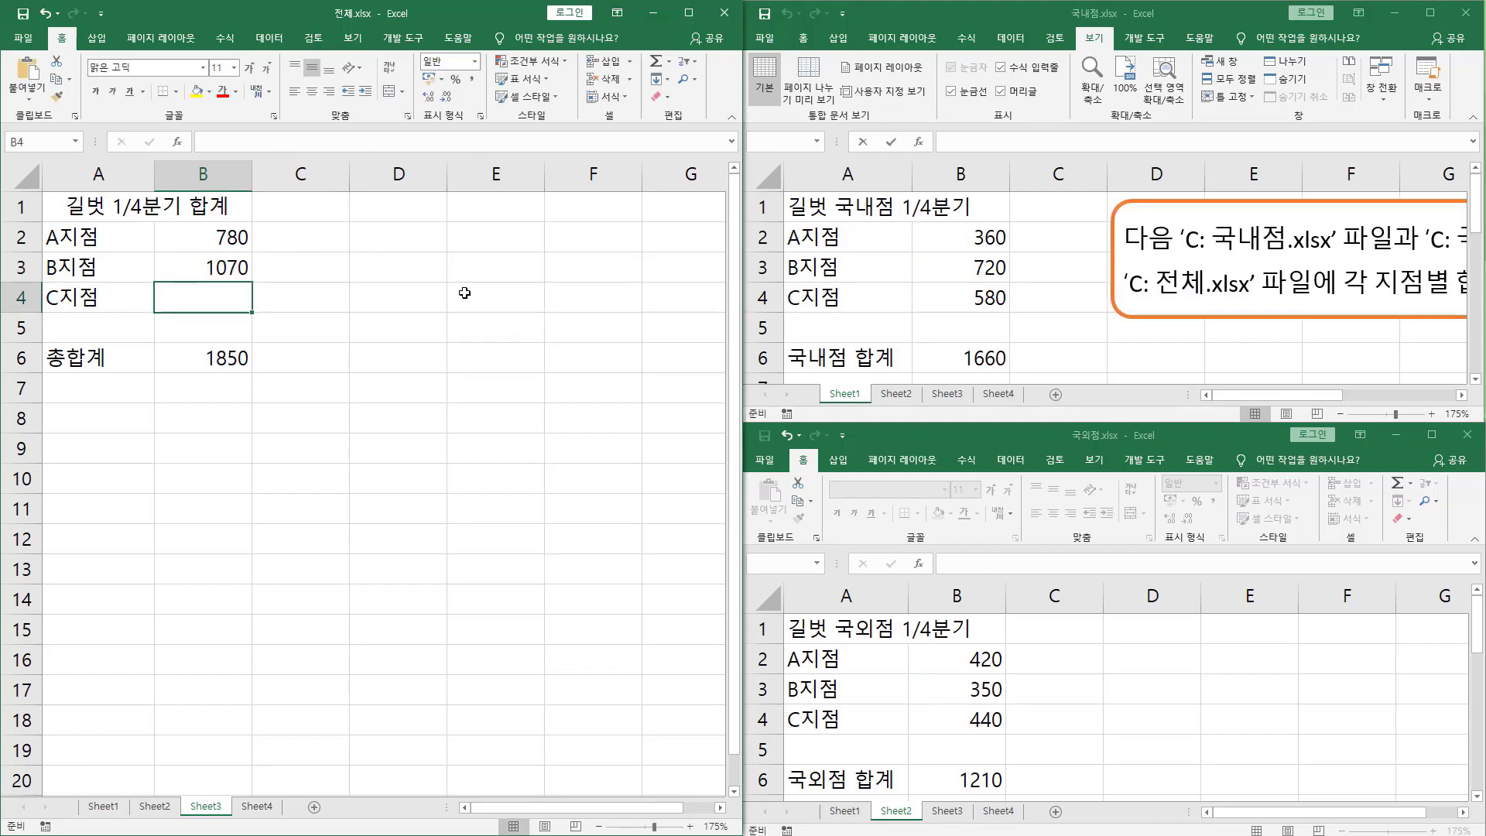
Enter =[국내점.xlsx]Sheet1!$B$4+[국외점.xlsx]Sheet2!$B$4 in cell B4 of 전체.xlsx for the C지점 total.
{"action": "type", "text": "="}
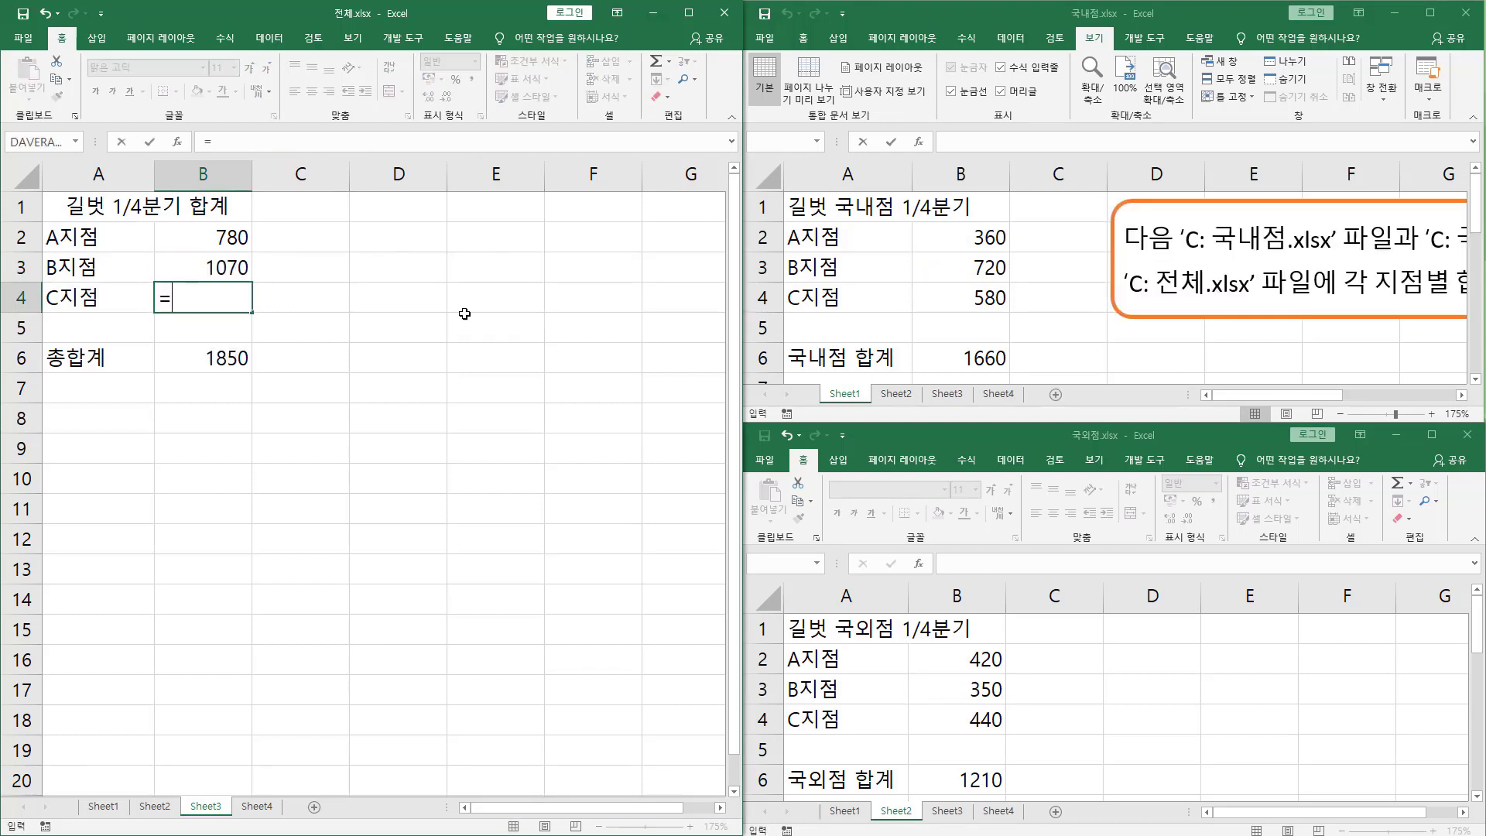
{"action": "left_click", "coordinate": [990, 298]}
{"action": "type", "text": "+"}
{"action": "left_click", "coordinate": [993, 720]}
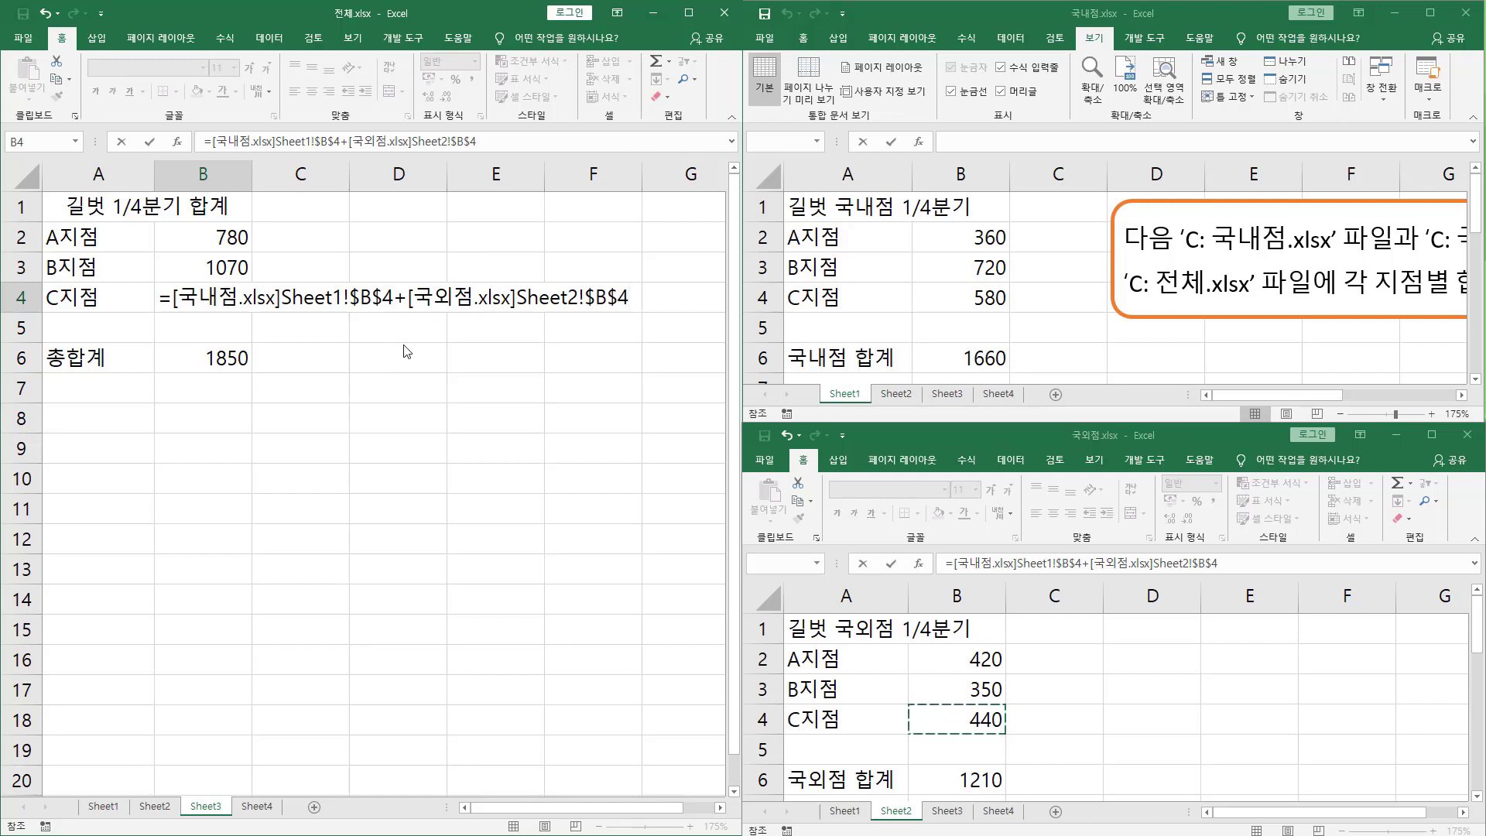
{"action": "key", "text": "Return"}
{"action": "key", "text": "Right"}
{"action": "left_click", "coordinate": [215, 297]}
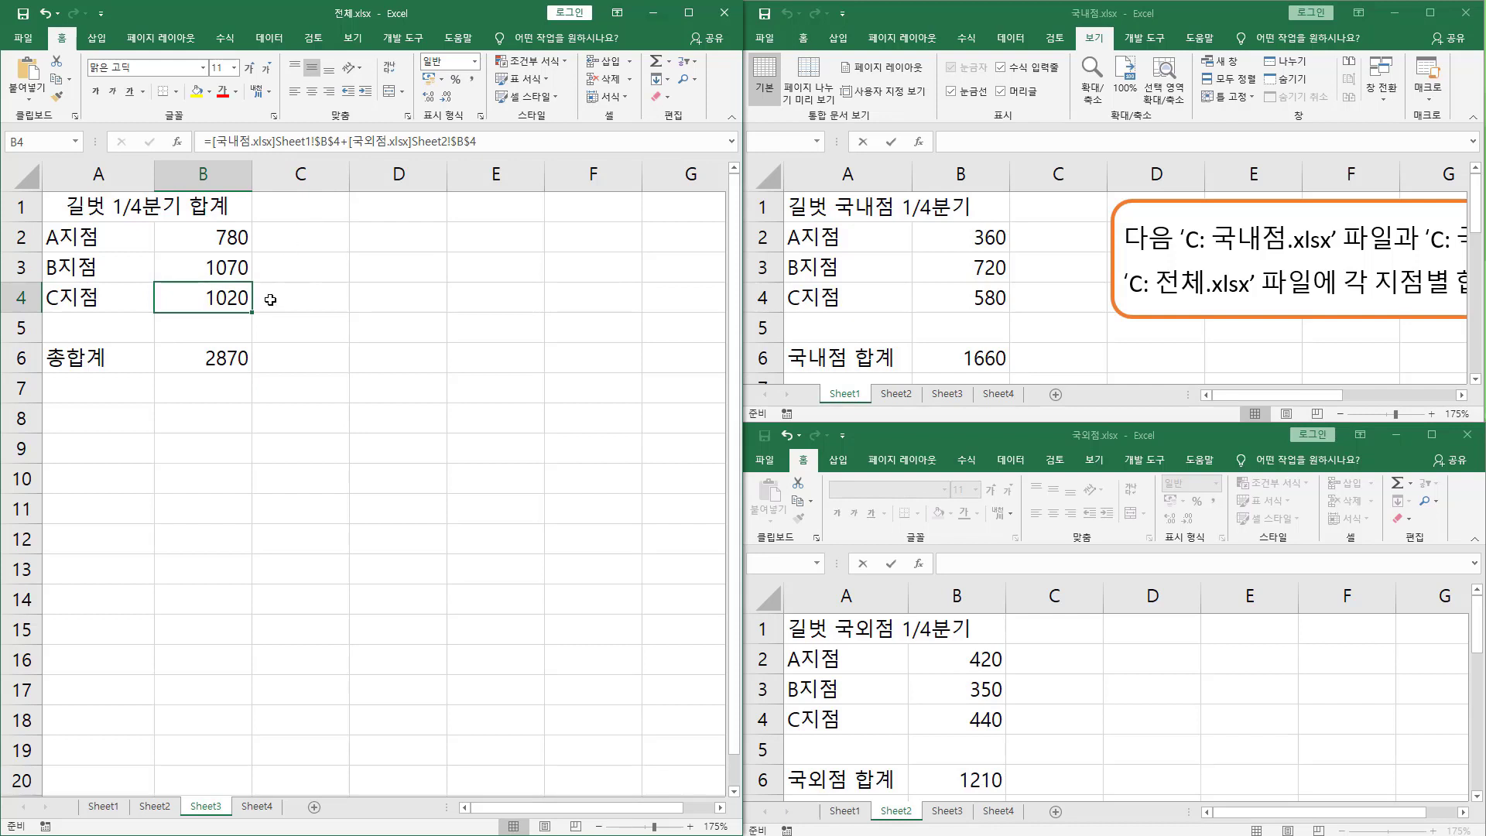
Display the formulas instead of values in 전체.xlsx, fit column B to its formulas and narrow column A.
{"action": "key", "text": "ctrl+grave"}
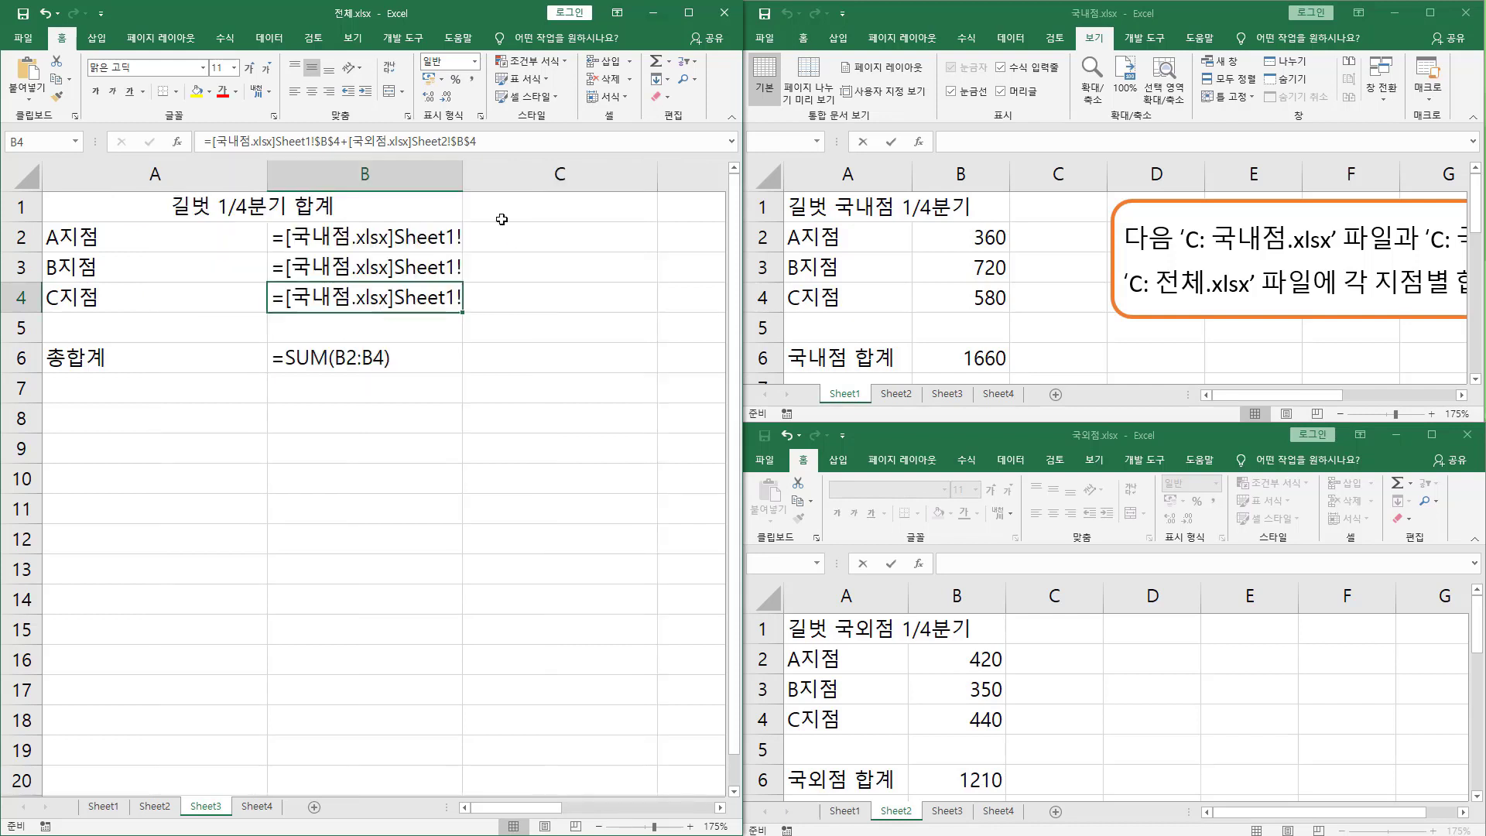
{"action": "double_click", "coordinate": [462, 177]}
{"action": "left_click_drag", "start_coordinate": [267, 175], "coordinate": [124, 175]}
{"action": "left_click", "coordinate": [423, 413]}
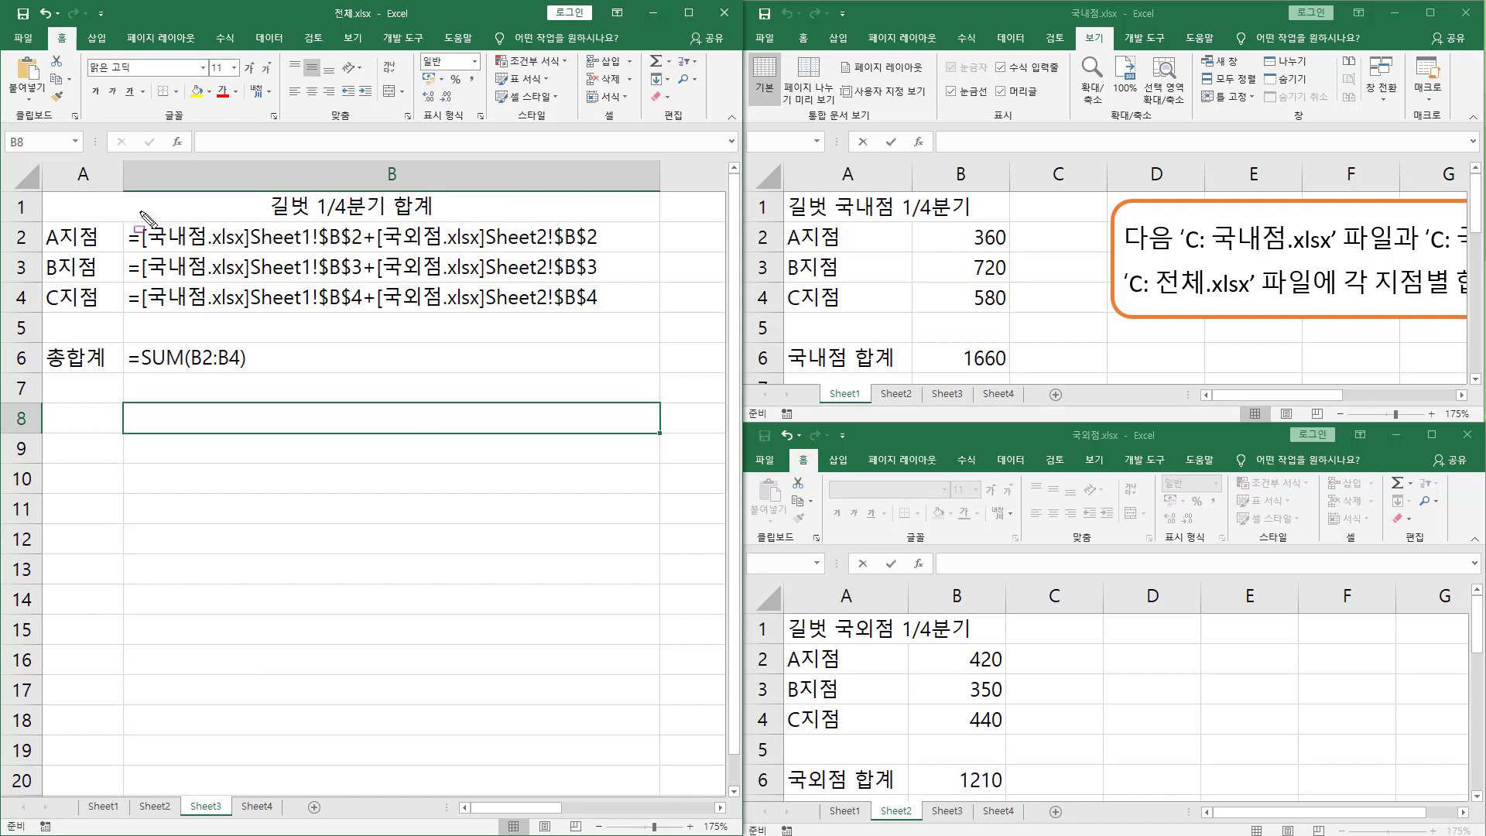
{"action": "left_click_drag", "start_coordinate": [154, 224], "coordinate": [245, 312]}
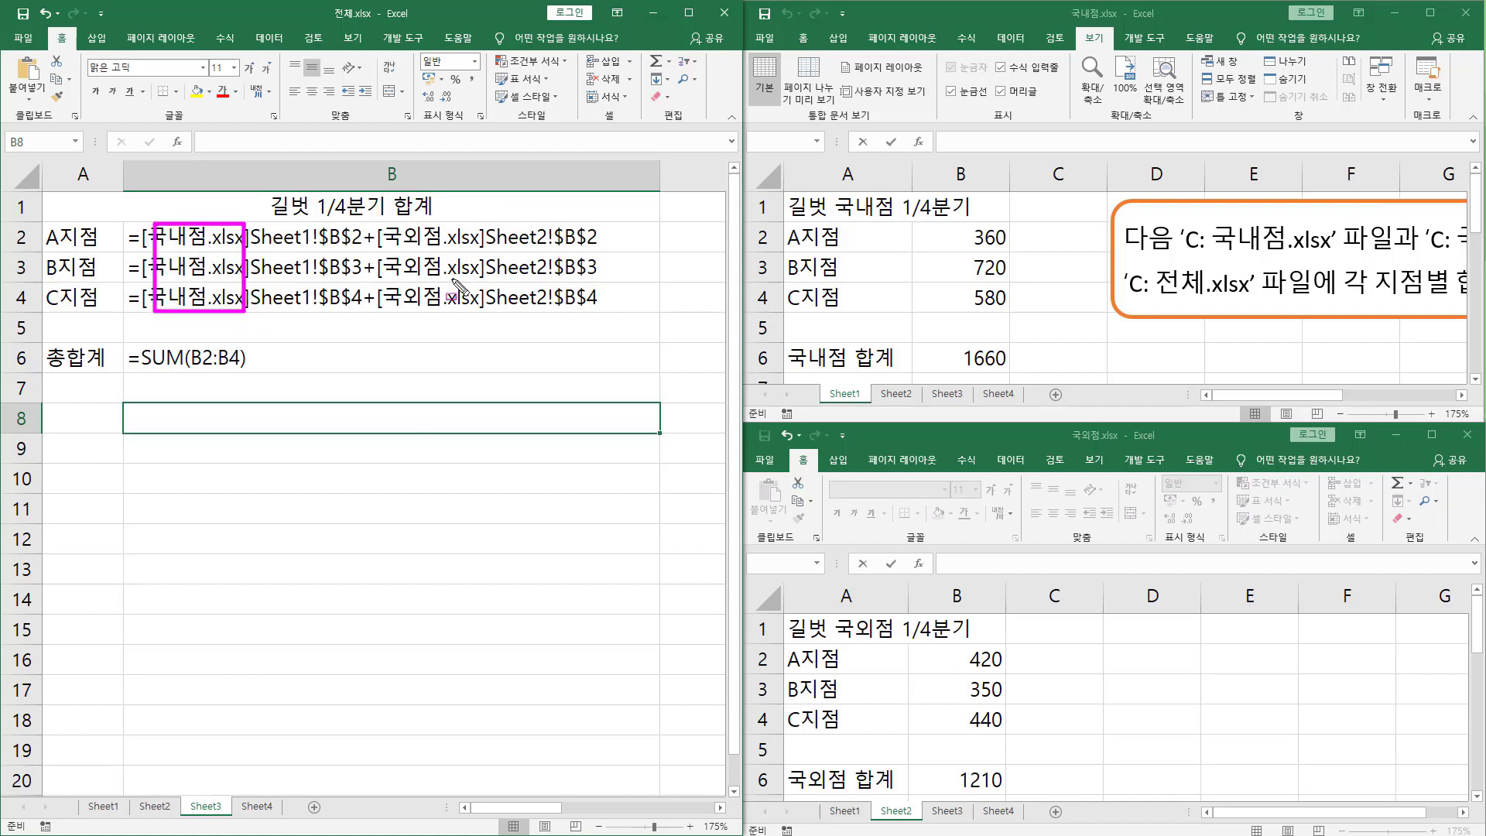
{"action": "mouse_move", "coordinate": [386, 217]}
{"action": "left_mouse_down"}
{"action": "mouse_move", "coordinate": [434, 322]}
{"action": "mouse_move", "coordinate": [479, 323]}
{"action": "left_mouse_up"}
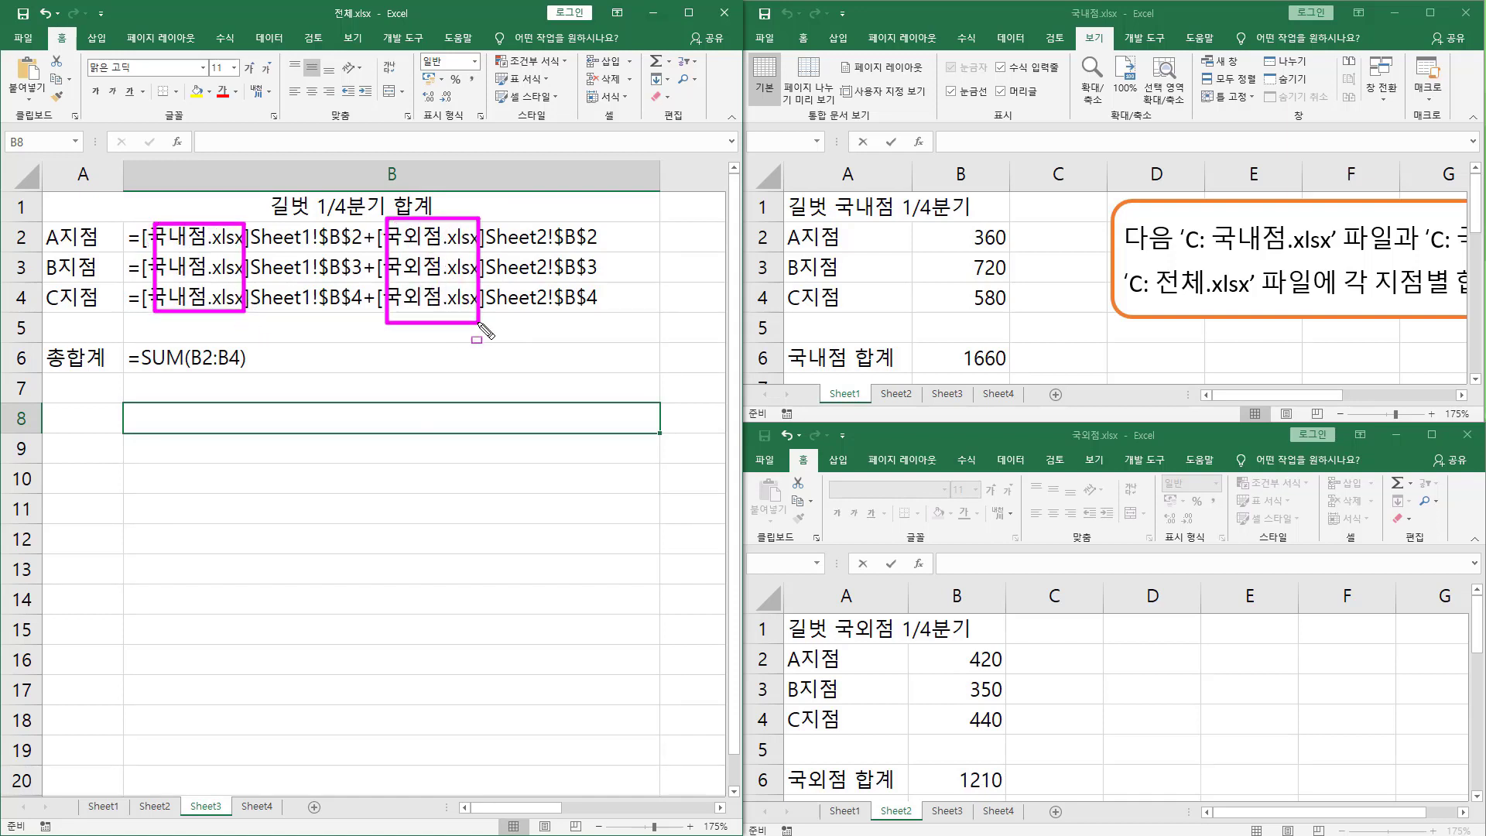
{"action": "mouse_move", "coordinate": [250, 250]}
{"action": "left_mouse_down"}
{"action": "mouse_move", "coordinate": [302, 250]}
{"action": "mouse_move", "coordinate": [304, 311]}
{"action": "left_mouse_up"}
{"action": "mouse_move", "coordinate": [311, 223]}
{"action": "left_mouse_down"}
{"action": "mouse_move", "coordinate": [312, 268]}
{"action": "mouse_move", "coordinate": [319, 222]}
{"action": "left_mouse_up"}
{"action": "left_click_drag", "start_coordinate": [322, 281], "coordinate": [320, 320]}
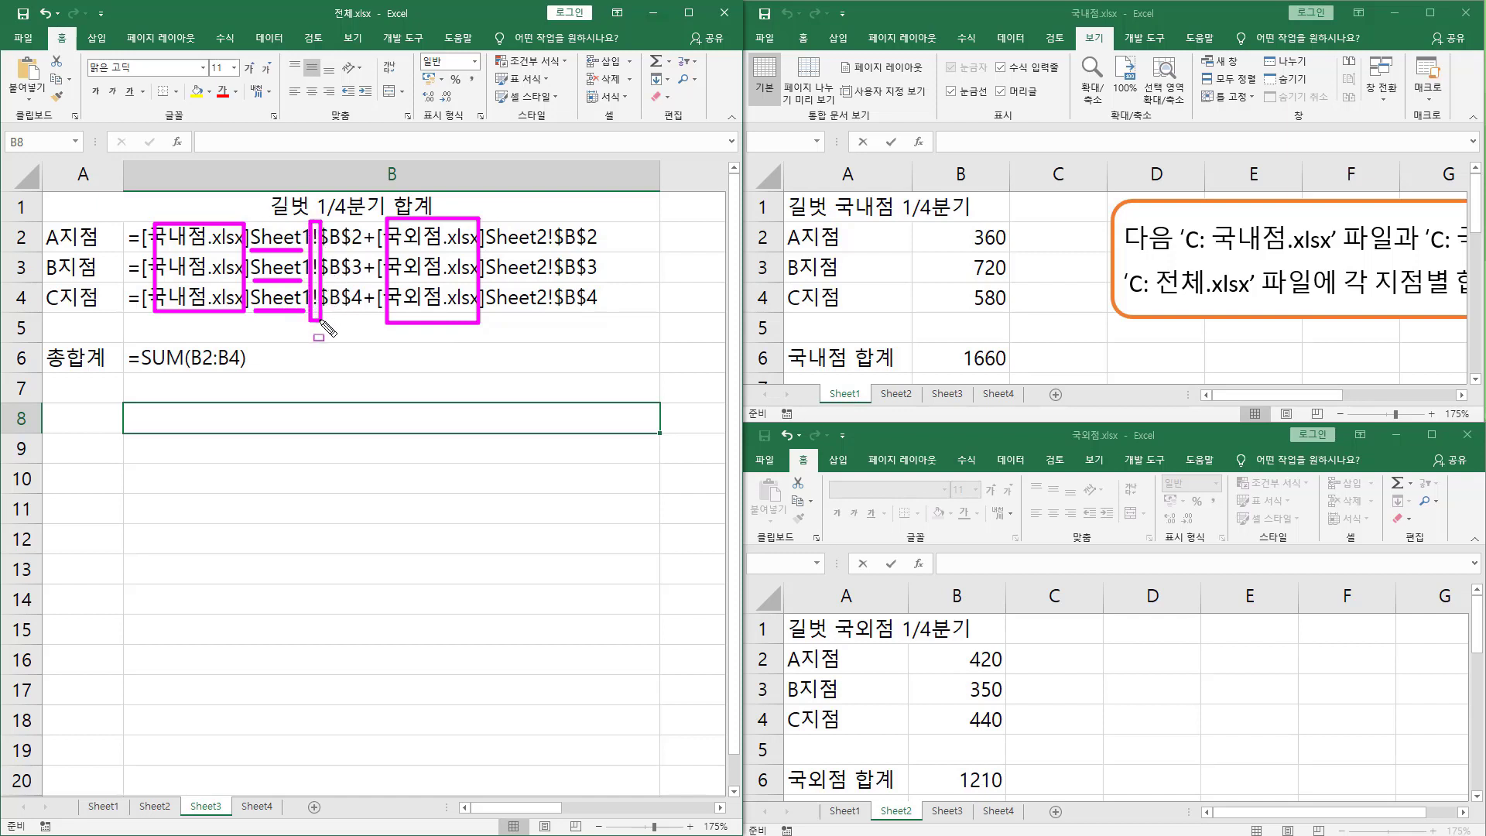
{"action": "mouse_move", "coordinate": [323, 246]}
{"action": "left_mouse_down"}
{"action": "mouse_move", "coordinate": [359, 246]}
{"action": "mouse_move", "coordinate": [363, 275]}
{"action": "left_mouse_up"}
{"action": "left_click_drag", "start_coordinate": [328, 303], "coordinate": [362, 303]}
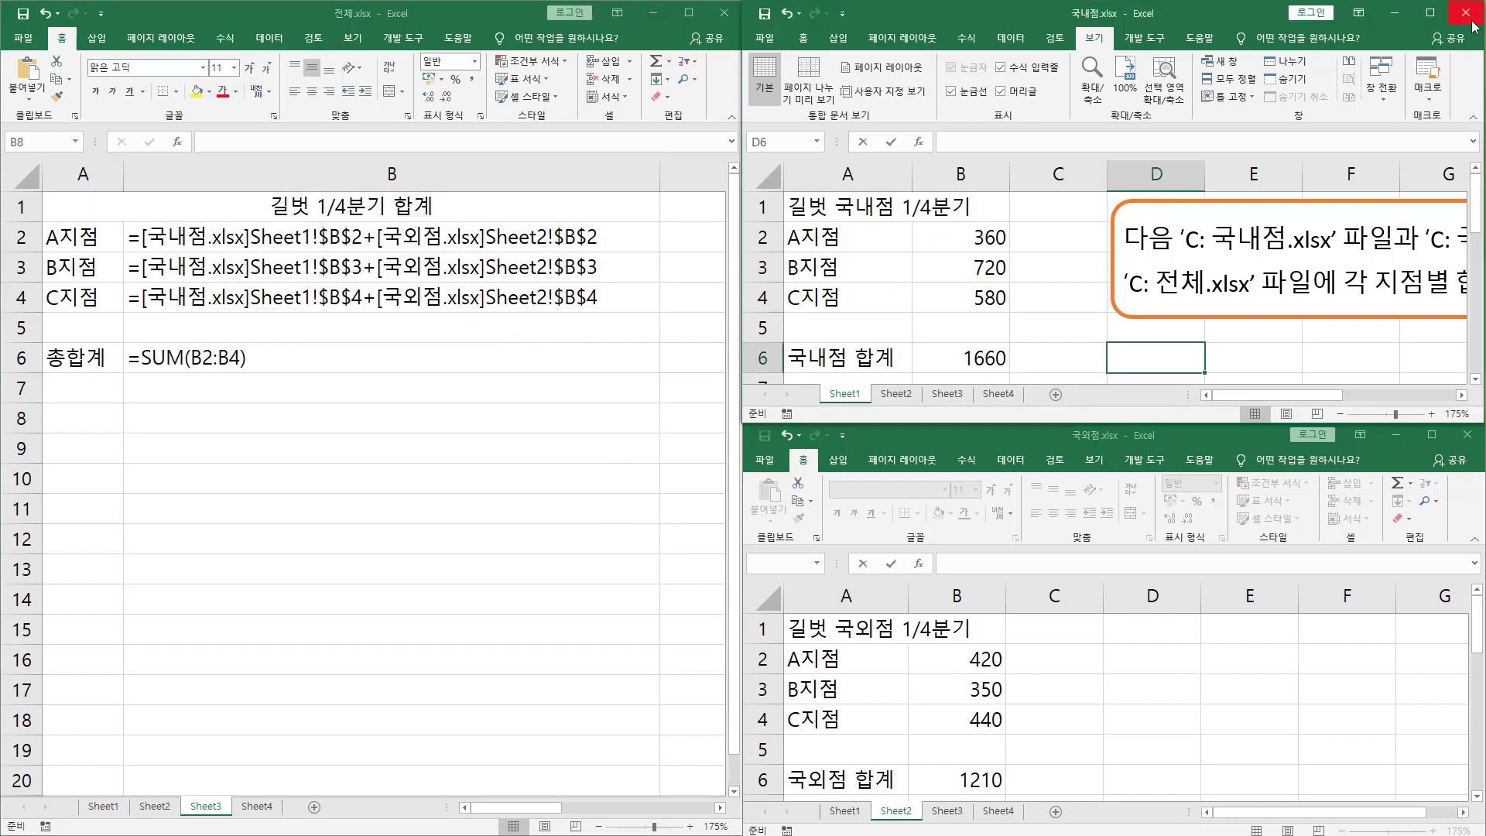
Close 국내점.xlsx and 국외점.xlsx, and enlarge column B and the 전체.xlsx window to fit the full-path references.
{"action": "left_click", "coordinate": [1472, 27]}
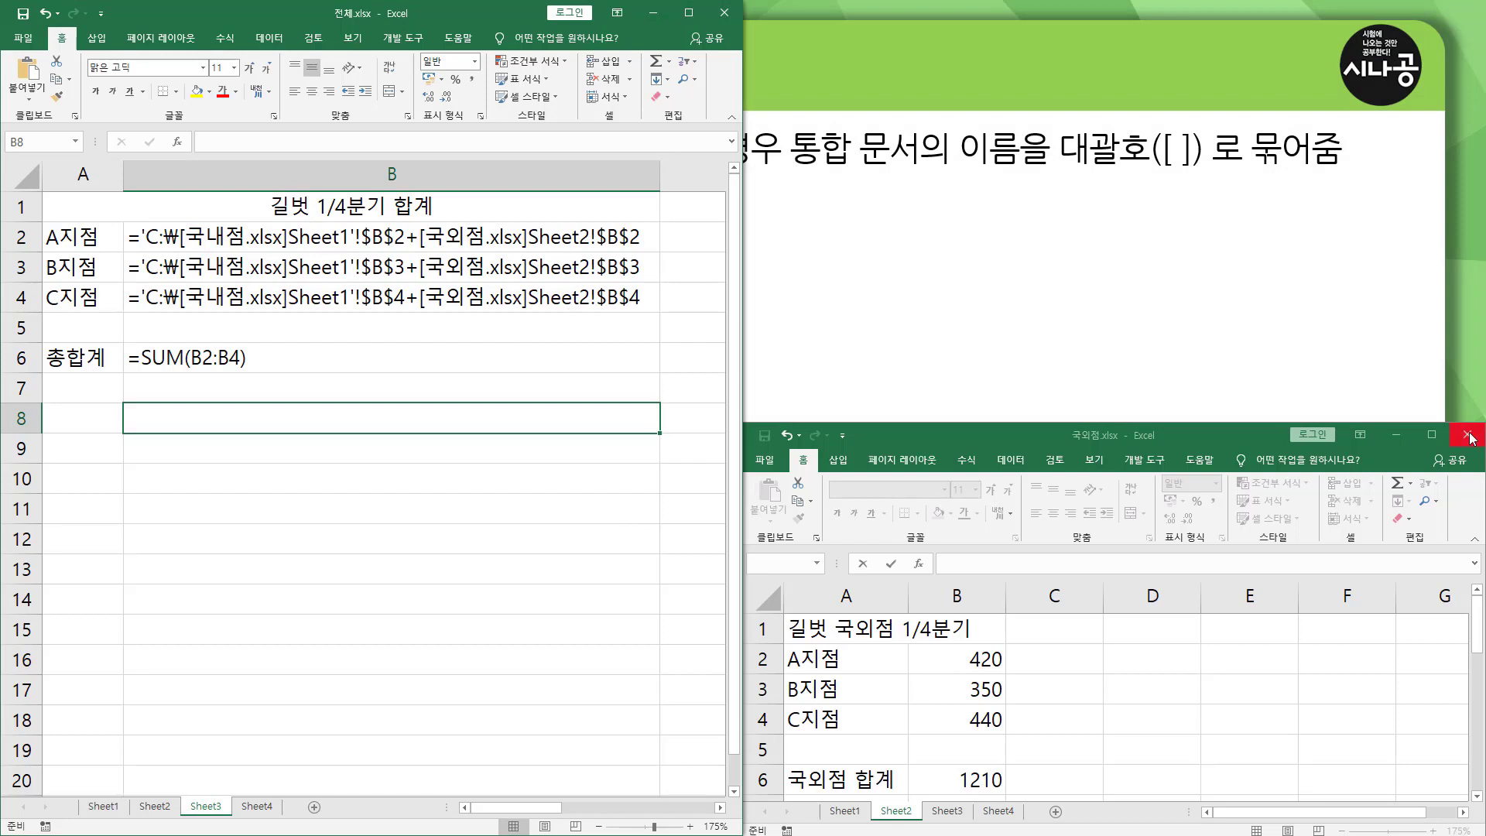
{"action": "left_click", "coordinate": [1472, 431]}
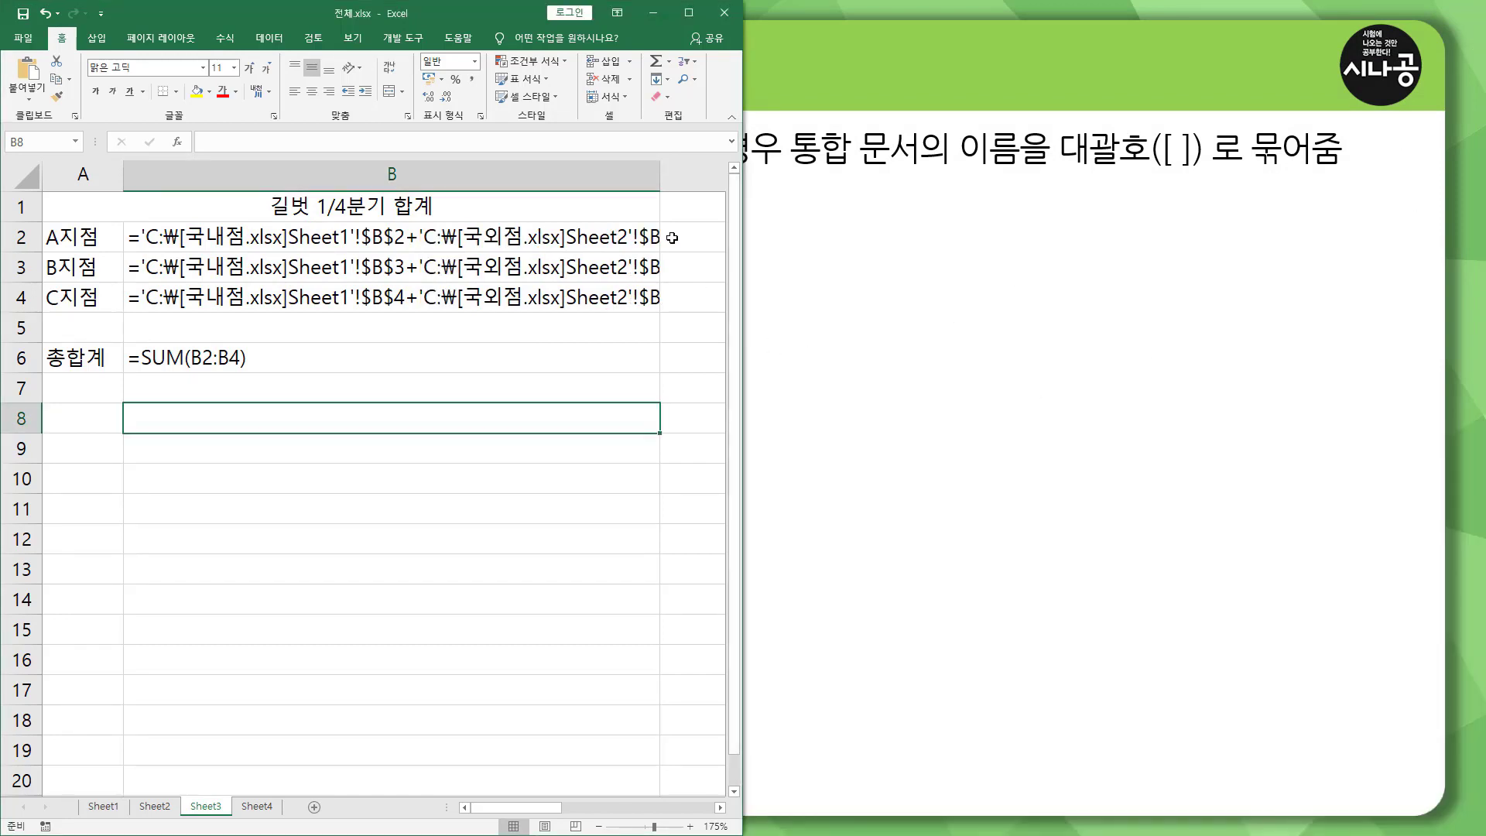
{"action": "left_click_drag", "start_coordinate": [664, 179], "coordinate": [698, 179]}
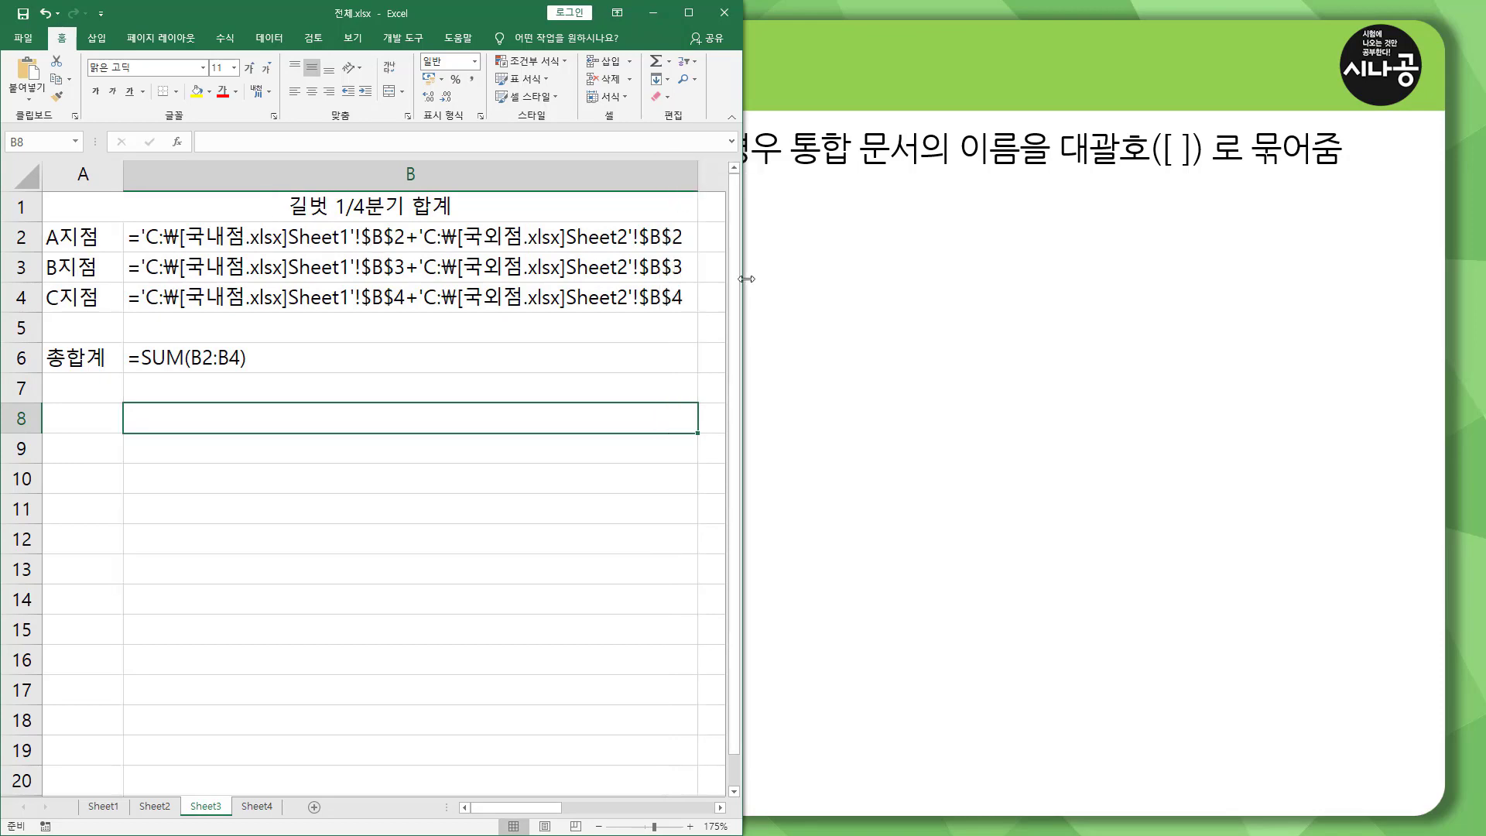
{"action": "left_click", "coordinate": [684, 13]}
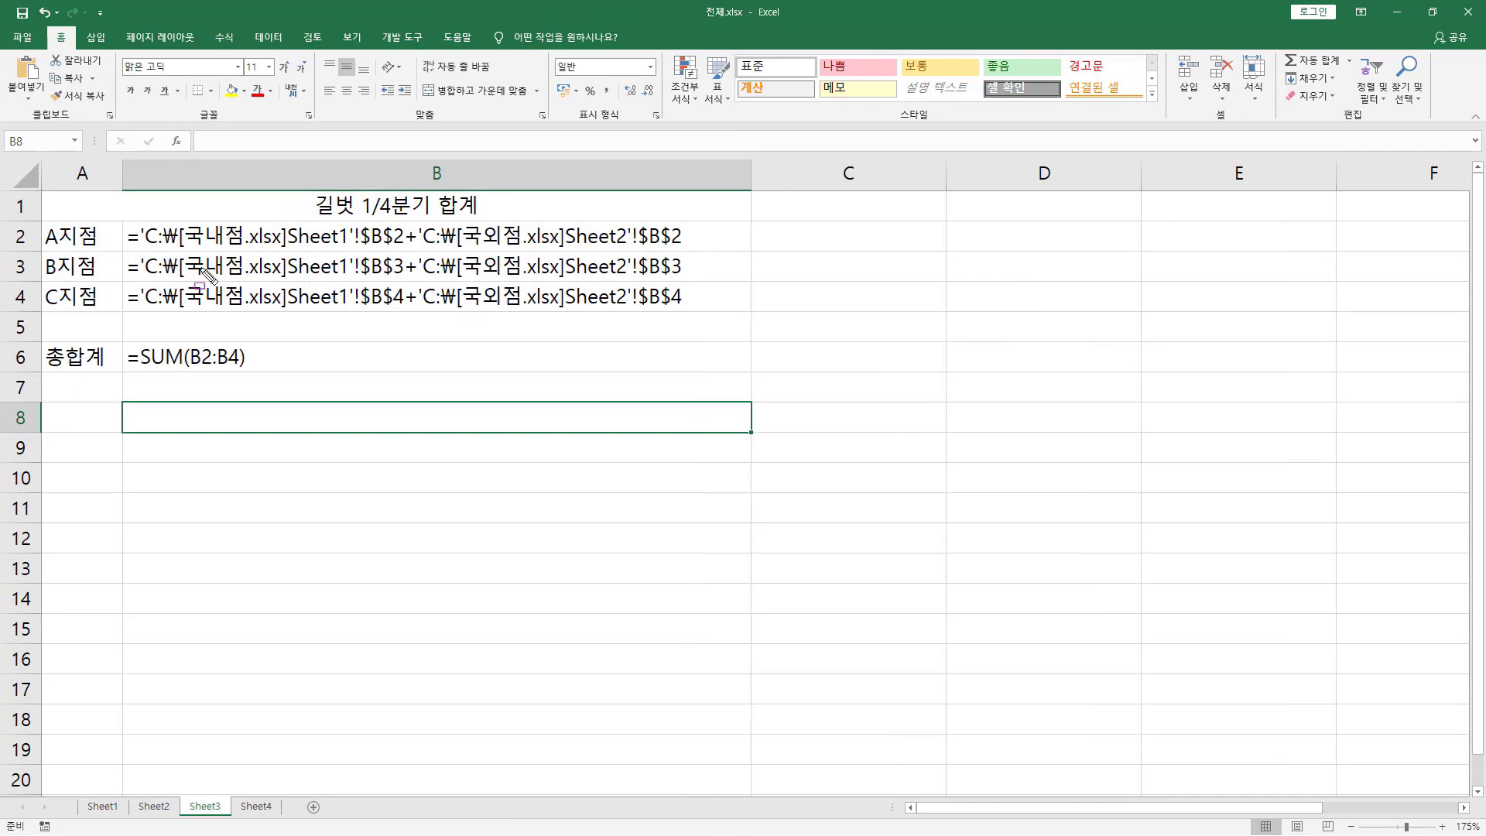
{"action": "left_click_drag", "start_coordinate": [145, 219], "coordinate": [175, 322]}
{"action": "mouse_move", "coordinate": [425, 213]}
{"action": "left_mouse_down"}
{"action": "mouse_move", "coordinate": [446, 244]}
{"action": "mouse_move", "coordinate": [455, 326]}
{"action": "left_mouse_up"}
{"action": "key", "text": "Escape"}
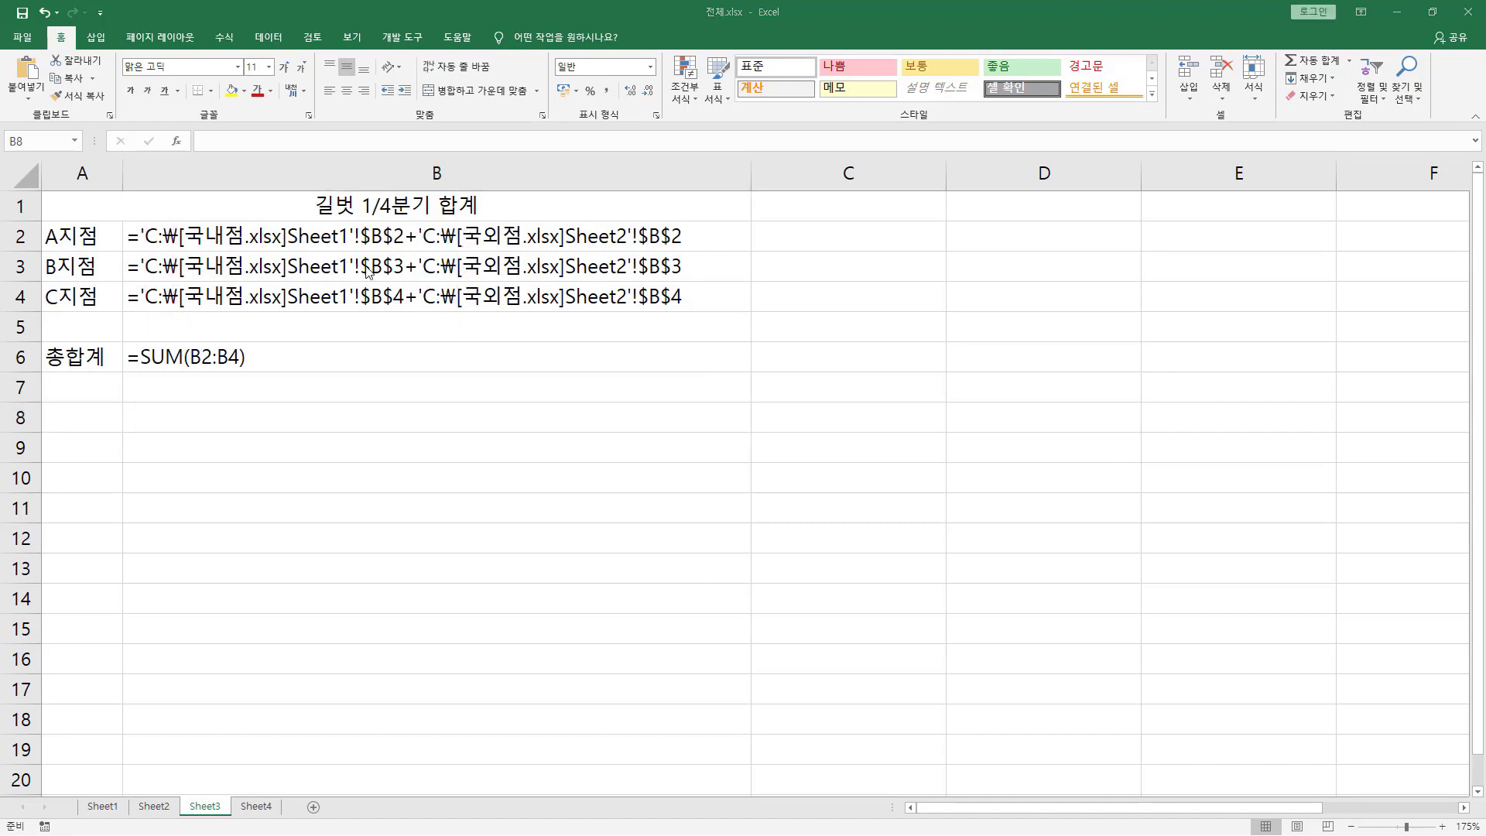
{"action": "left_click_drag", "start_coordinate": [181, 205], "coordinate": [186, 215]}
{"action": "left_click_drag", "start_coordinate": [369, 322], "coordinate": [405, 331]}
{"action": "left_click_drag", "start_coordinate": [462, 210], "coordinate": [693, 328]}
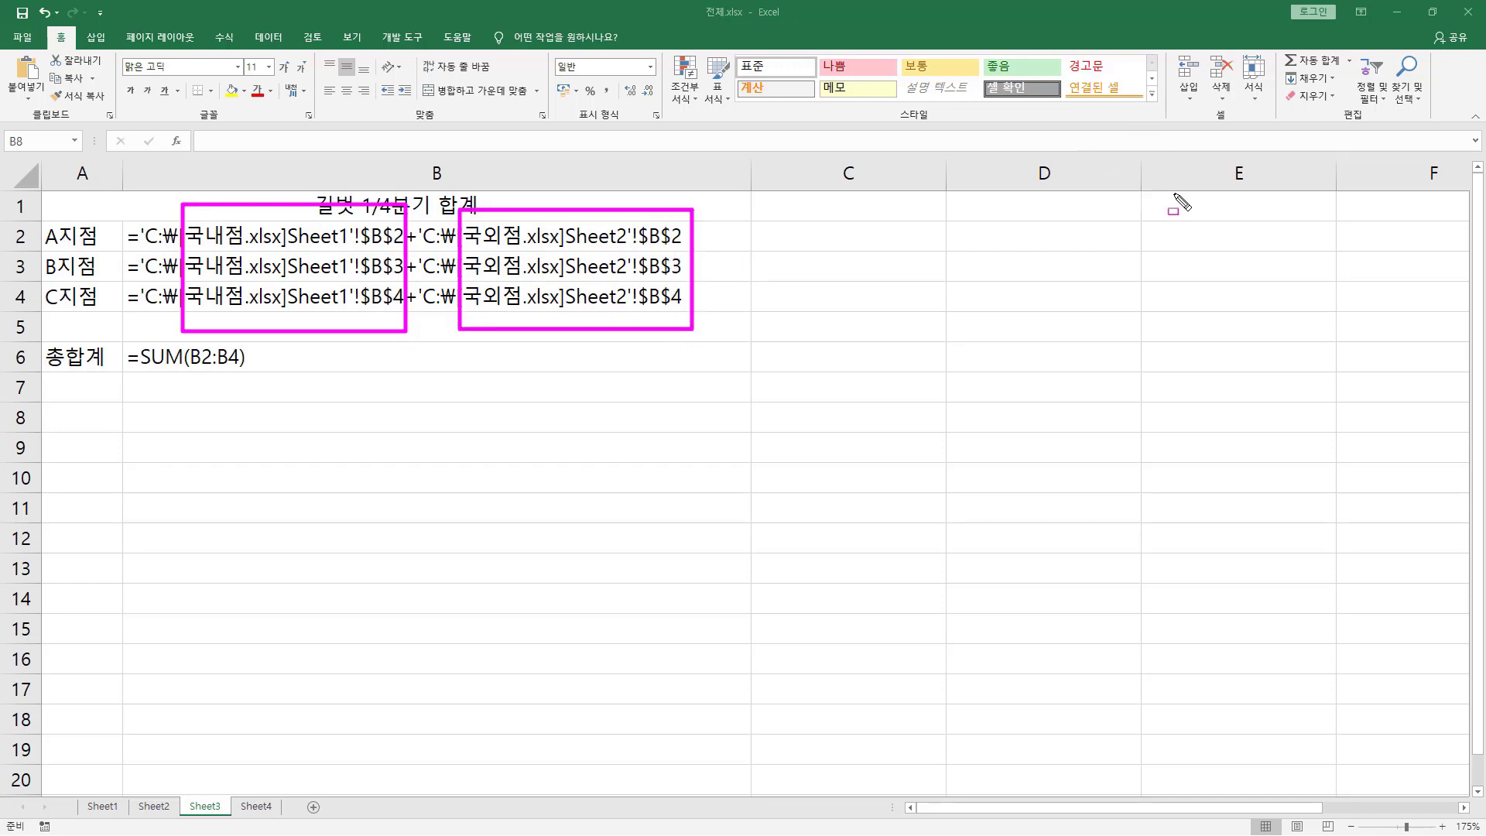
{"action": "mouse_move", "coordinate": [428, 246]}
{"action": "left_mouse_down"}
{"action": "mouse_move", "coordinate": [445, 246]}
{"action": "mouse_move", "coordinate": [465, 279]}
{"action": "mouse_move", "coordinate": [435, 308]}
{"action": "left_mouse_up"}
{"action": "mouse_move", "coordinate": [140, 248]}
{"action": "left_mouse_down"}
{"action": "mouse_move", "coordinate": [165, 247]}
{"action": "mouse_move", "coordinate": [182, 277]}
{"action": "mouse_move", "coordinate": [171, 307]}
{"action": "left_mouse_up"}
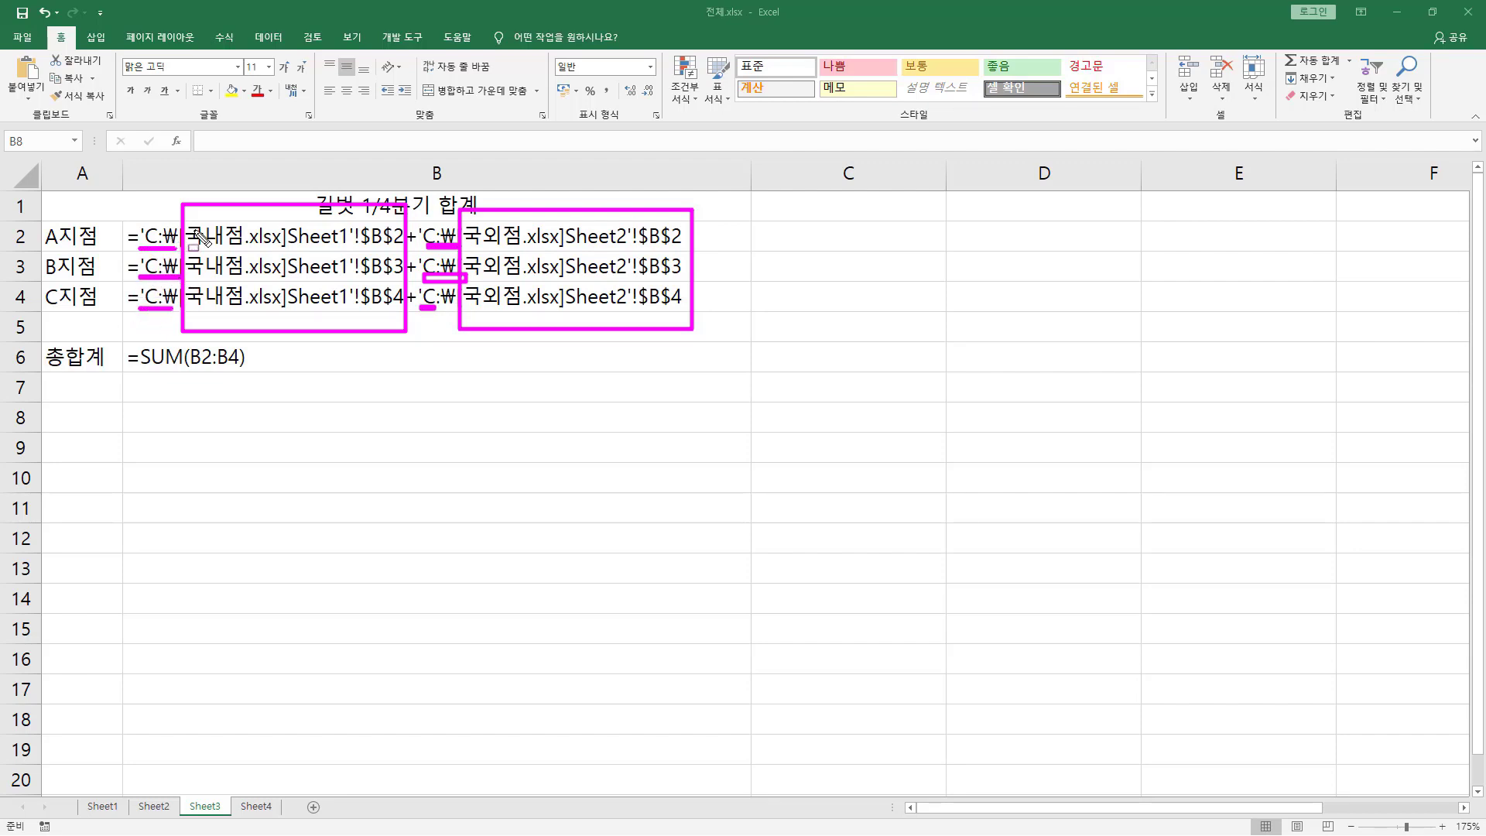
{"action": "key", "text": "Escape"}
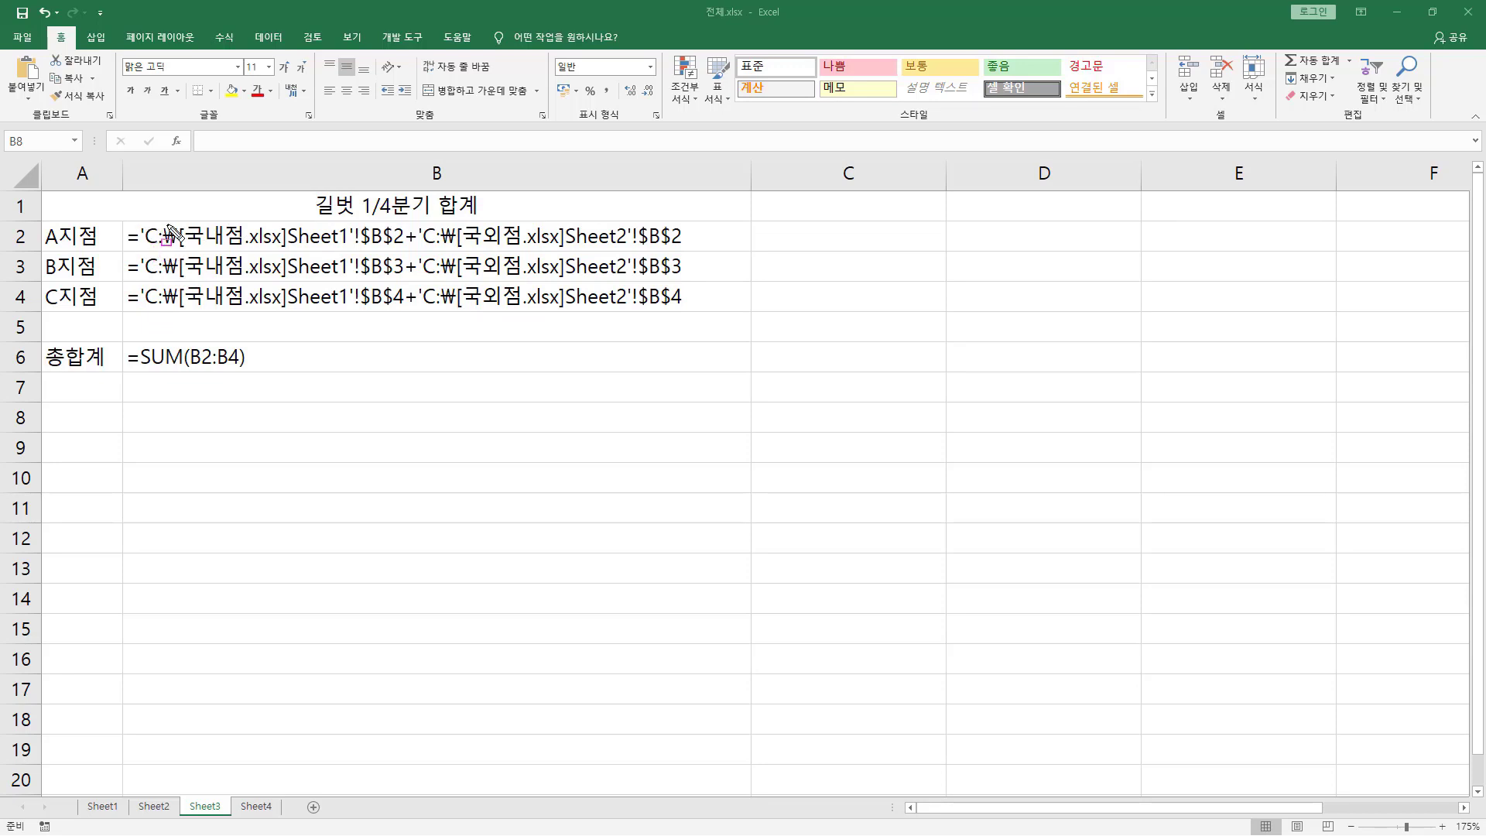
{"action": "left_click_drag", "start_coordinate": [136, 222], "coordinate": [146, 237]}
{"action": "left_click_drag", "start_coordinate": [346, 221], "coordinate": [356, 239]}
{"action": "left_click_drag", "start_coordinate": [136, 252], "coordinate": [146, 268]}
{"action": "left_click_drag", "start_coordinate": [346, 253], "coordinate": [356, 268]}
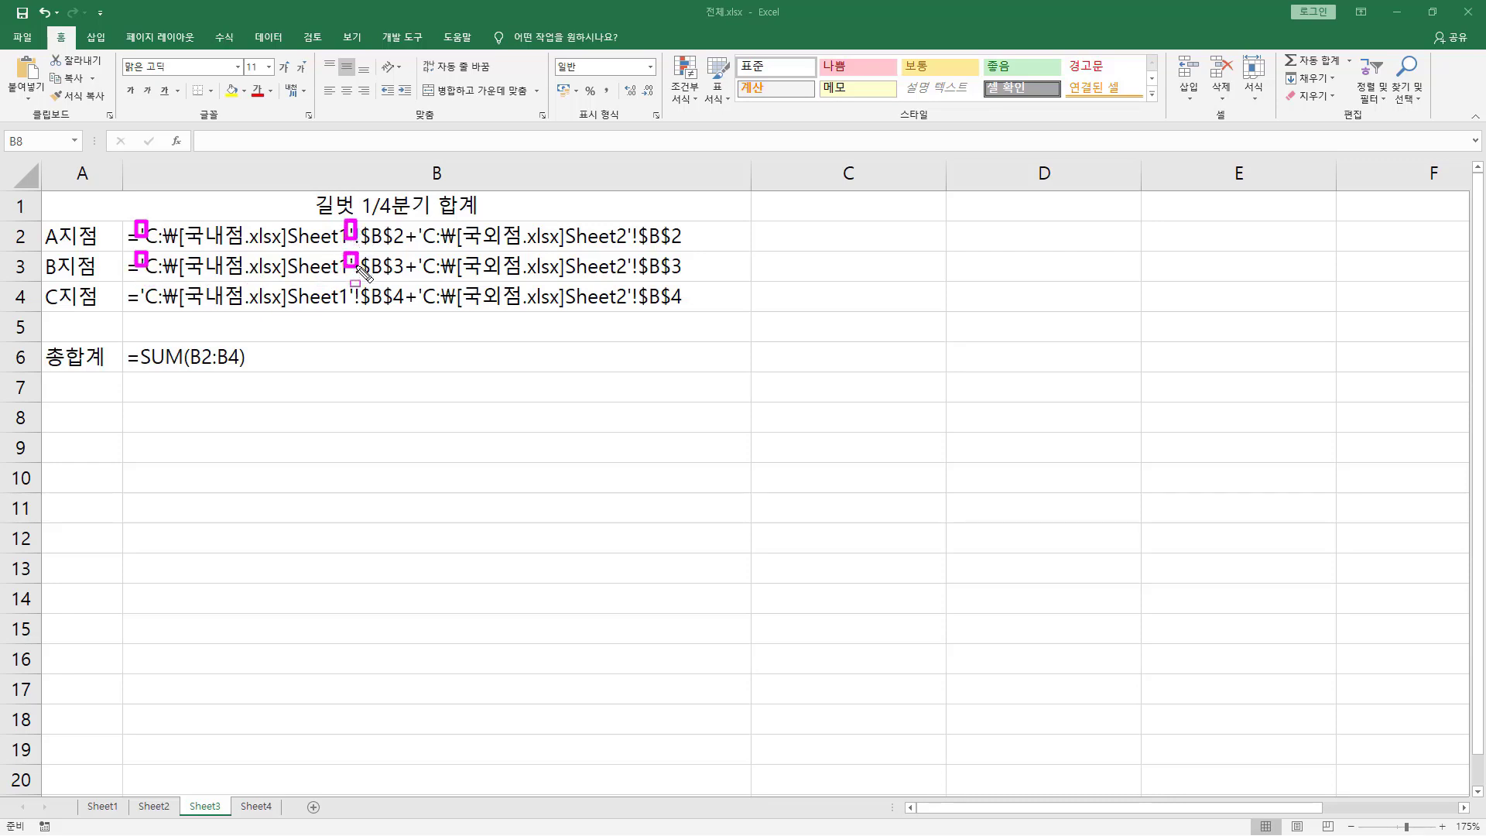
{"action": "left_click_drag", "start_coordinate": [136, 283], "coordinate": [146, 299]}
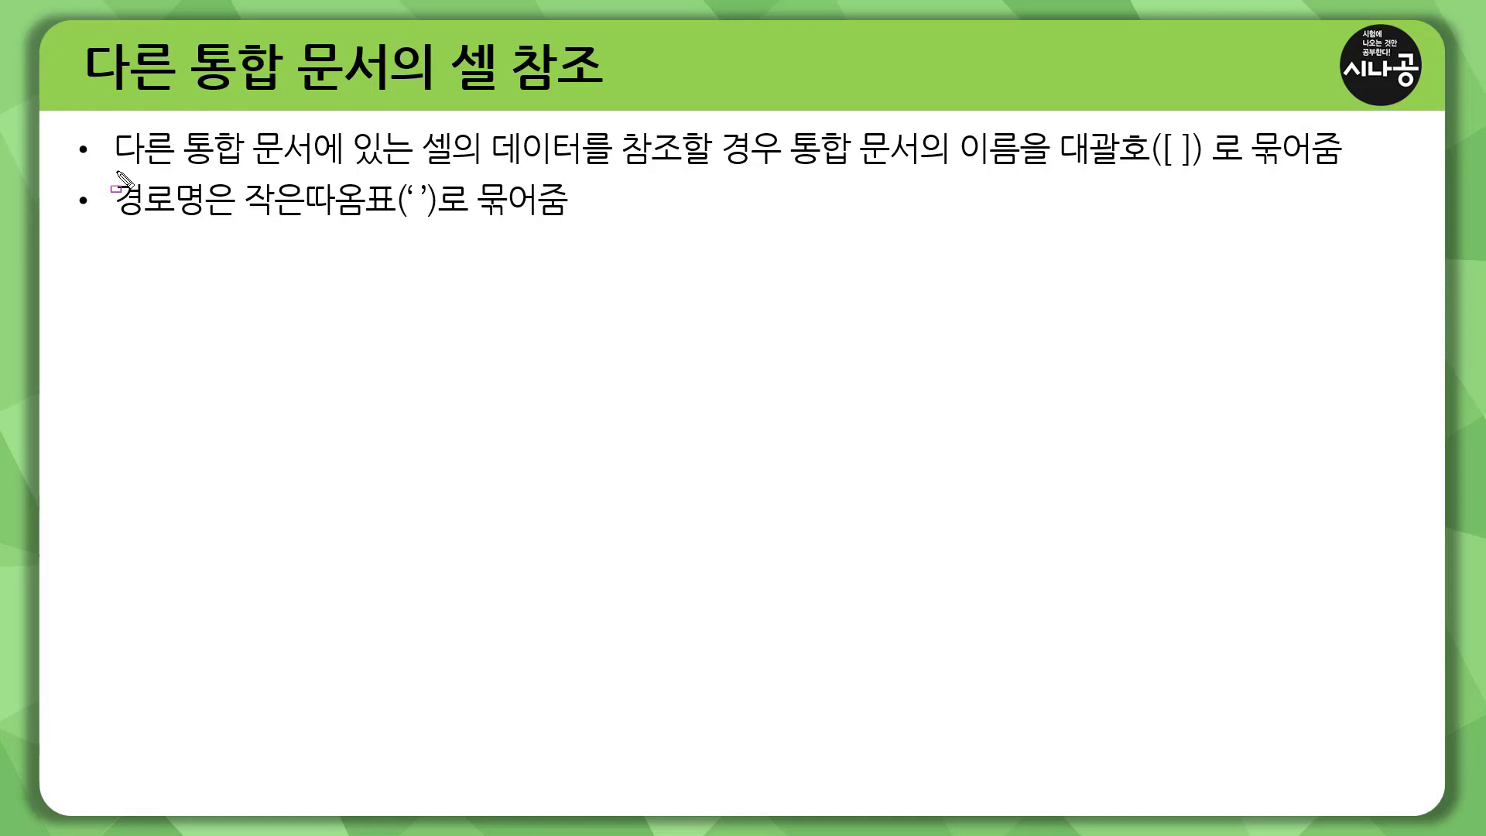
{"action": "mouse_move", "coordinate": [116, 172]}
{"action": "left_mouse_down"}
{"action": "mouse_move", "coordinate": [518, 172]}
{"action": "mouse_move", "coordinate": [620, 136]}
{"action": "mouse_move", "coordinate": [691, 134]}
{"action": "left_mouse_up"}
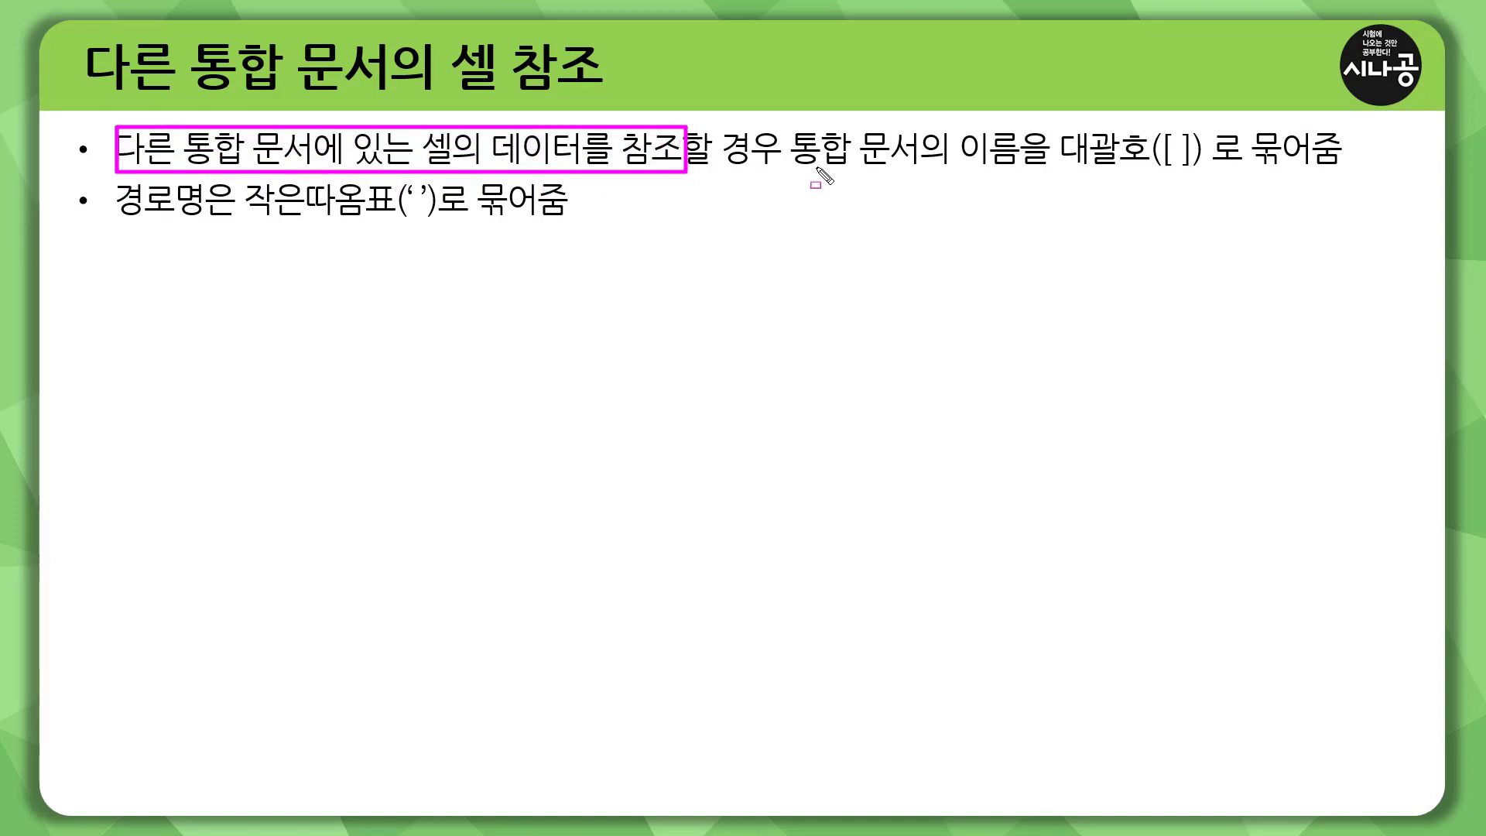
{"action": "mouse_move", "coordinate": [793, 175]}
{"action": "left_mouse_down"}
{"action": "mouse_move", "coordinate": [993, 172]}
{"action": "mouse_move", "coordinate": [1022, 125]}
{"action": "left_mouse_up"}
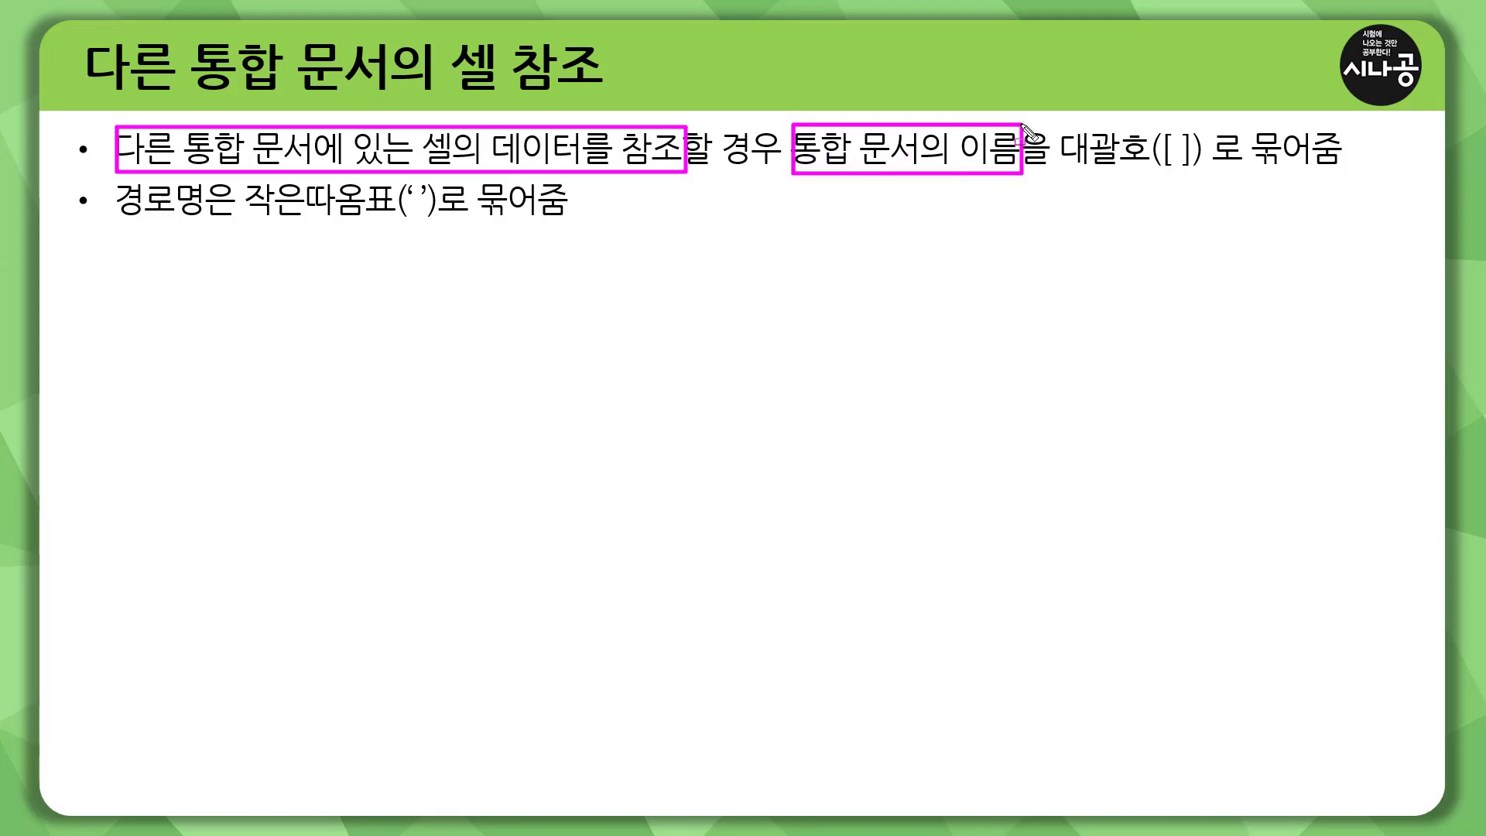
{"action": "left_click_drag", "start_coordinate": [1164, 171], "coordinate": [1200, 169]}
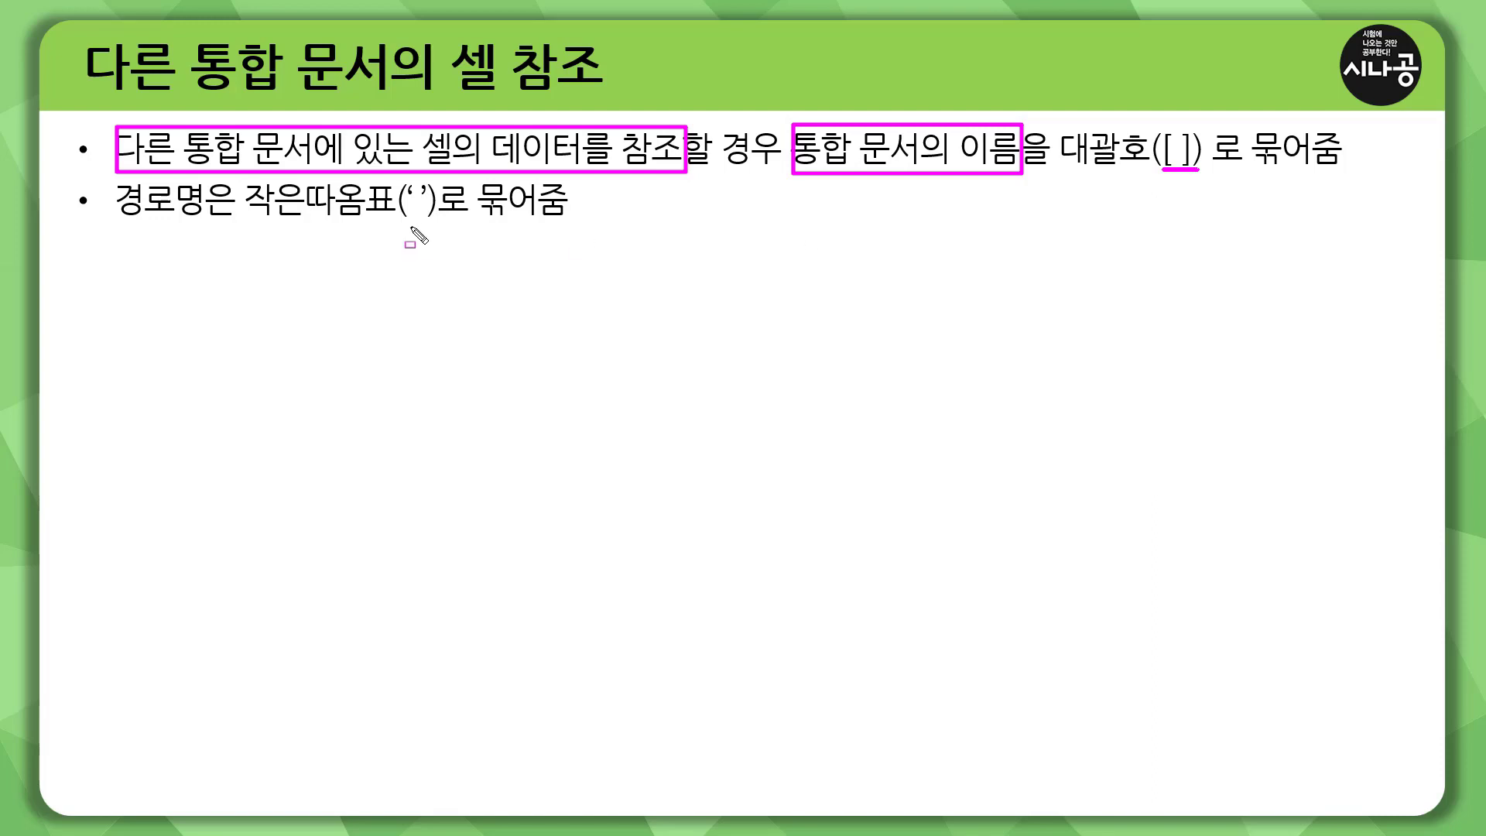